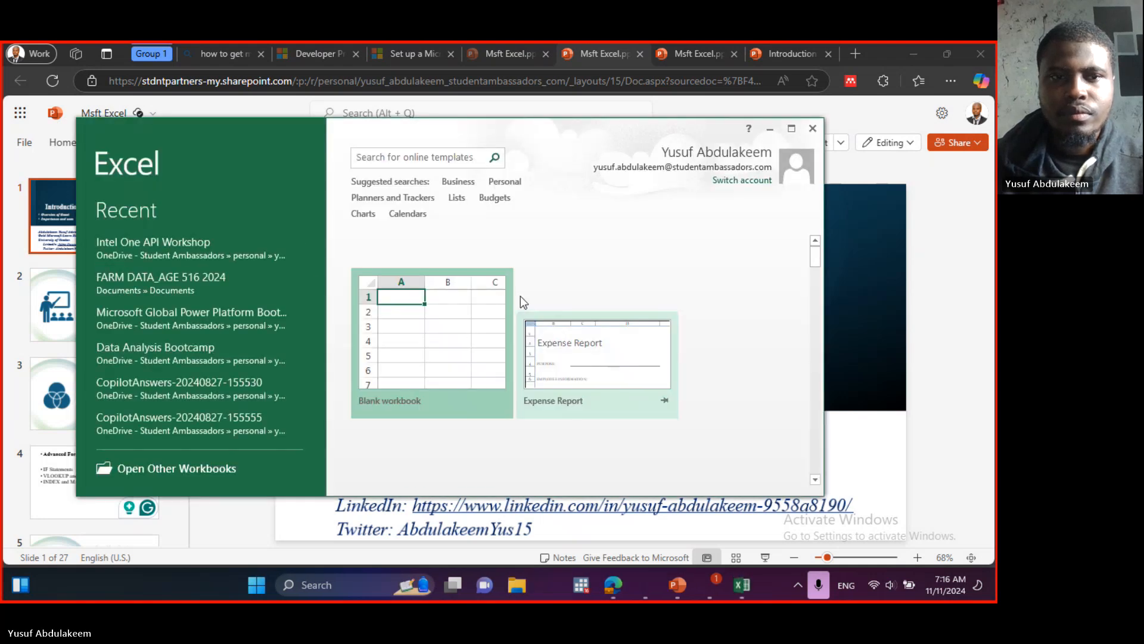
# Create a blank workbook and dismiss the Office activation wizard
pyautogui.click(434, 345)
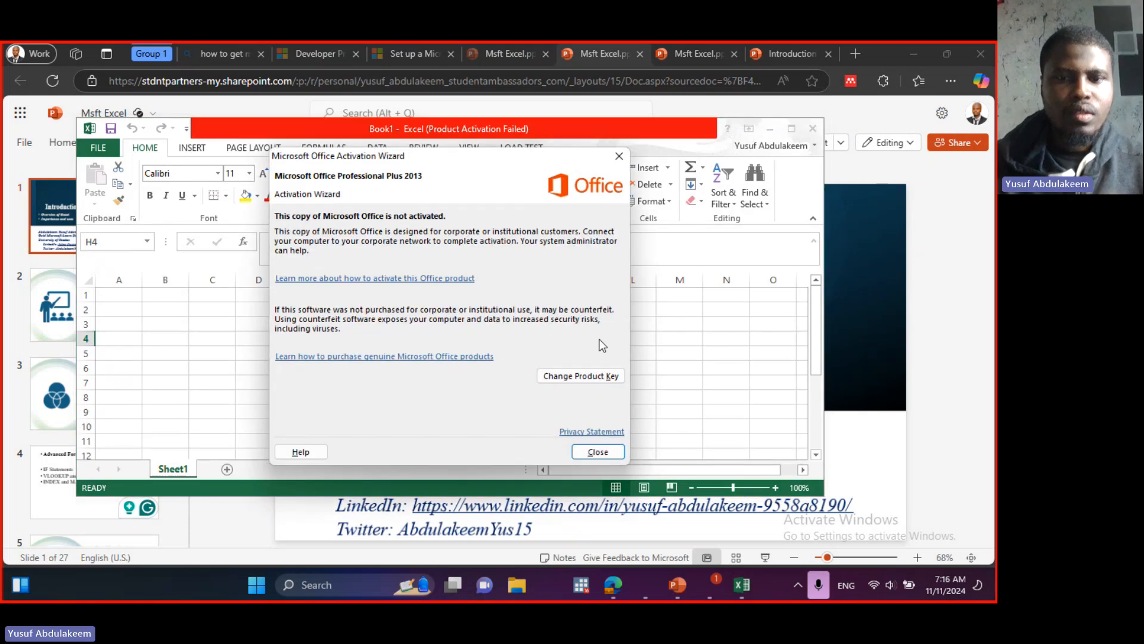
pyautogui.click(598, 451)
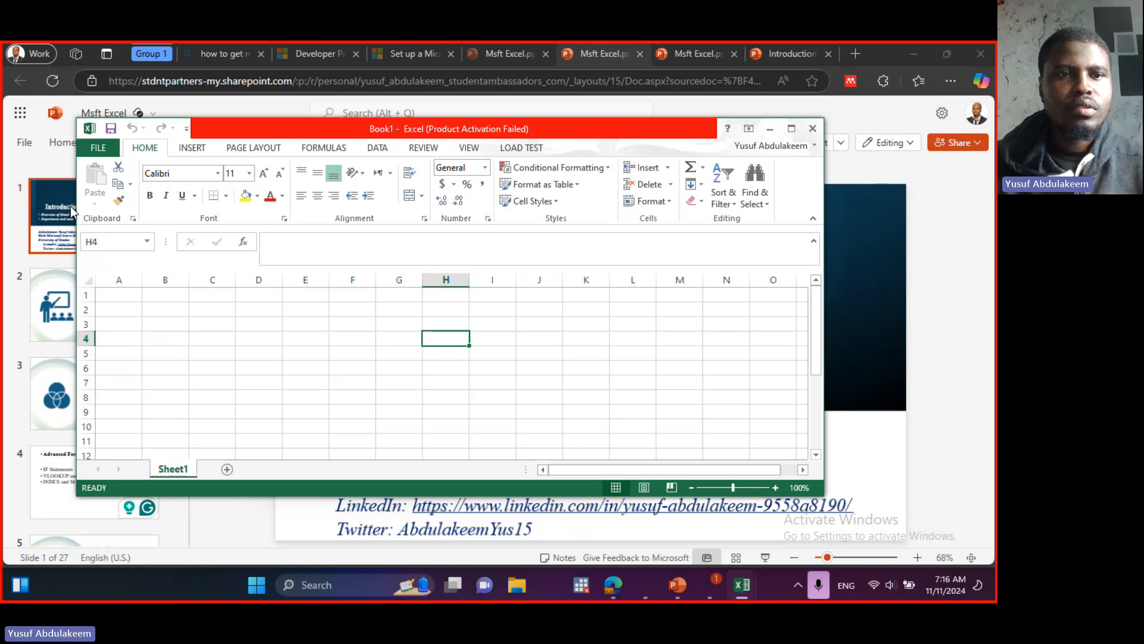
pyautogui.click(95, 149)
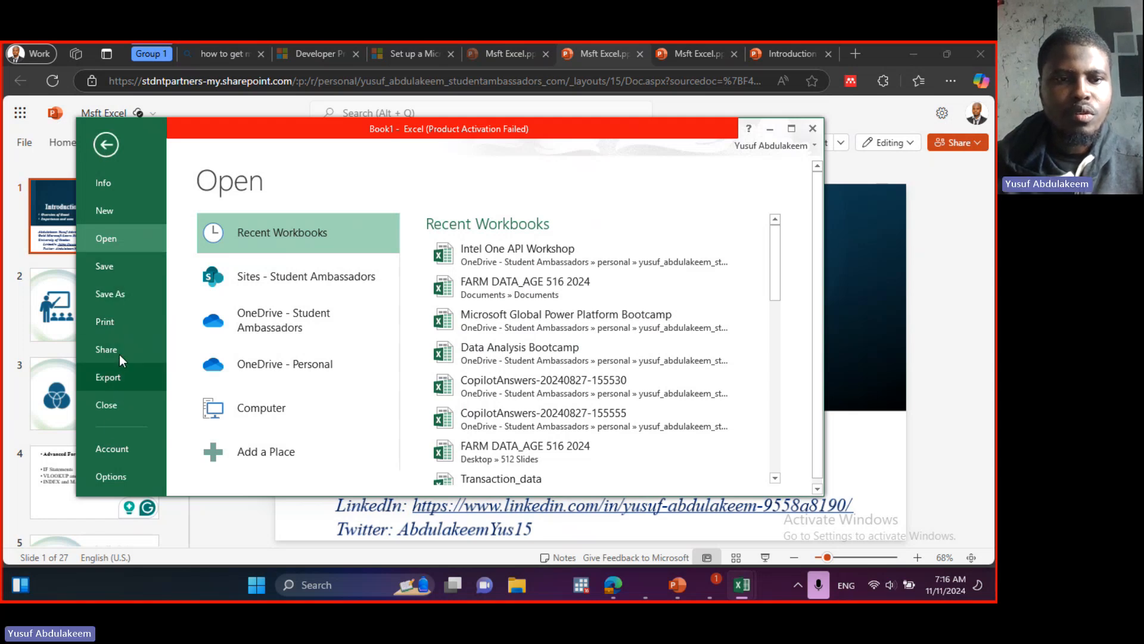
pyautogui.click(105, 144)
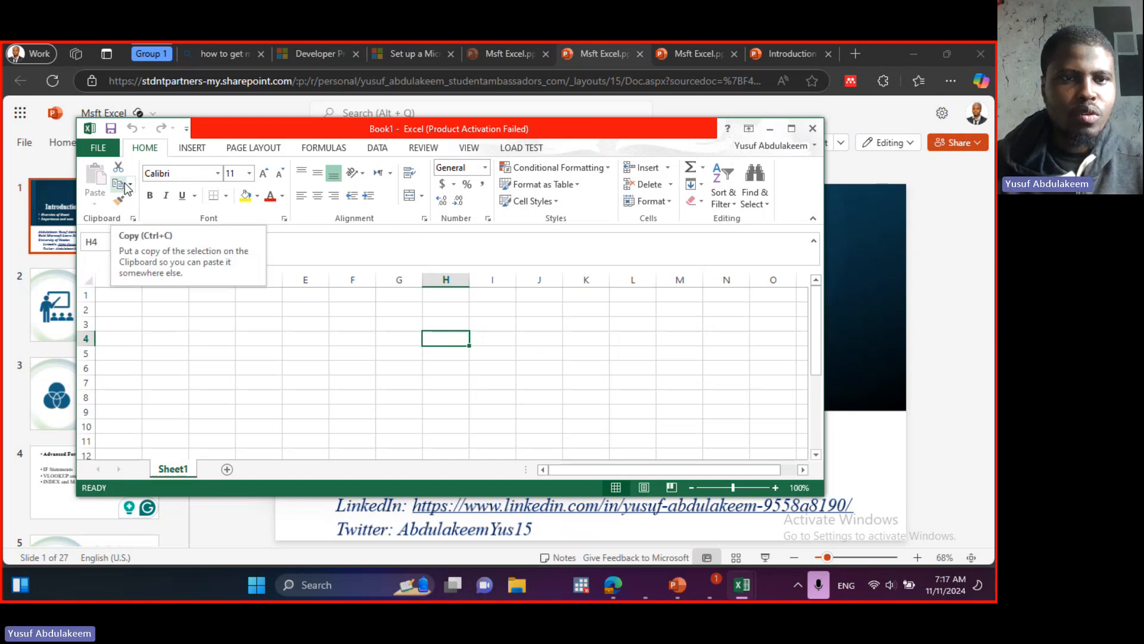
pyautogui.click(218, 176)
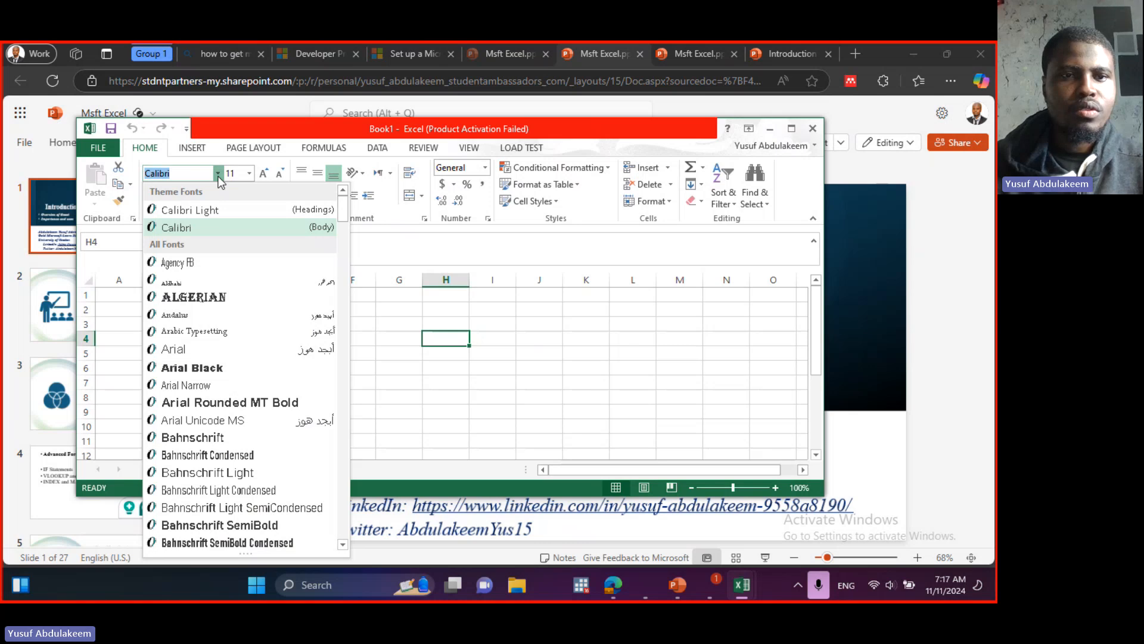
pyautogui.click(218, 175)
pyautogui.click(250, 174)
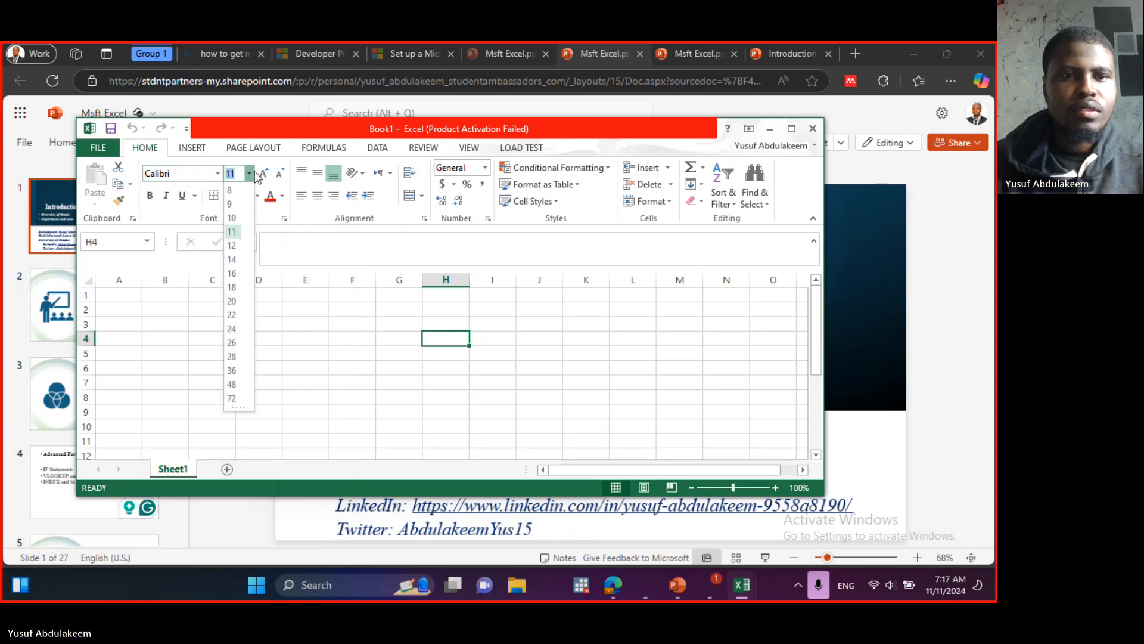
pyautogui.click(250, 174)
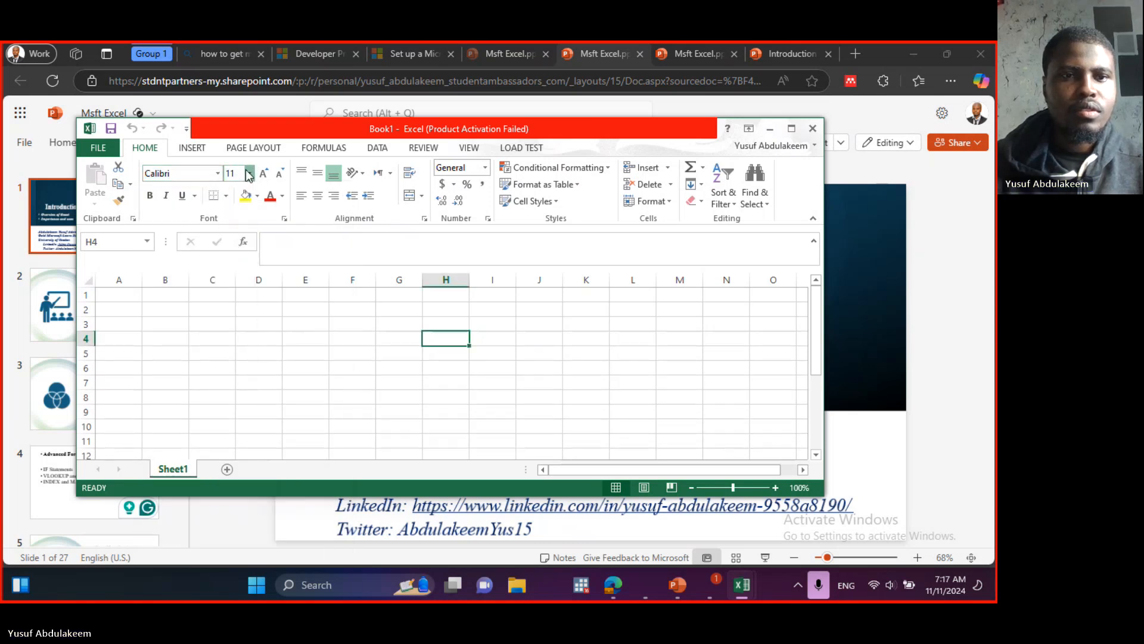
# Enter the text MECC in cell A2
pyautogui.click(133, 322)
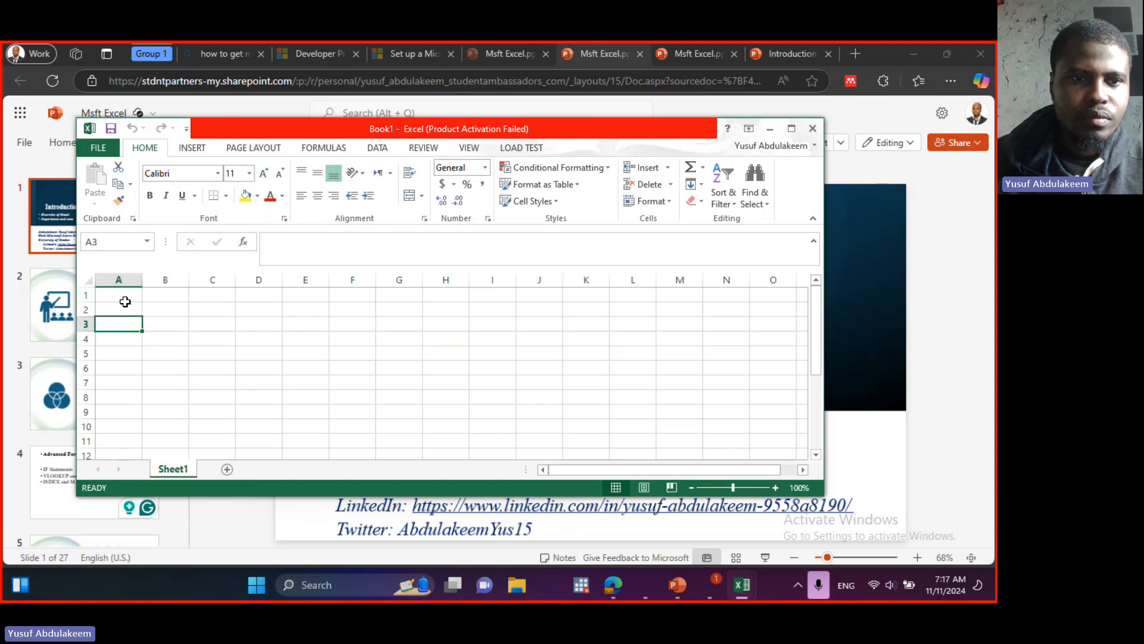
pyautogui.click(123, 307)
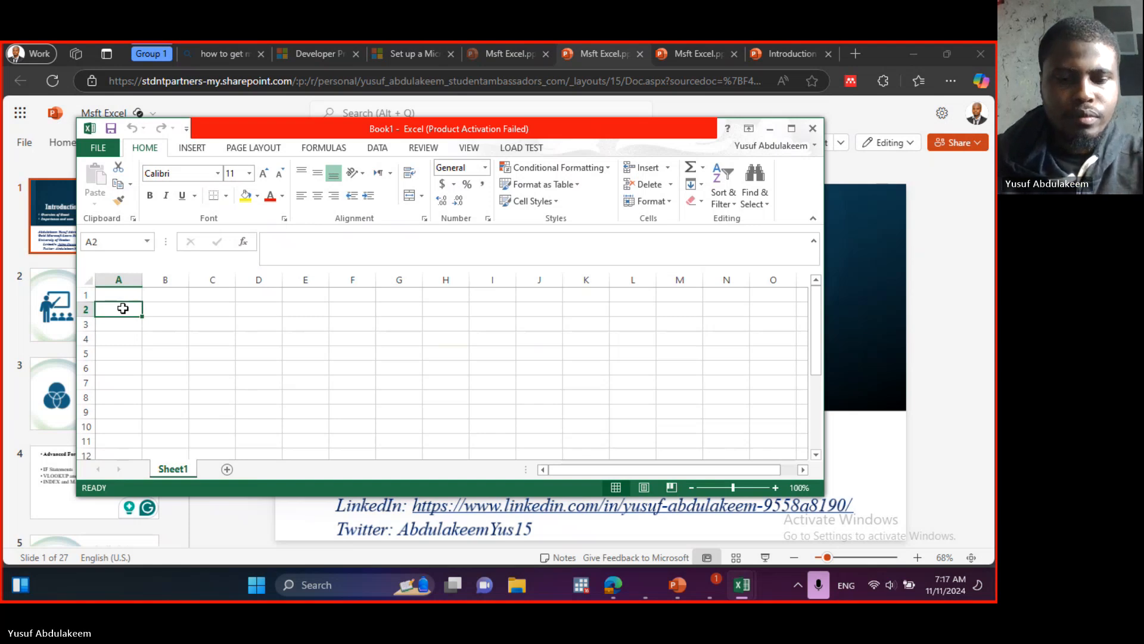
pyautogui.write('M')
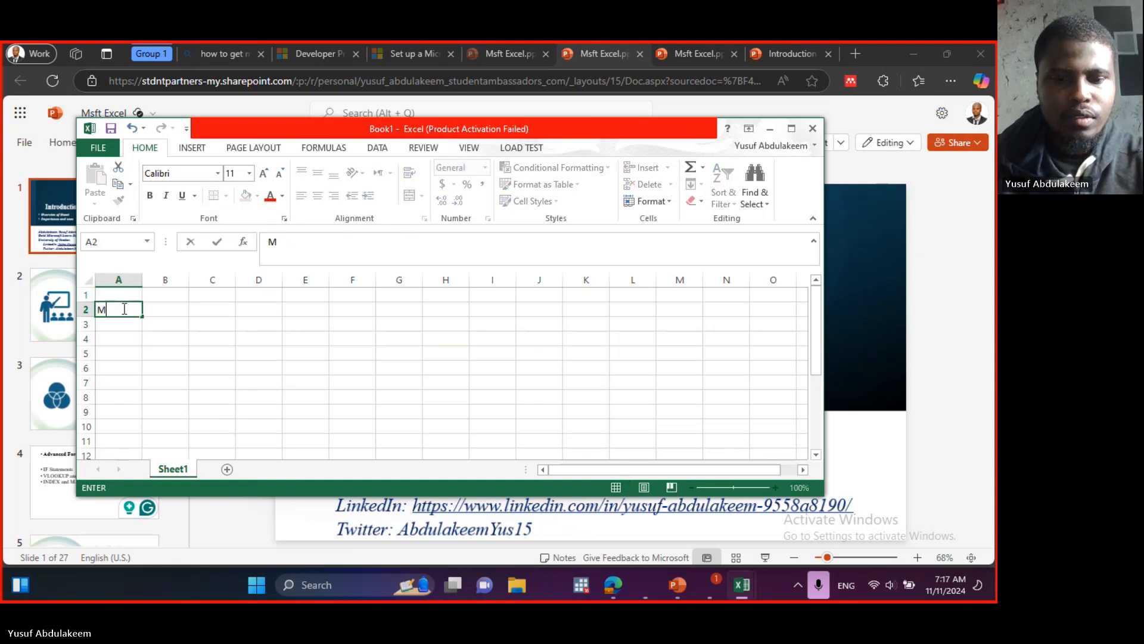
pyautogui.write('iECC')
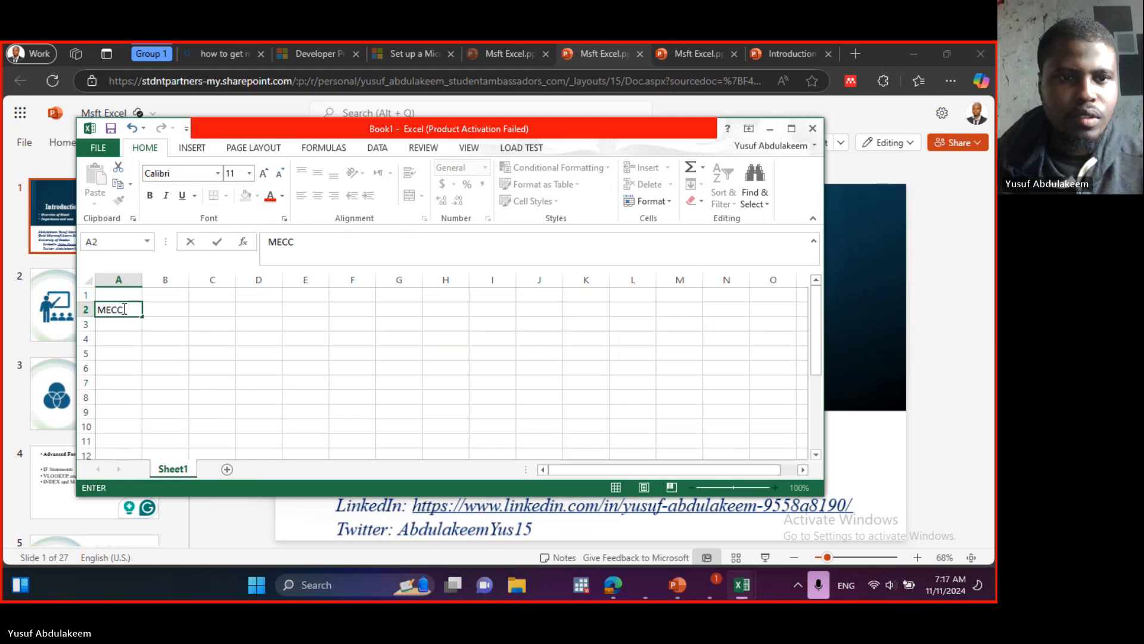
# Set the MECC text in cell A2 to Times New Roman at font size 14
pyautogui.moveTo(125, 309); pyautogui.dragTo(100, 307)
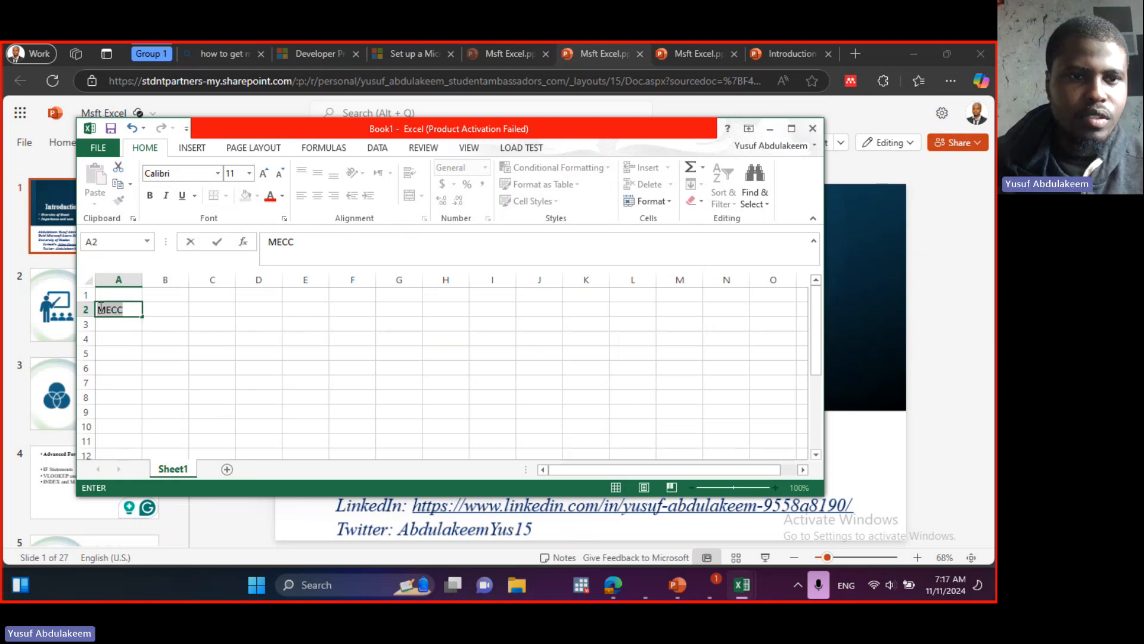
pyautogui.click(218, 174)
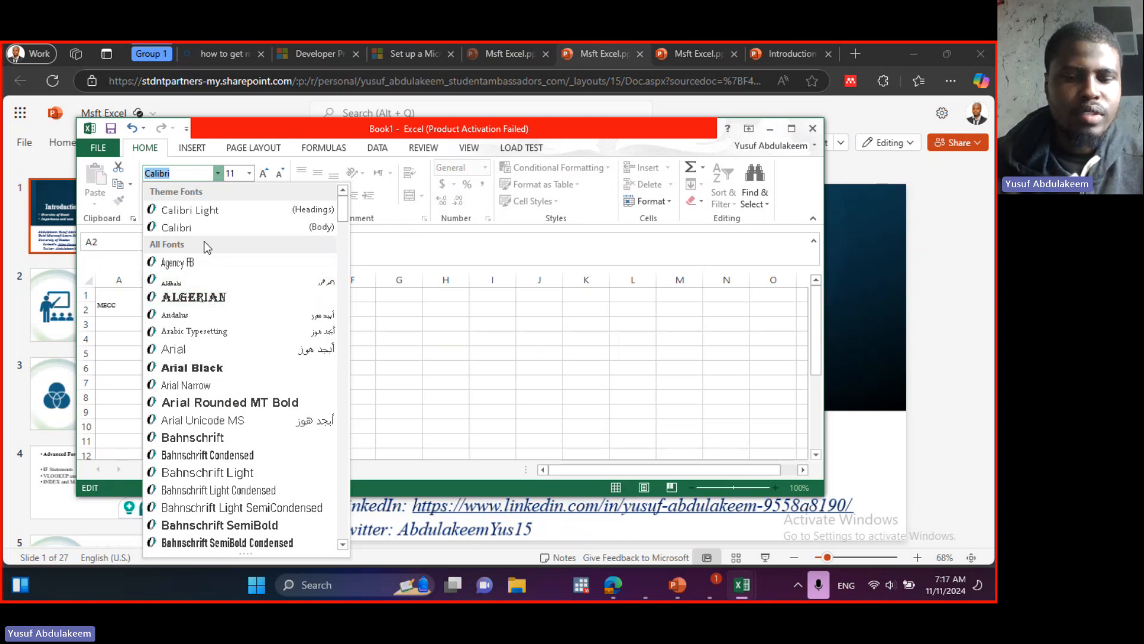
pyautogui.write('Times New Roman')
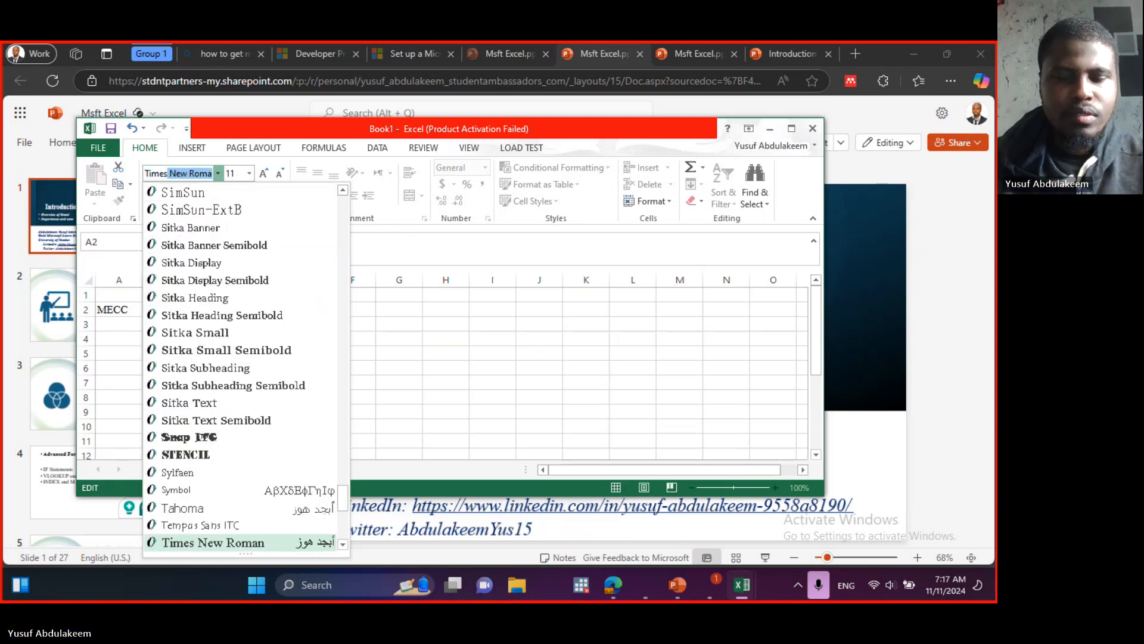
pyautogui.press('Return')
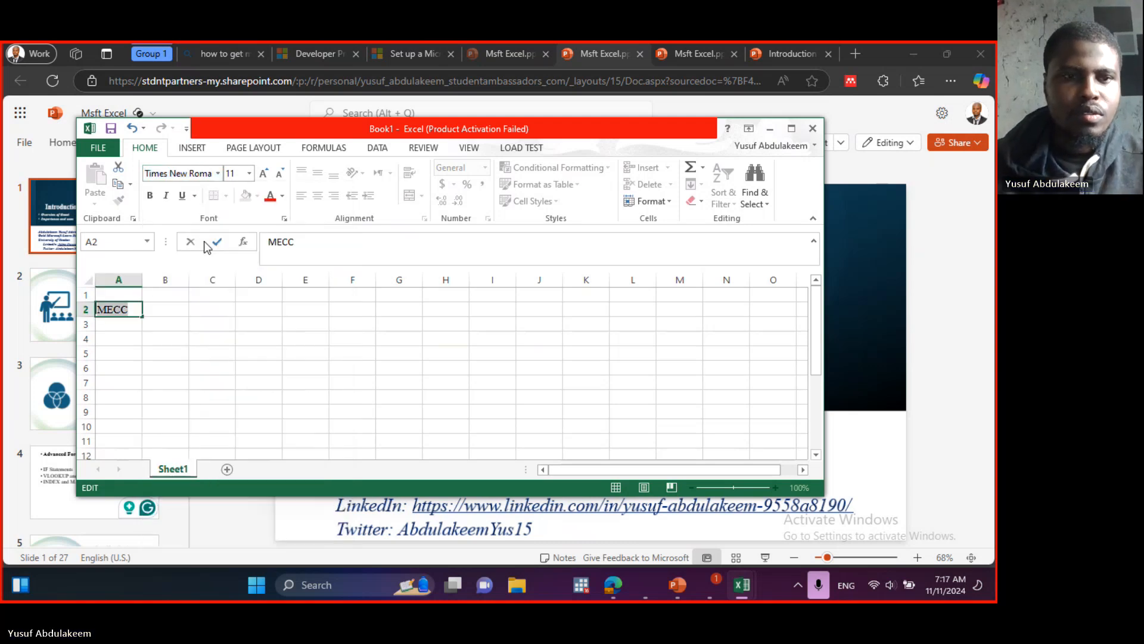
pyautogui.click(250, 173)
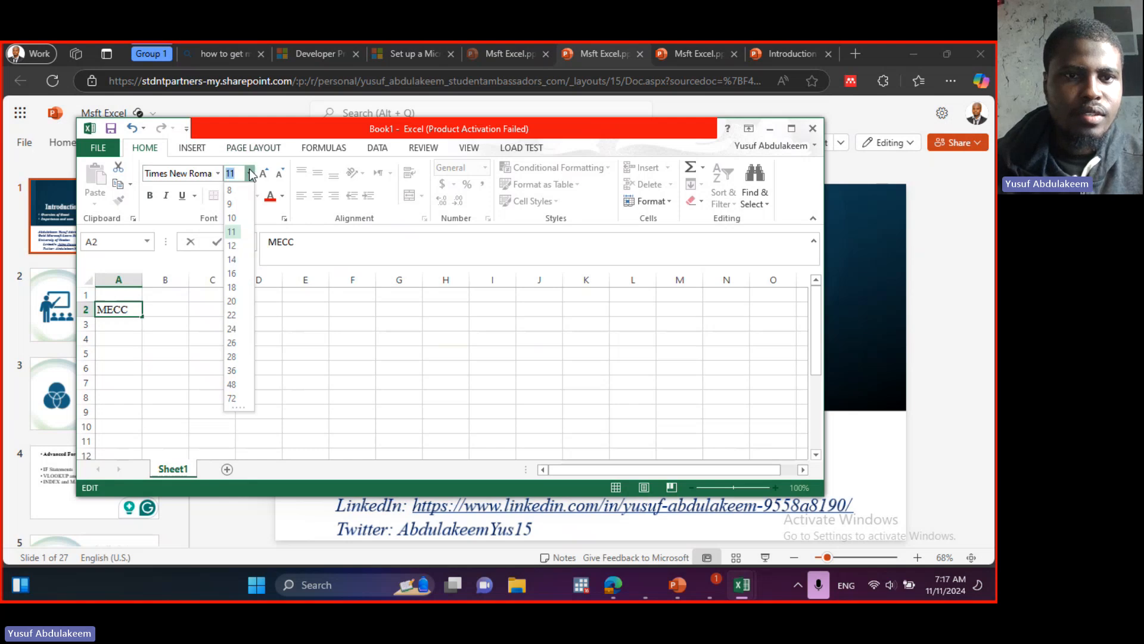
pyautogui.click(228, 256)
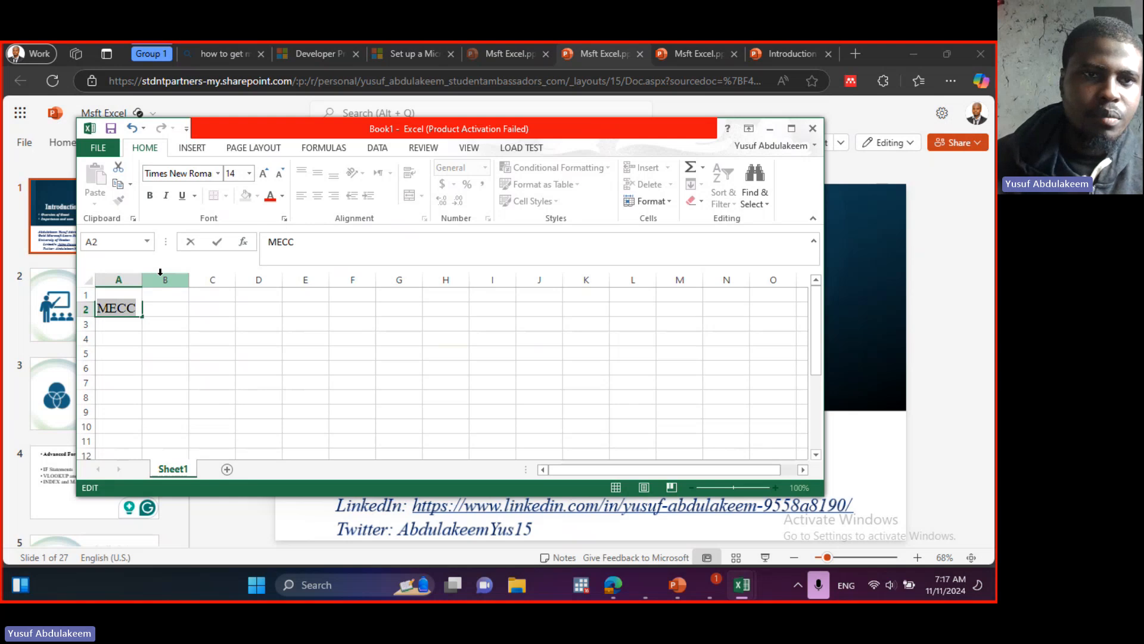
# Make the MECC text in cell A2 bold and italic with a double underline
pyautogui.click(158, 199)
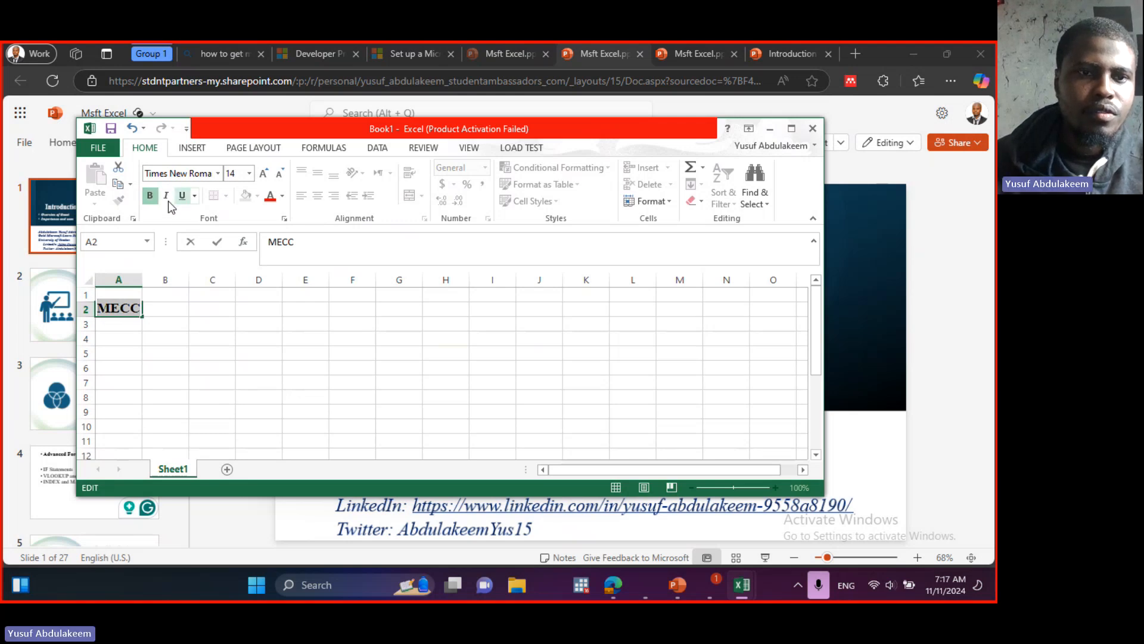
pyautogui.click(167, 197)
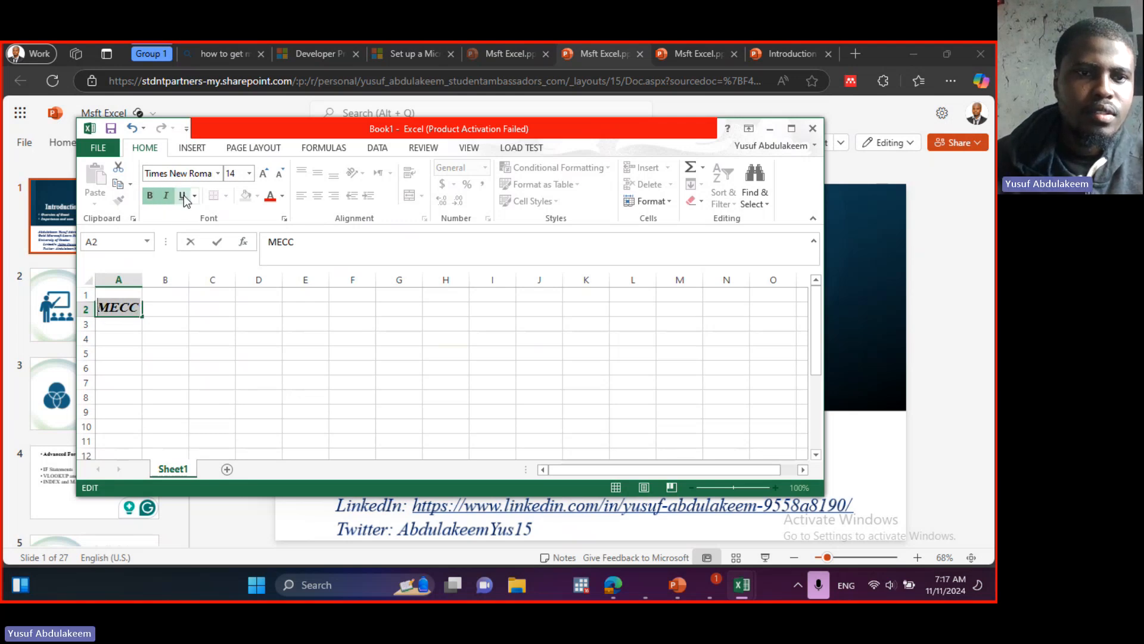
pyautogui.click(182, 196)
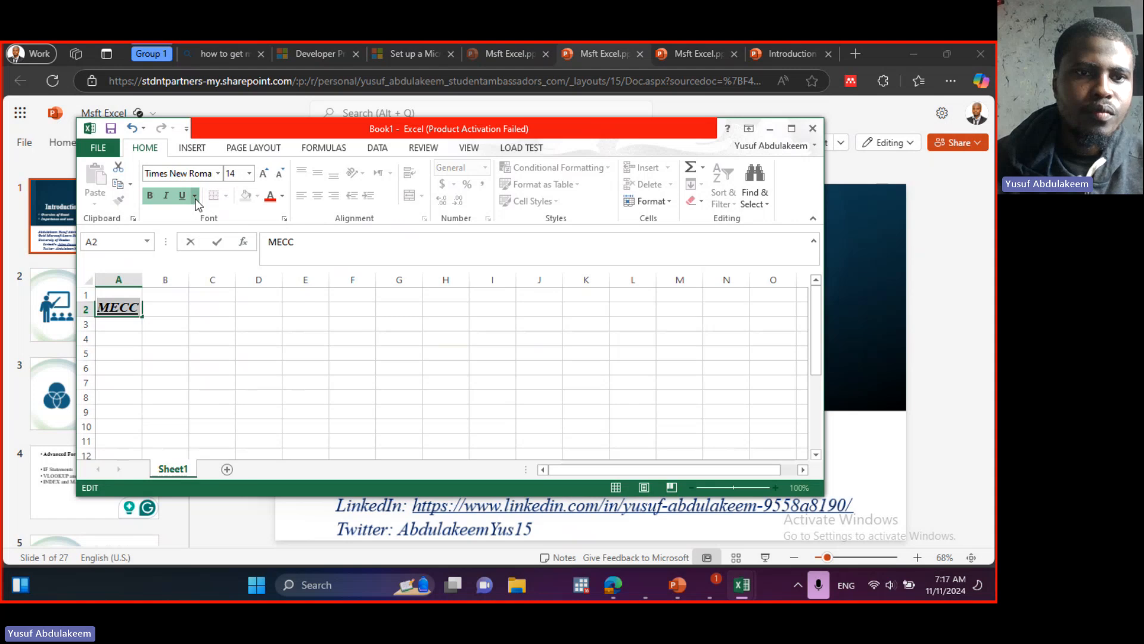
pyautogui.click(194, 197)
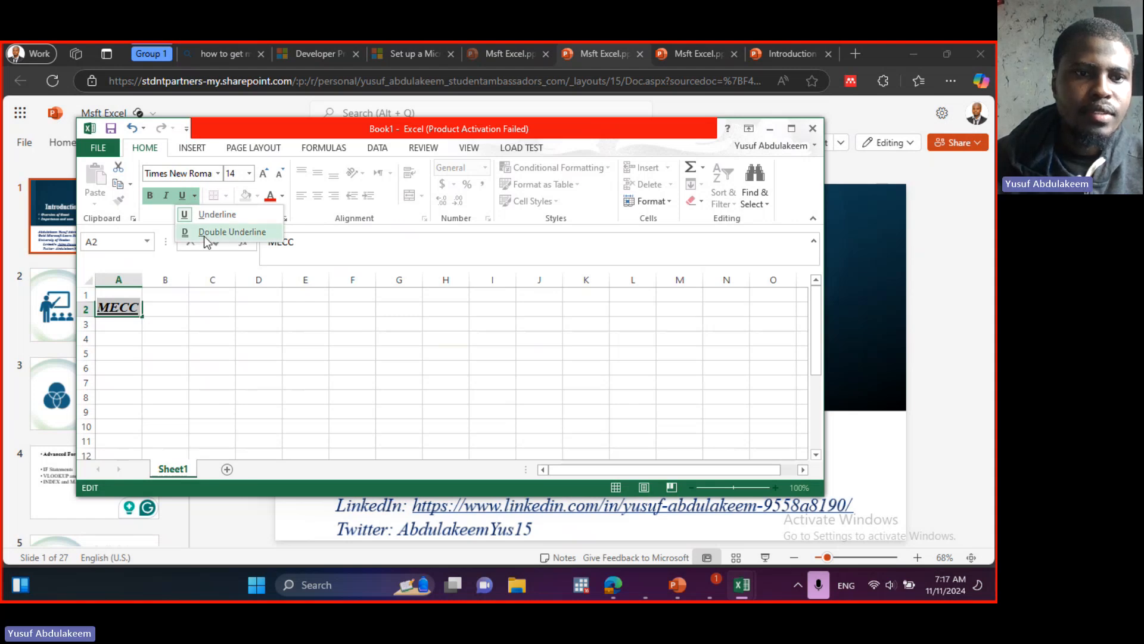
pyautogui.click(203, 233)
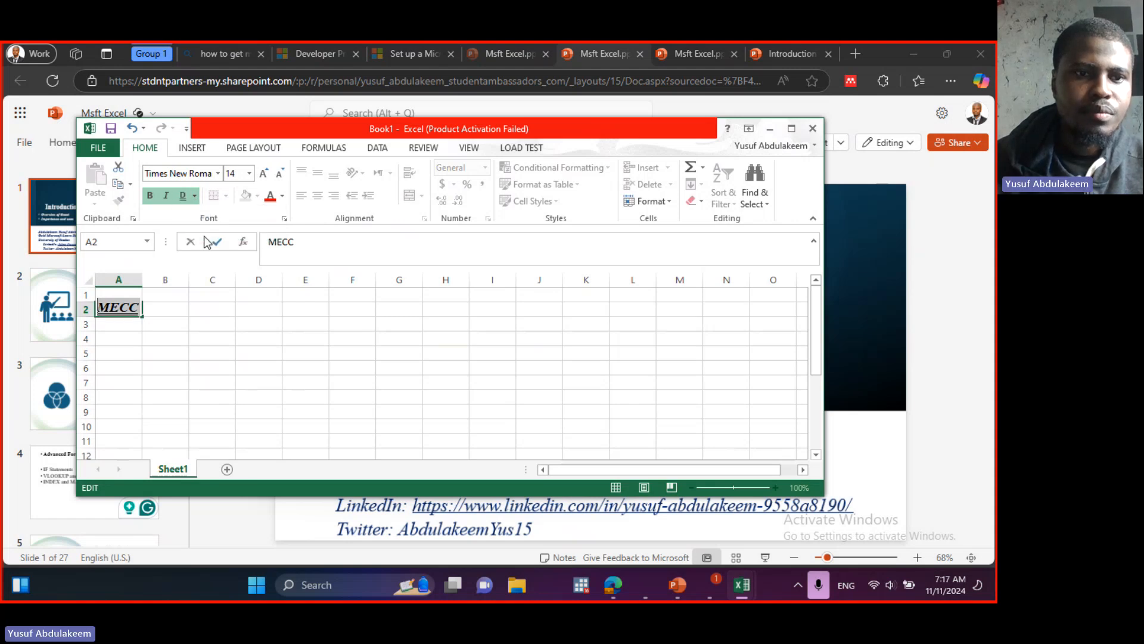
# Remove the double underline, bold and italic formatting from the MECC text in cell A2
pyautogui.click(182, 196)
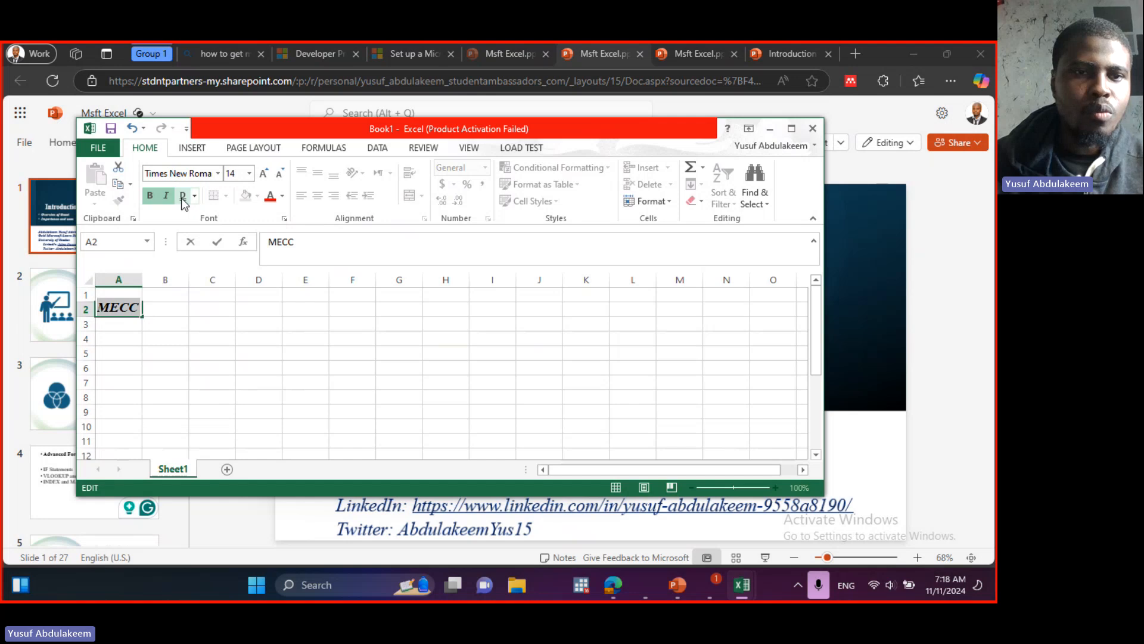
pyautogui.click(150, 196)
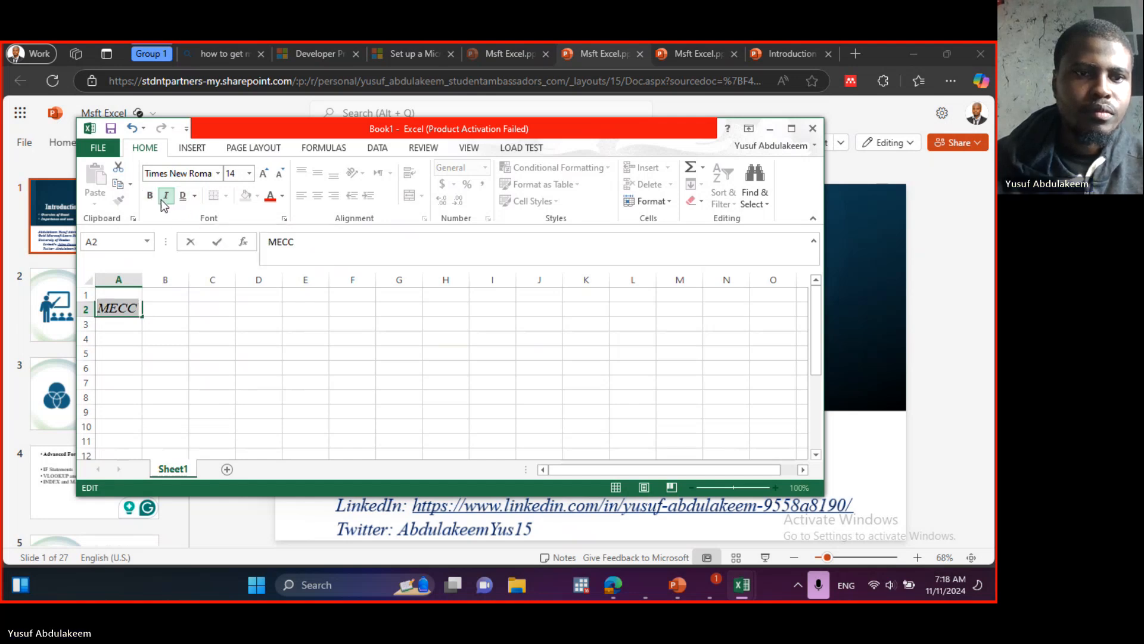
pyautogui.click(162, 198)
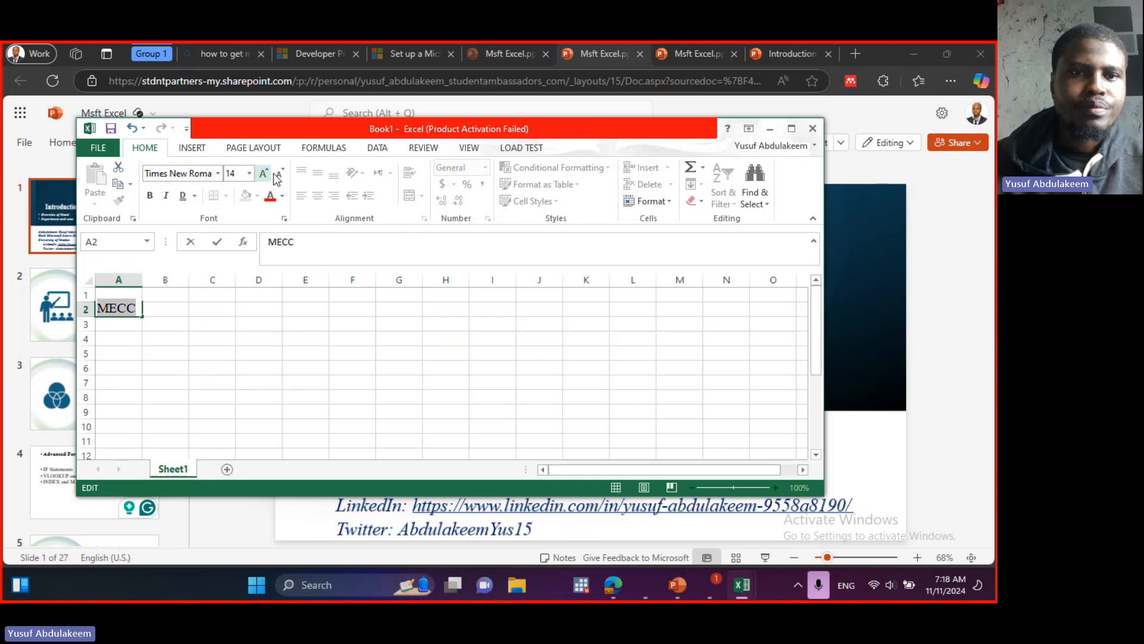
# Examine the insert, page layout, formula, data, review, view and load test commands and the workbook's file information, and finish with cell A3 selected
pyautogui.click(192, 149)
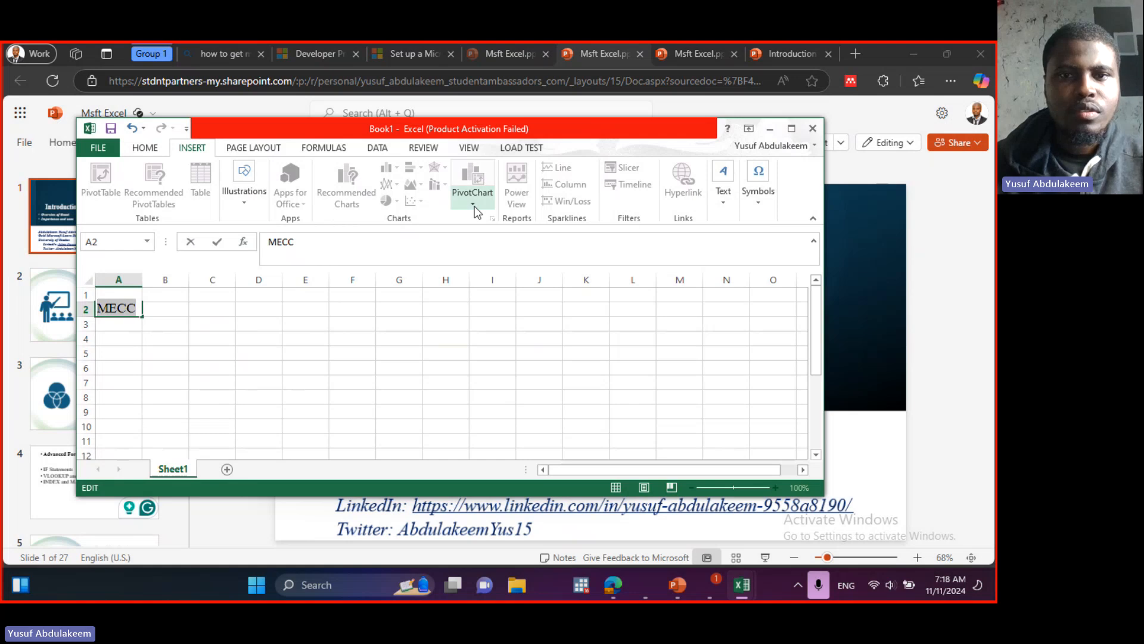
pyautogui.click(260, 150)
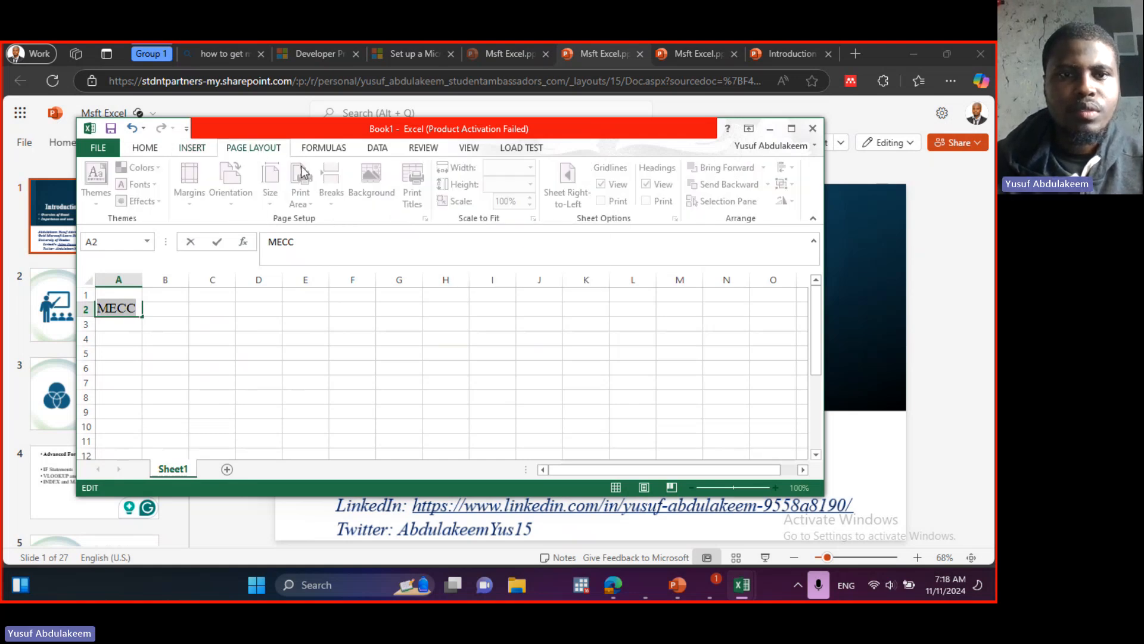
pyautogui.click(316, 152)
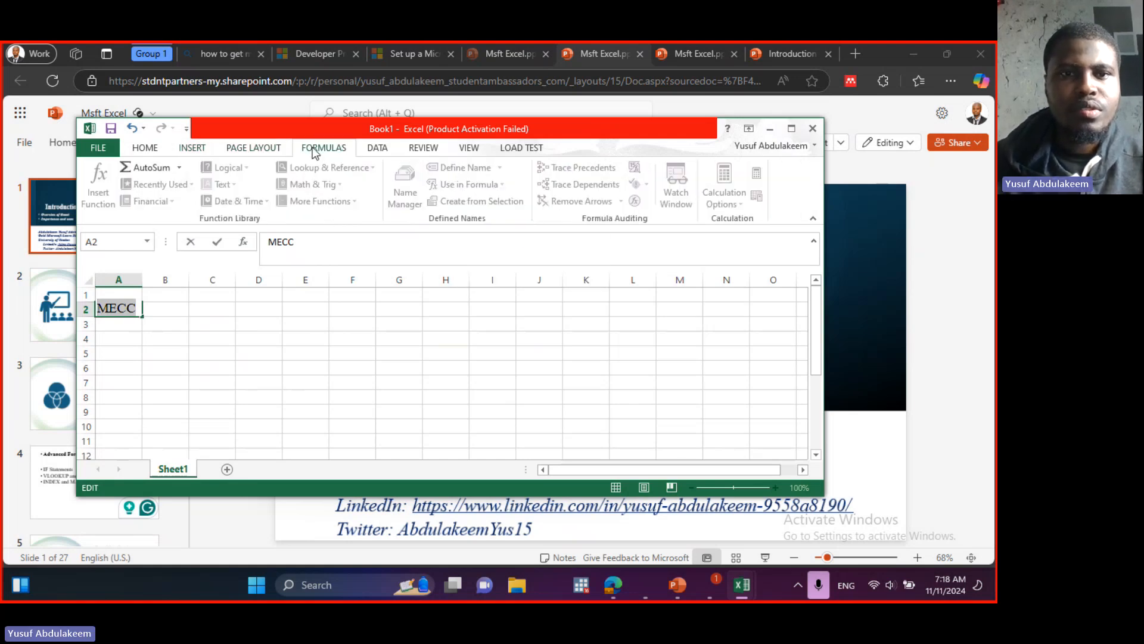
pyautogui.click(387, 151)
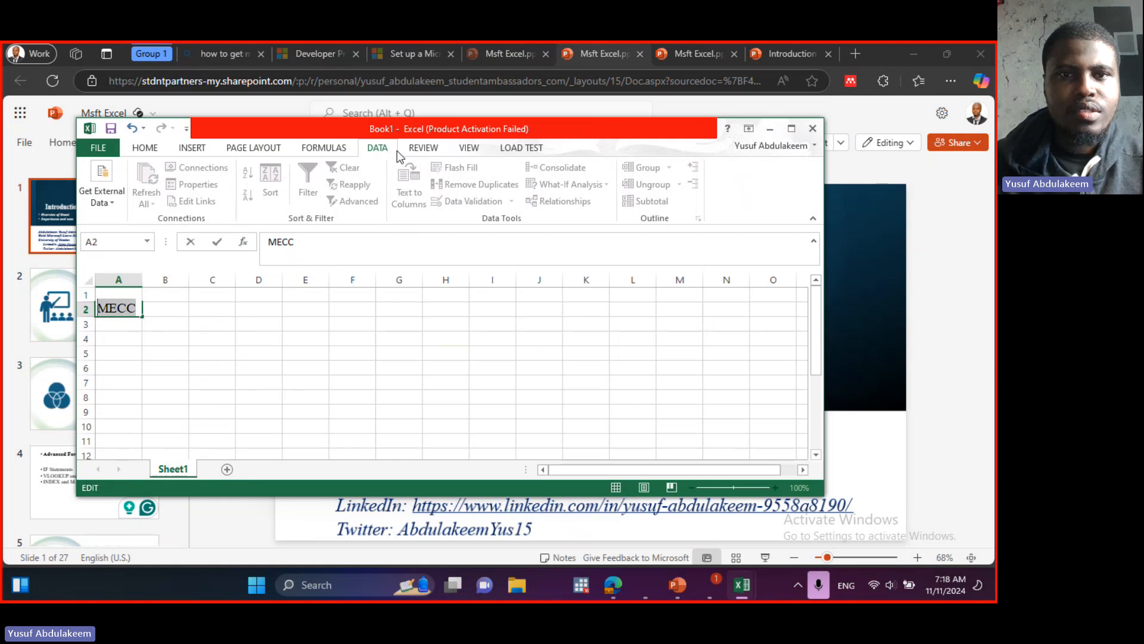
pyautogui.click(437, 149)
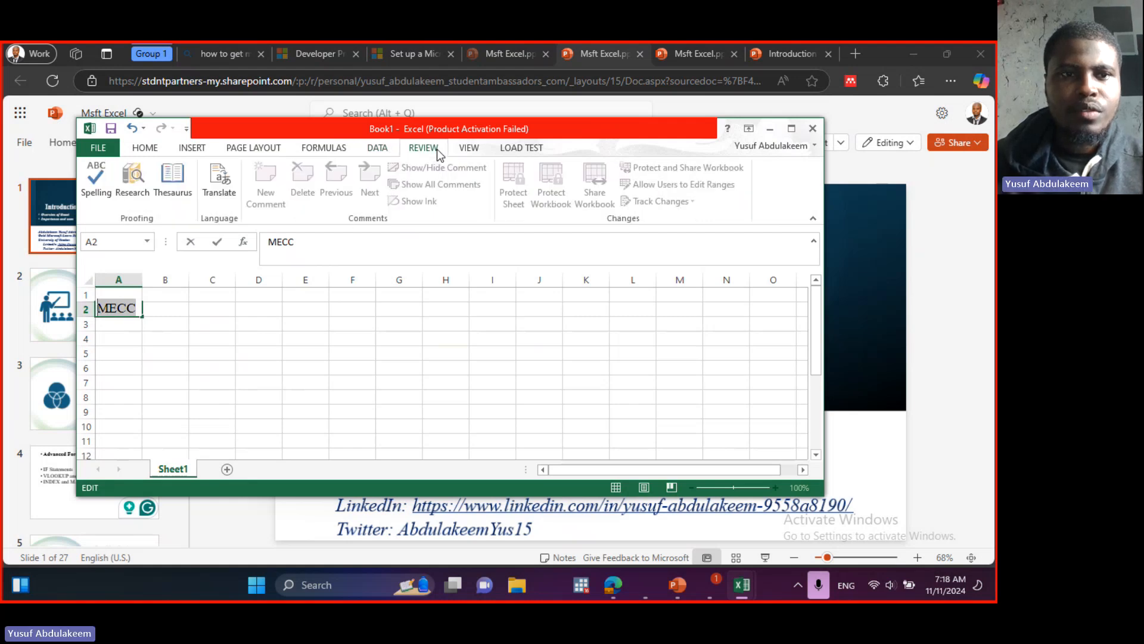
pyautogui.click(473, 149)
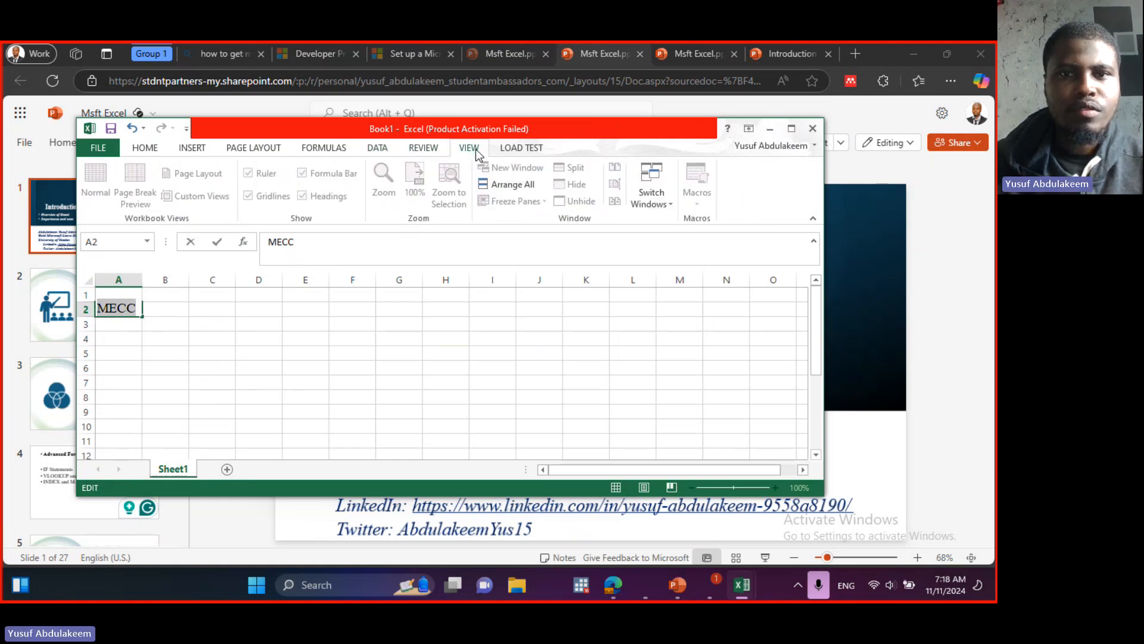
pyautogui.click(527, 148)
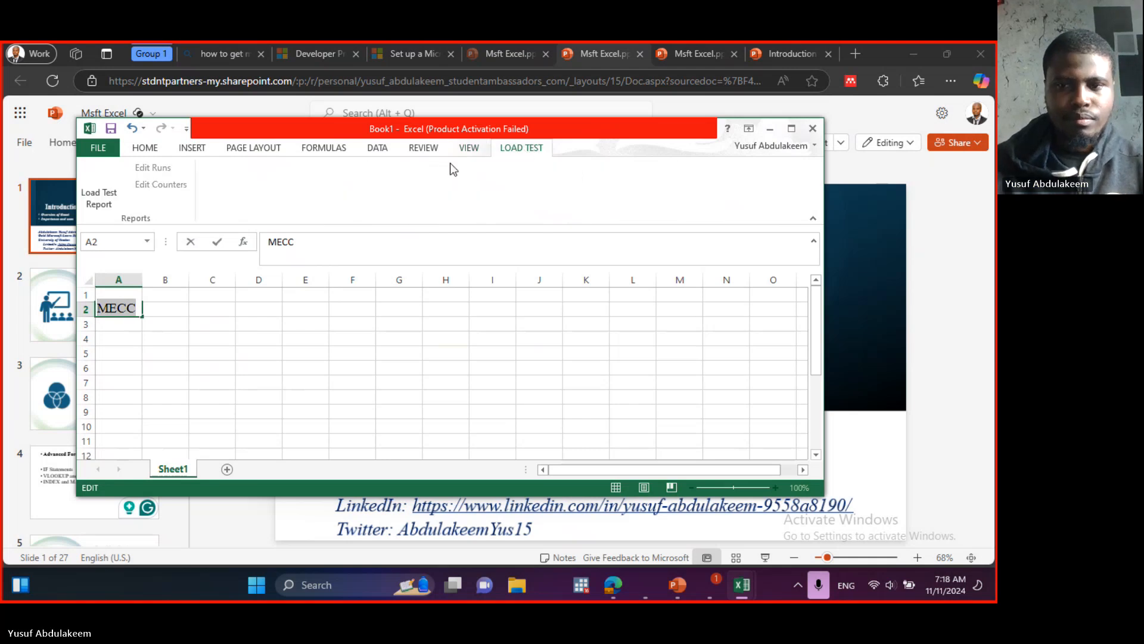
pyautogui.click(98, 148)
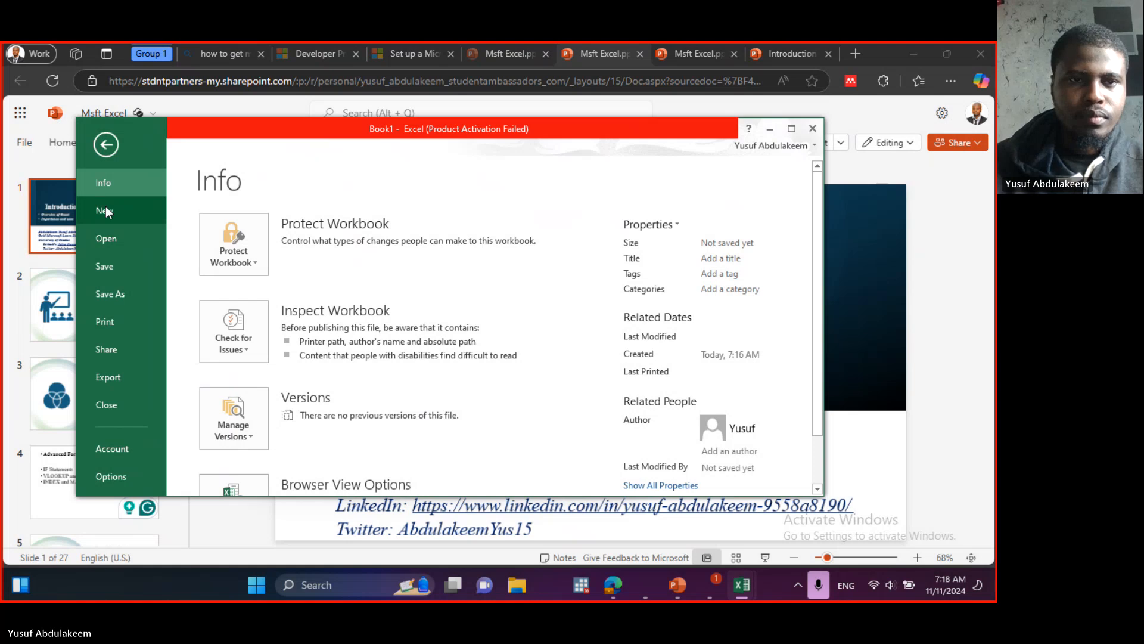
pyautogui.click(96, 146)
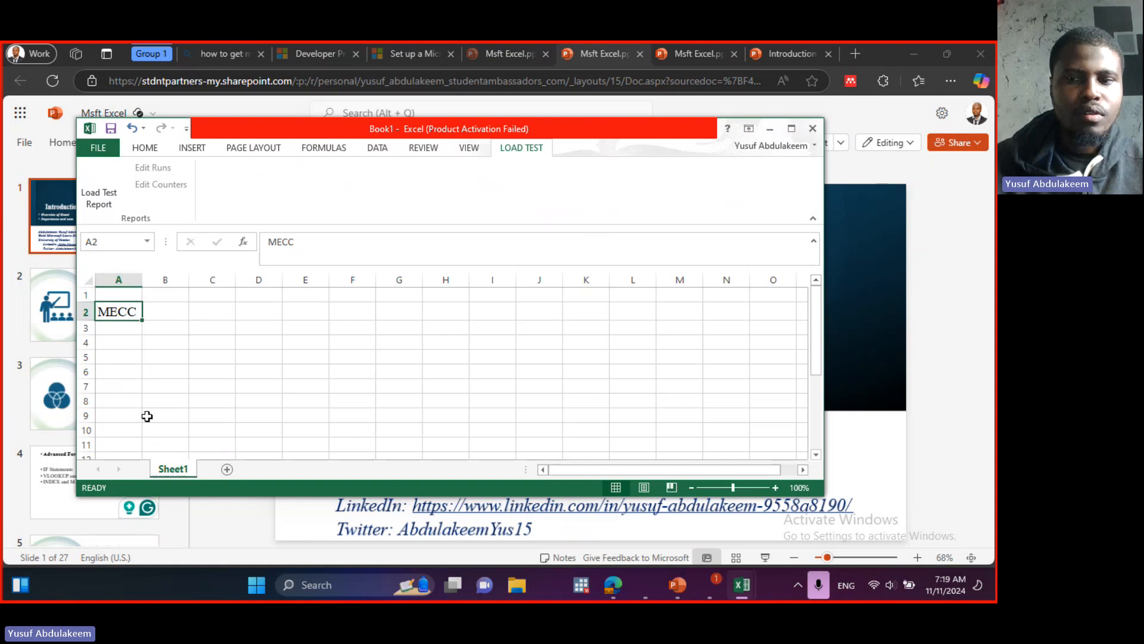
pyautogui.click(124, 332)
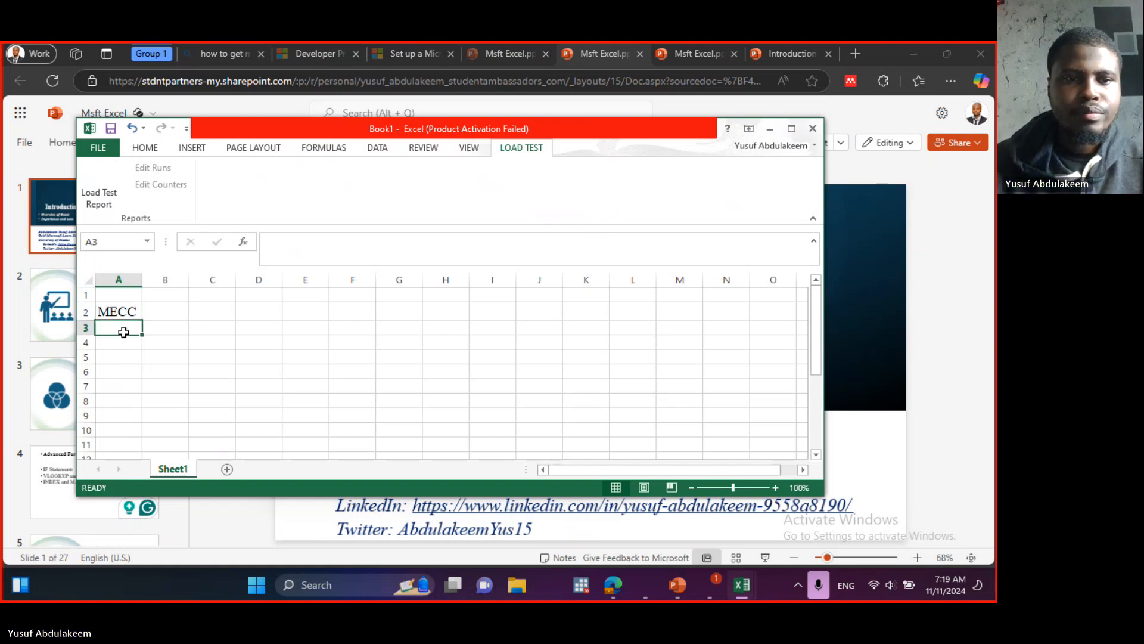
# Enter University of Ibadan in cell A3
pyautogui.write('M')
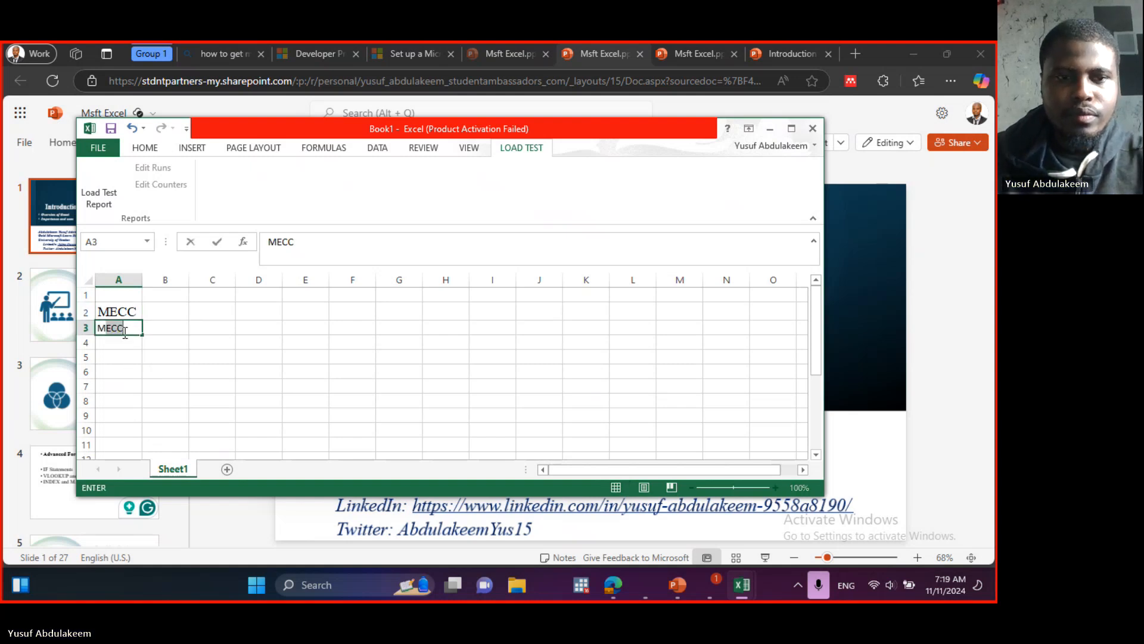
pyautogui.press('BackSpace')
pyautogui.press('BackSpace')
pyautogui.write('Univr')
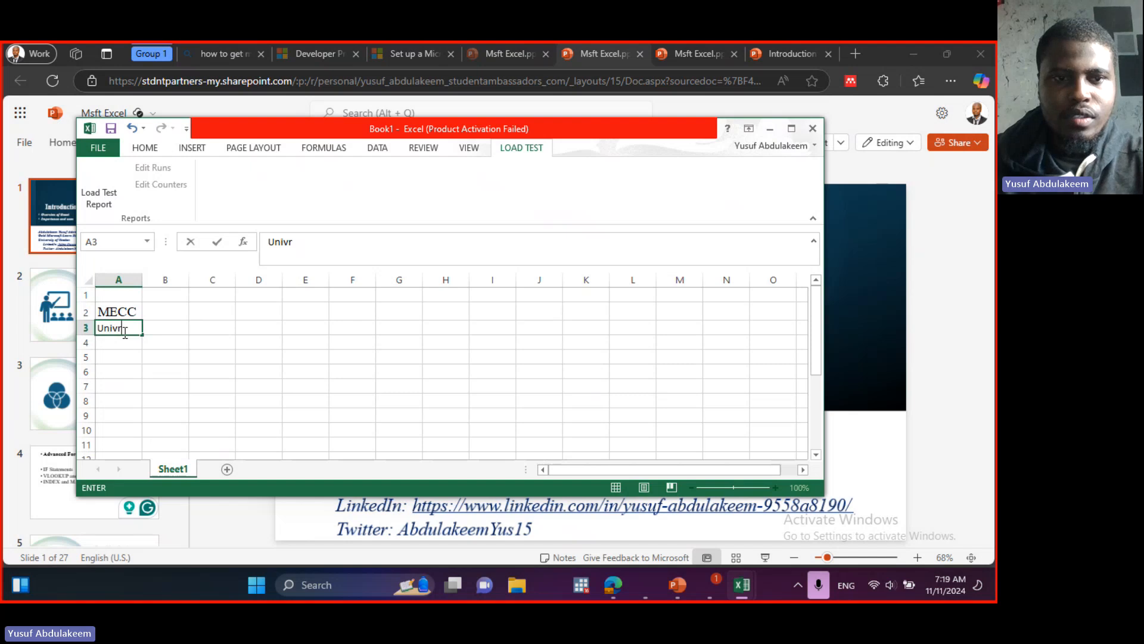
pyautogui.write('ersi')
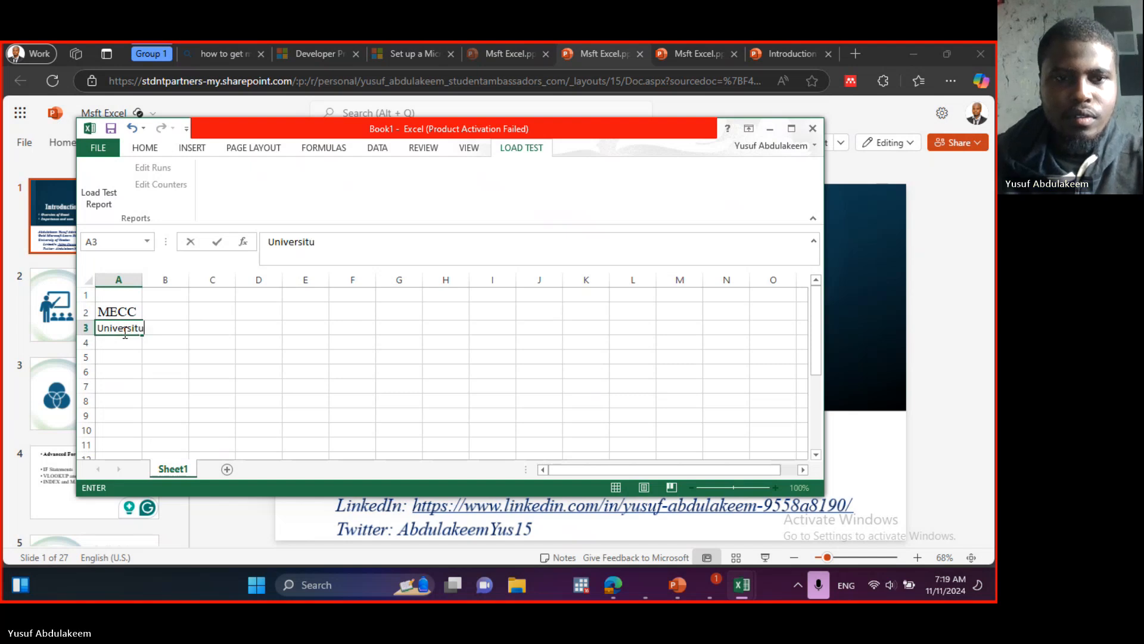
pyautogui.write('ty of ')
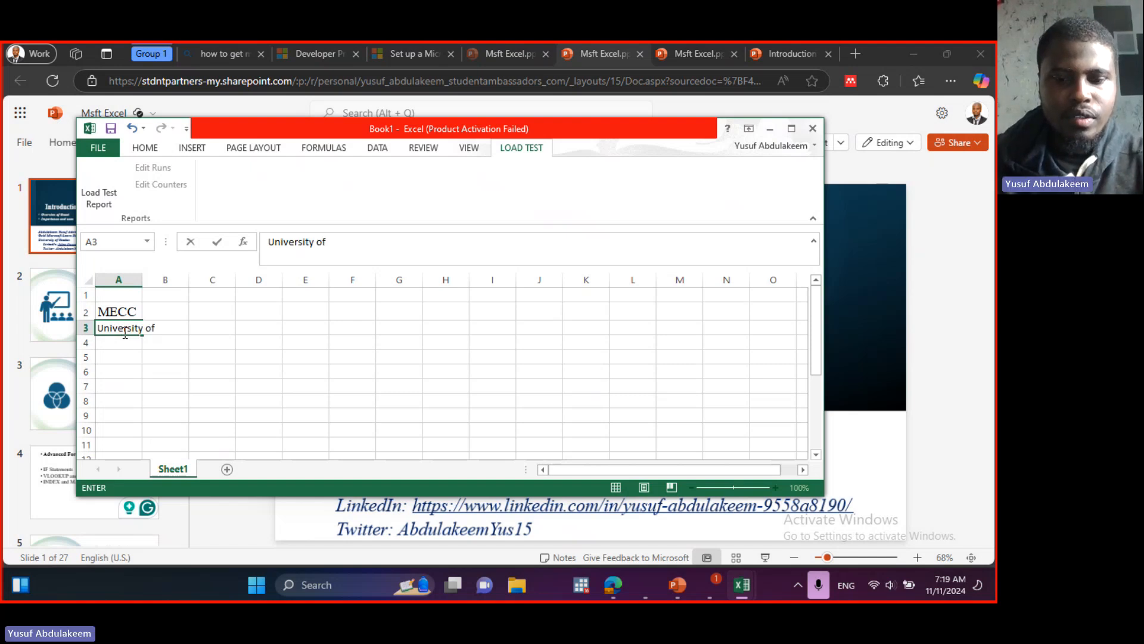
pyautogui.write('Ibadan')
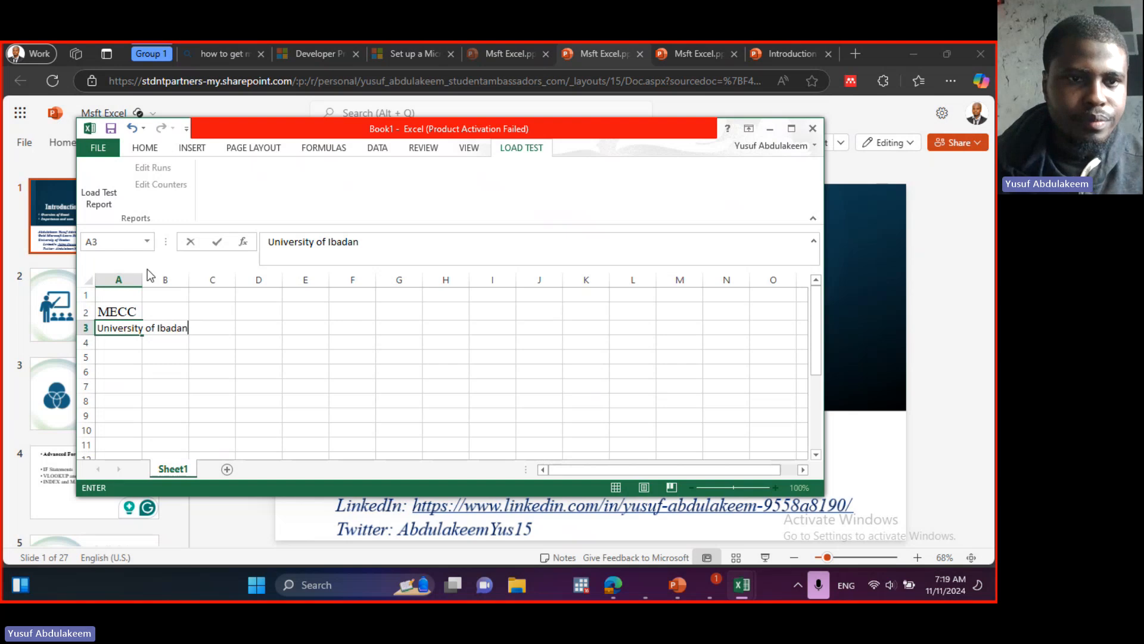
# Widen column A so the University of Ibadan text fits inside it, and finish with cell A4 selected
pyautogui.click(140, 279)
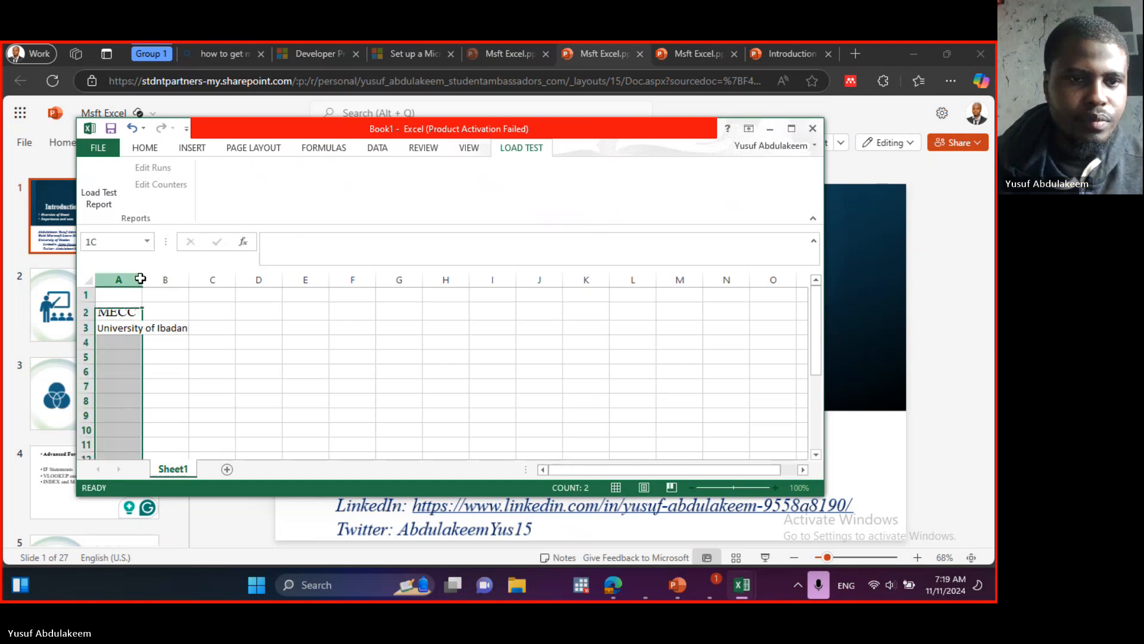
pyautogui.moveTo(142, 279); pyautogui.dragTo(205, 280)
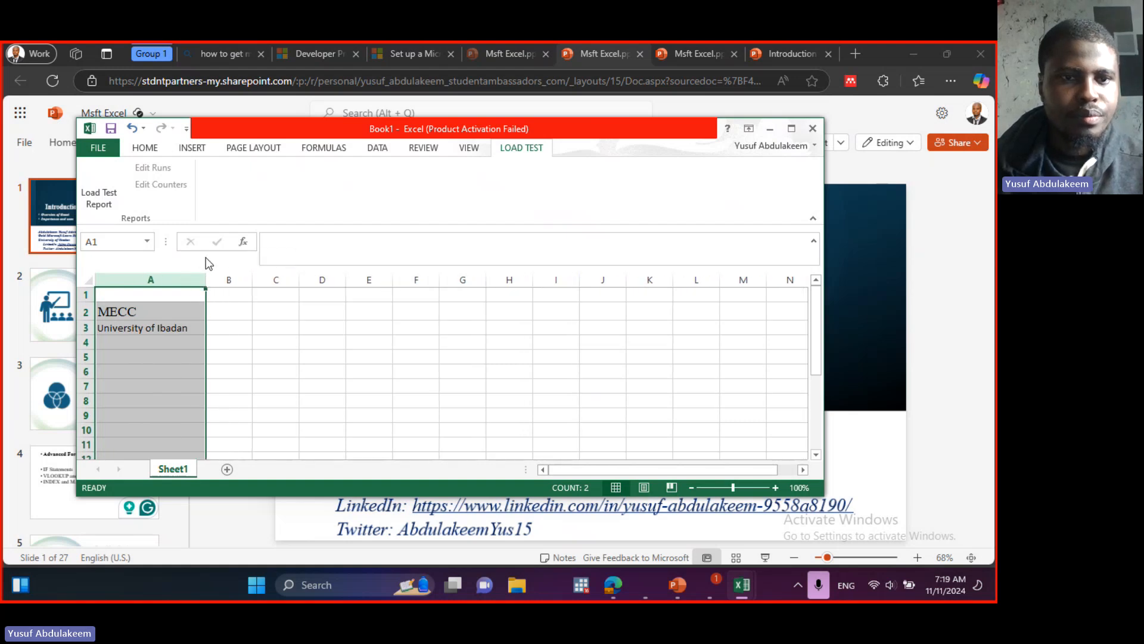
pyautogui.click(218, 315)
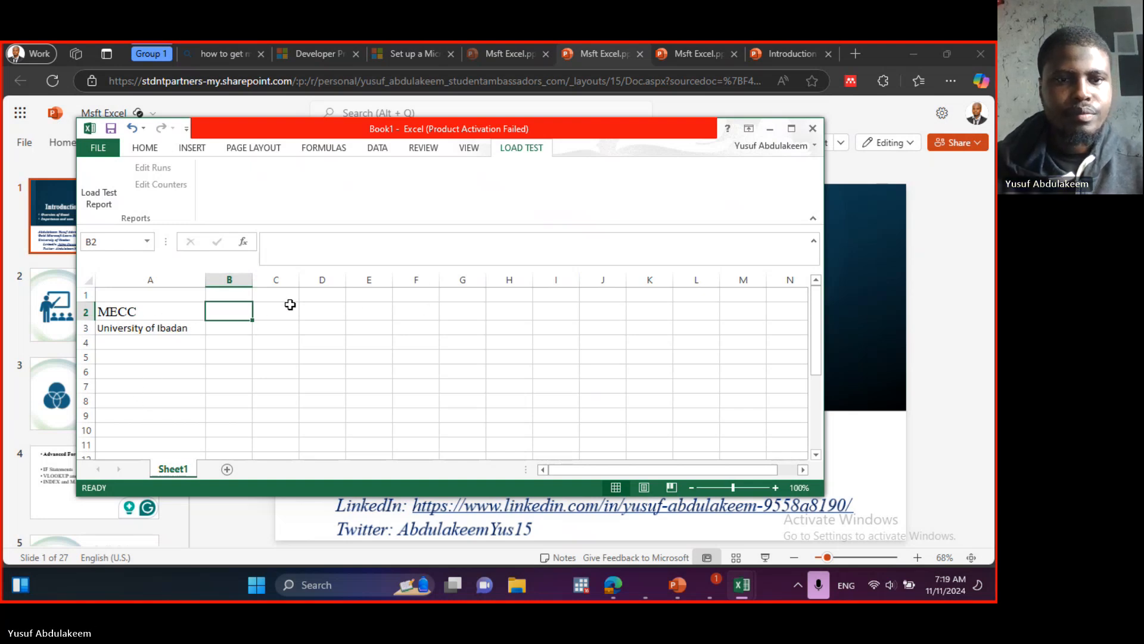
pyautogui.click(152, 344)
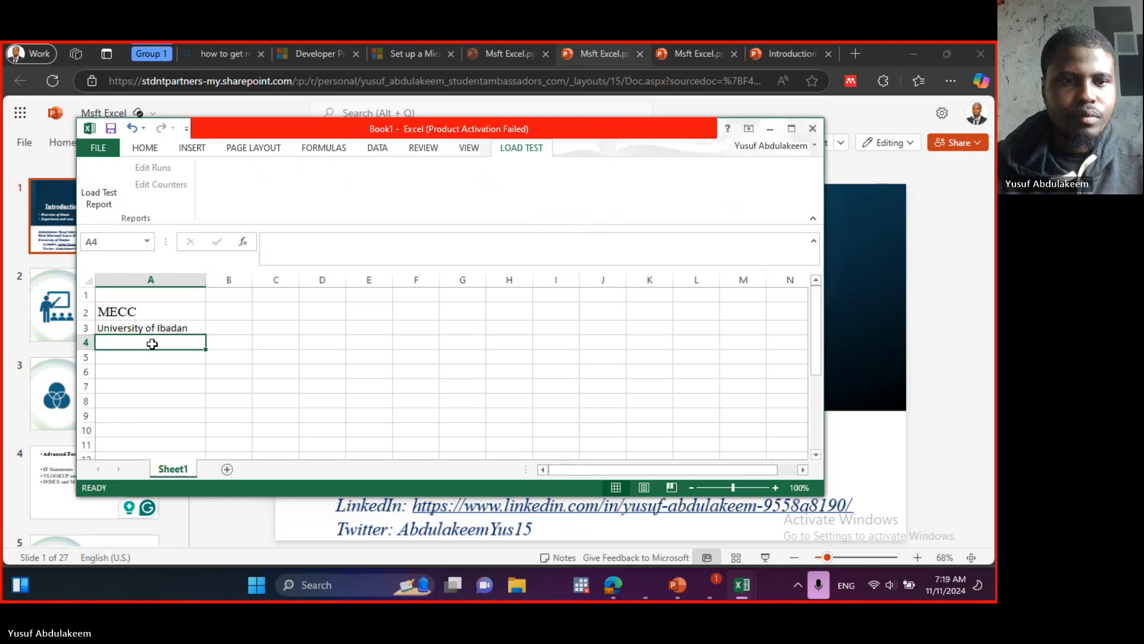
# Add two new worksheets, Sheet2 and Sheet3, to the workbook and return to Sheet1
pyautogui.click(227, 470)
pyautogui.click(181, 469)
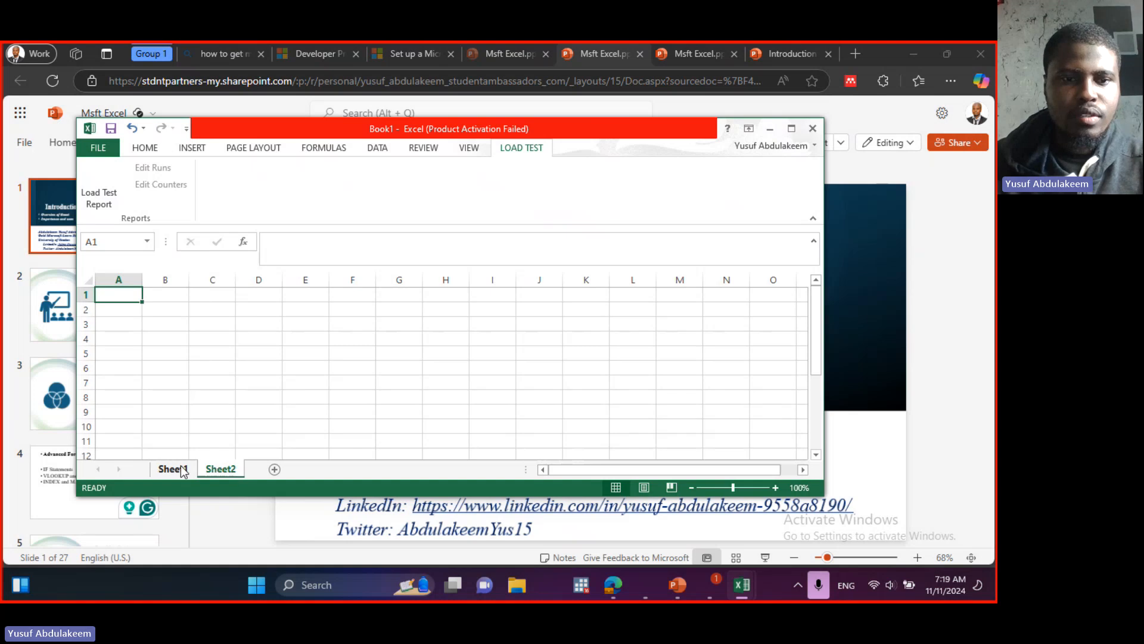
pyautogui.click(276, 470)
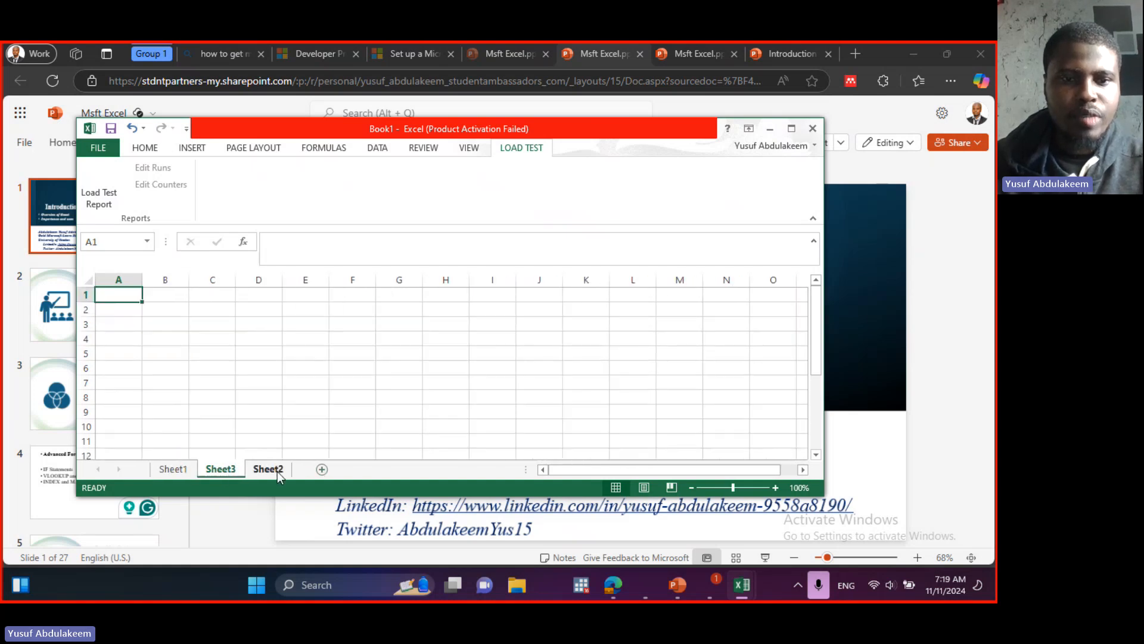
pyautogui.click(177, 471)
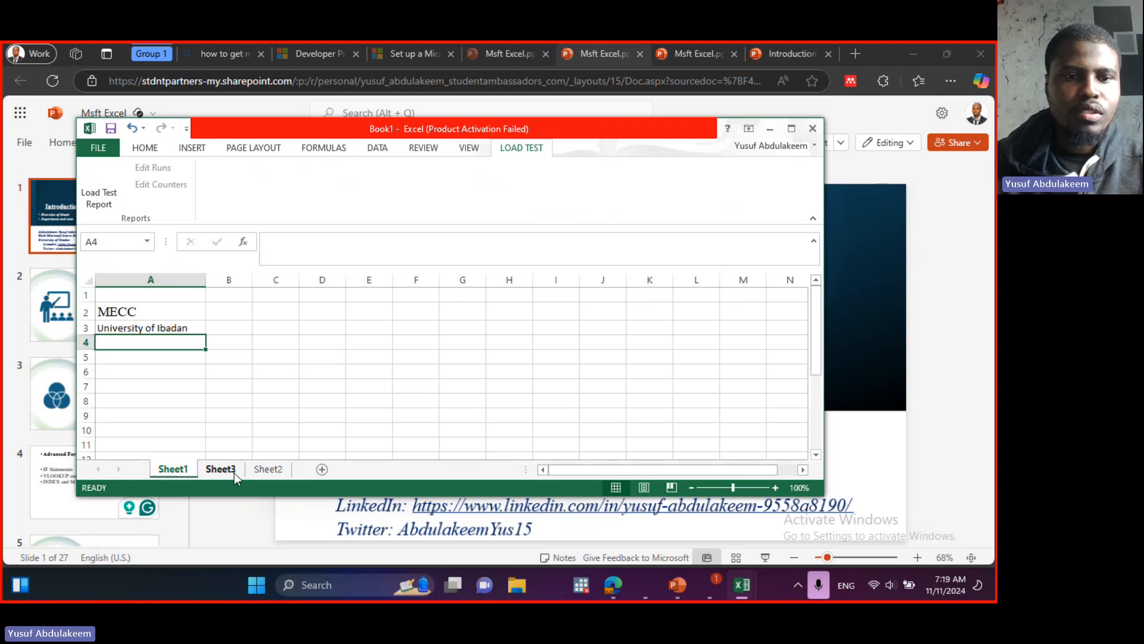
# Move Sheet2 ahead of Sheet3, put the sheets back in their previous order and return to Sheet1
pyautogui.moveTo(268, 470)
pyautogui.mouseDown()
pyautogui.moveTo(194, 470)
pyautogui.moveTo(284, 474)
pyautogui.mouseUp()
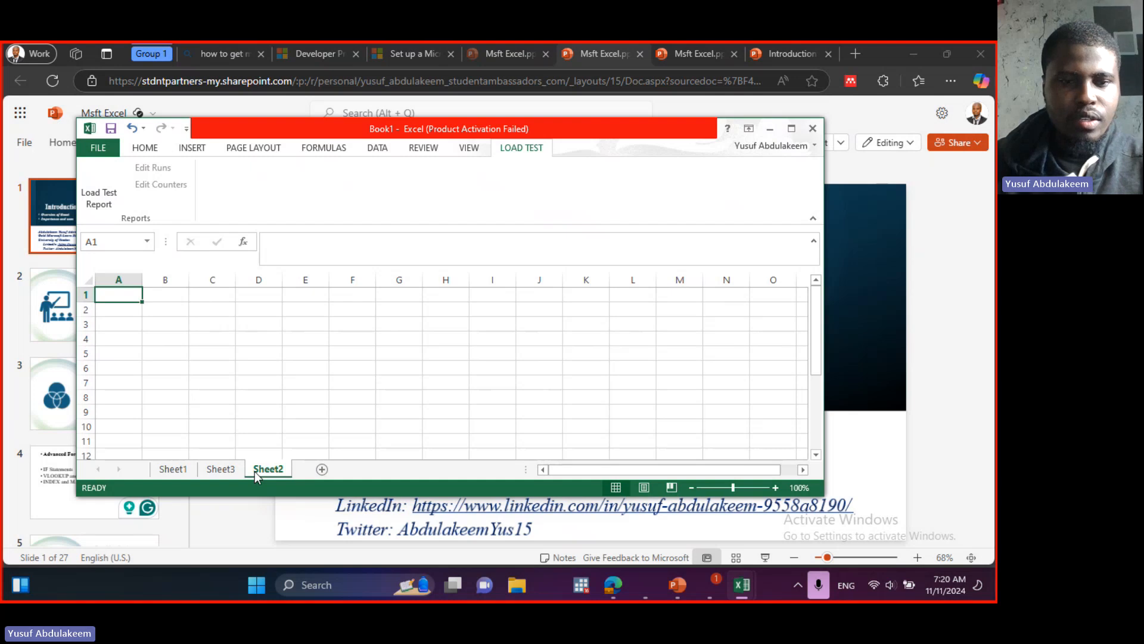
pyautogui.moveTo(256, 471); pyautogui.dragTo(206, 473)
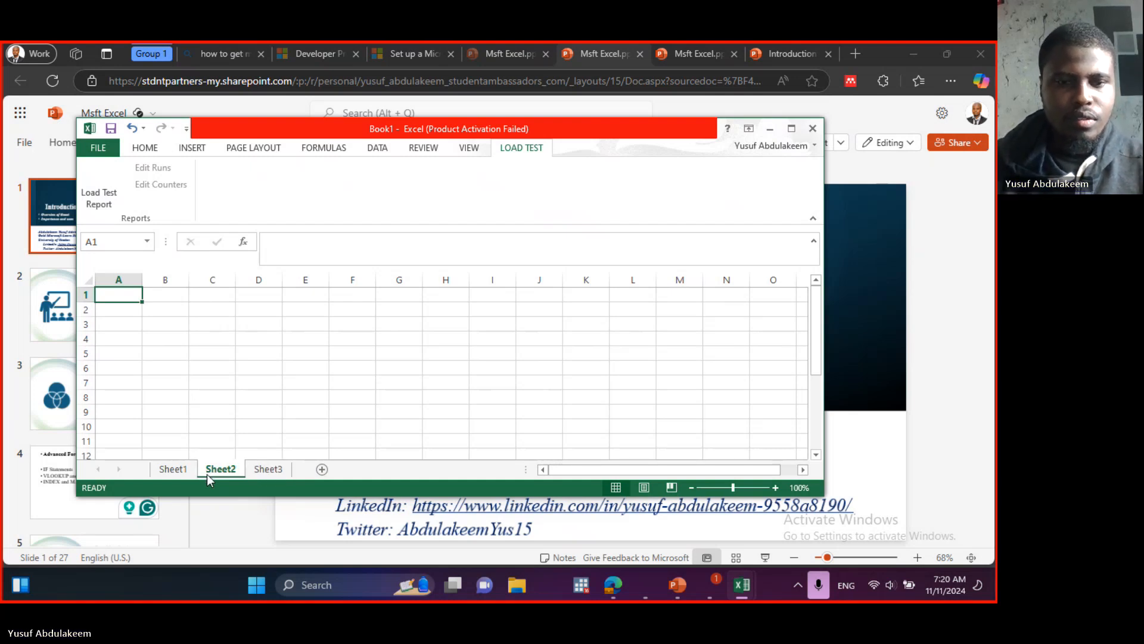
pyautogui.moveTo(248, 475)
pyautogui.mouseDown()
pyautogui.moveTo(276, 473)
pyautogui.moveTo(210, 470)
pyautogui.mouseUp()
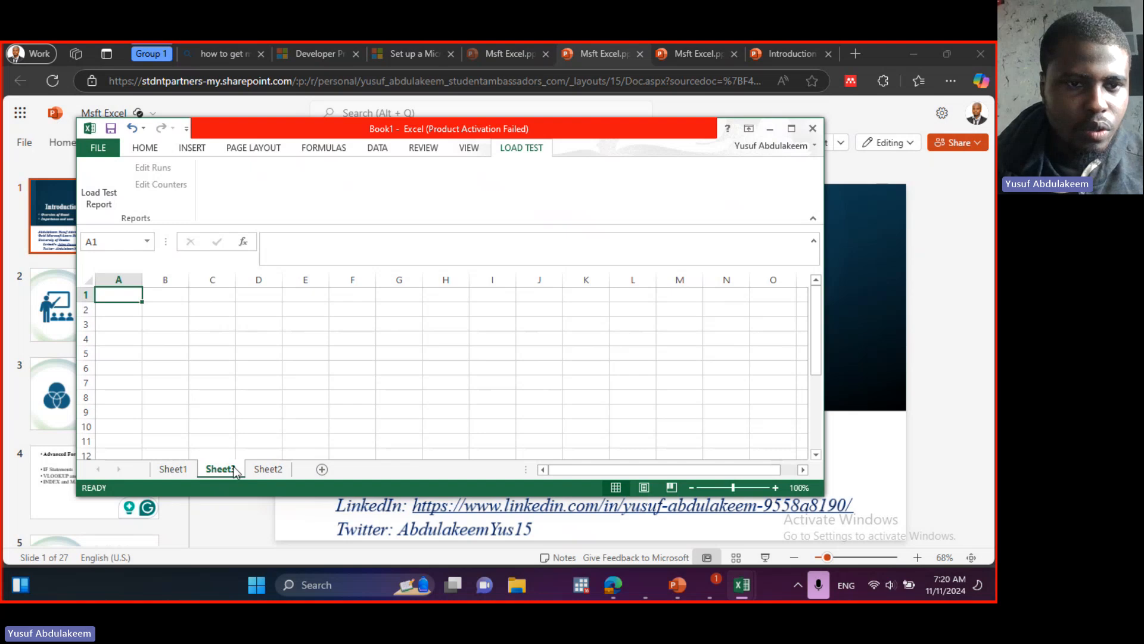
pyautogui.click(192, 468)
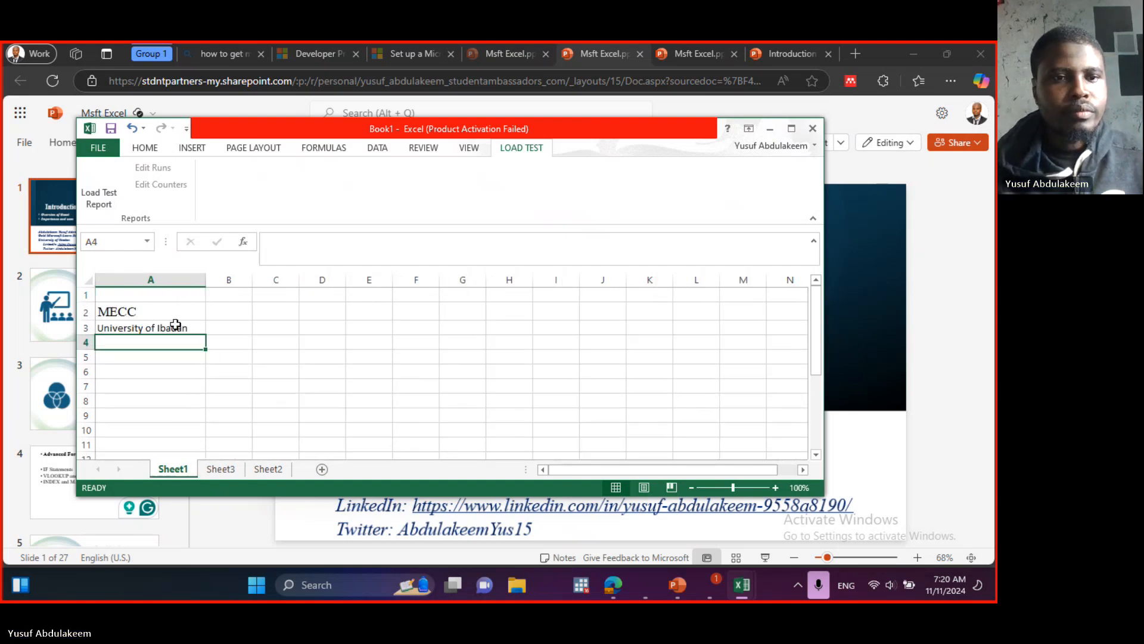
# Copy the whole of column A on Sheet1 and cancel the copy
pyautogui.click(170, 298)
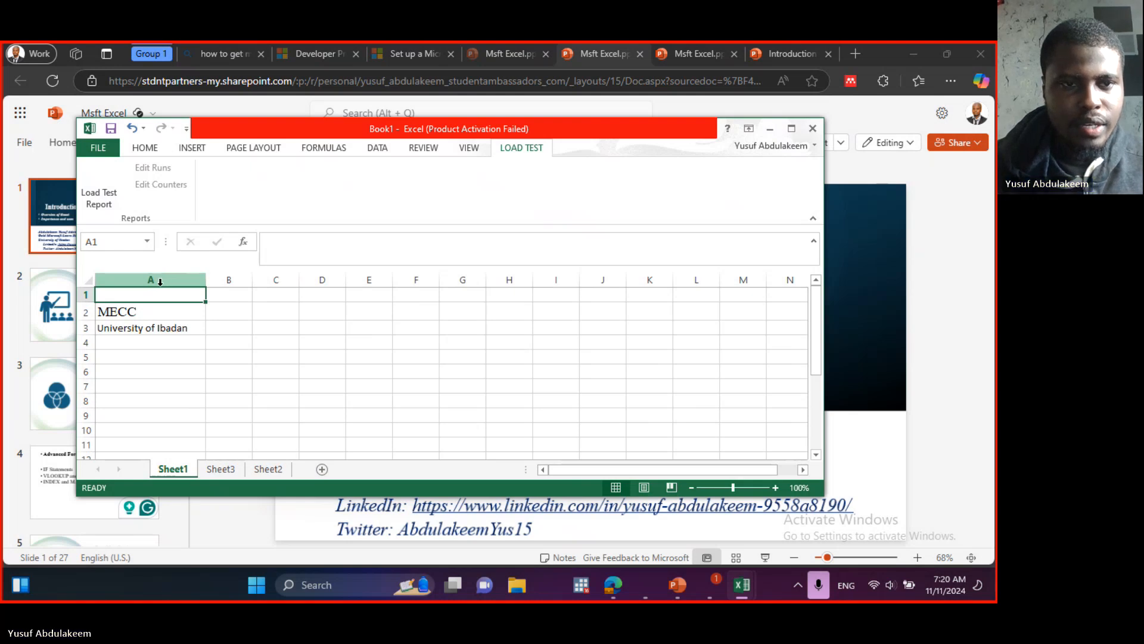
pyautogui.click(164, 278)
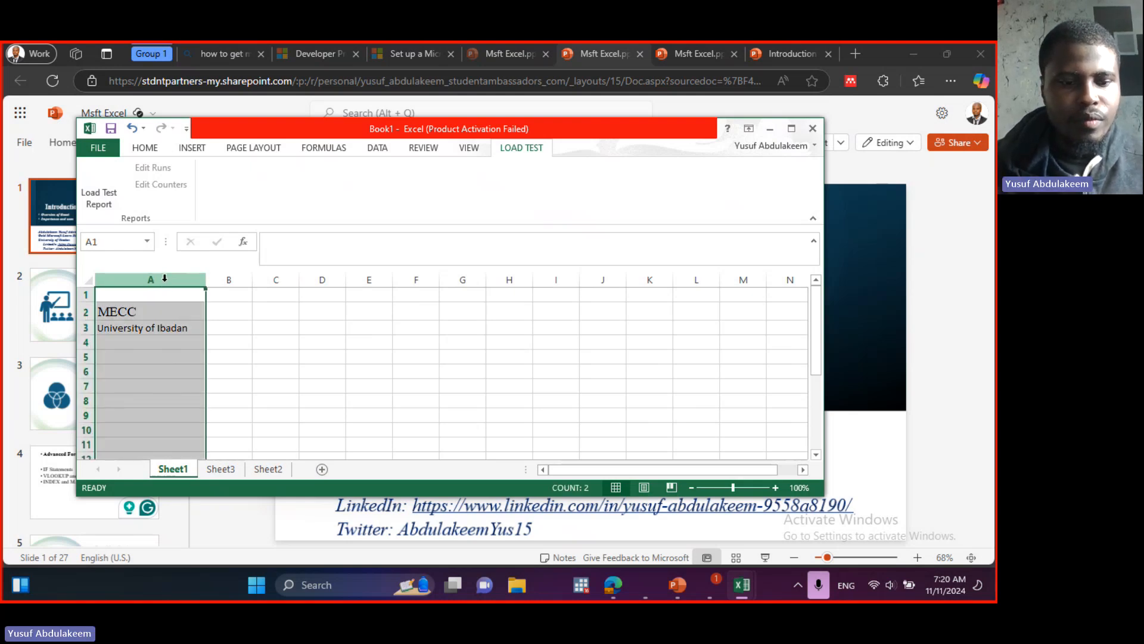
pyautogui.hotkey('ctrl', 'c')
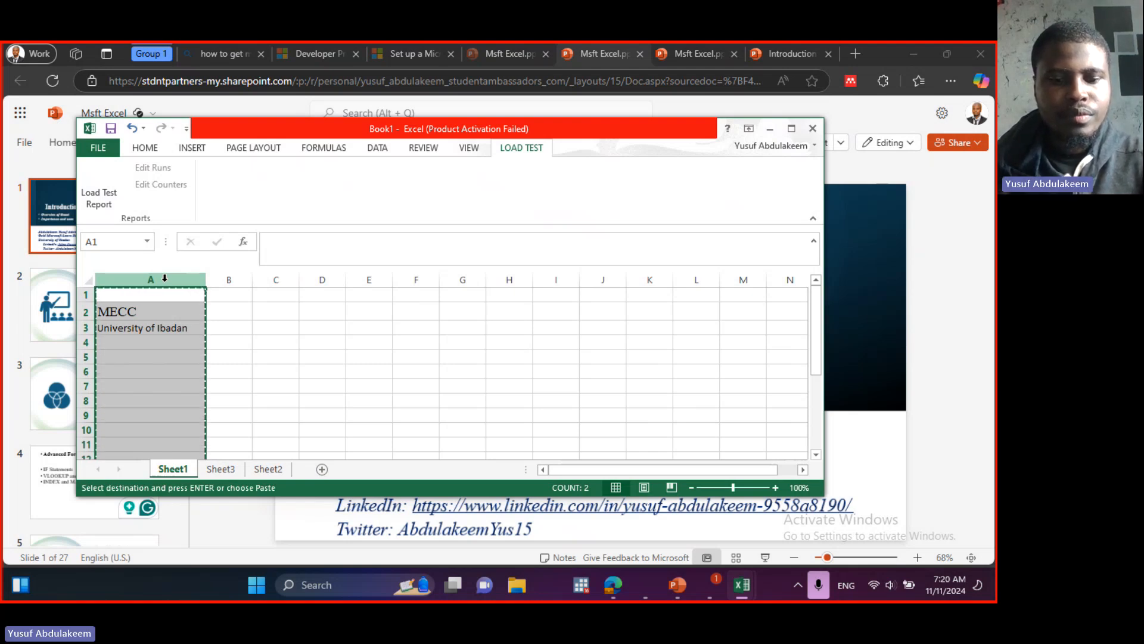
pyautogui.press('Escape')
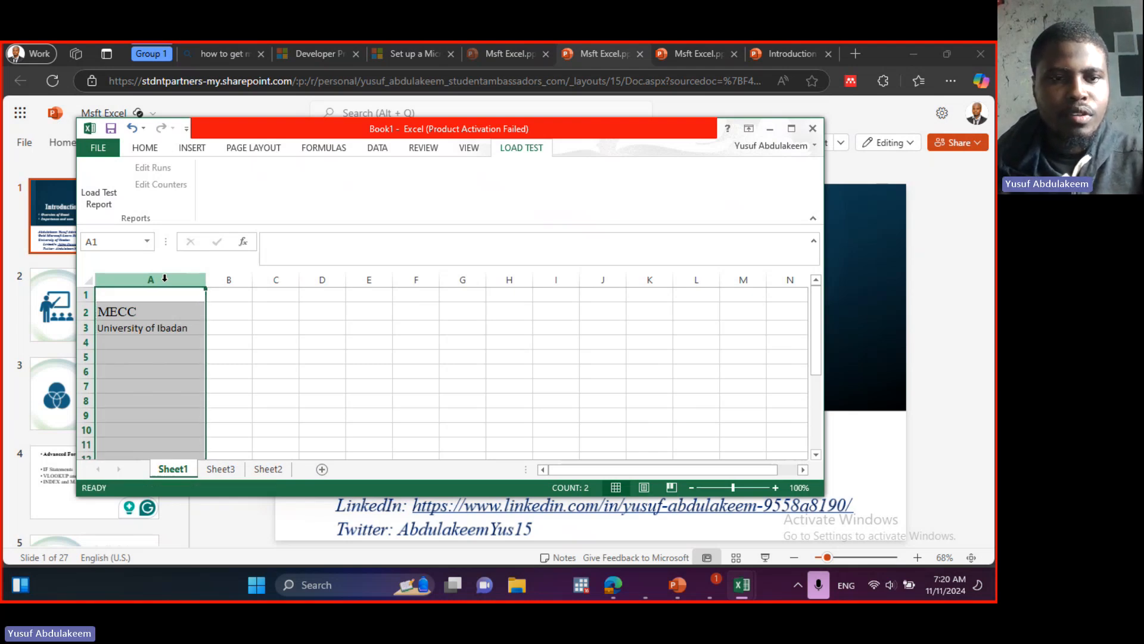
# Demonstrate selecting whole columns and rows with column B, column A, row 2 and row 3
pyautogui.click(221, 305)
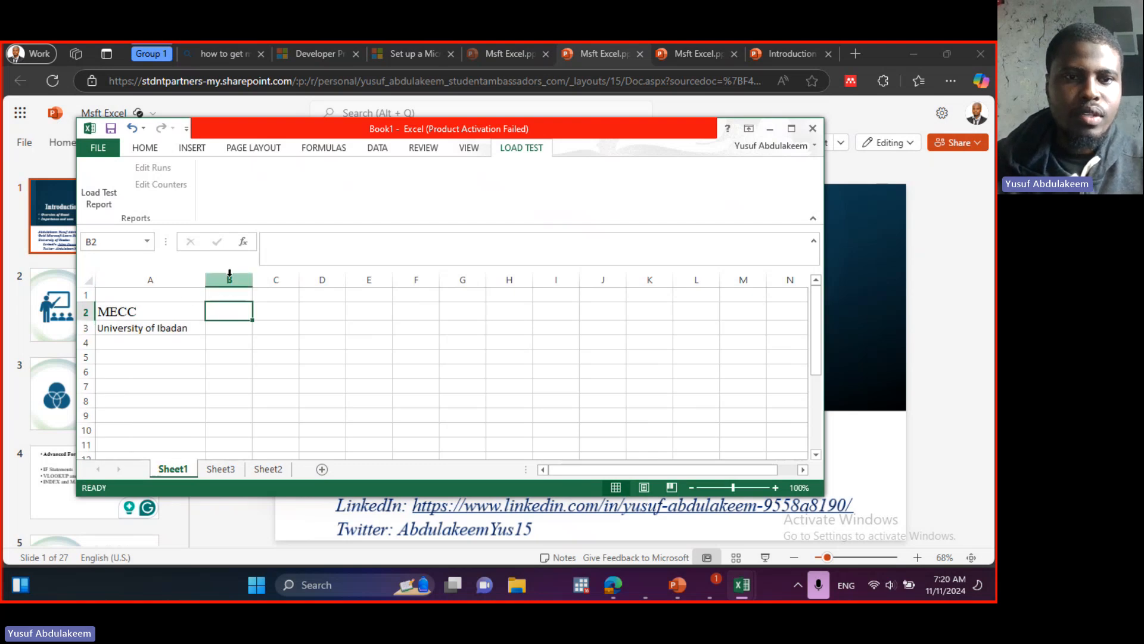
pyautogui.click(229, 275)
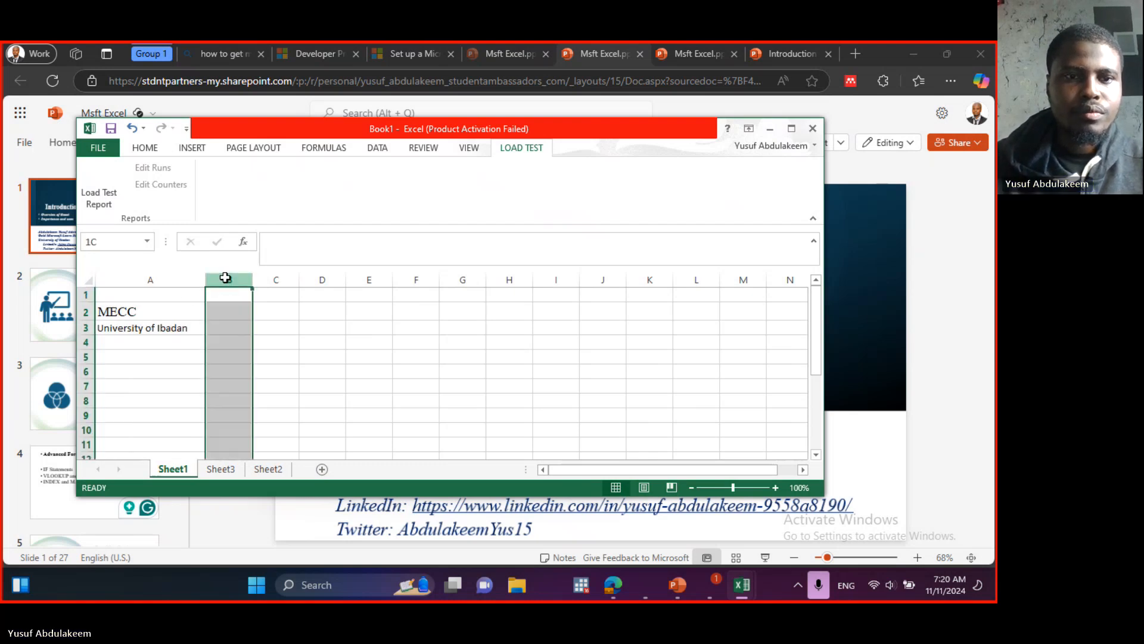
pyautogui.click(178, 279)
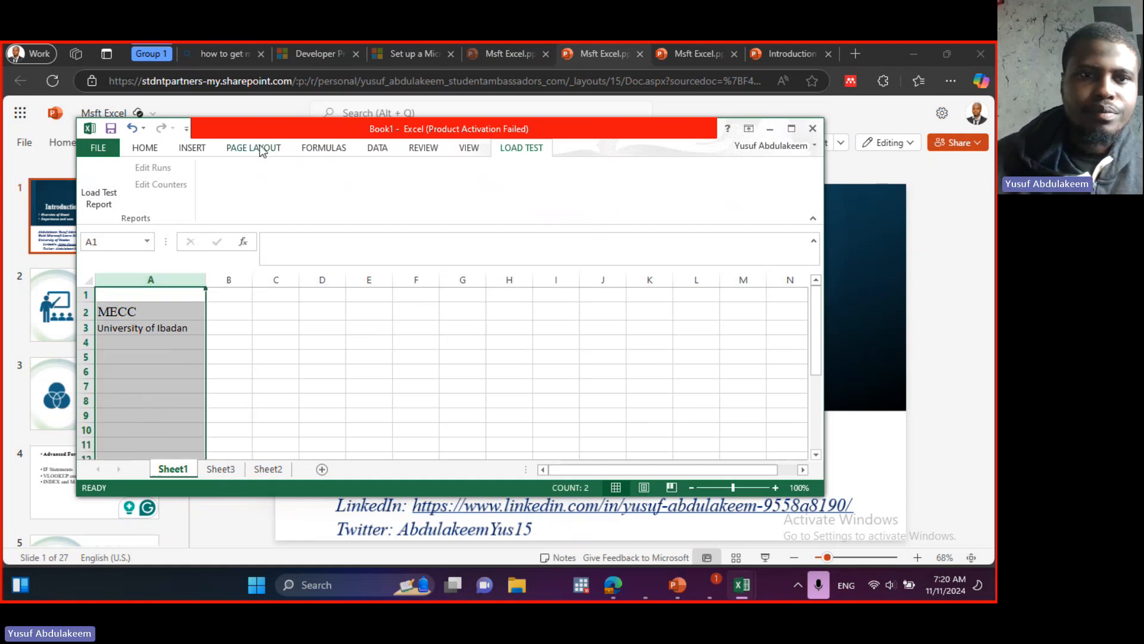
pyautogui.click(179, 317)
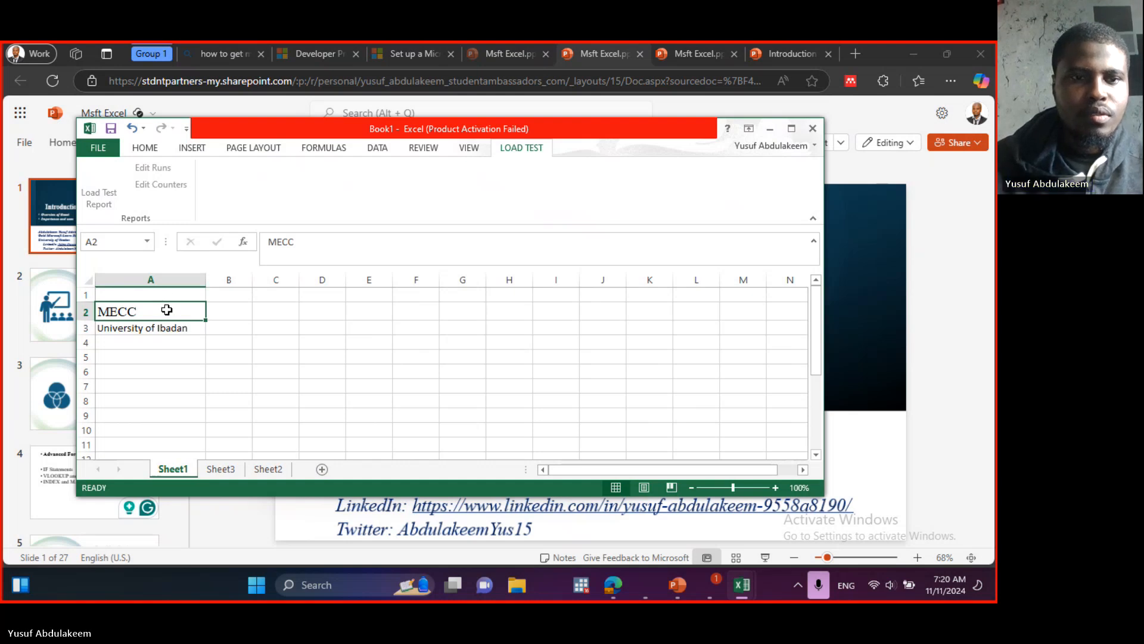
pyautogui.click(84, 310)
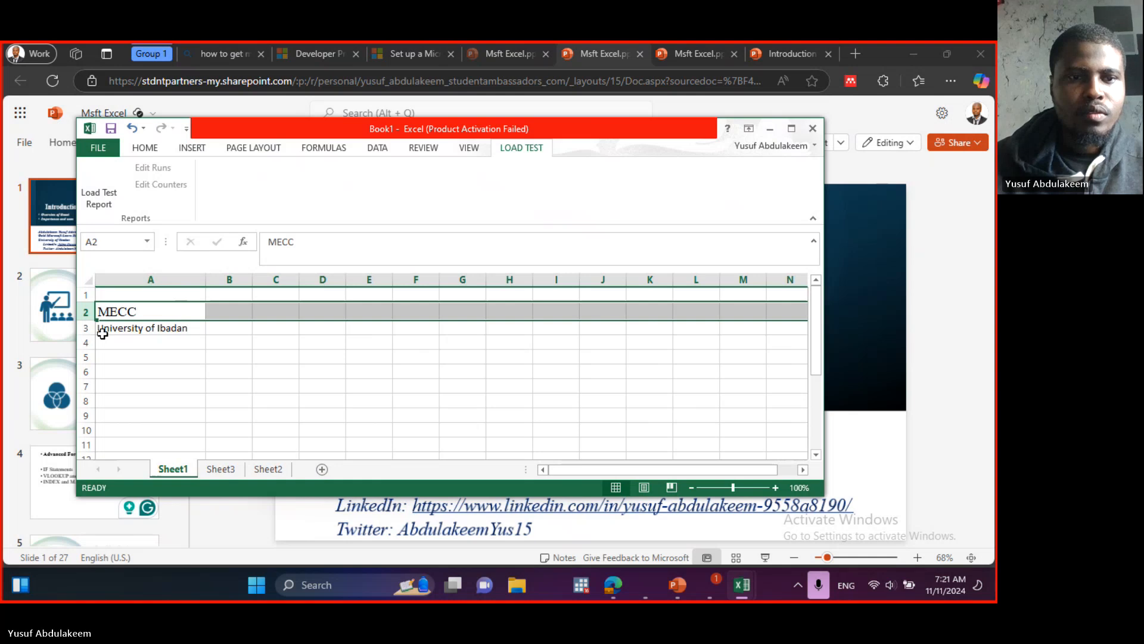
pyautogui.click(84, 329)
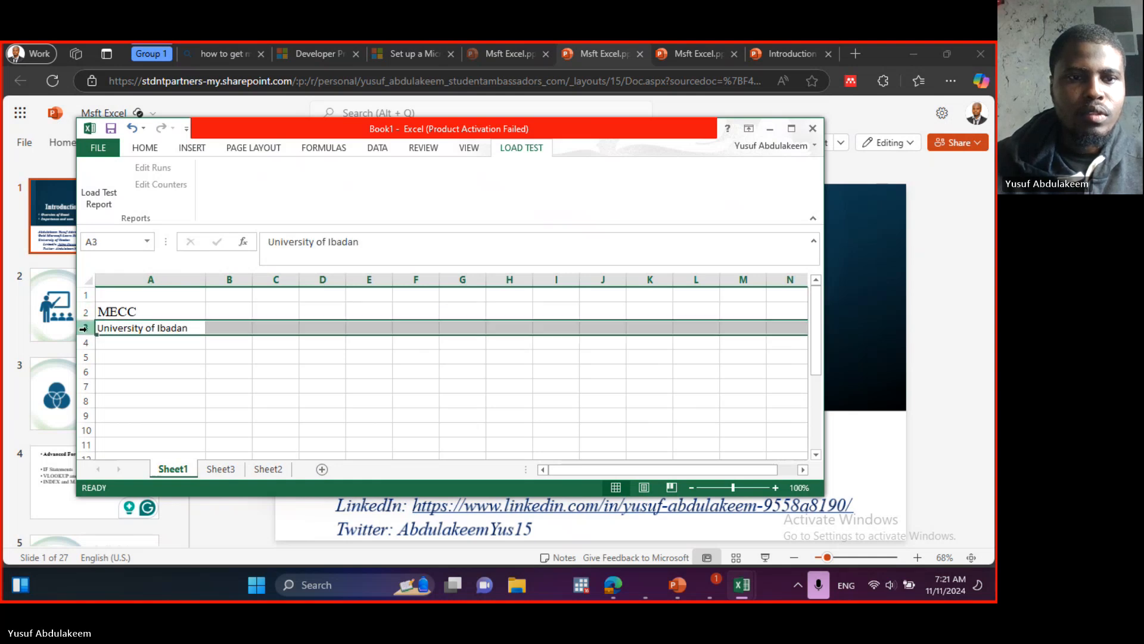
# Increase the height of row 2, shrink it back to about its original height, and select cell A2
pyautogui.moveTo(88, 318); pyautogui.dragTo(91, 344)
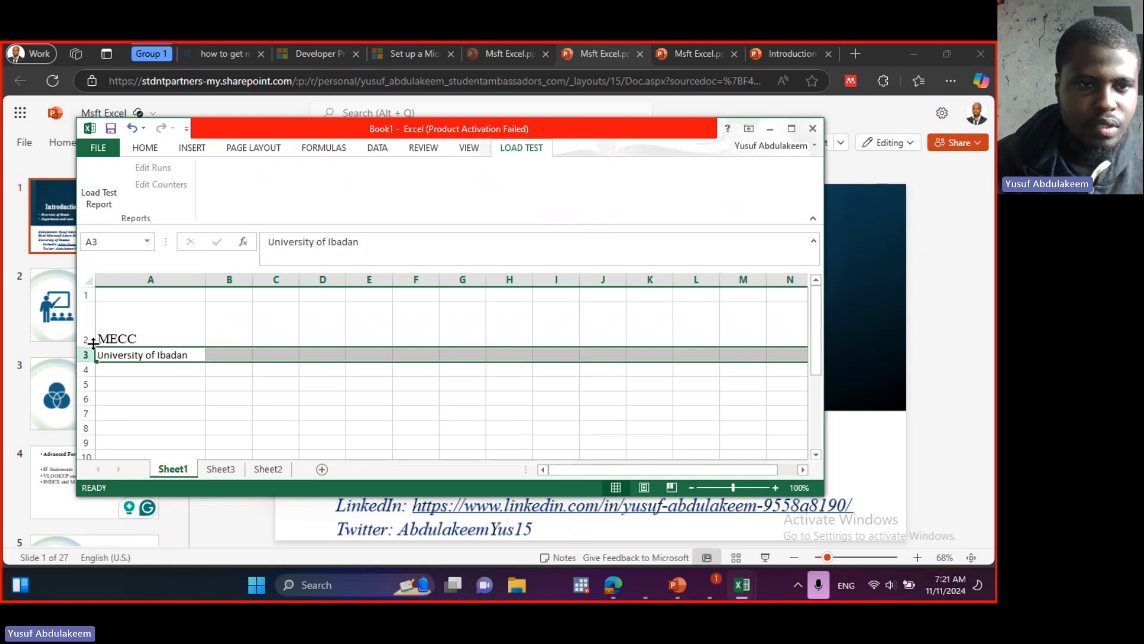
pyautogui.moveTo(87, 347); pyautogui.dragTo(88, 320)
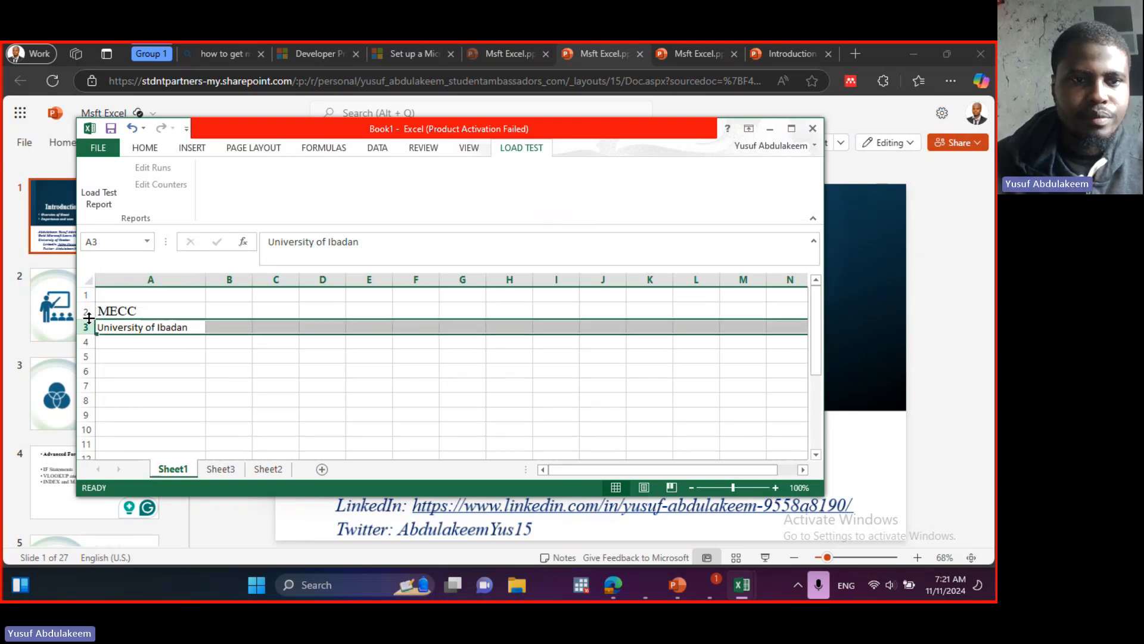
pyautogui.click(132, 358)
pyautogui.click(155, 302)
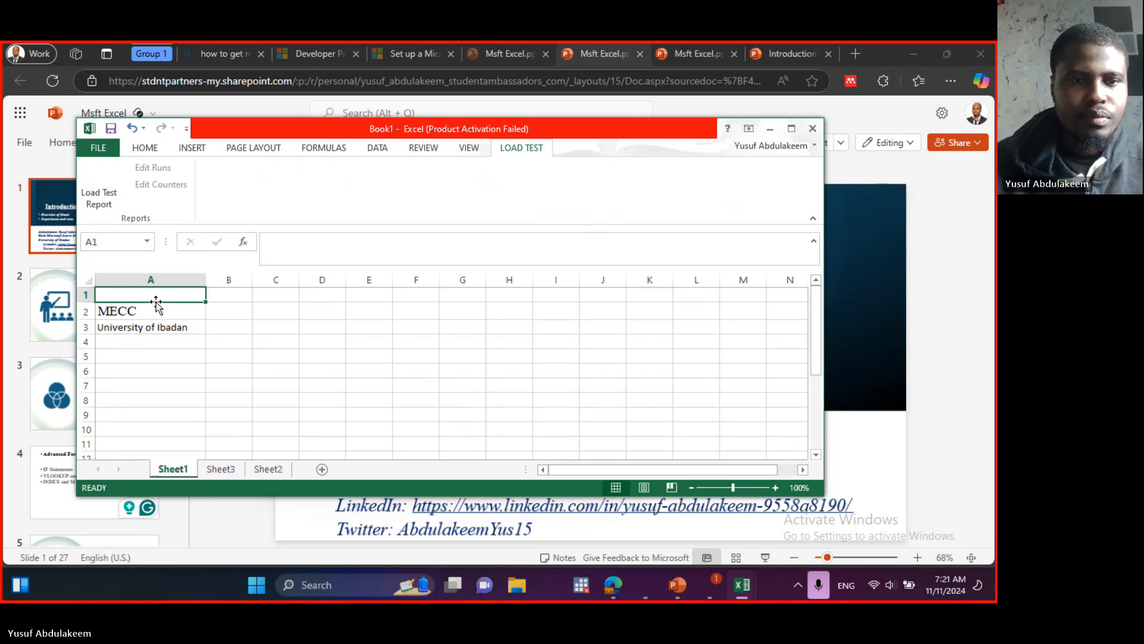
pyautogui.click(154, 316)
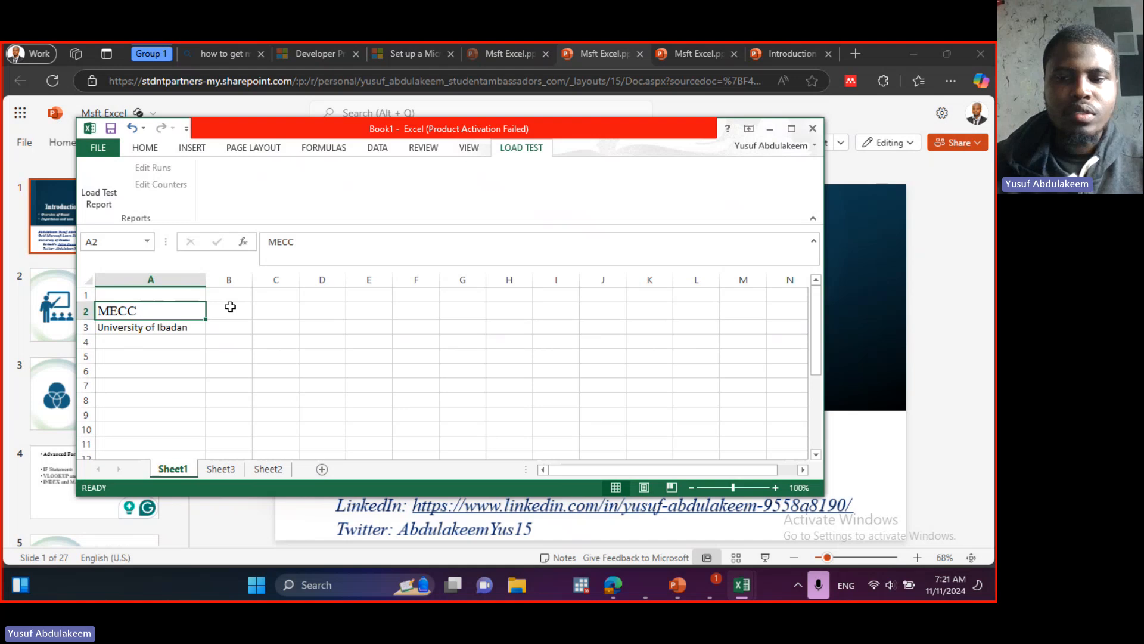
# Enter the heading "Test Score" in cell A1
pyautogui.click(163, 296)
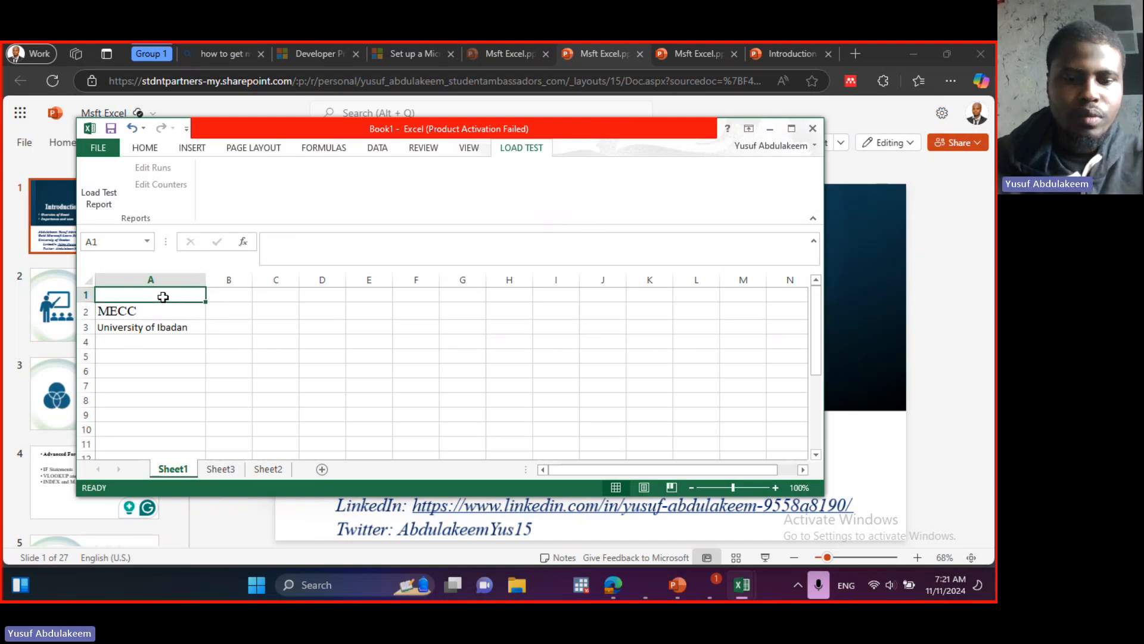
pyautogui.write('Score')
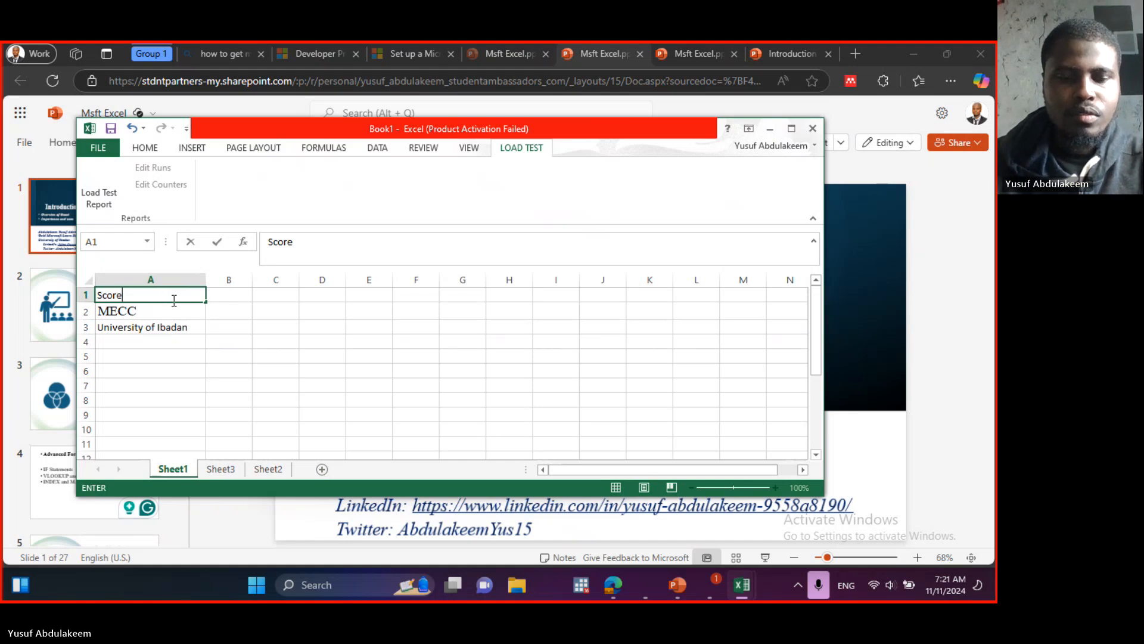
pyautogui.press('BackSpace')
pyautogui.press('BackSpace')
pyautogui.press('BackSpace')
pyautogui.press('BackSpace')
pyautogui.press('BackSpace')
pyautogui.press('BackSpace')
pyautogui.write('Te')
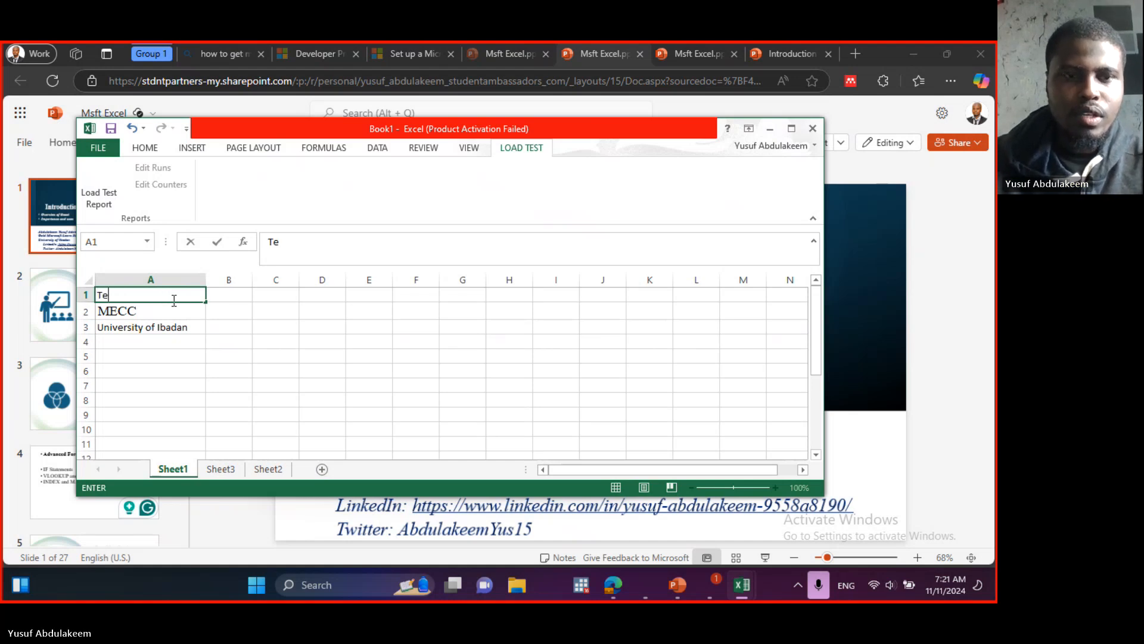
pyautogui.write('st')
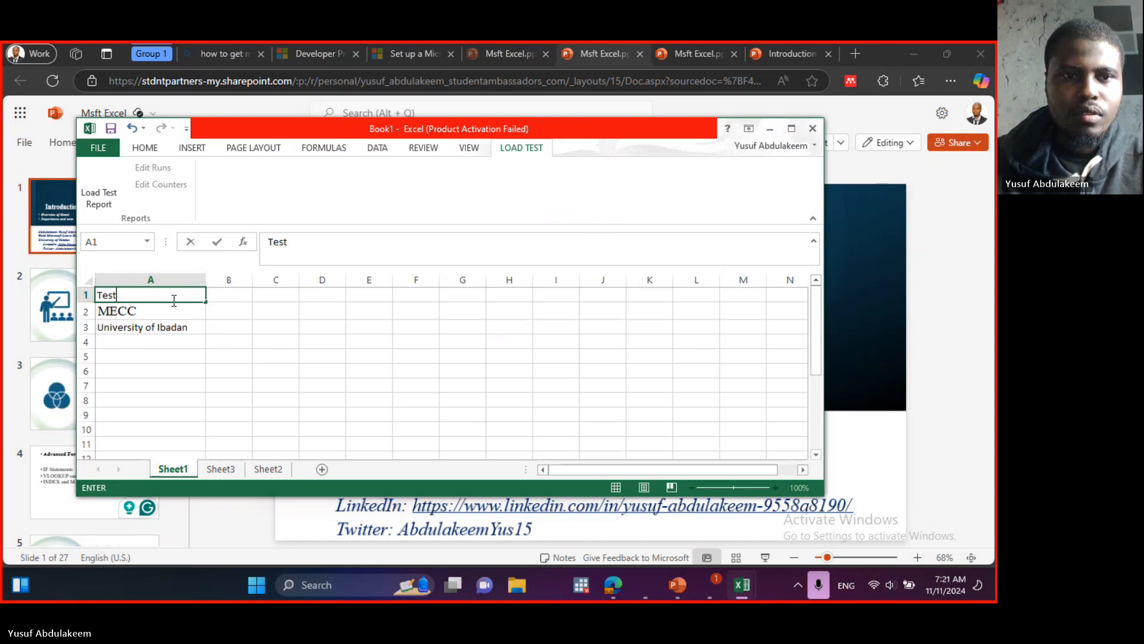
pyautogui.write(' Sc')
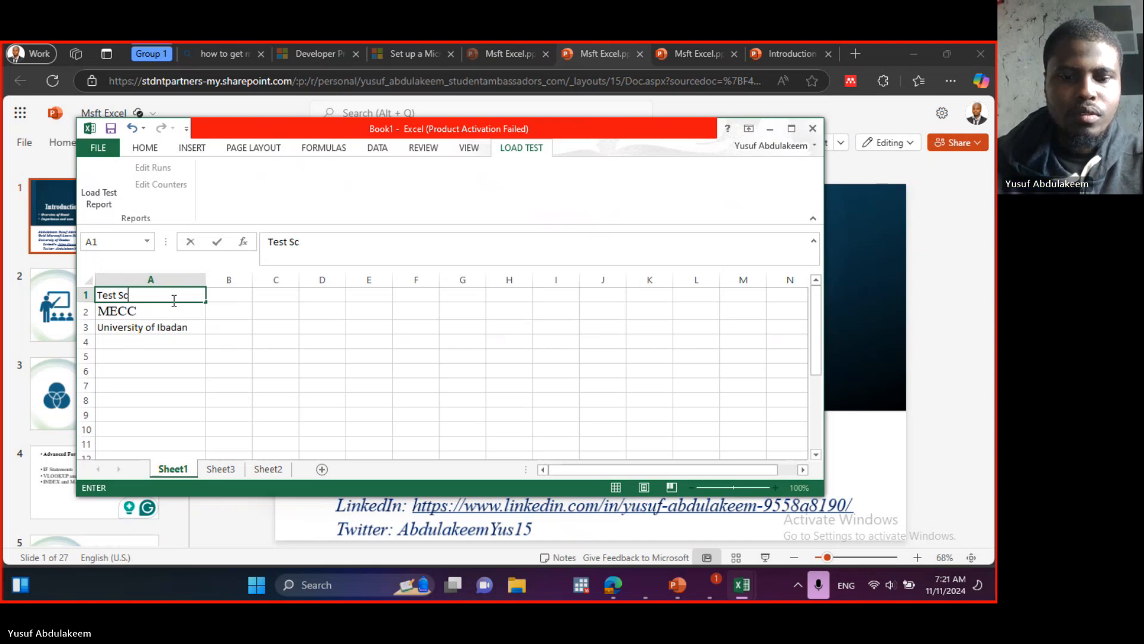
pyautogui.write('rore')
# Enter the heading "Exam Score" in cell B1 and widen column B to fit it
pyautogui.click(227, 296)
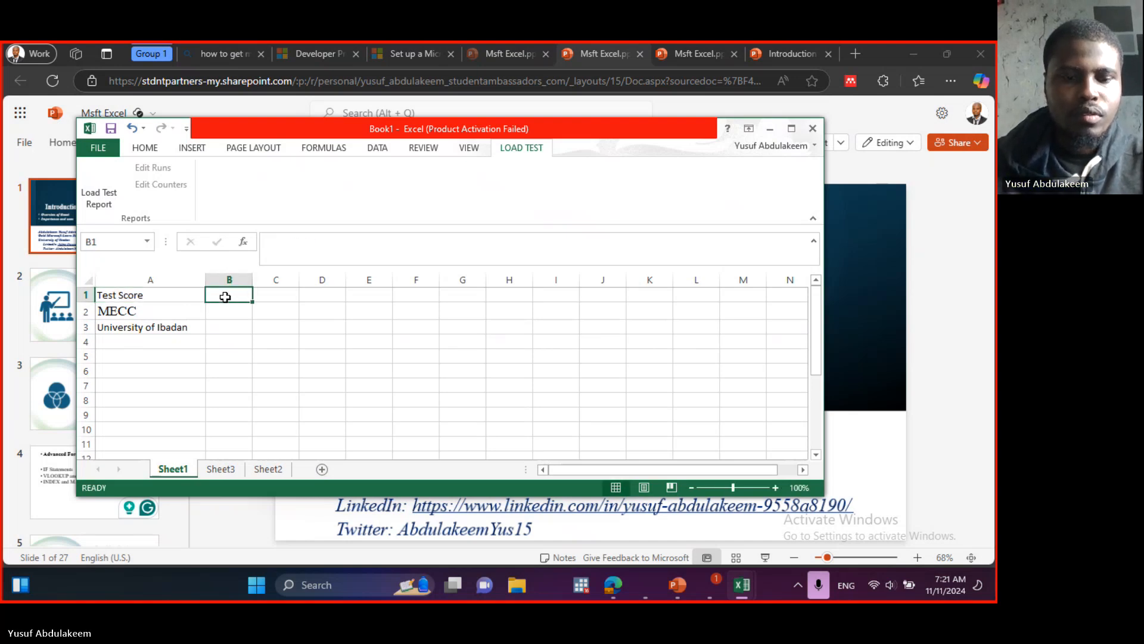
pyautogui.write('Exam Score')
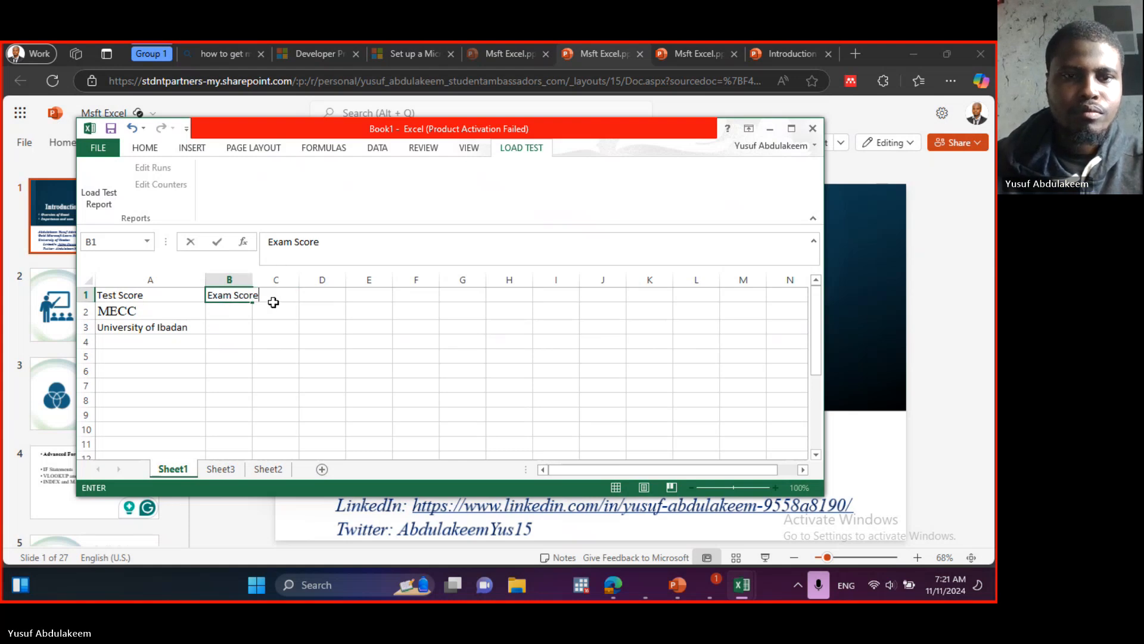
pyautogui.click(233, 313)
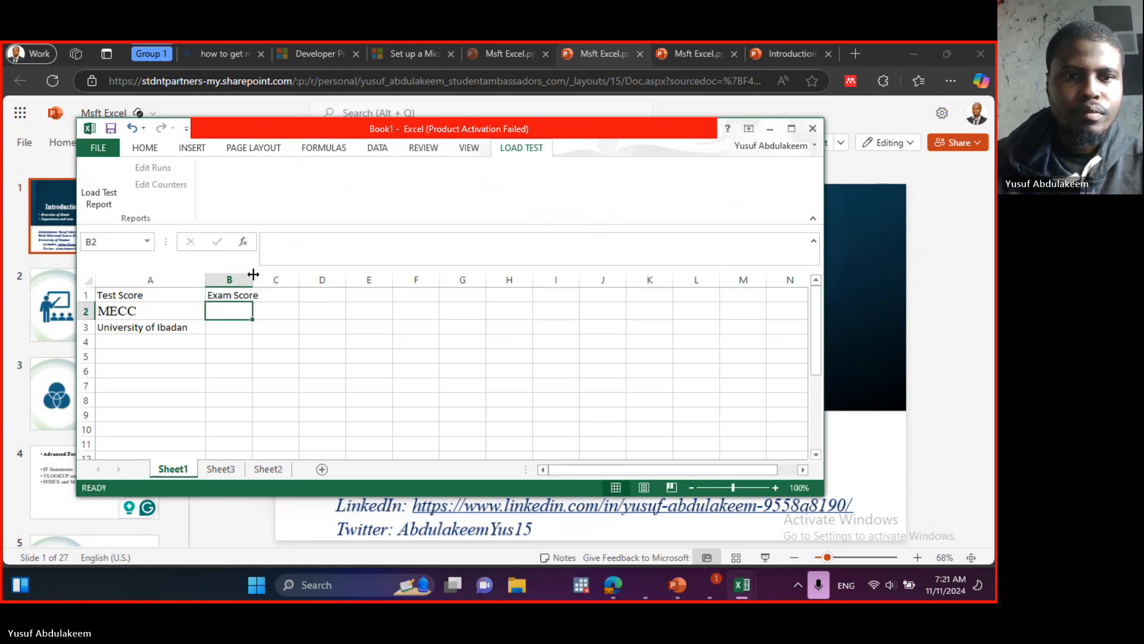
pyautogui.moveTo(252, 280); pyautogui.dragTo(264, 280)
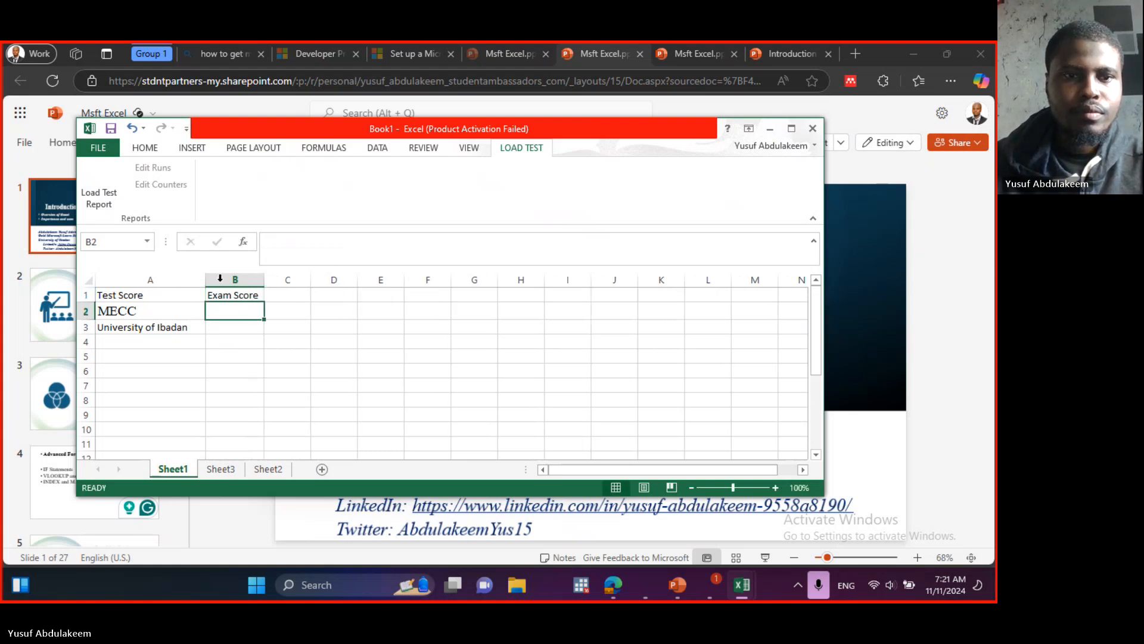
# Clear the MECC text from cell A2 and enter 24 as the first test score
pyautogui.click(129, 298)
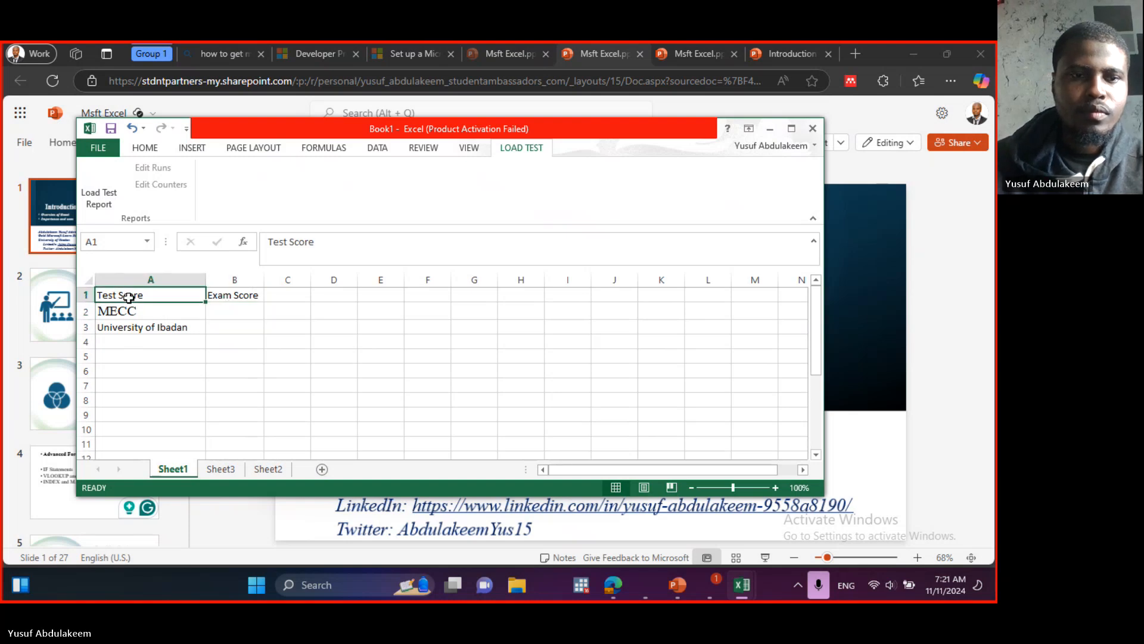
pyautogui.click(138, 309)
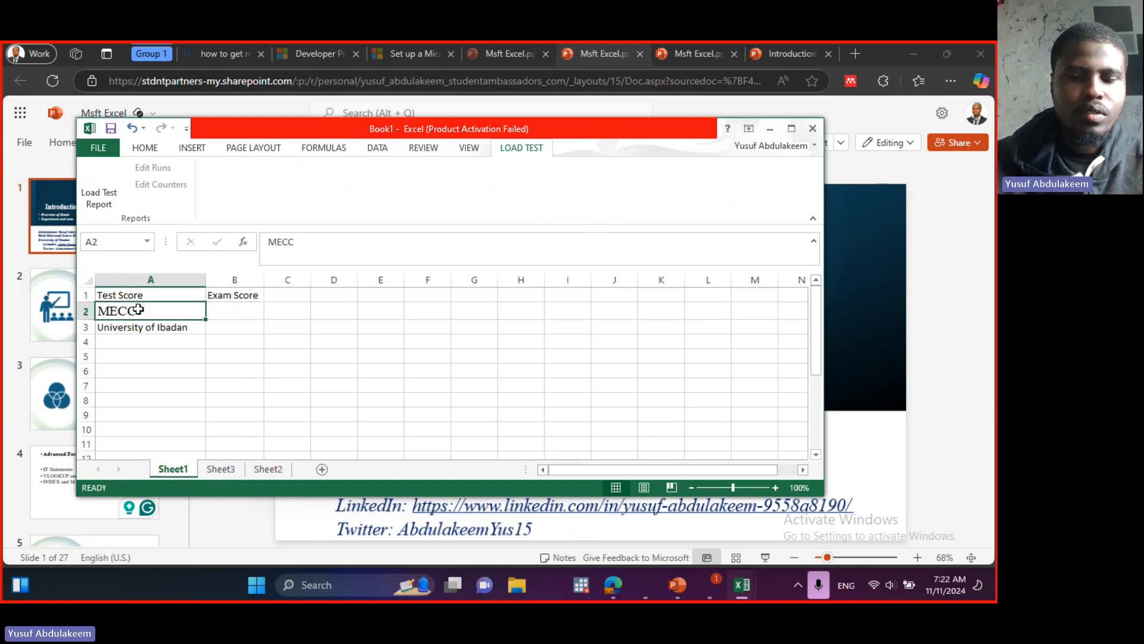
pyautogui.press('BackSpace')
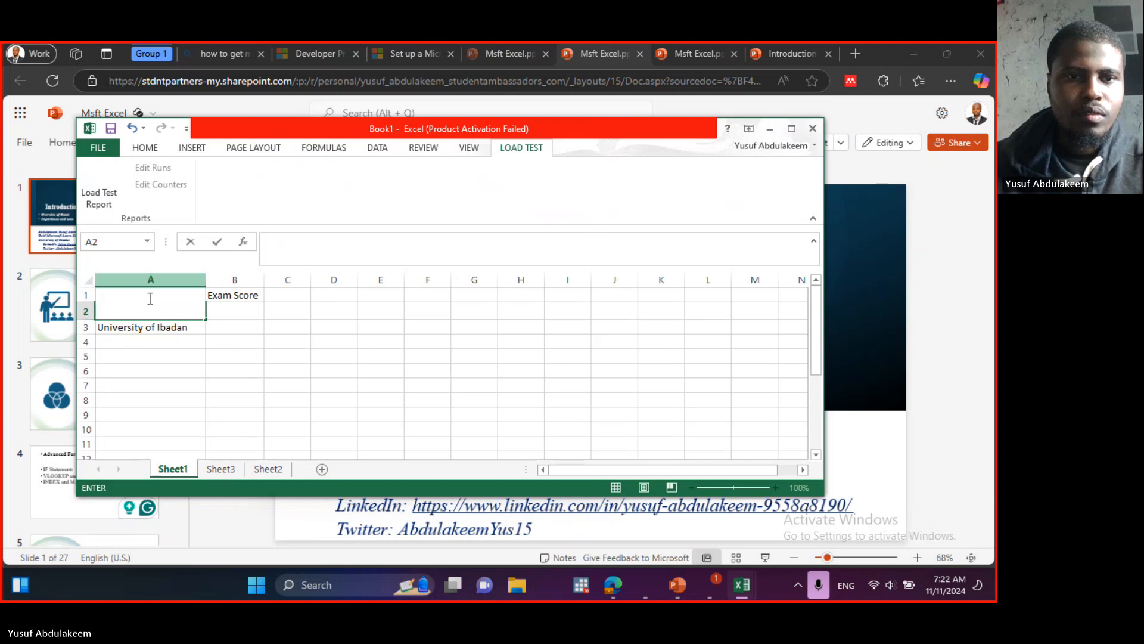
pyautogui.press('F2')
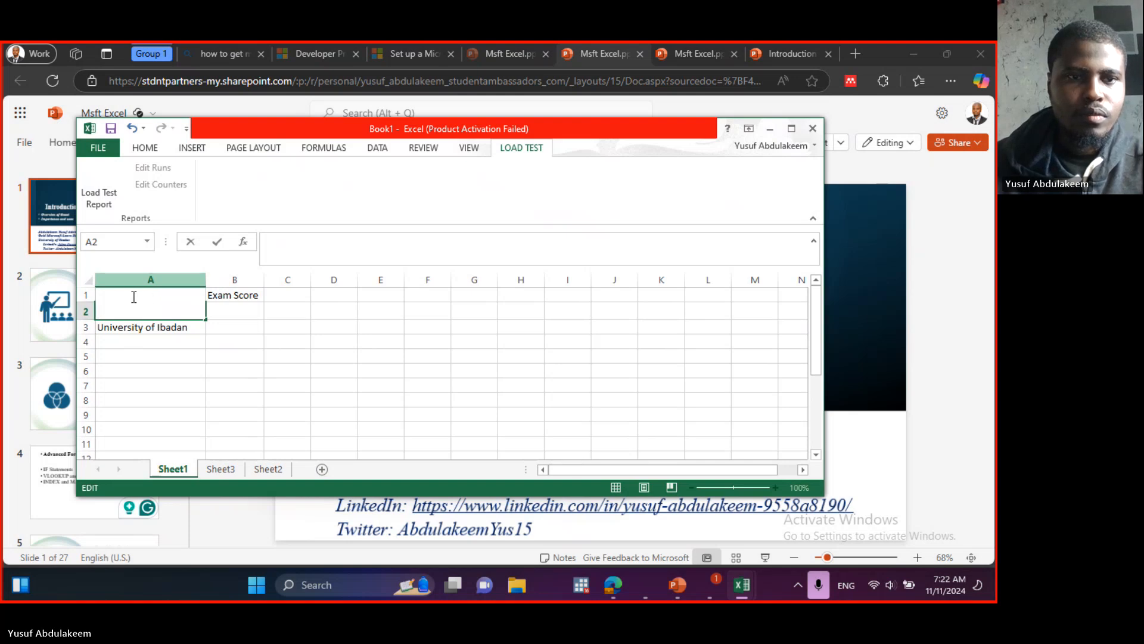
pyautogui.press('Return')
pyautogui.click(134, 295)
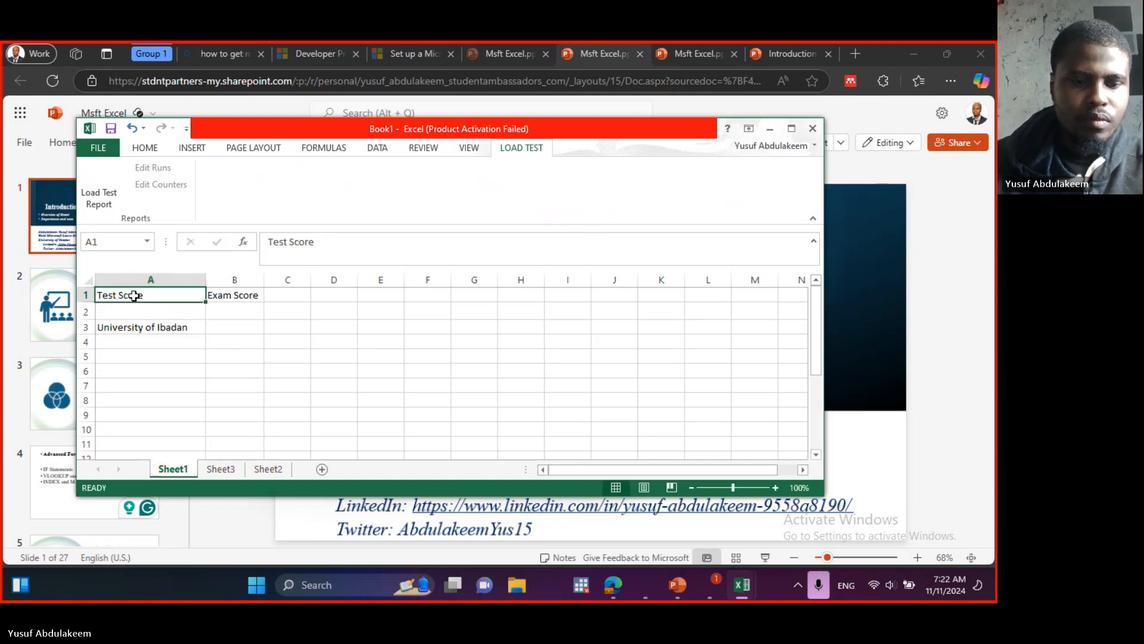
pyautogui.click(136, 320)
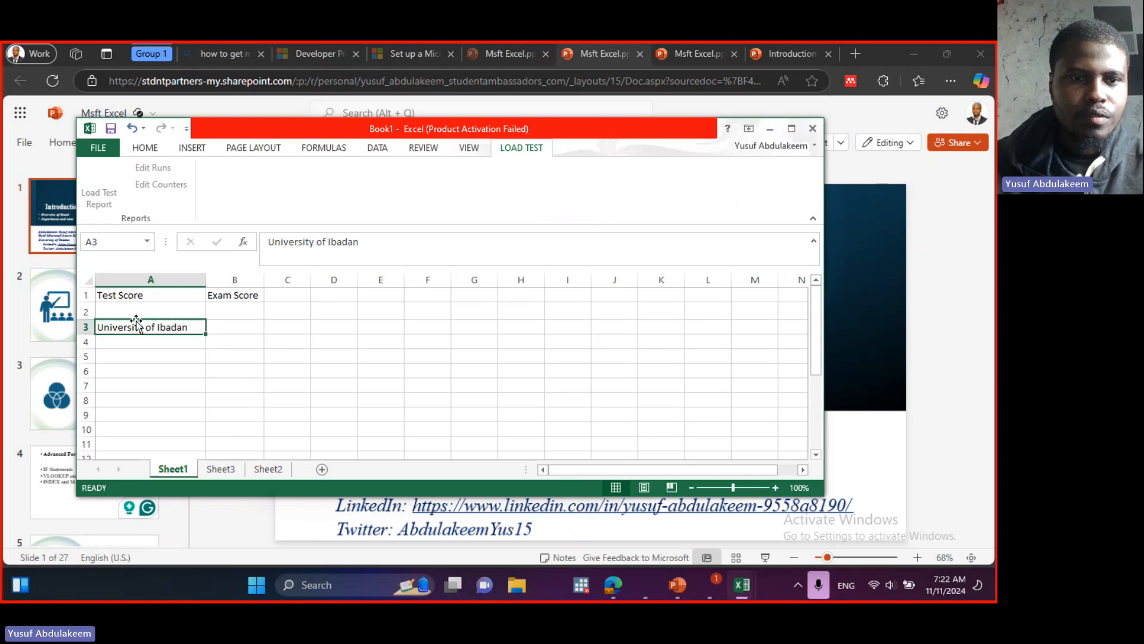
pyautogui.click(146, 311)
pyautogui.write('24')
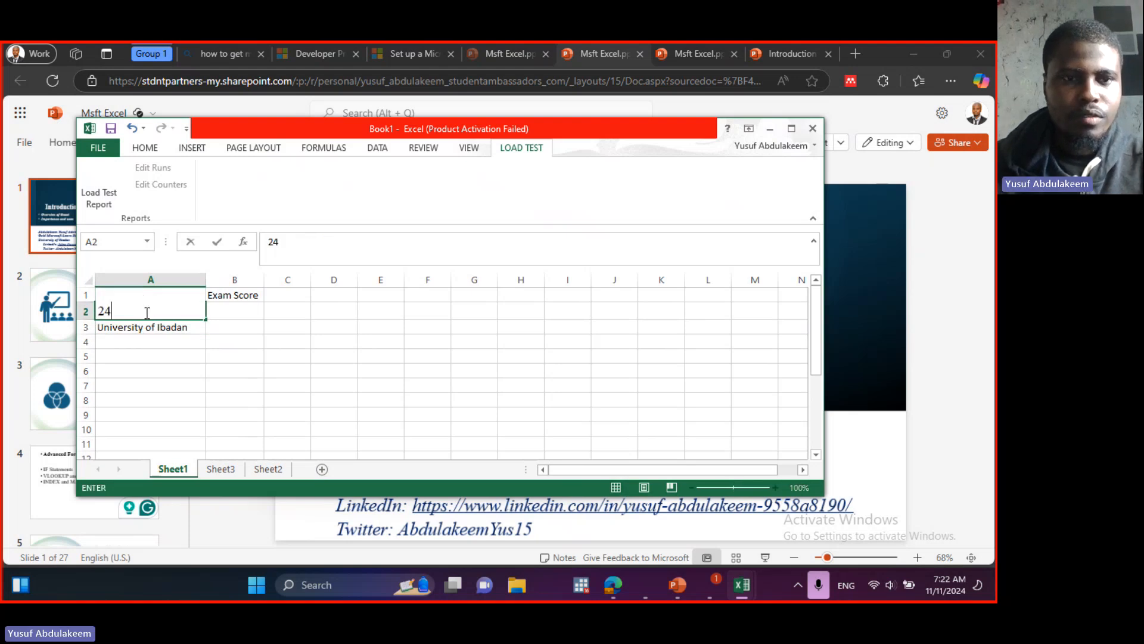
# Replace the University of Ibadan text in cell A3 with the test score 23
pyautogui.click(143, 329)
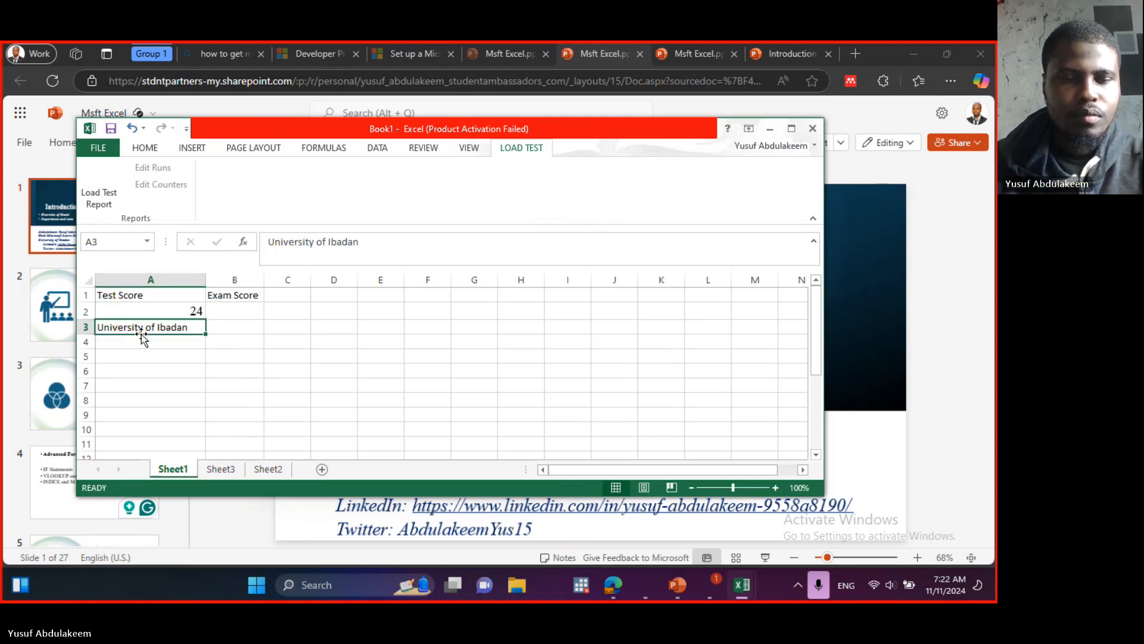
pyautogui.hotkey('ctrl', 'a')
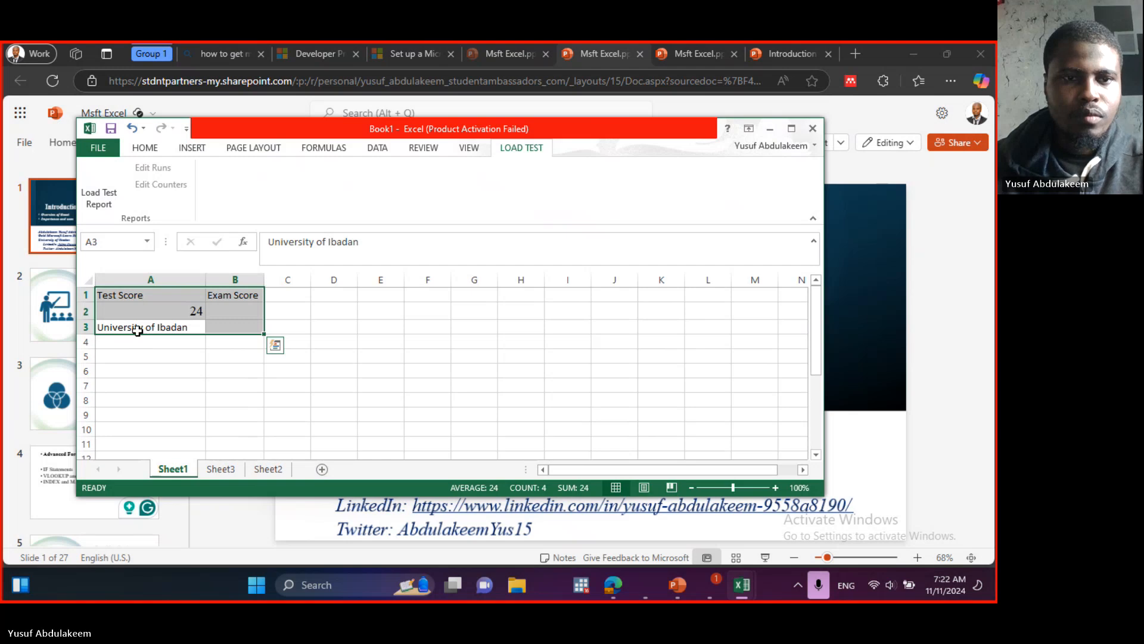
pyautogui.click(138, 331)
pyautogui.hotkey('ctrl', 'a')
pyautogui.click(138, 326)
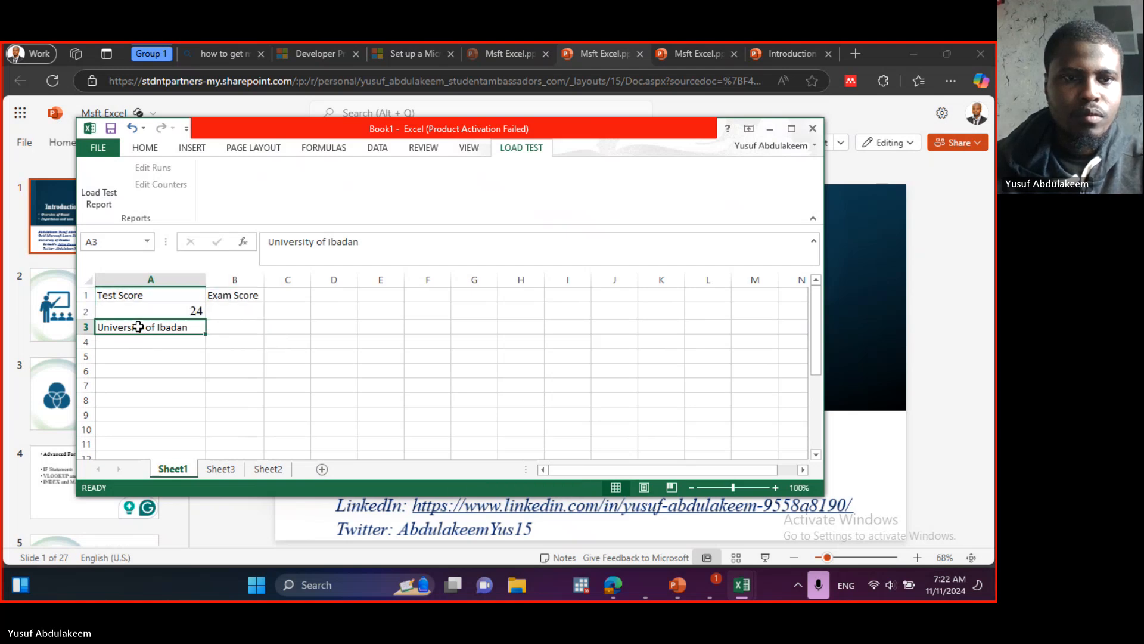
pyautogui.doubleClick(139, 327)
pyautogui.write('a')
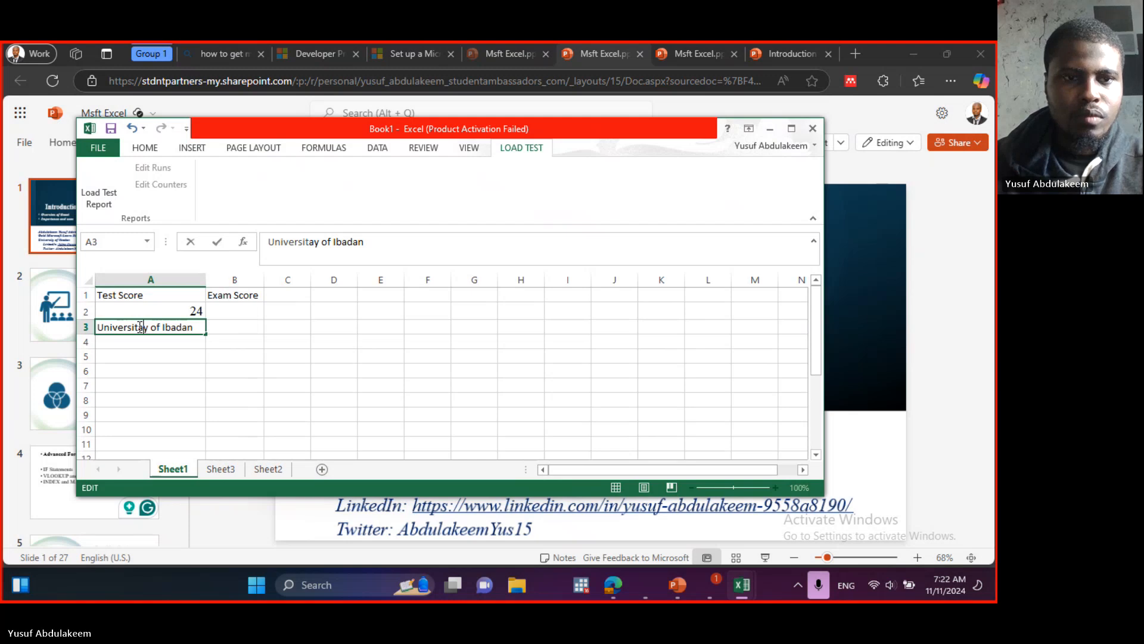
pyautogui.moveTo(190, 326); pyautogui.dragTo(97, 333)
pyautogui.write('24')
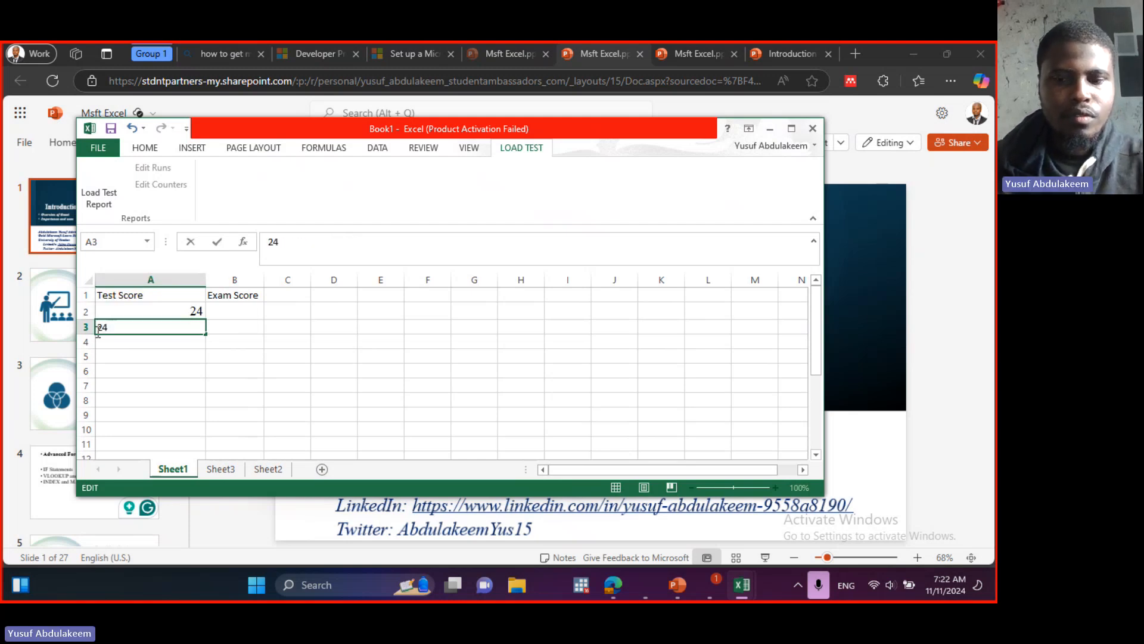
pyautogui.press('BackSpace')
pyautogui.write('3')
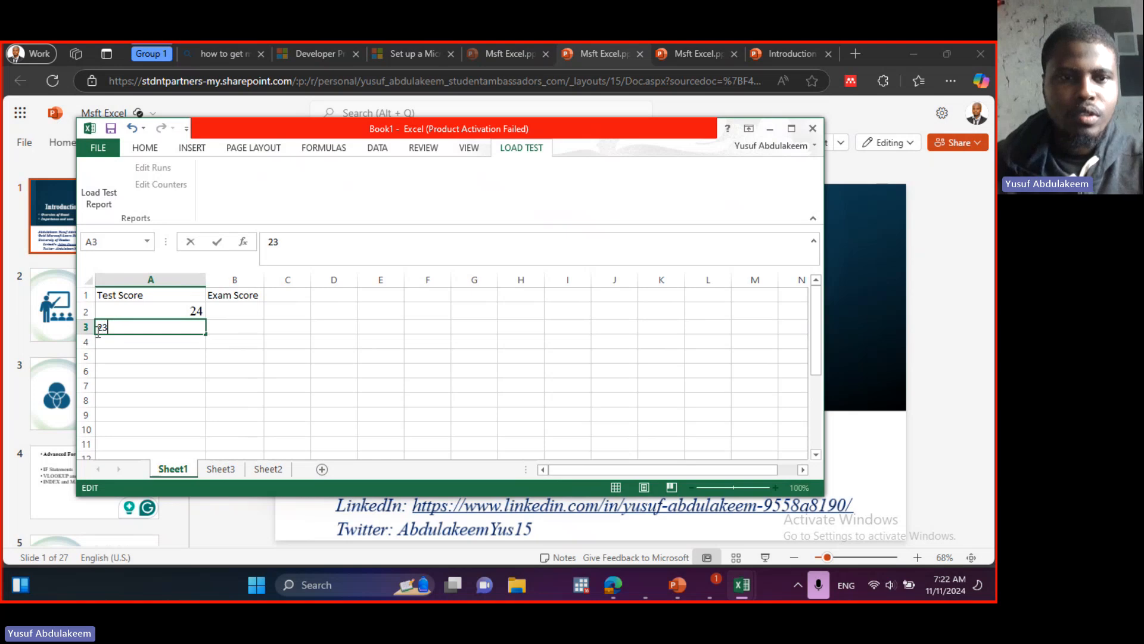
# Extend the heading in cell A1 to read "Test Score (40)"
pyautogui.click(158, 297)
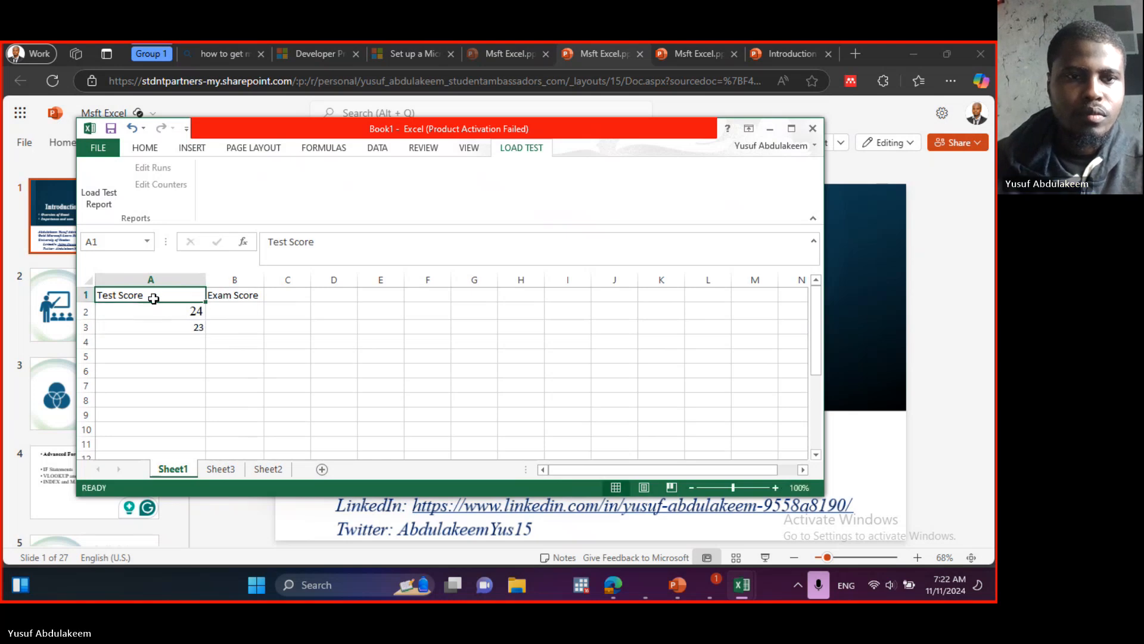
pyautogui.doubleClick(154, 298)
pyautogui.write('(')
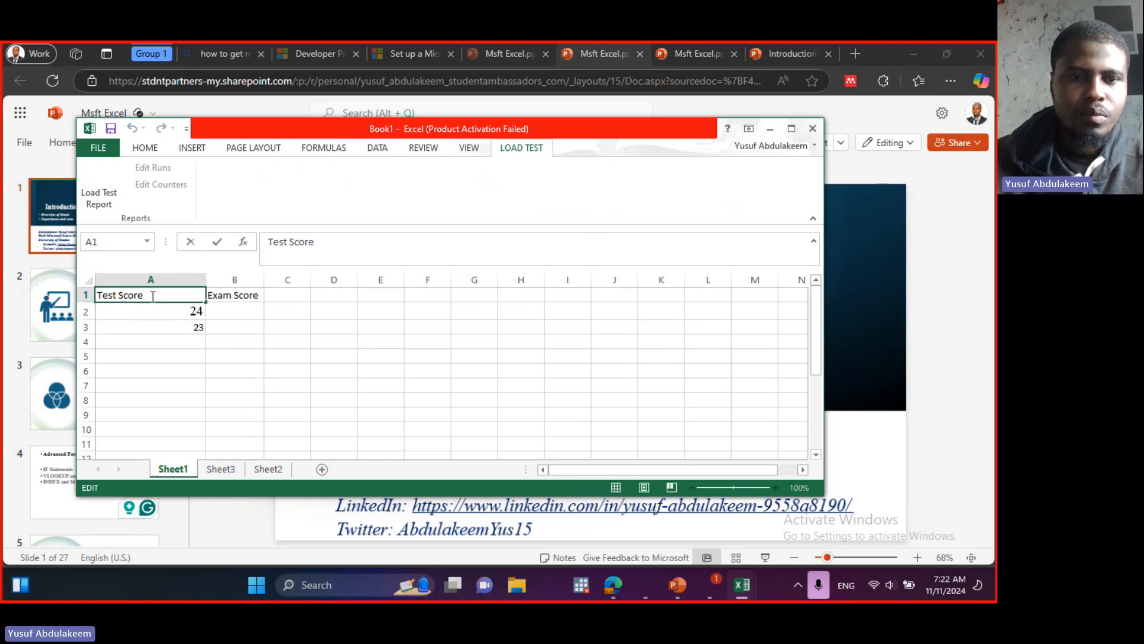
pyautogui.write('40')
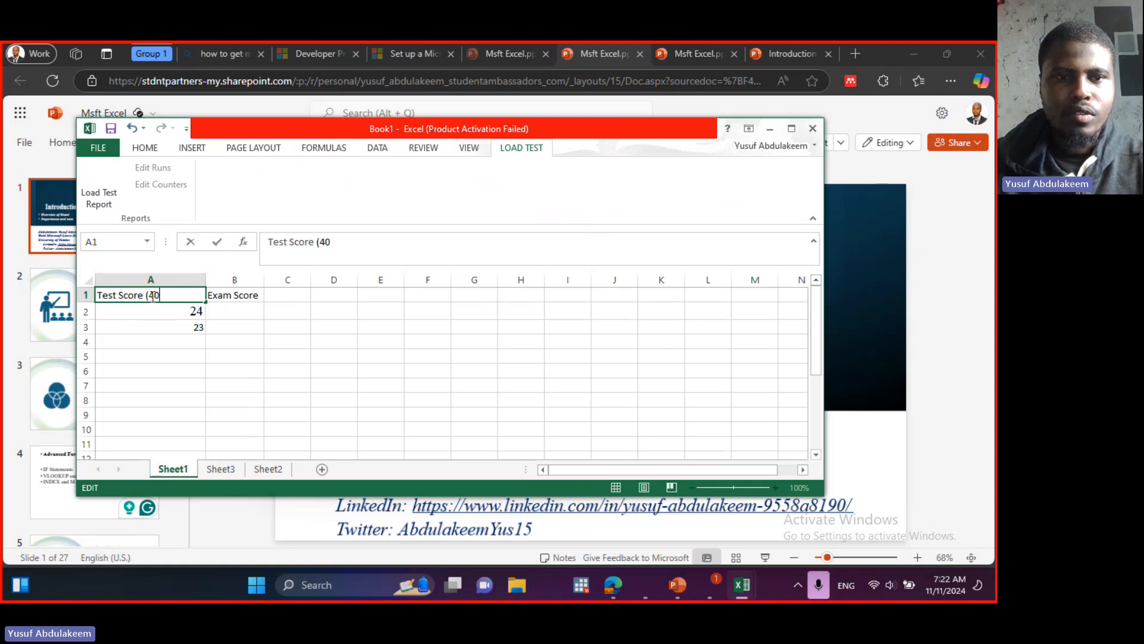
# Enter the test scores 40, 25 and 26 in cells A4 to A6
pyautogui.click(180, 340)
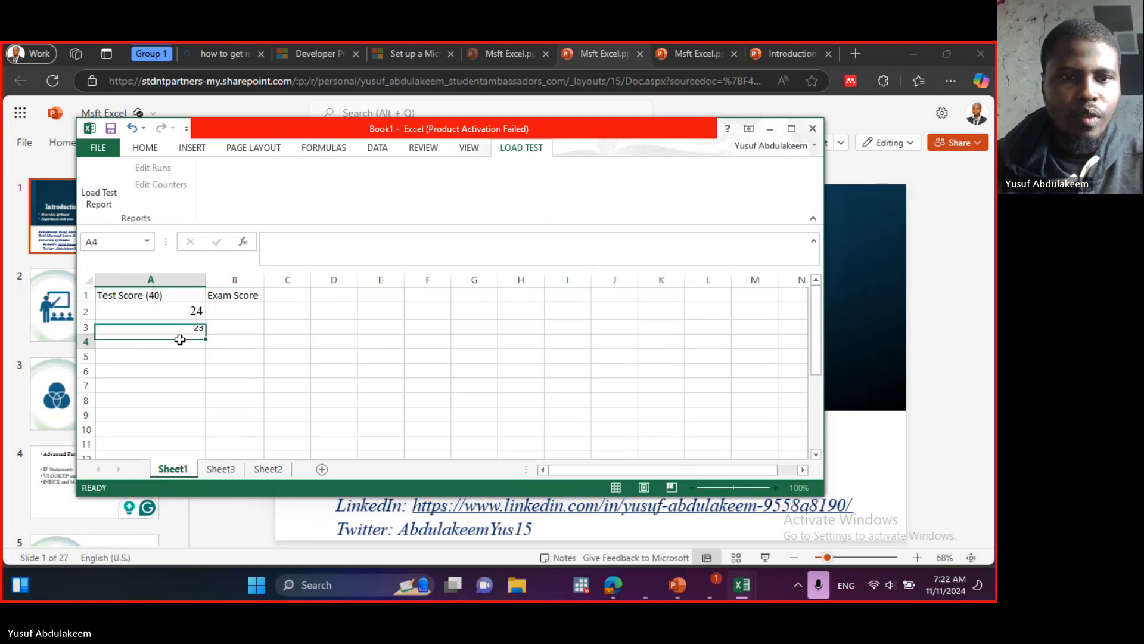
pyautogui.write('40')
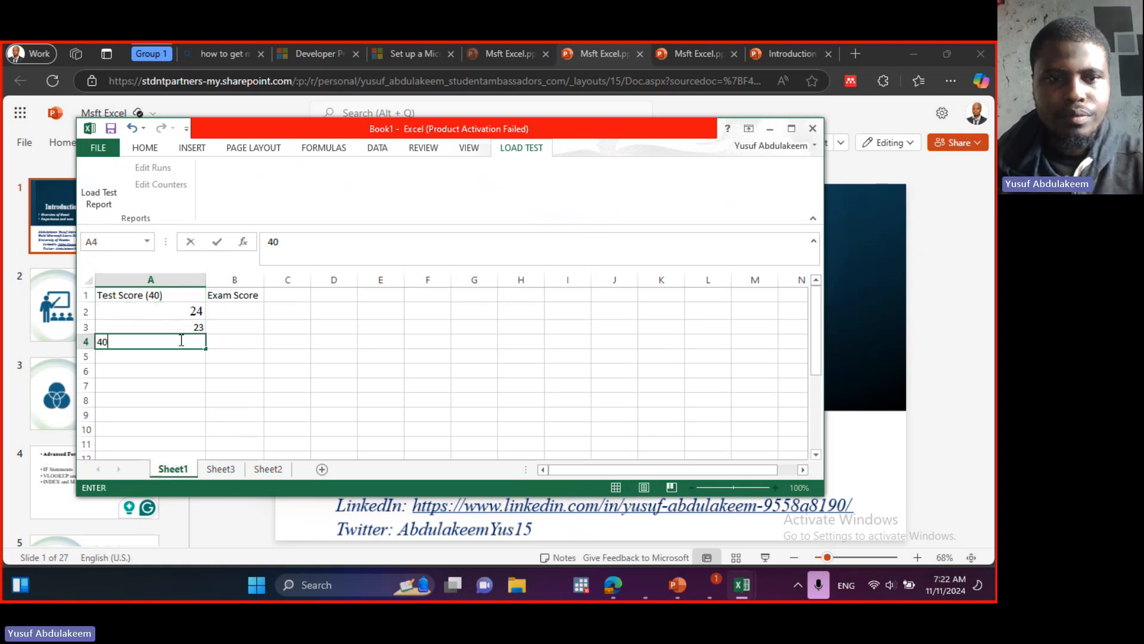
pyautogui.click(172, 360)
pyautogui.write('25')
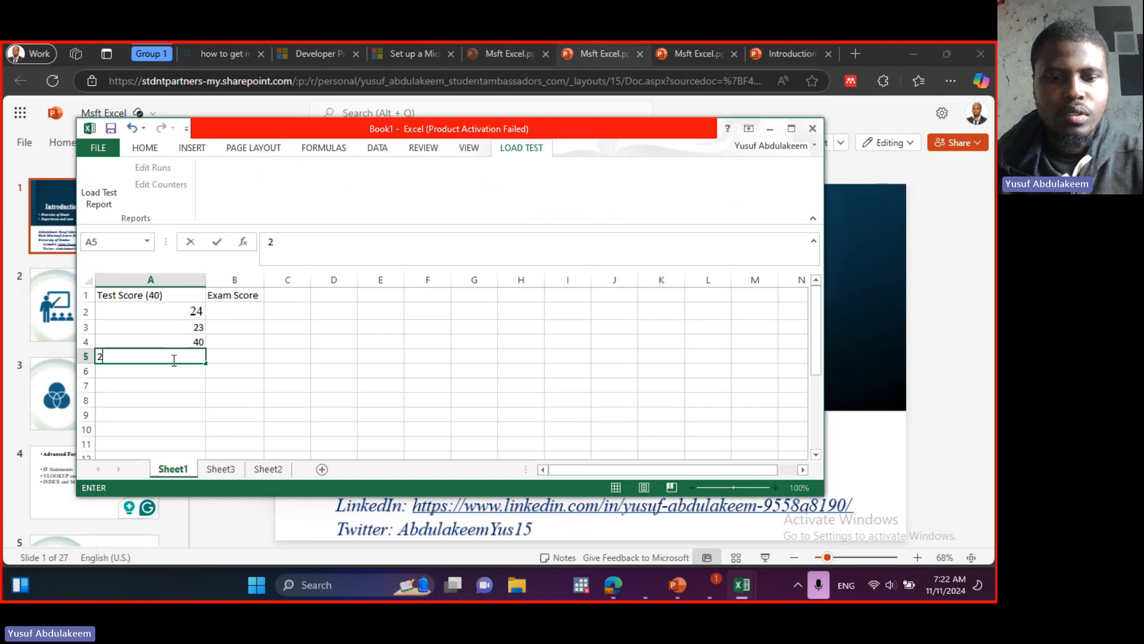
pyautogui.click(177, 376)
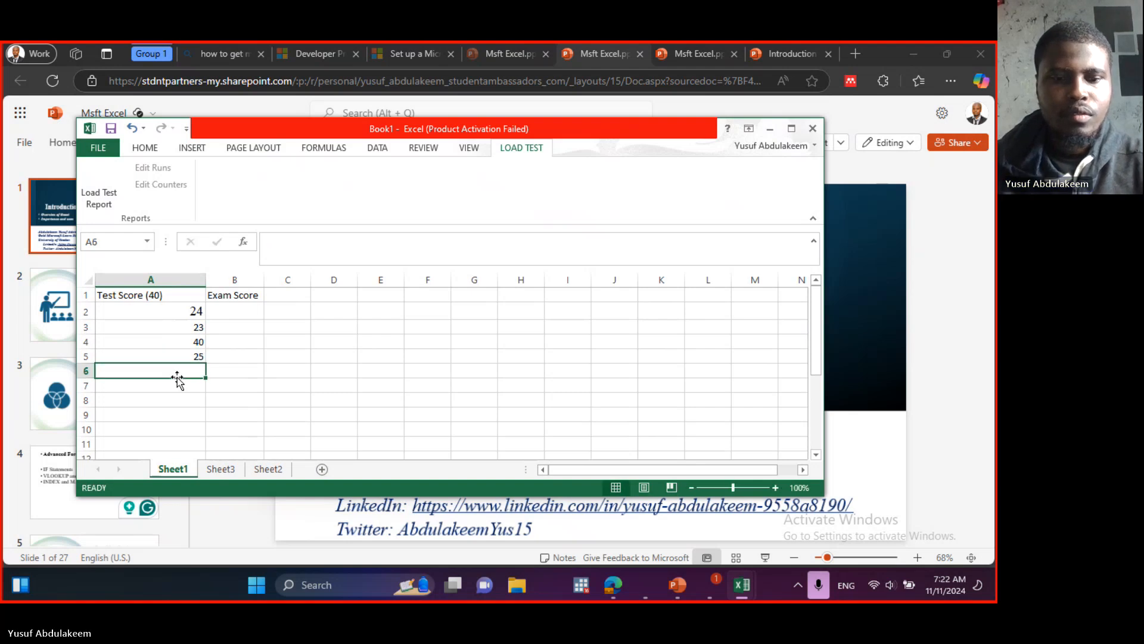
pyautogui.write('26')
# Extend the heading in cell B1 to read "Exam Score (60%)"
pyautogui.click(235, 315)
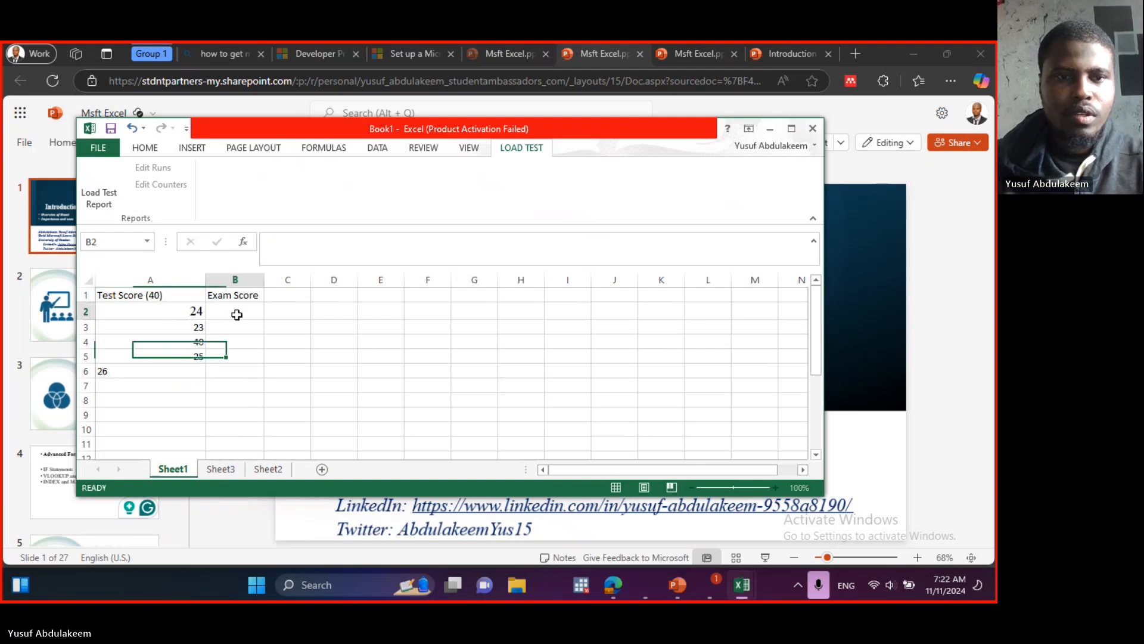
pyautogui.click(249, 295)
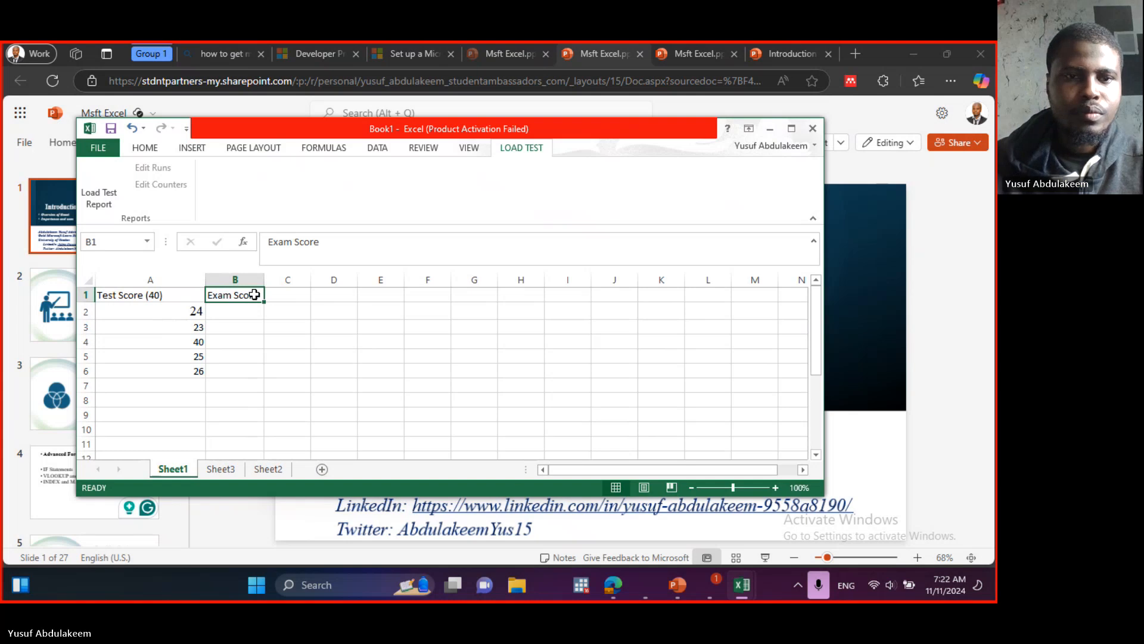
pyautogui.doubleClick(259, 294)
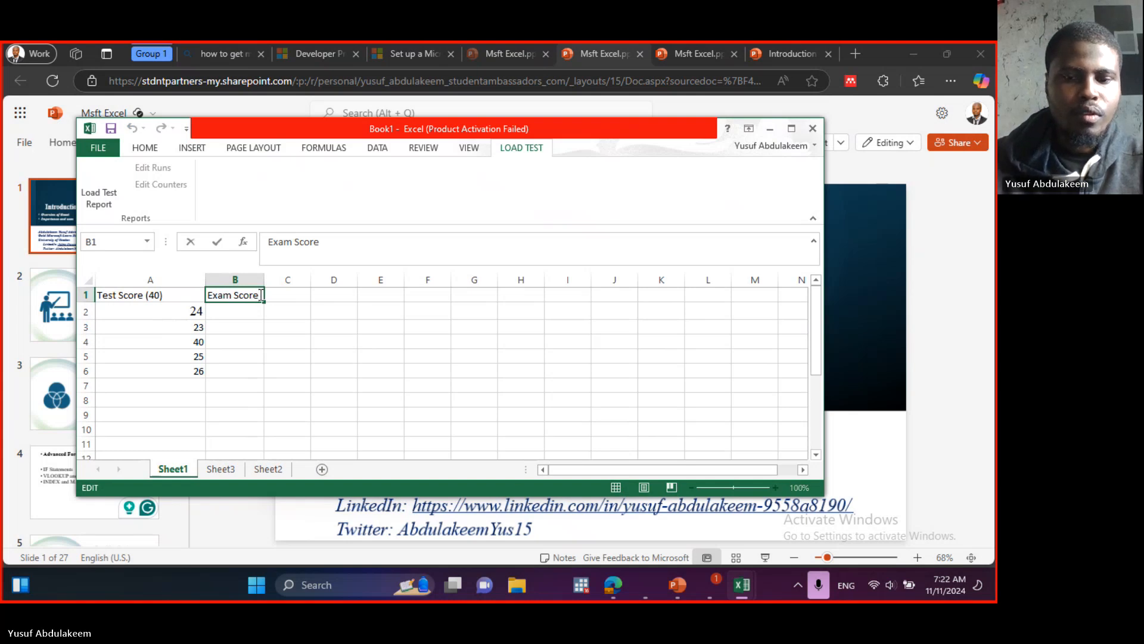
pyautogui.write('(60')
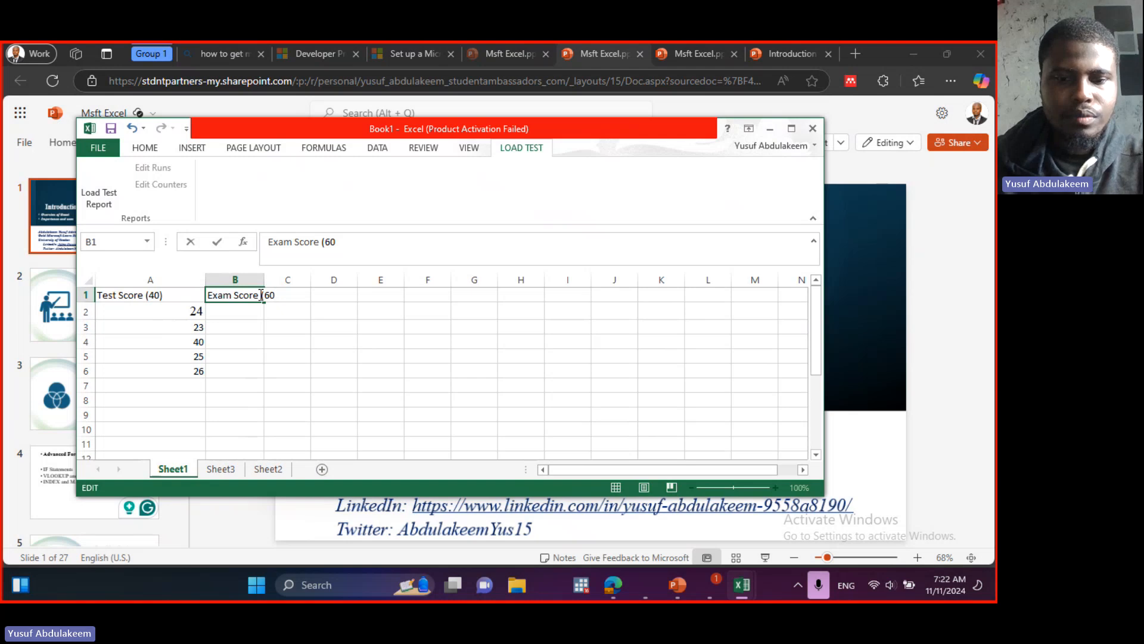
pyautogui.write('%')
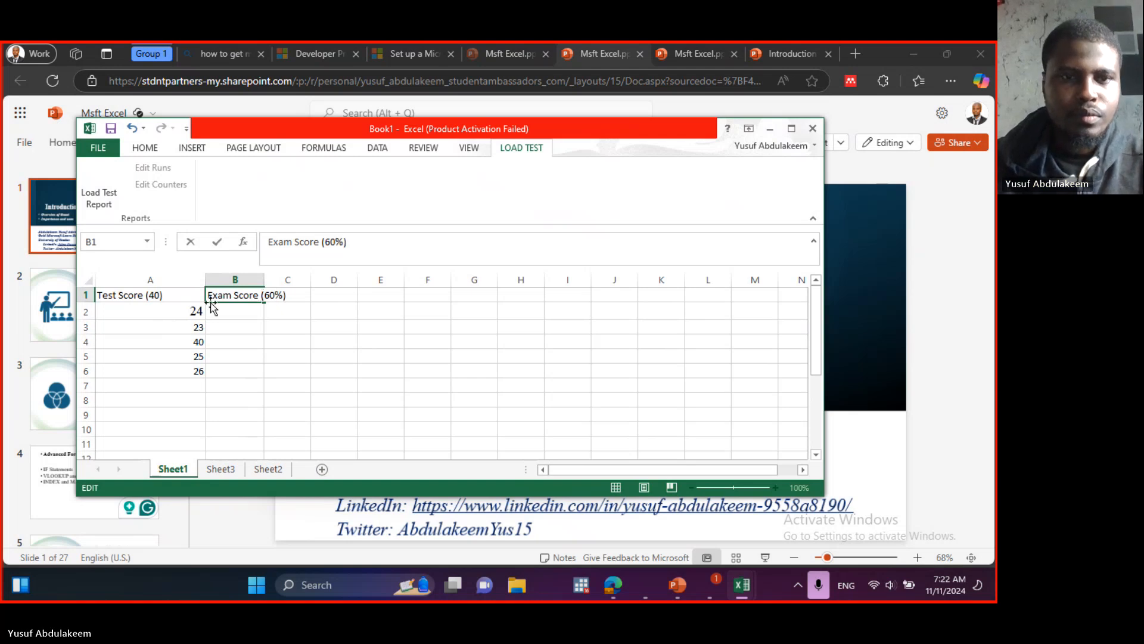
# Change the heading in cell A1 to "Test Score (40%)" and widen column B to fit its heading
pyautogui.click(158, 298)
pyautogui.doubleClick(158, 301)
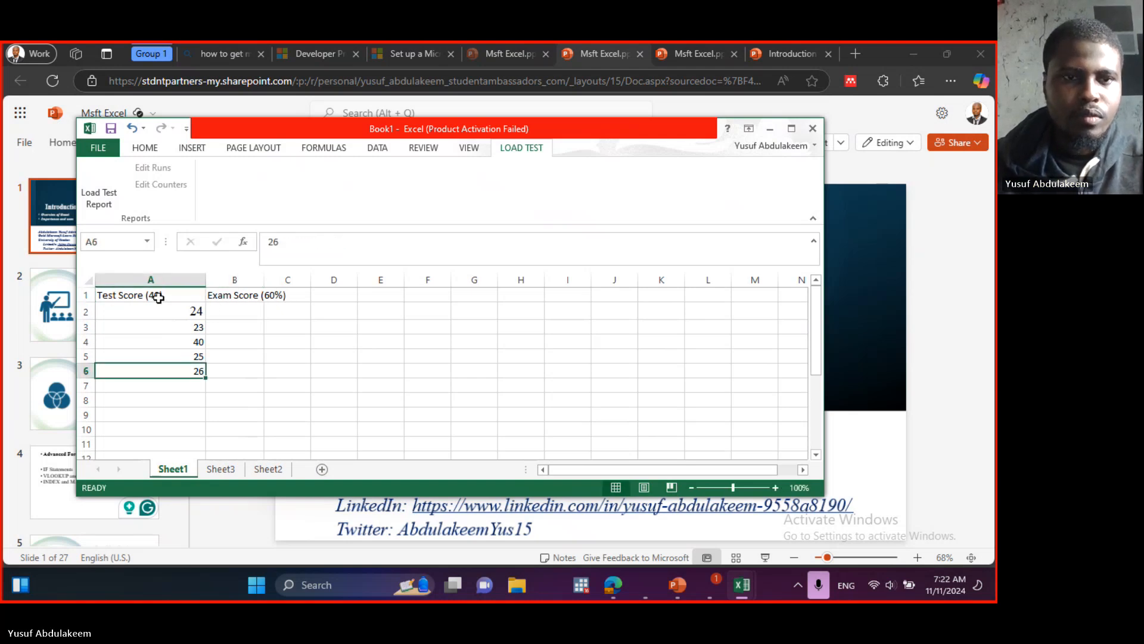
pyautogui.doubleClick(160, 296)
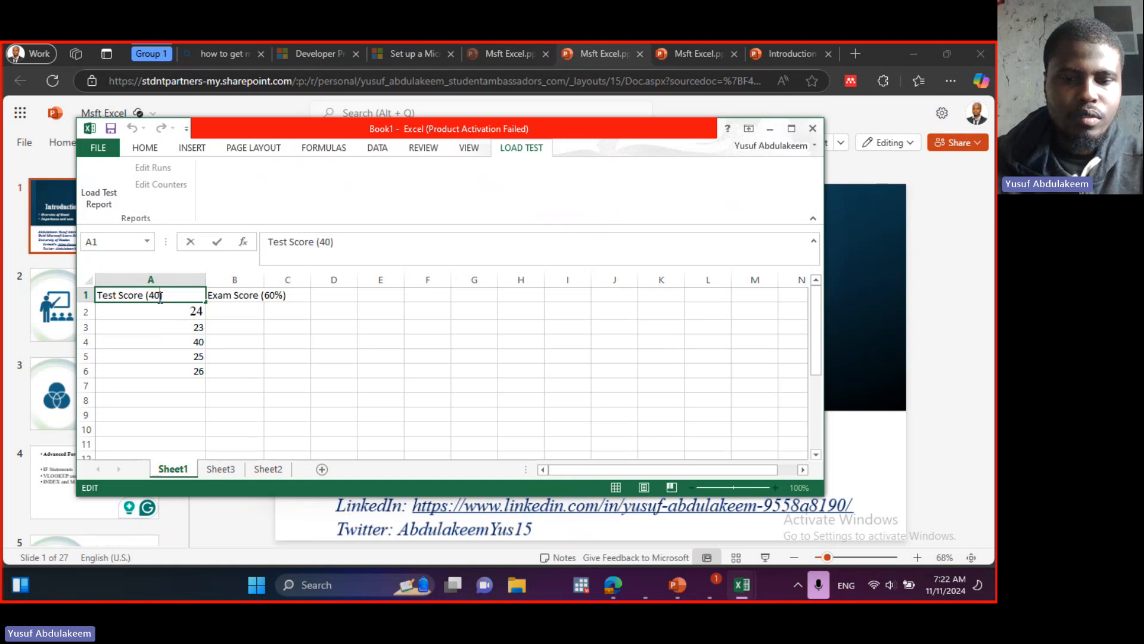
pyautogui.write('%')
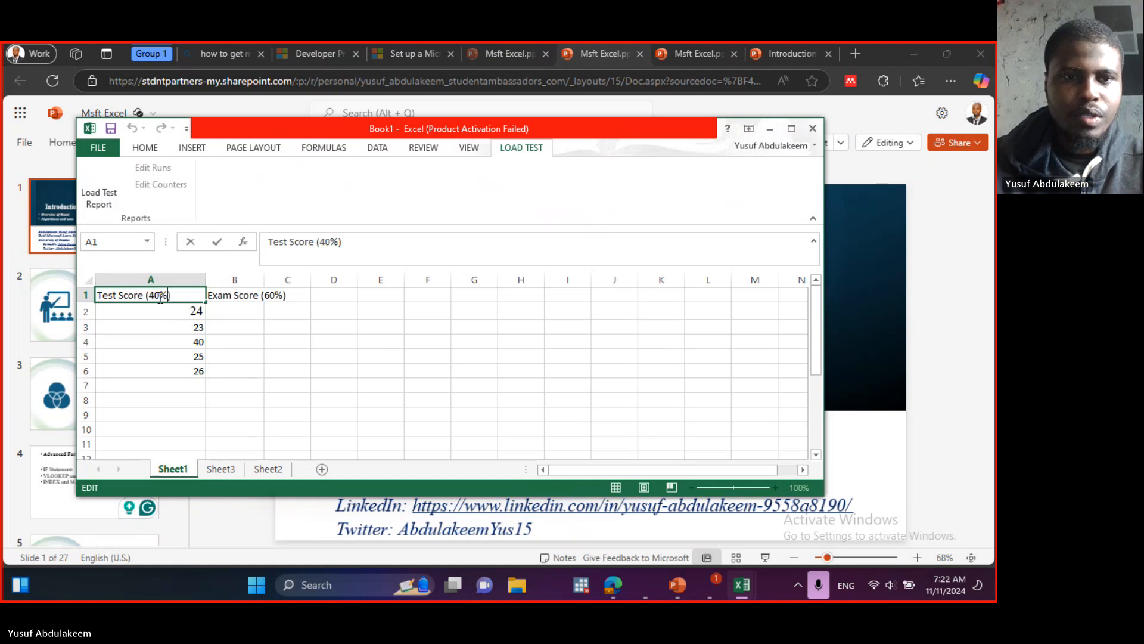
pyautogui.click(263, 293)
pyautogui.moveTo(282, 283); pyautogui.dragTo(287, 282)
# Enter the exam scores 45, 47 and 52 in cells B2 to B4
pyautogui.click(261, 310)
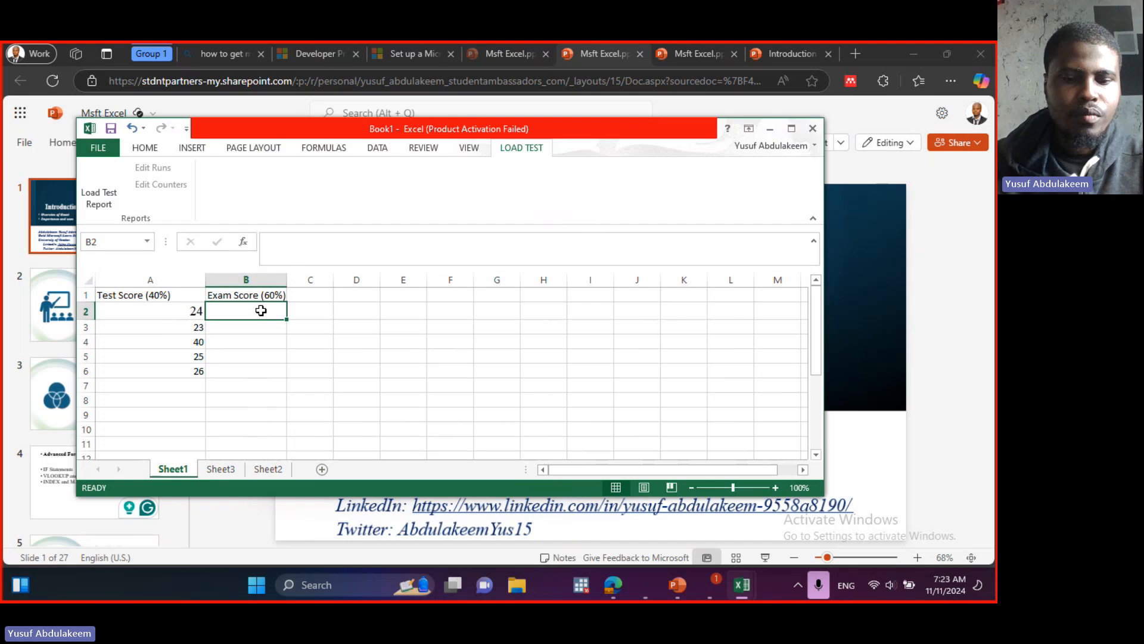
pyautogui.write('45')
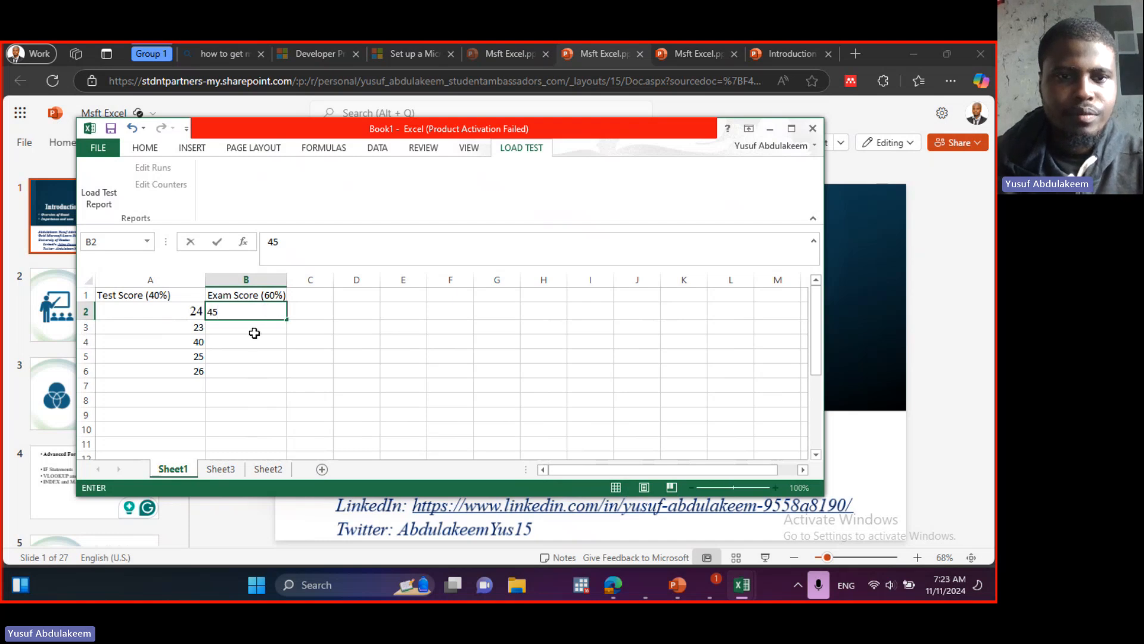
pyautogui.click(255, 329)
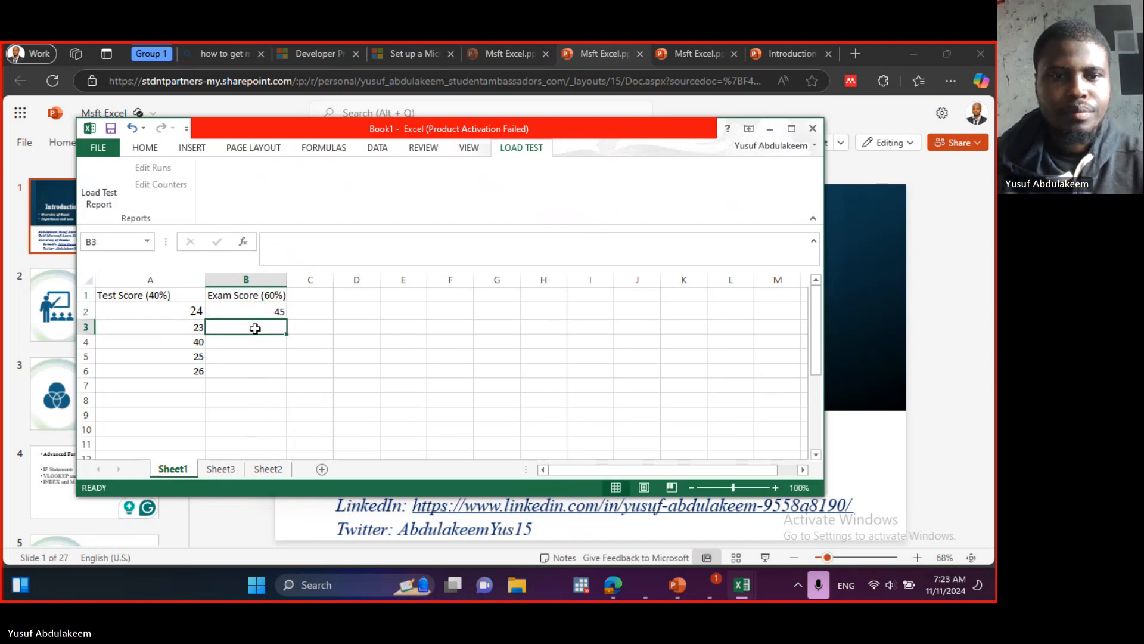
pyautogui.write('47')
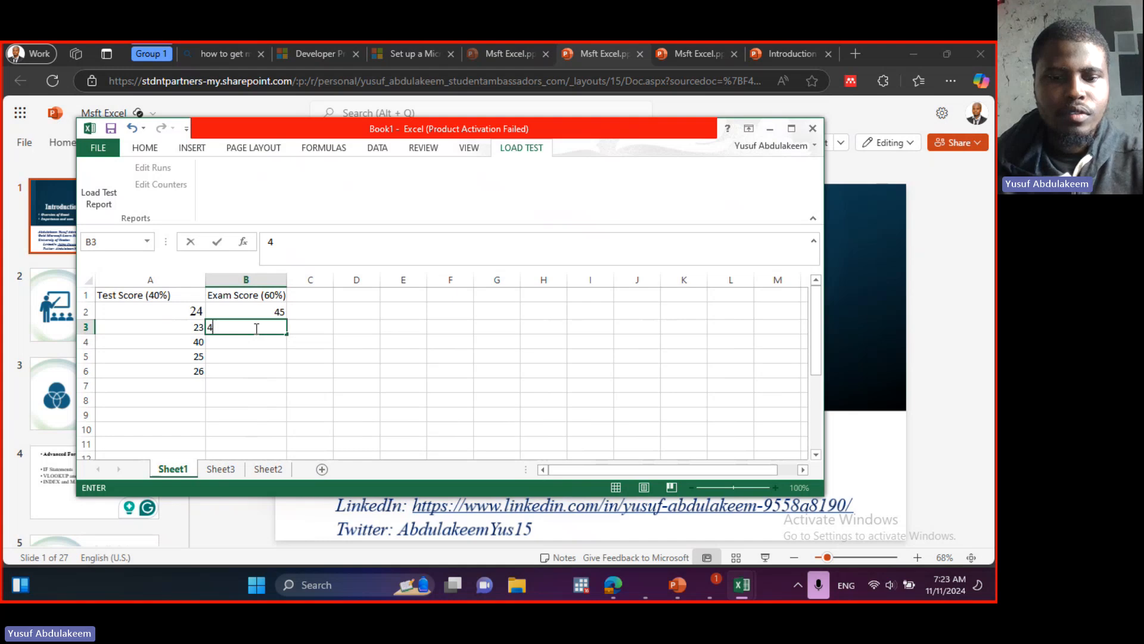
pyautogui.click(268, 343)
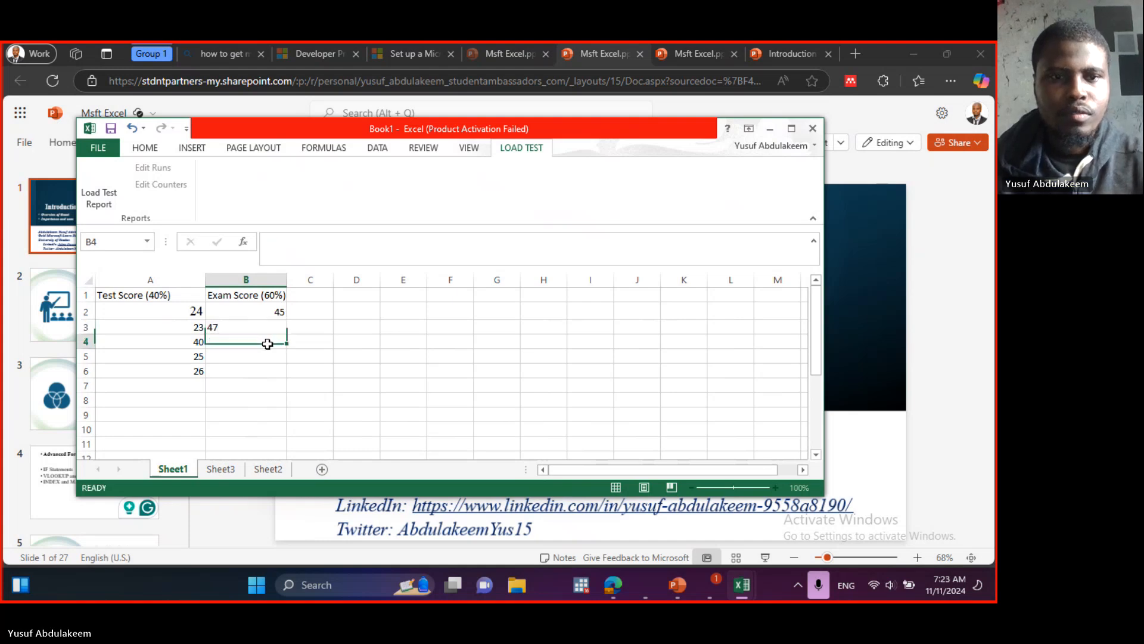
pyautogui.write('53')
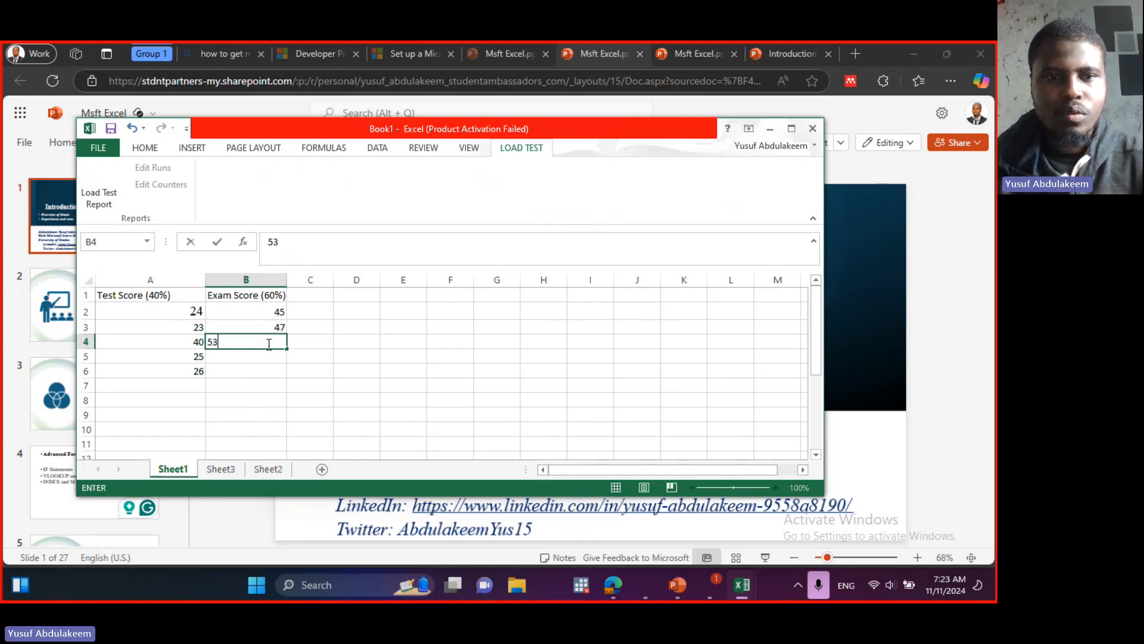
pyautogui.press('BackSpace')
pyautogui.write('2')
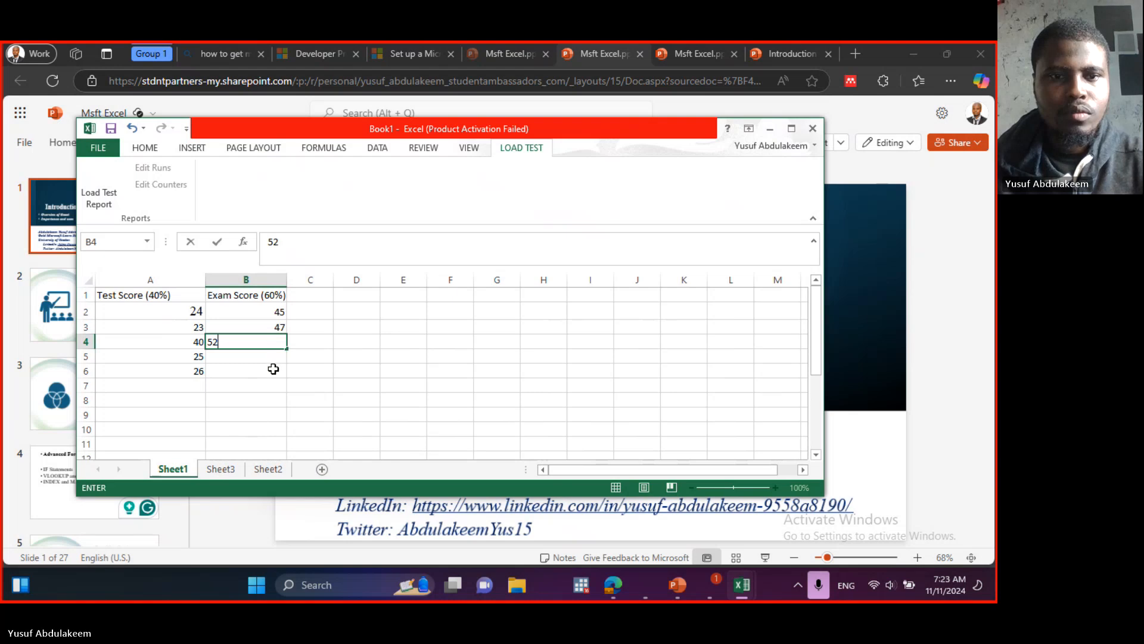
# Enter the exam scores 34 and 24 in cells B5 and B6
pyautogui.click(278, 363)
pyautogui.write('34')
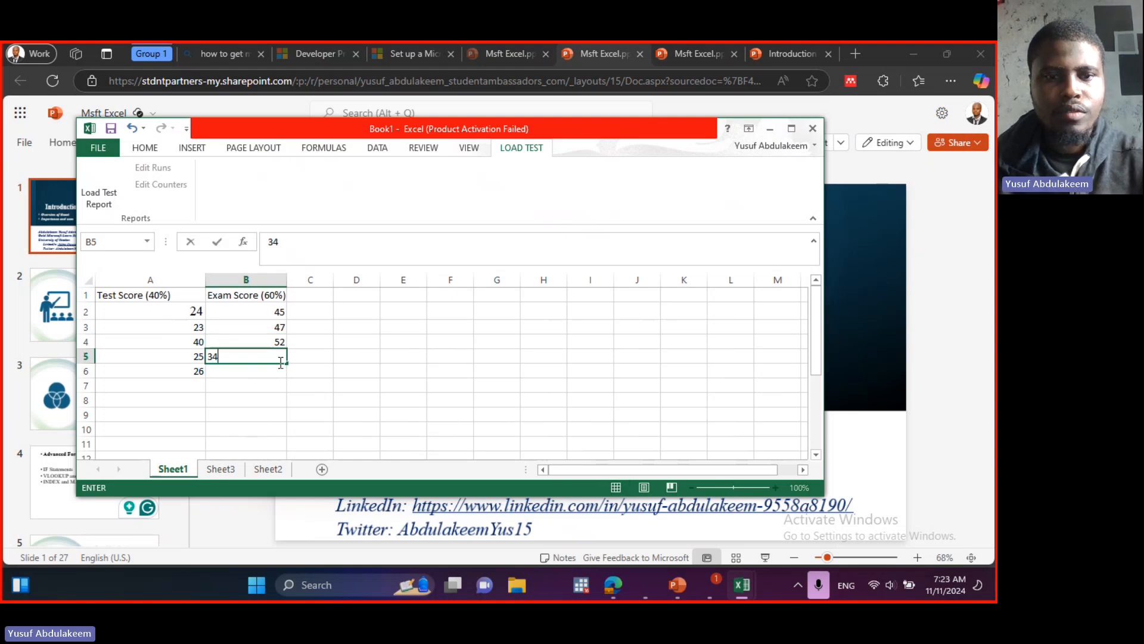
pyautogui.click(277, 382)
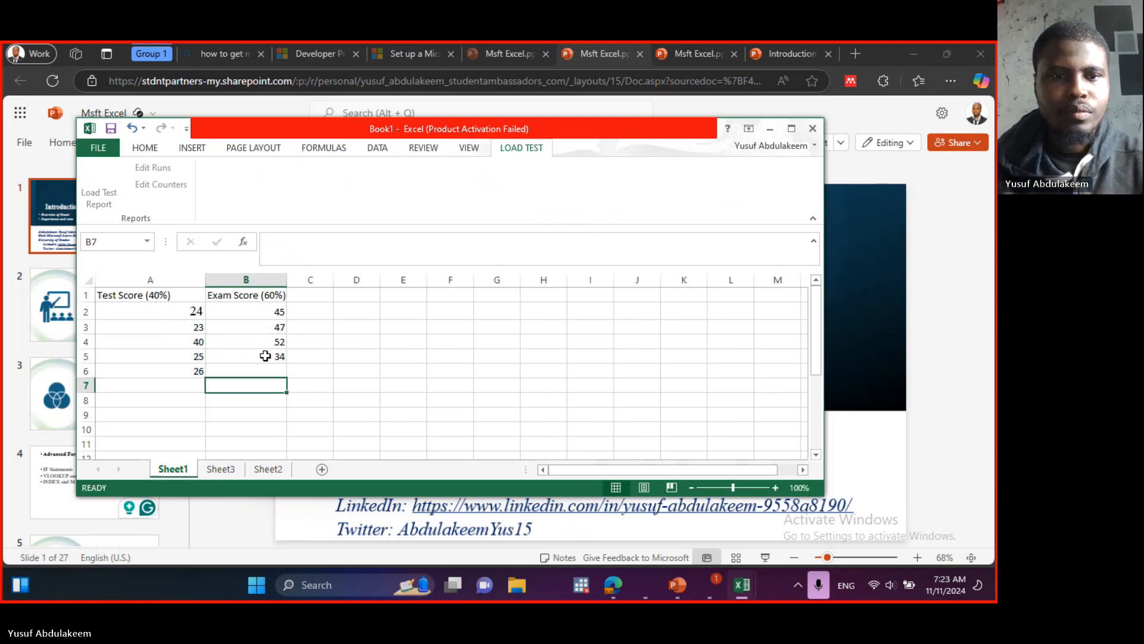
pyautogui.click(277, 325)
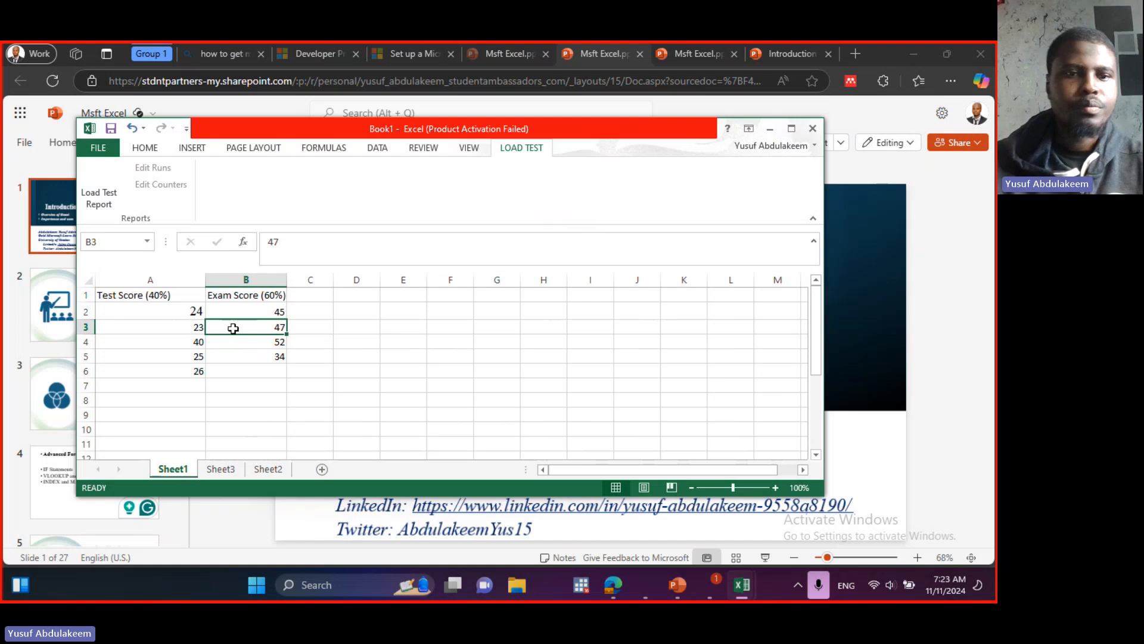
pyautogui.click(235, 376)
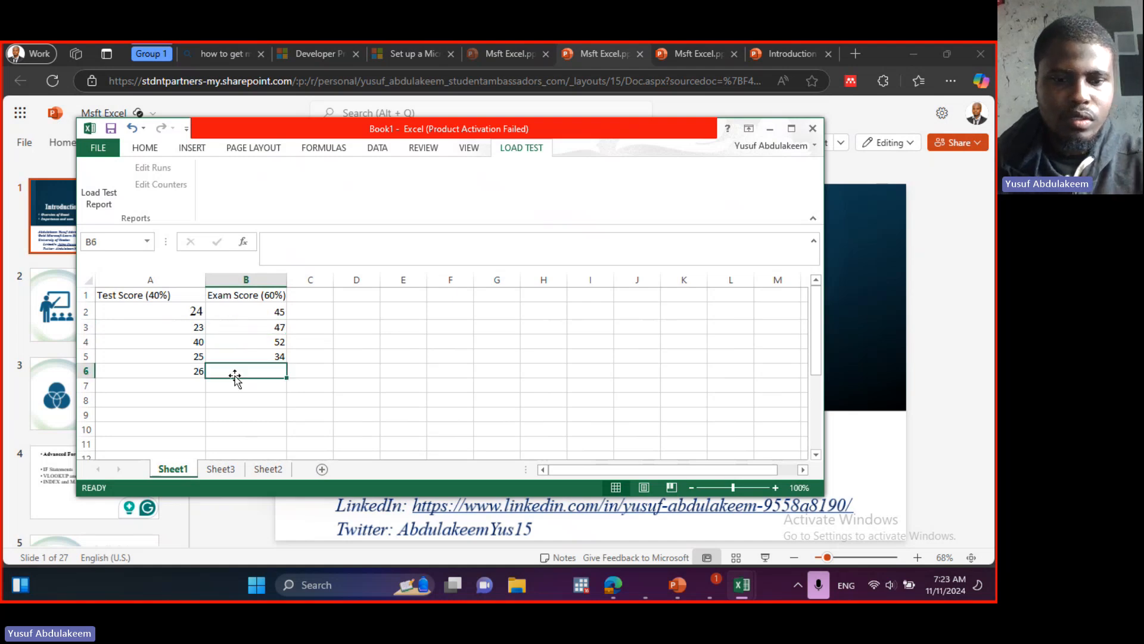
pyautogui.write('24')
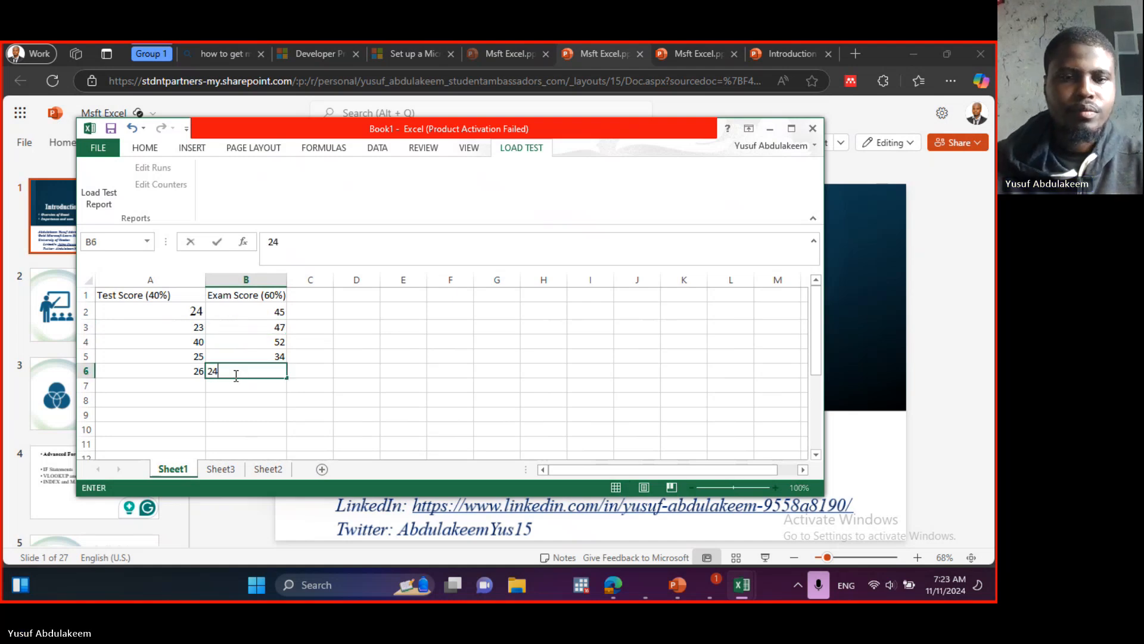
pyautogui.click(238, 390)
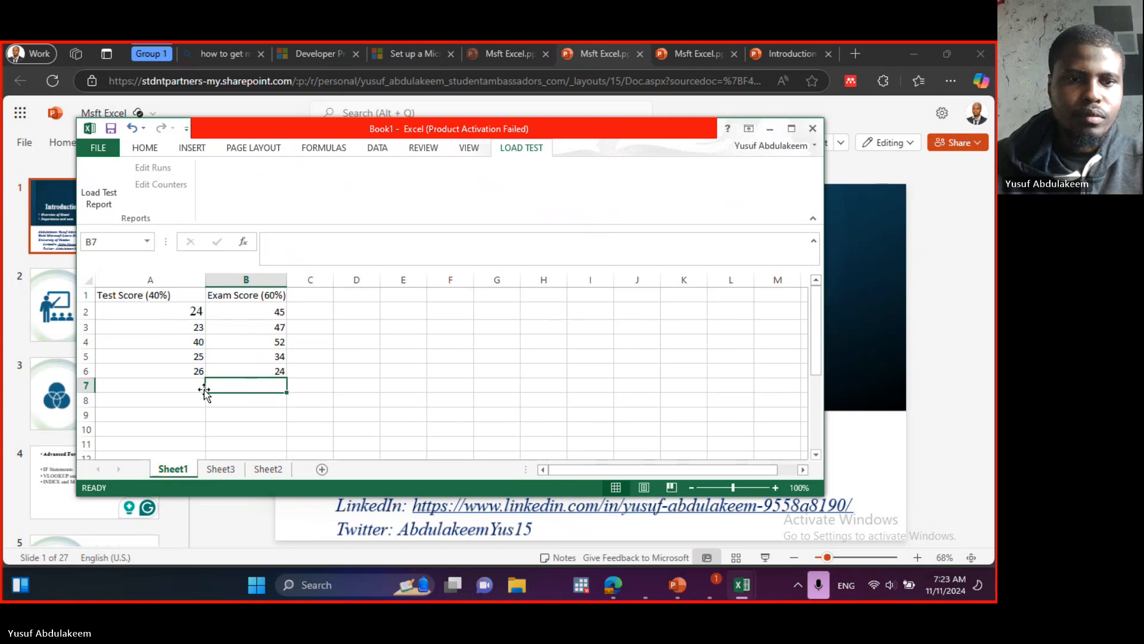
# Add the label "Total" in cell A7 below the test scores
pyautogui.click(180, 382)
pyautogui.write('tO')
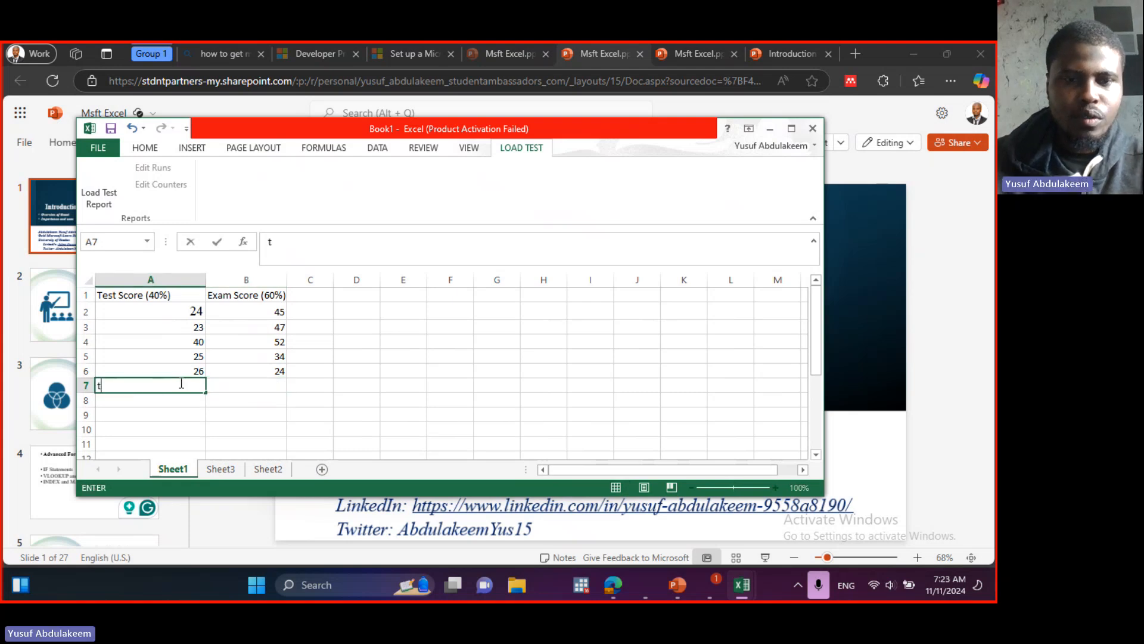
pyautogui.press('BackSpace')
pyautogui.press('BackSpace')
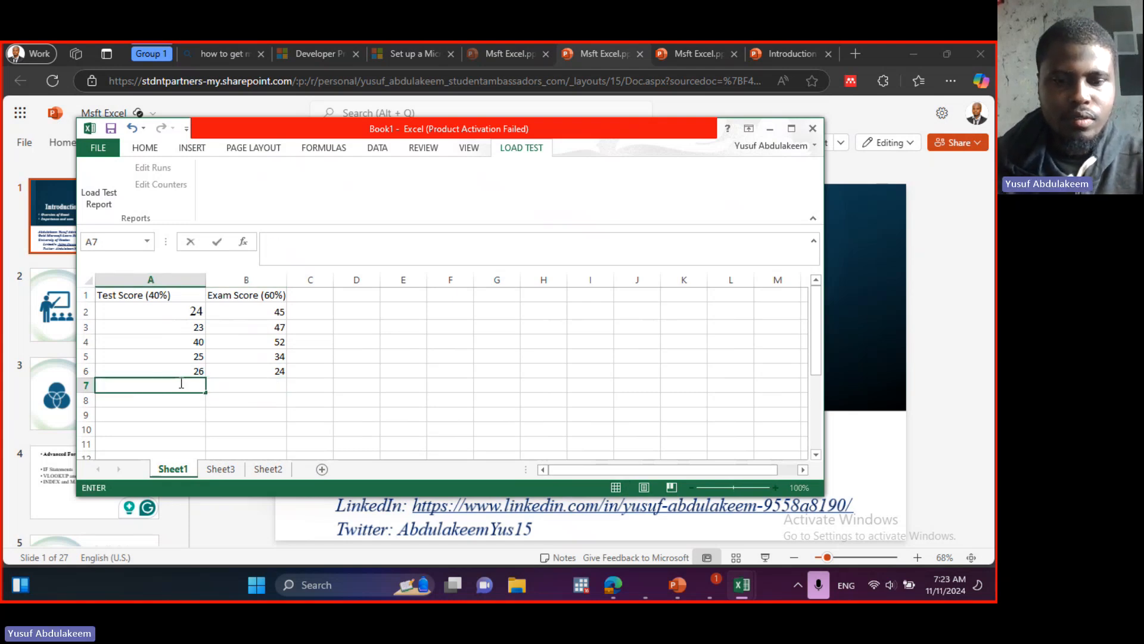
pyautogui.write('Total')
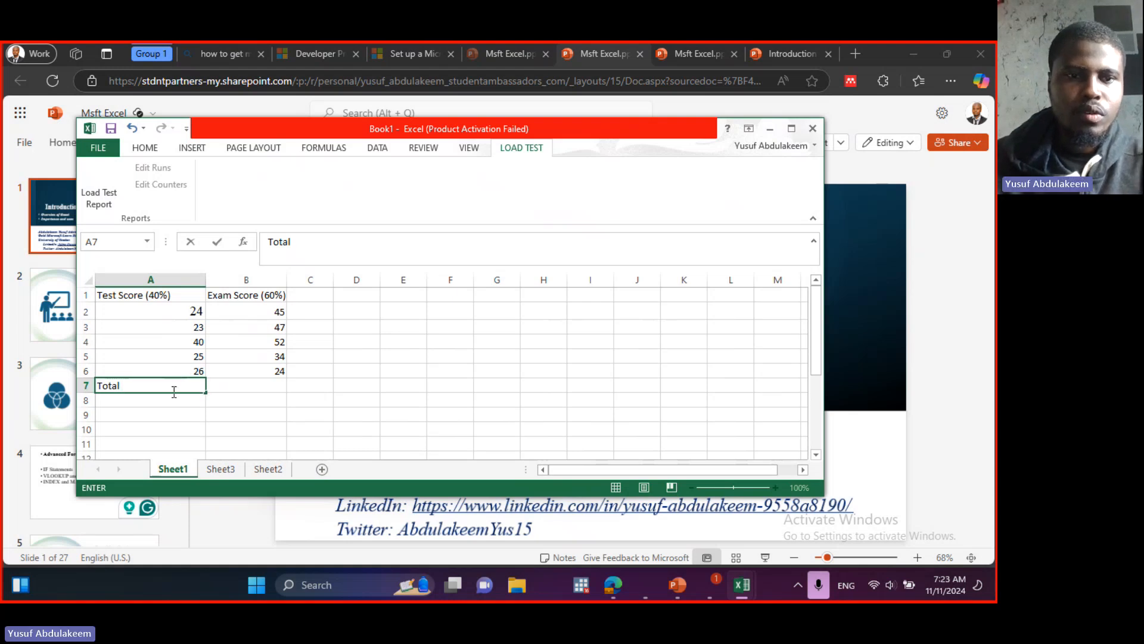
pyautogui.click(308, 298)
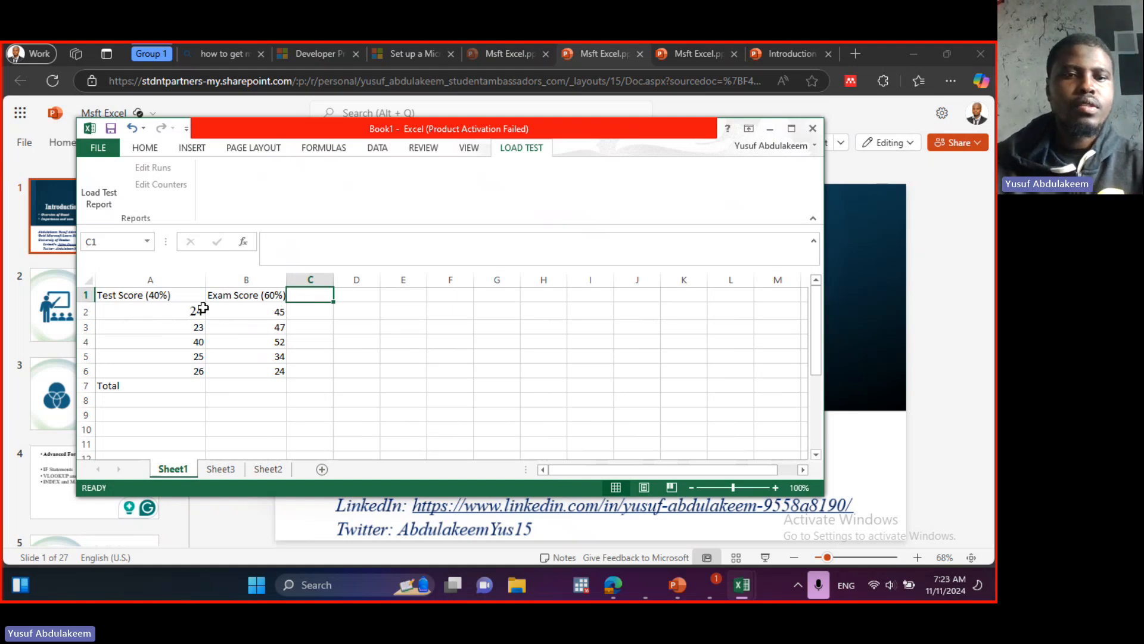
pyautogui.click(251, 301)
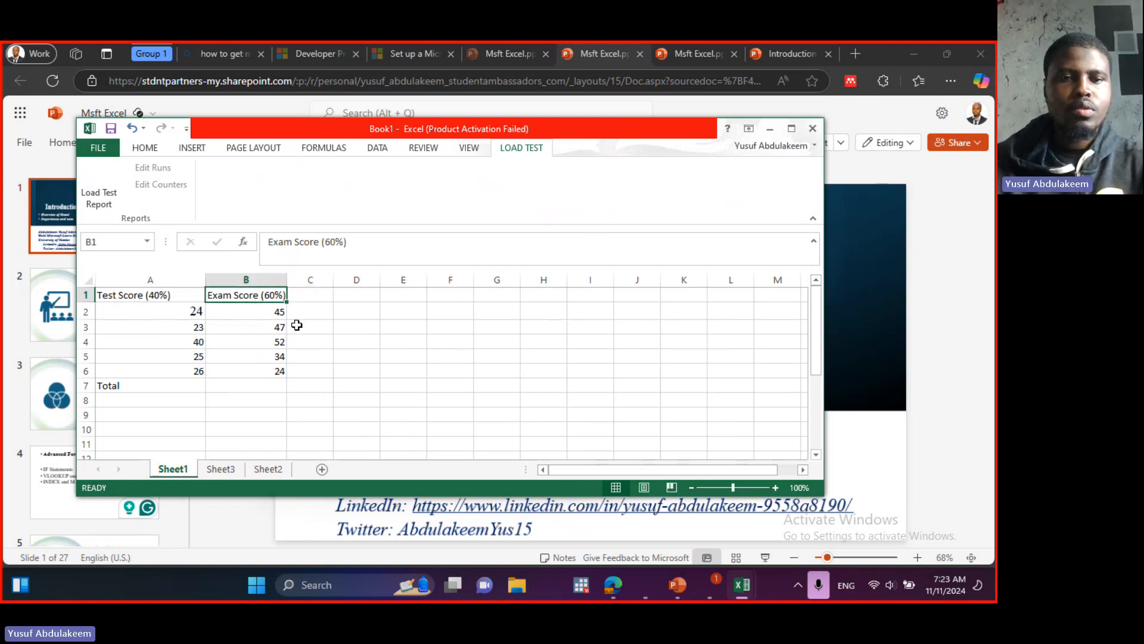
# Start a formula with the SUM function in cell C2, beside the first exam score
pyautogui.click(305, 313)
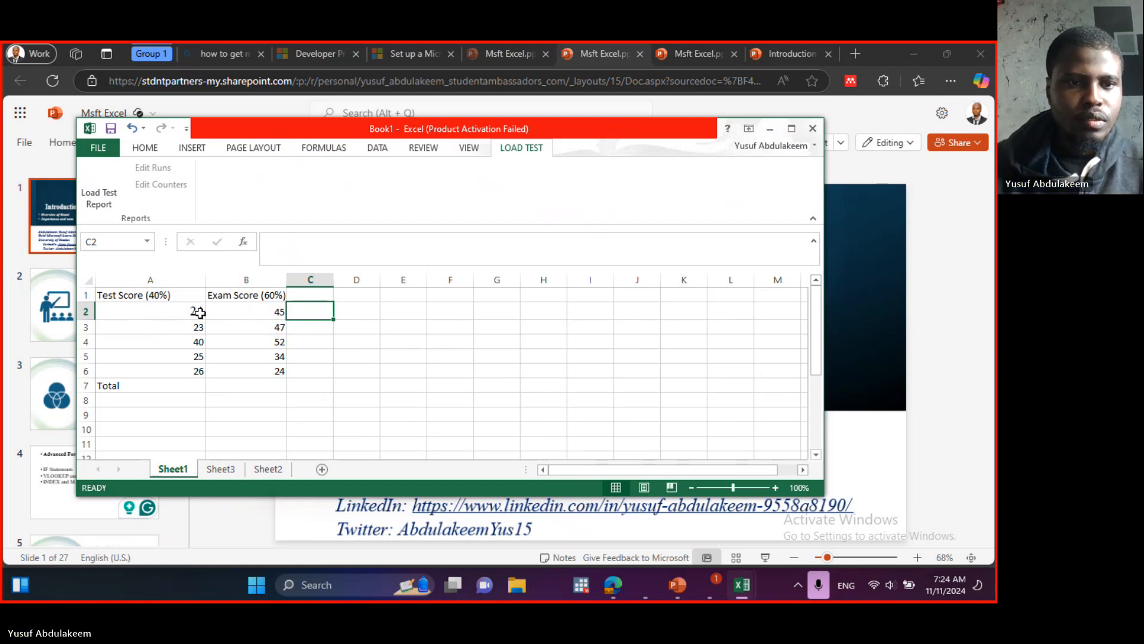
pyautogui.doubleClick(304, 314)
pyautogui.write('=')
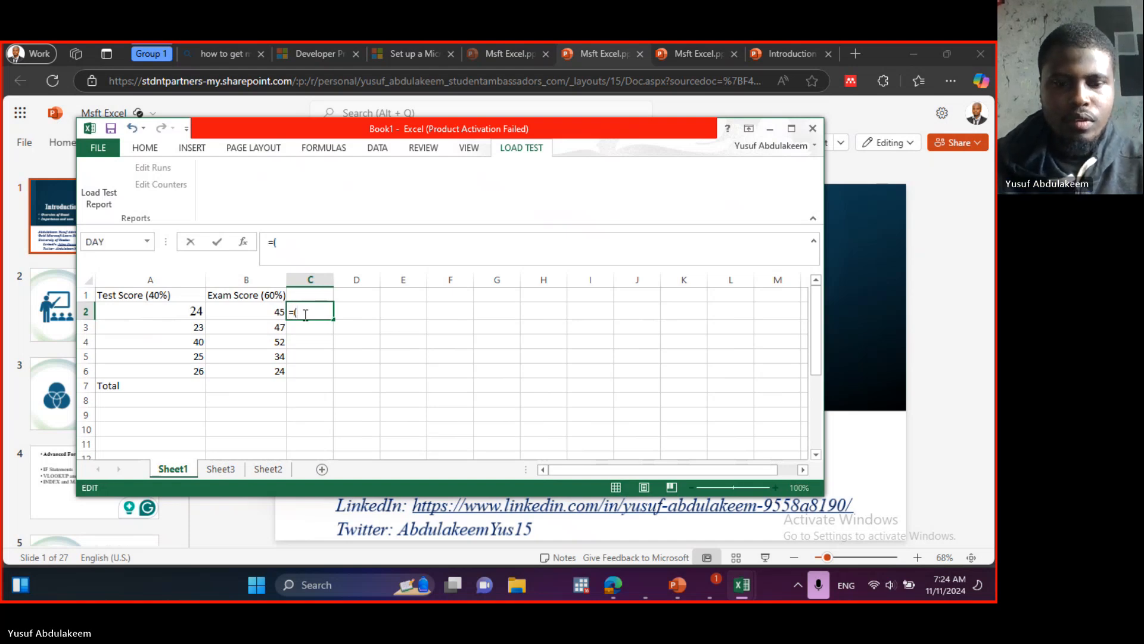
pyautogui.write('(sum')
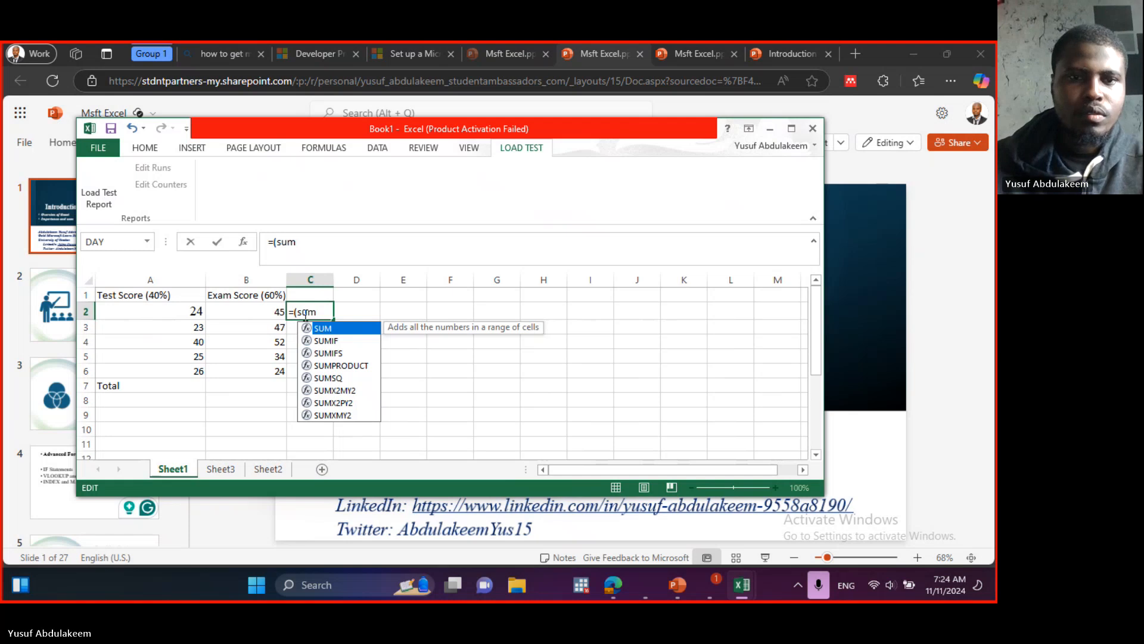
pyautogui.click(181, 317)
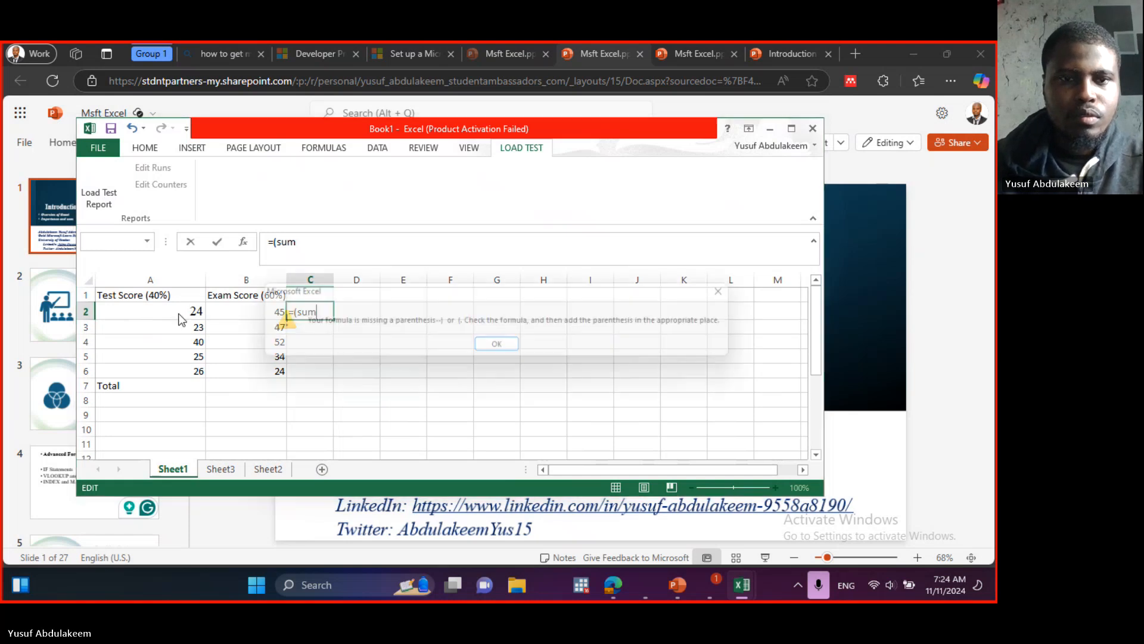
pyautogui.click(499, 347)
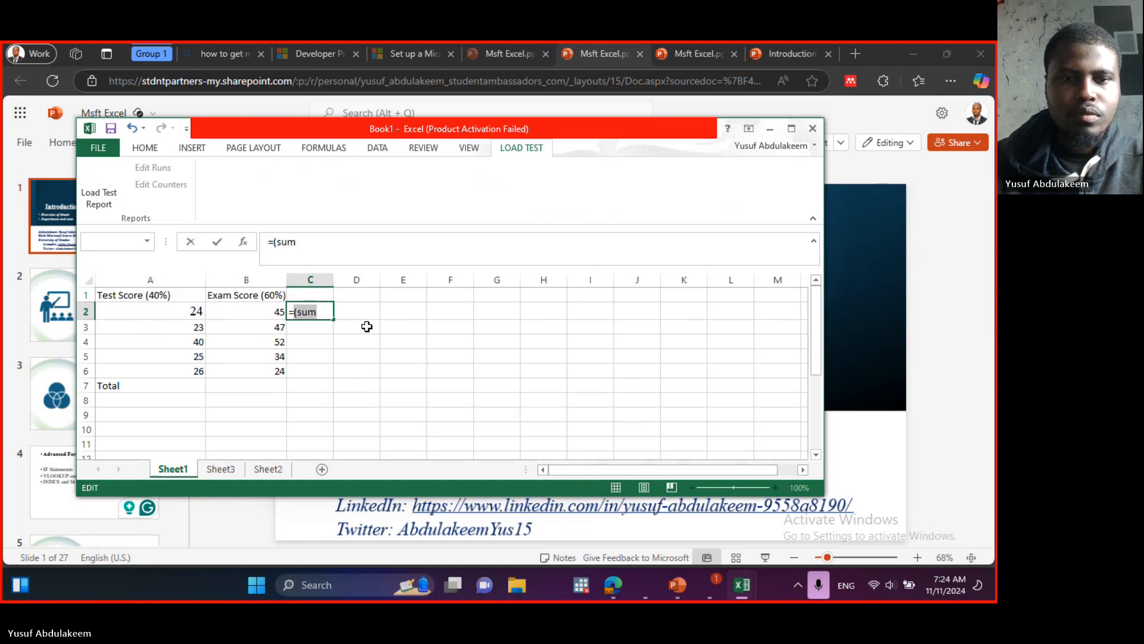
pyautogui.press('BackSpace')
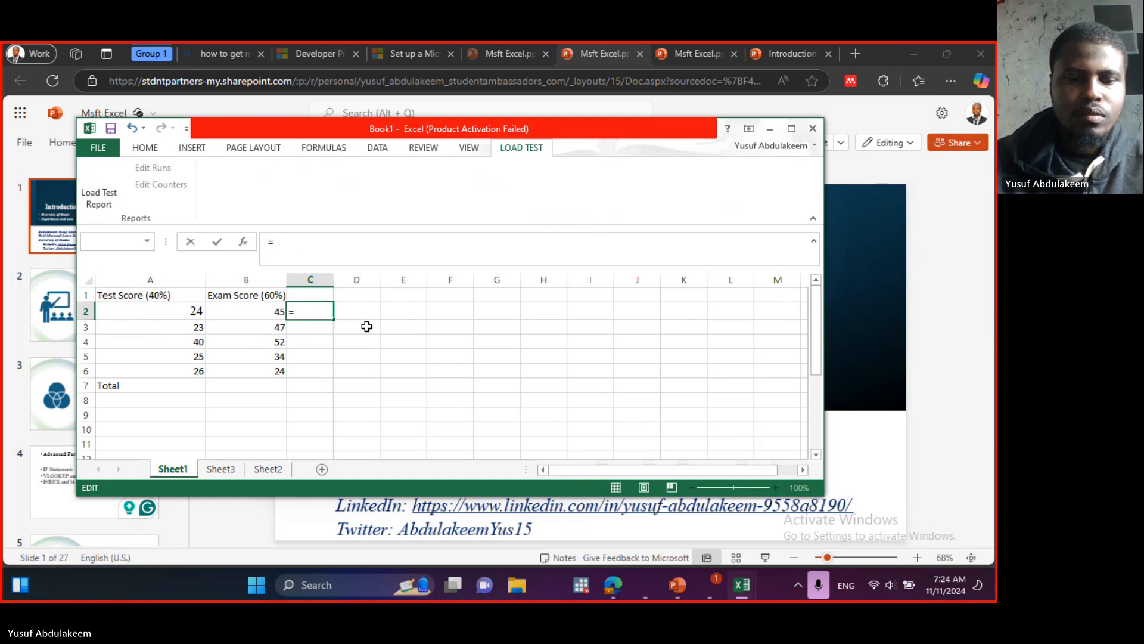
pyautogui.write('Su')
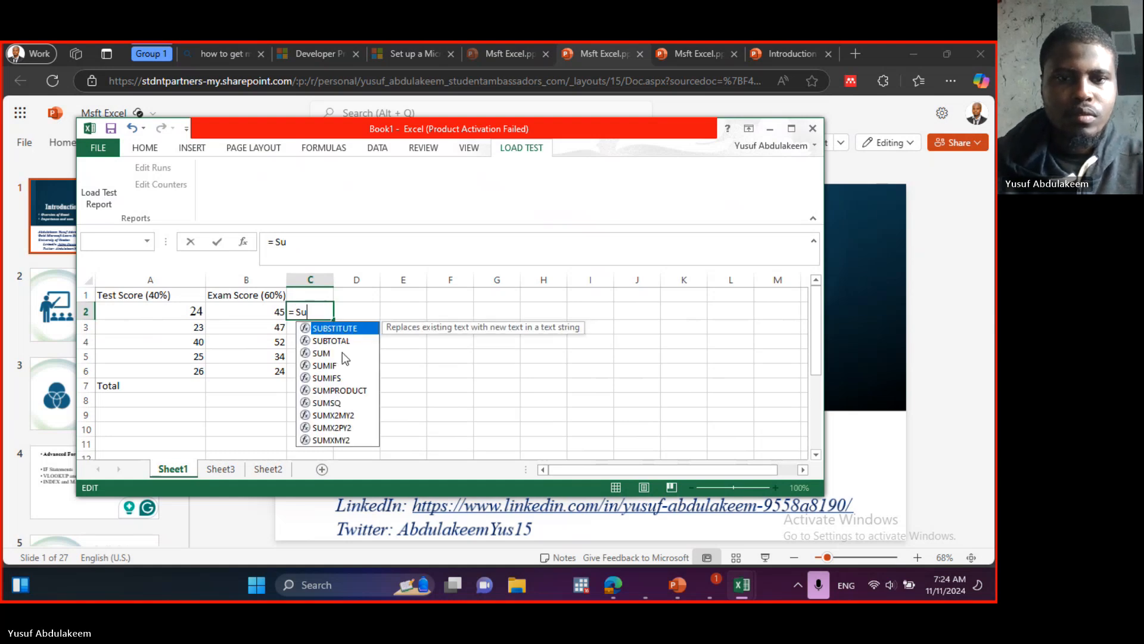
pyautogui.doubleClick(328, 353)
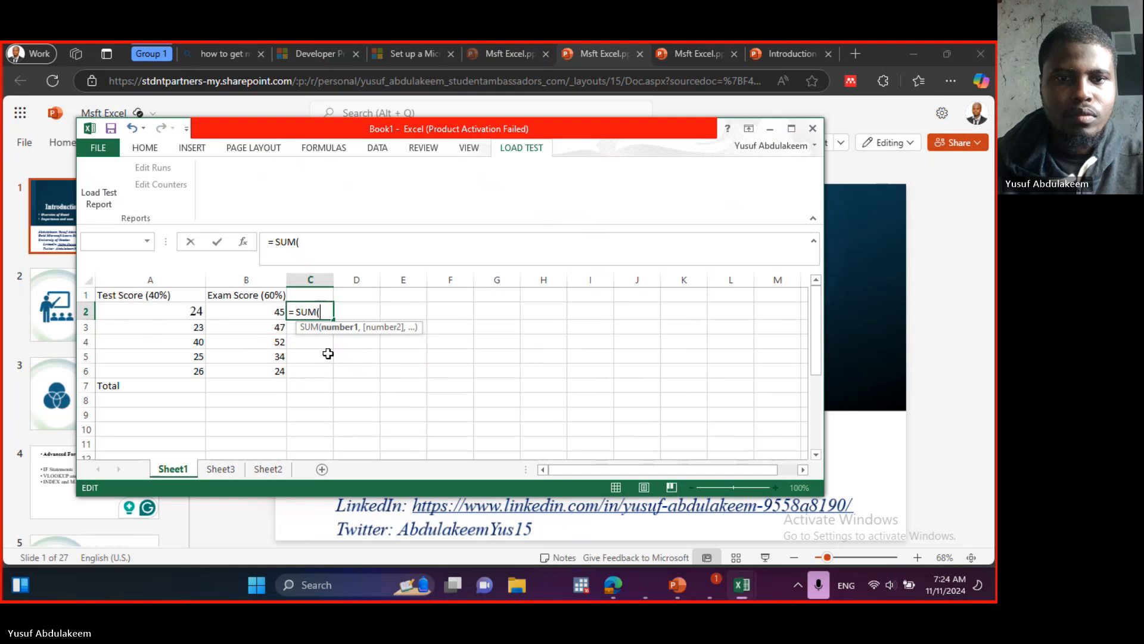
pyautogui.write('a')
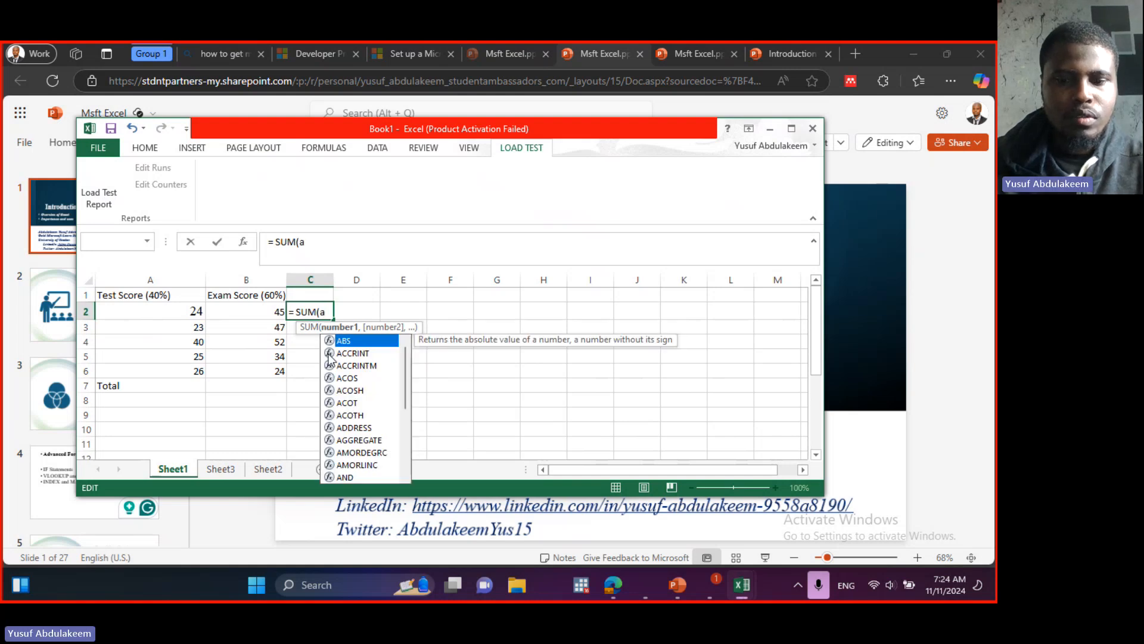
pyautogui.press('BackSpace')
pyautogui.write('a')
pyautogui.press('BackSpace')
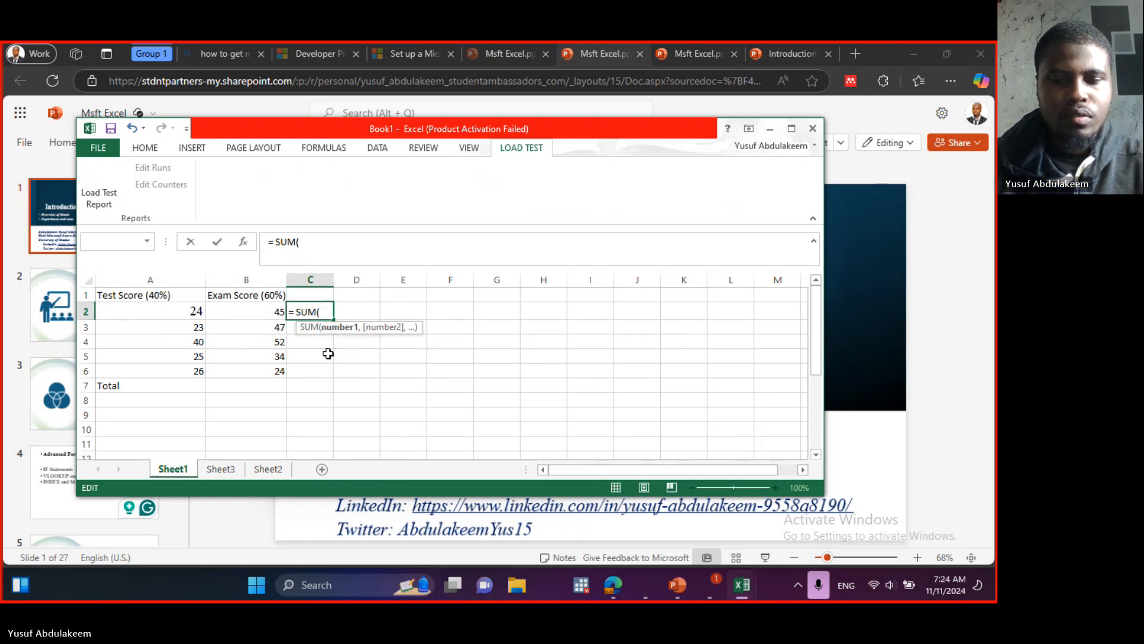
pyautogui.write('a')
pyautogui.press('BackSpace')
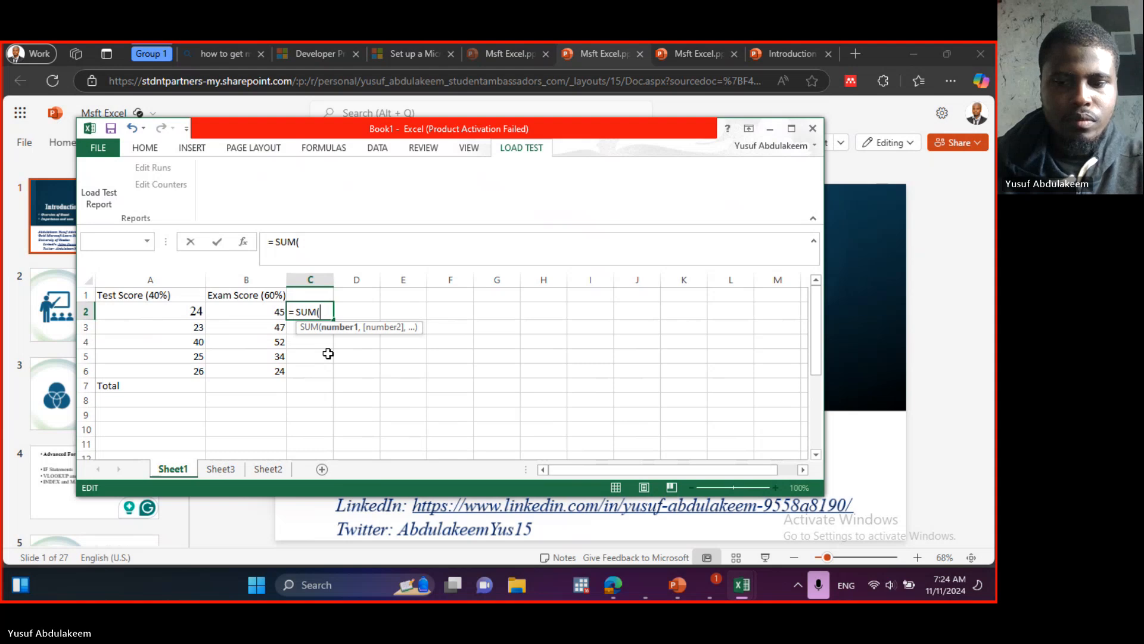
pyautogui.write(':Al')
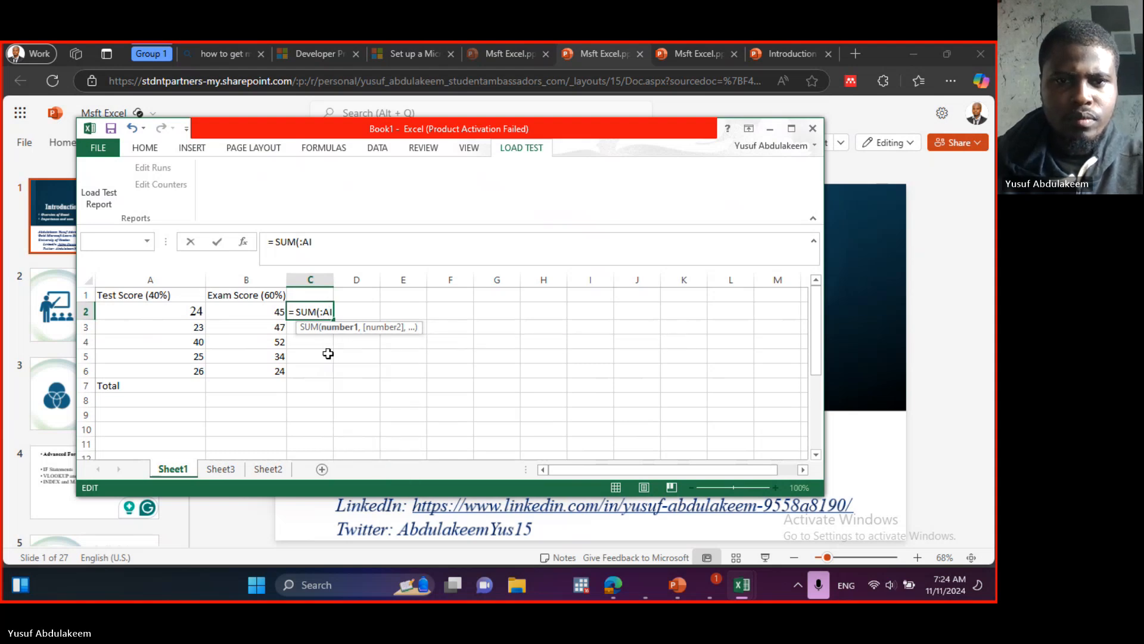
pyautogui.press('BackSpace')
pyautogui.press('BackSpace')
pyautogui.press('BackSpace')
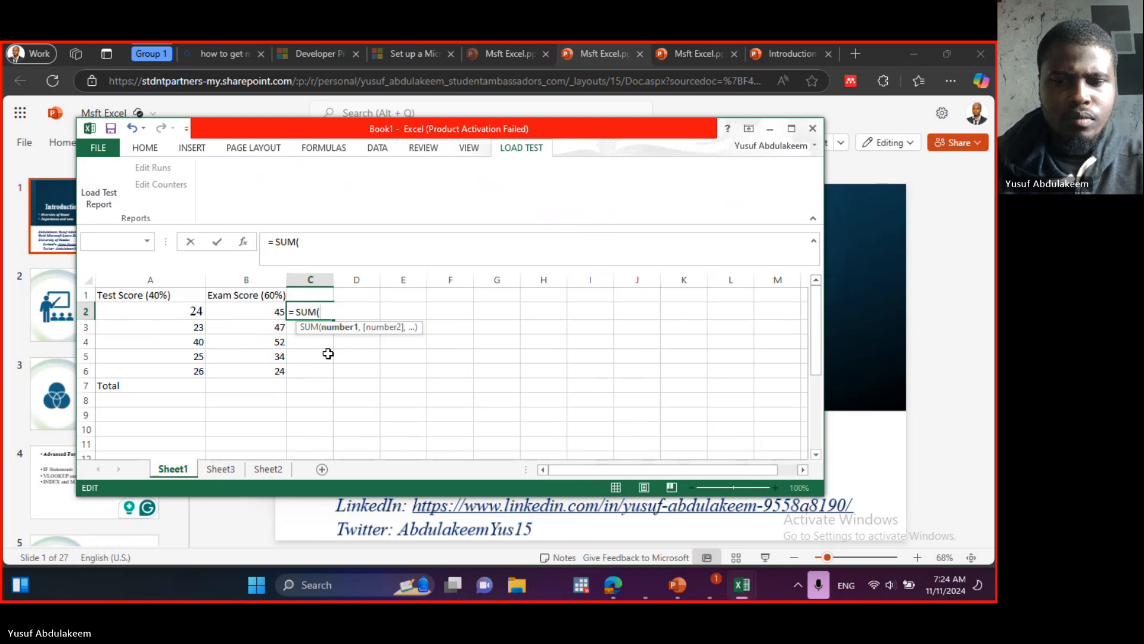
# Complete the SUM formula in cell C2 so it adds the first row's test and exam scores, A2 + B2
pyautogui.write('A1')
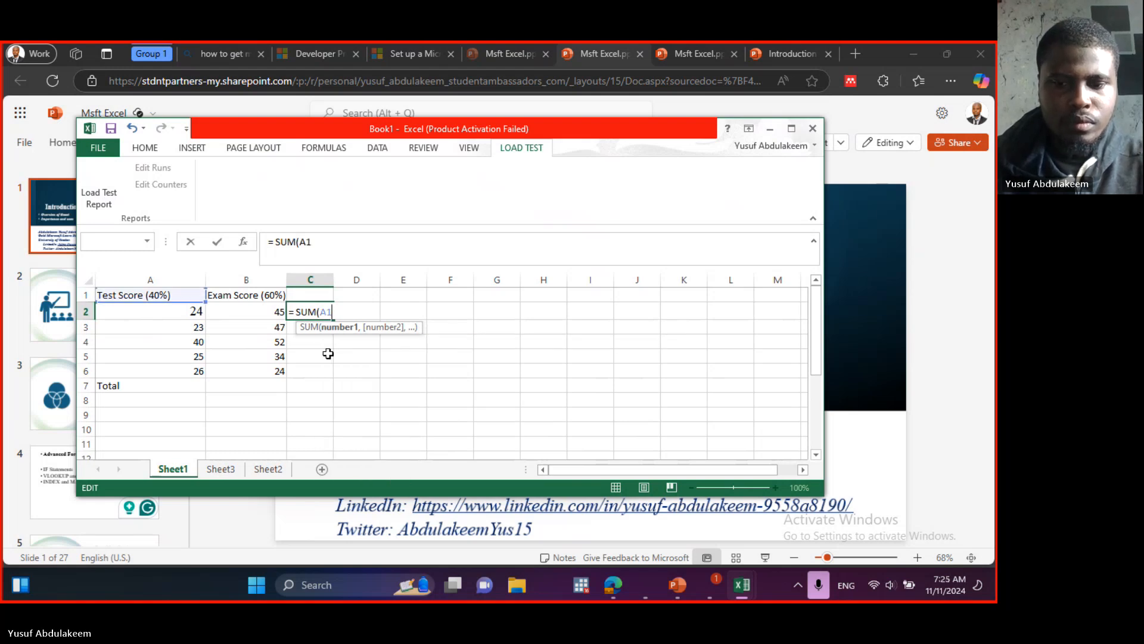
pyautogui.write(' +')
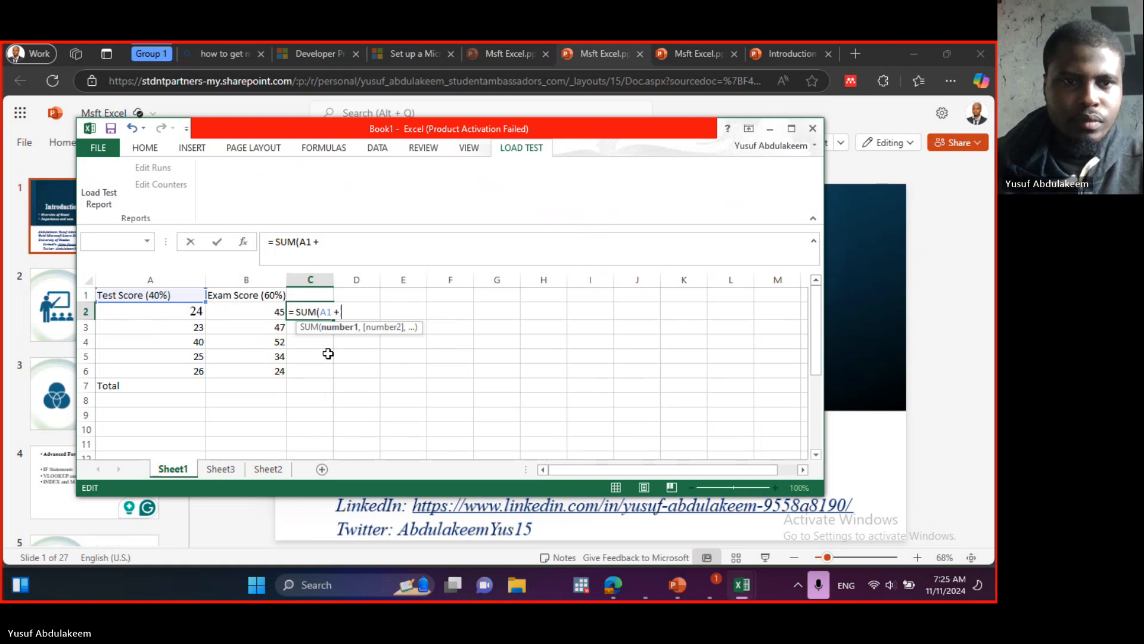
pyautogui.click(333, 313)
pyautogui.press('BackSpace')
pyautogui.write('4')
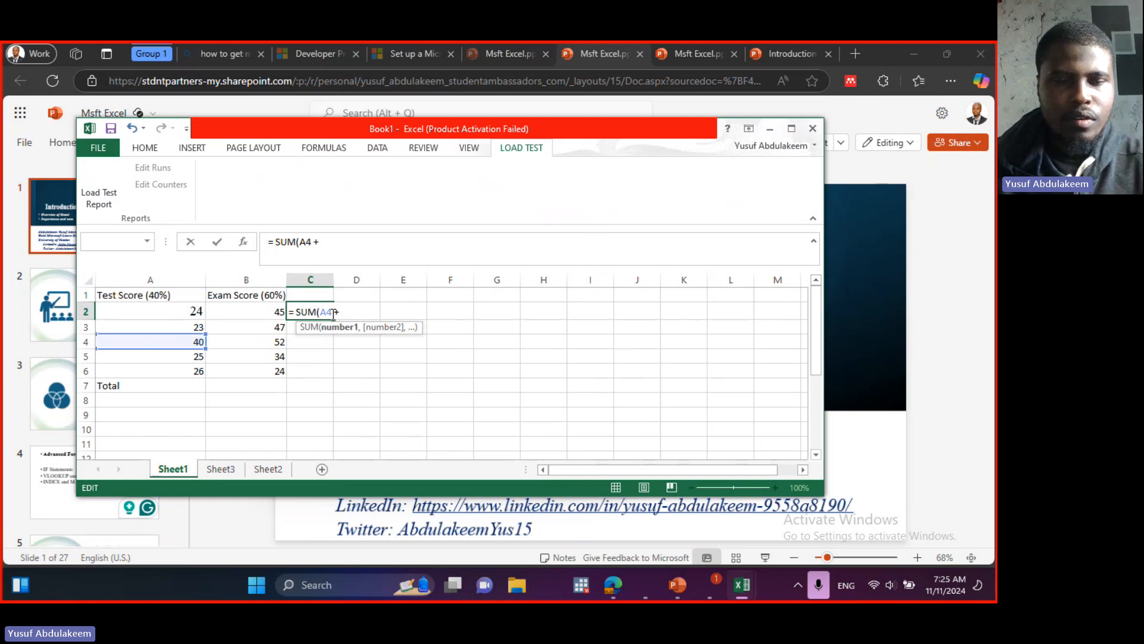
pyautogui.press('BackSpace')
pyautogui.write('2')
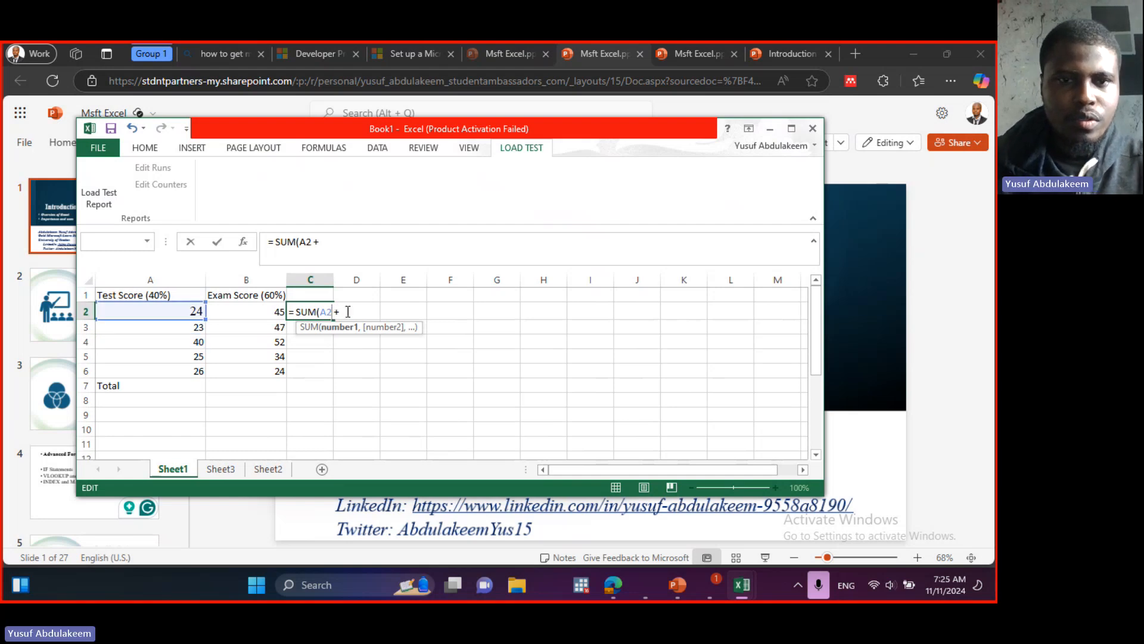
pyautogui.write('b')
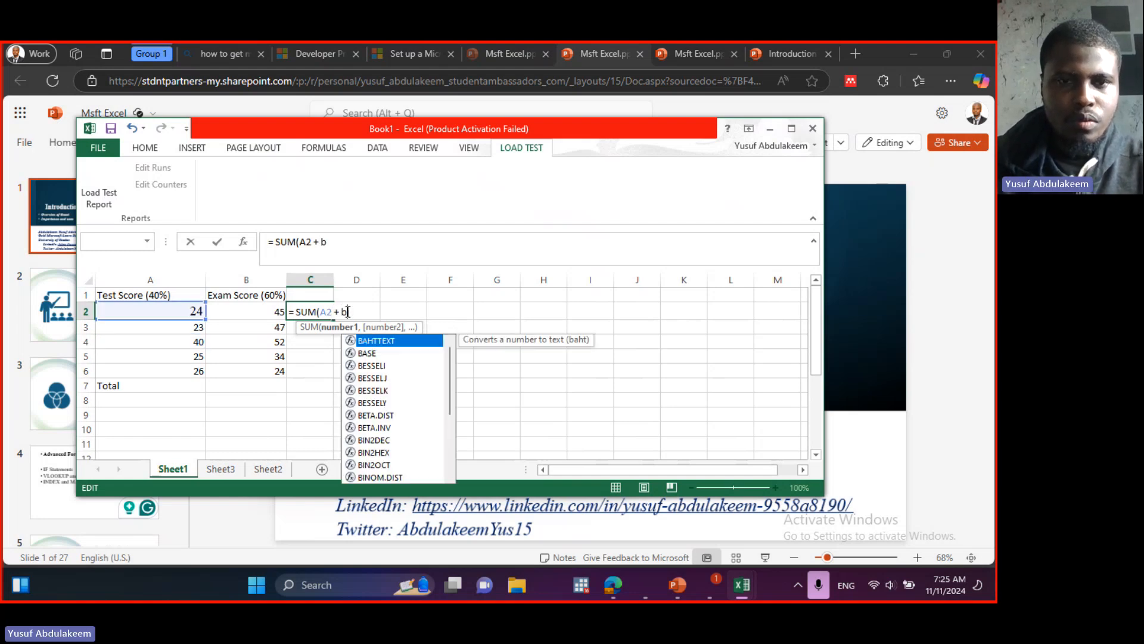
pyautogui.press('BackSpace')
pyautogui.write('B2')
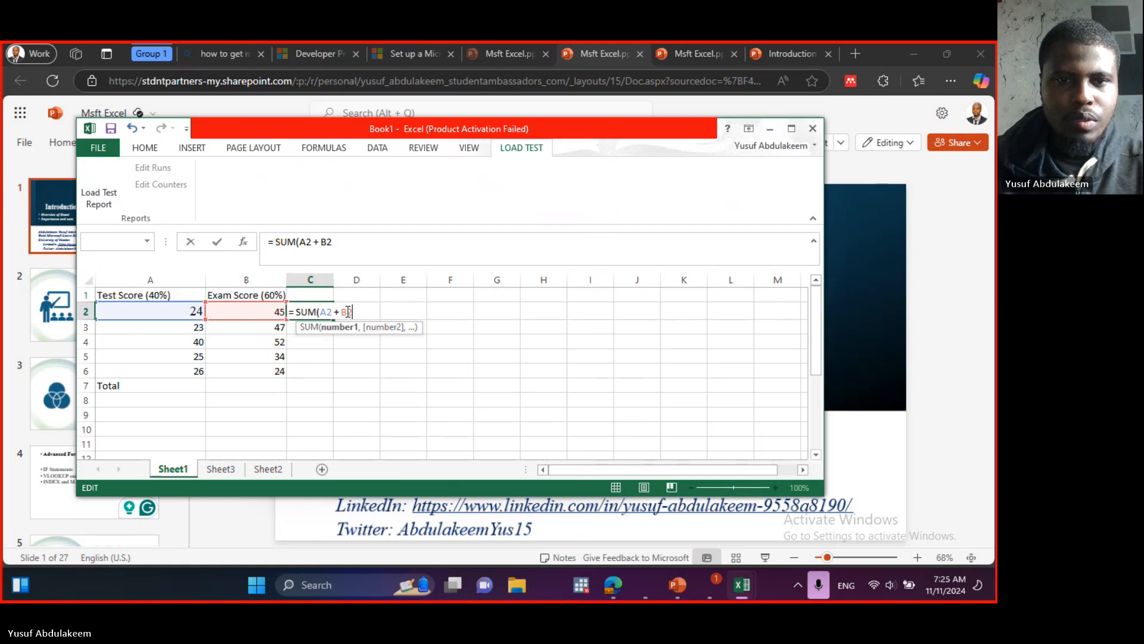
pyautogui.write(')')
pyautogui.press('Return')
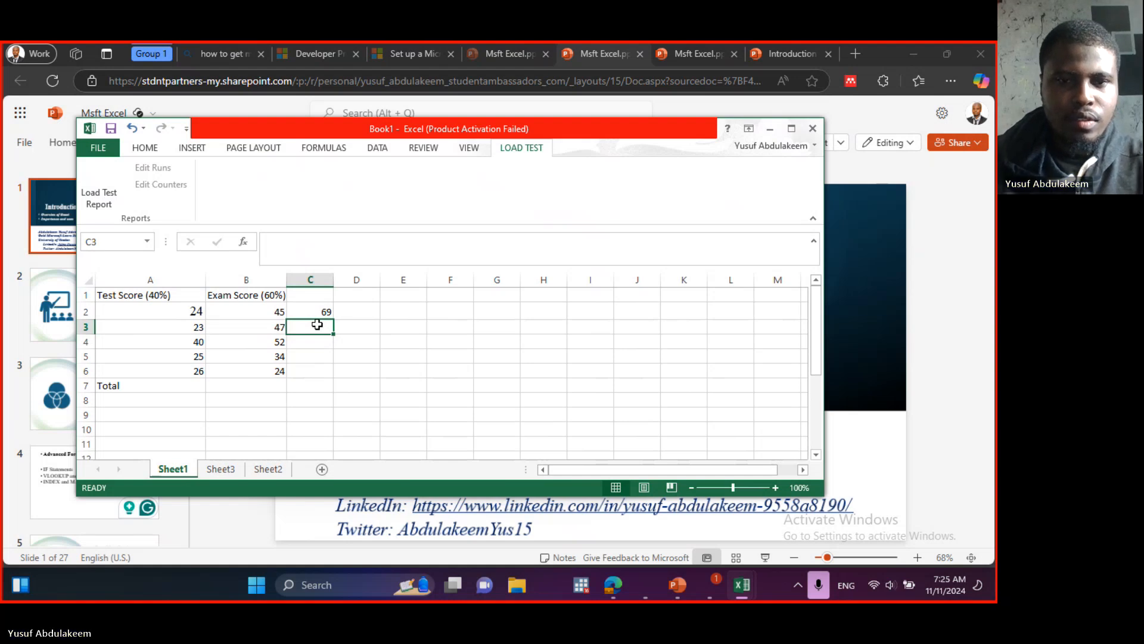
# Enter the formula =SUM(A3 + B3) in cell C3 to total the second row's scores
pyautogui.write('=')
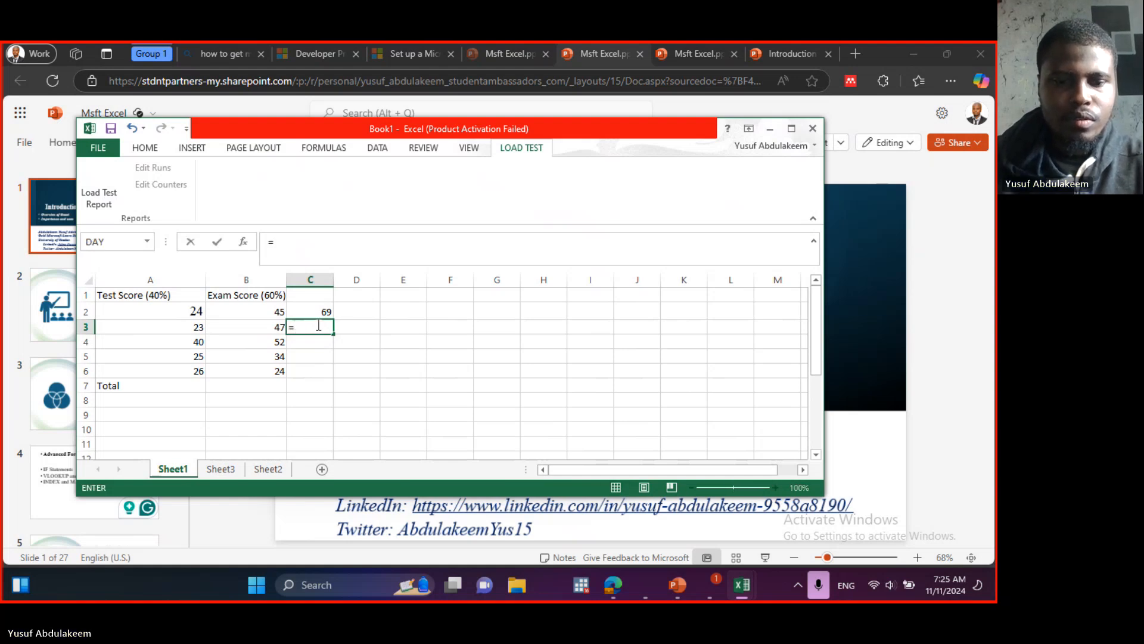
pyautogui.write('S')
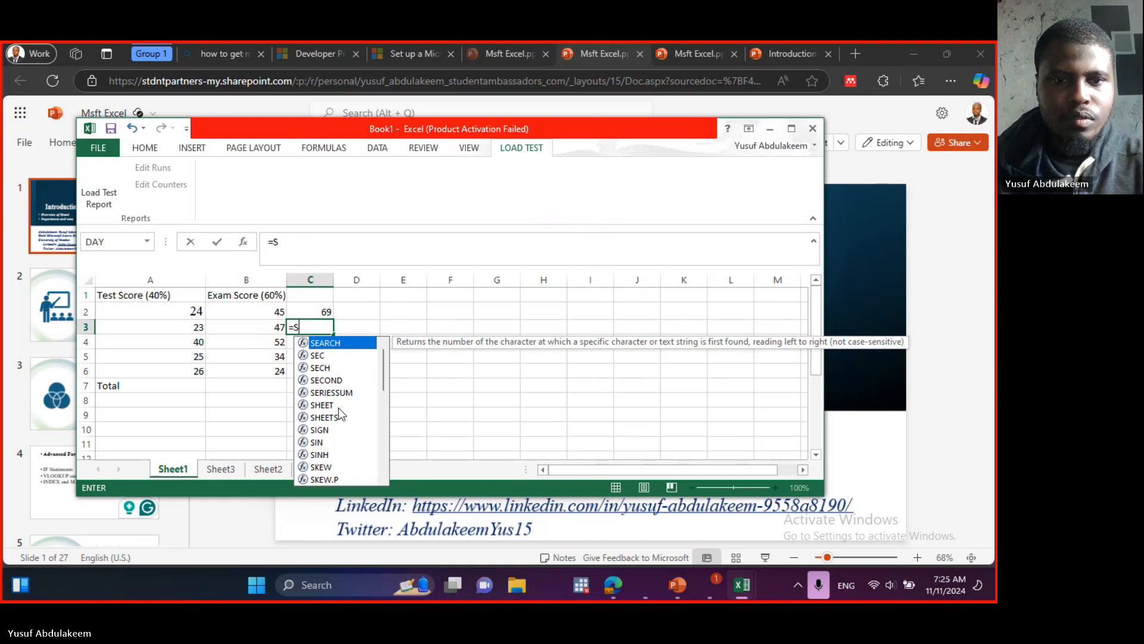
pyautogui.write('um')
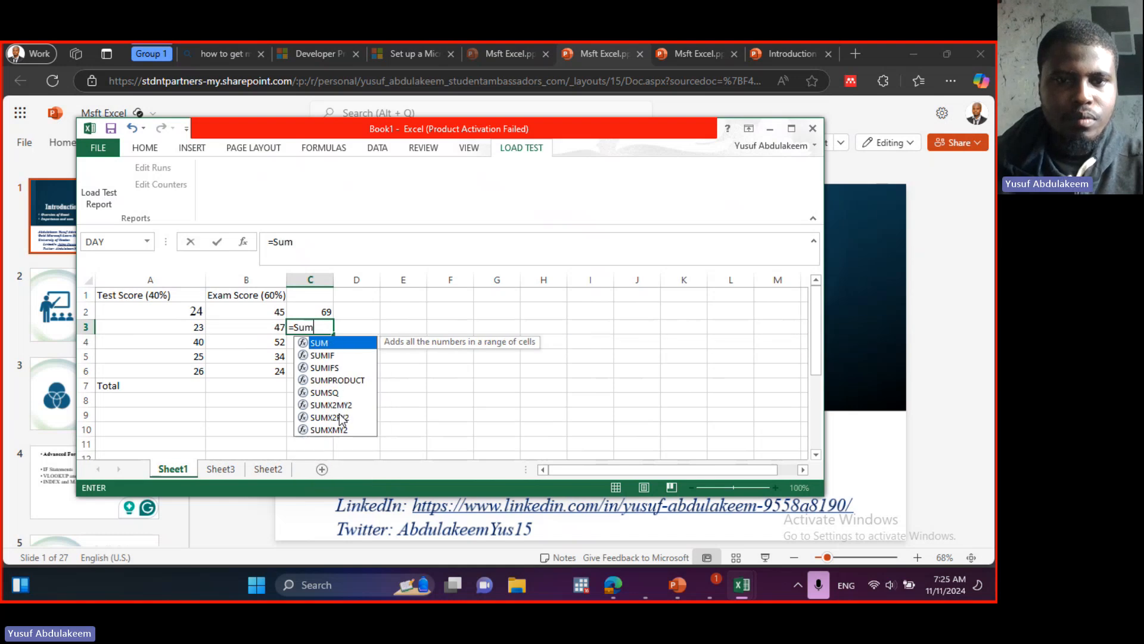
pyautogui.doubleClick(328, 343)
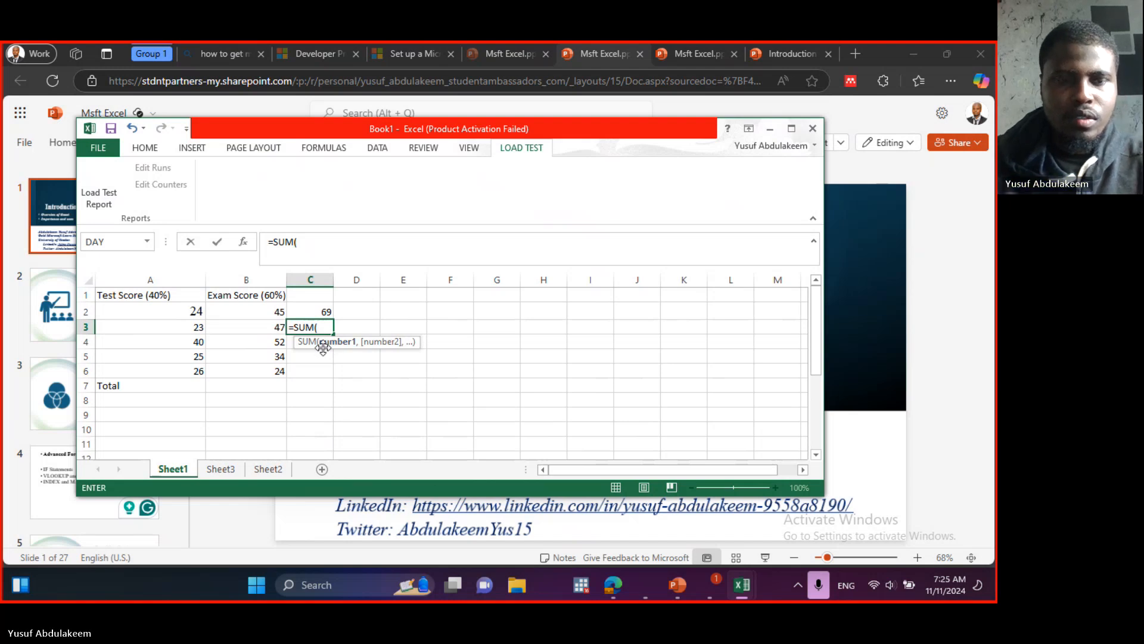
pyautogui.write('A')
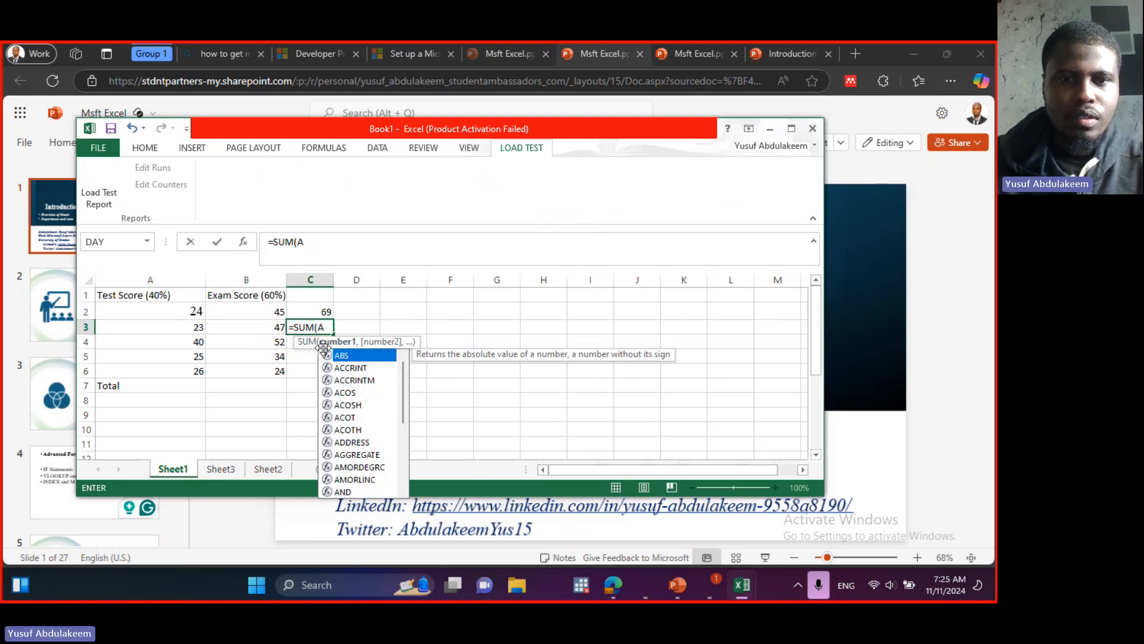
pyautogui.write('3 +')
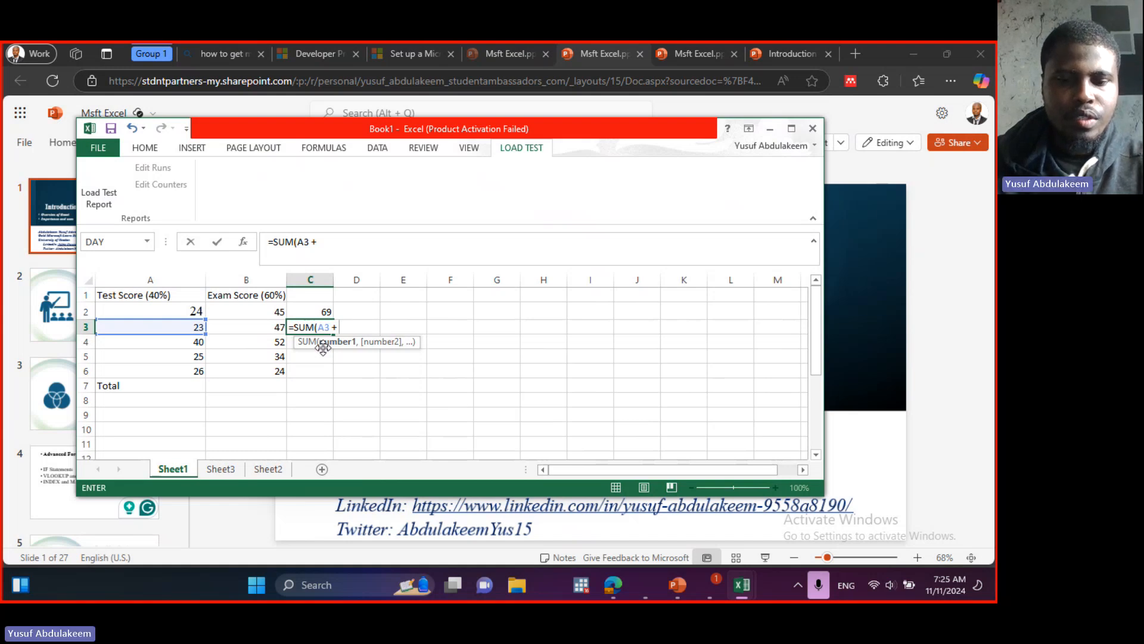
pyautogui.write(' B3)')
pyautogui.press('Return')
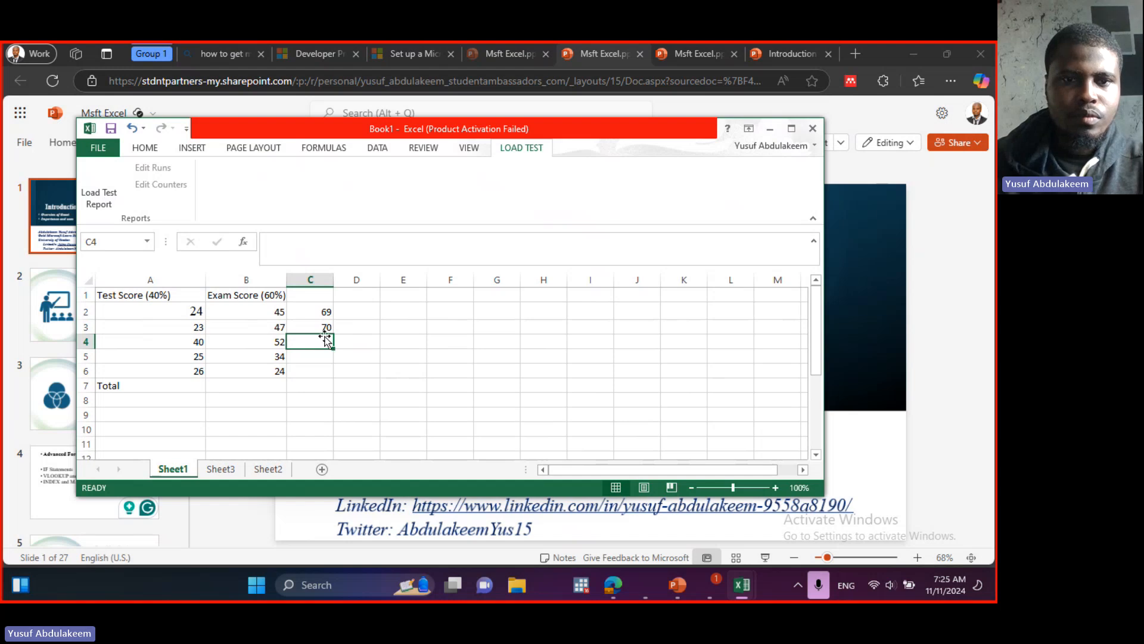
# Try to fill the total column down from the empty cell C4 to C6
pyautogui.moveTo(334, 337); pyautogui.dragTo(328, 377)
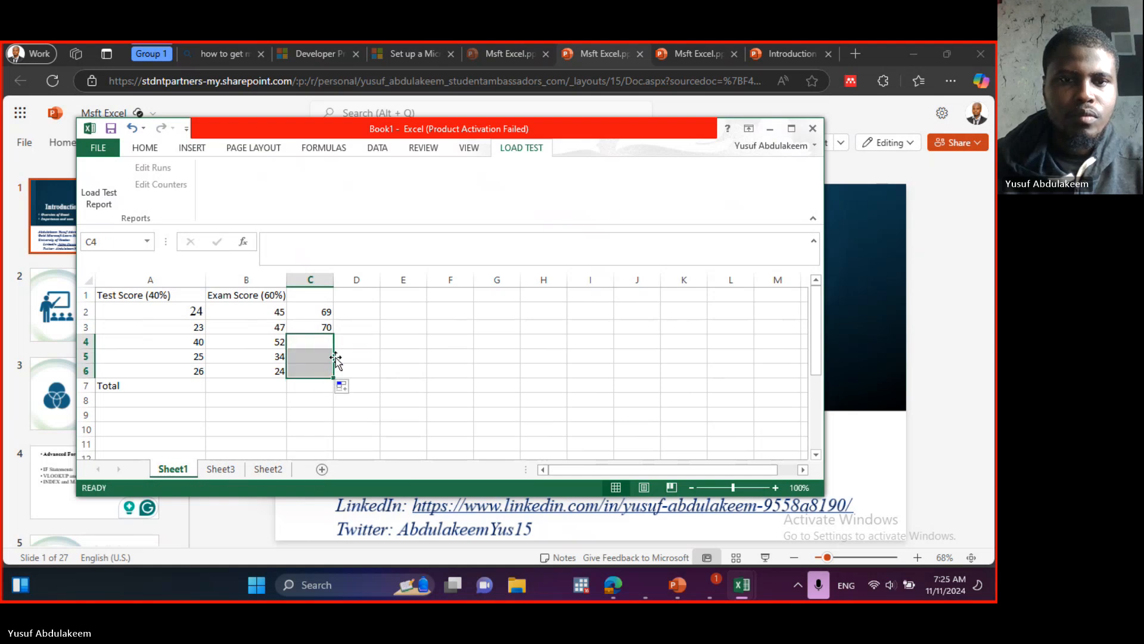
pyautogui.click(340, 338)
pyautogui.click(310, 340)
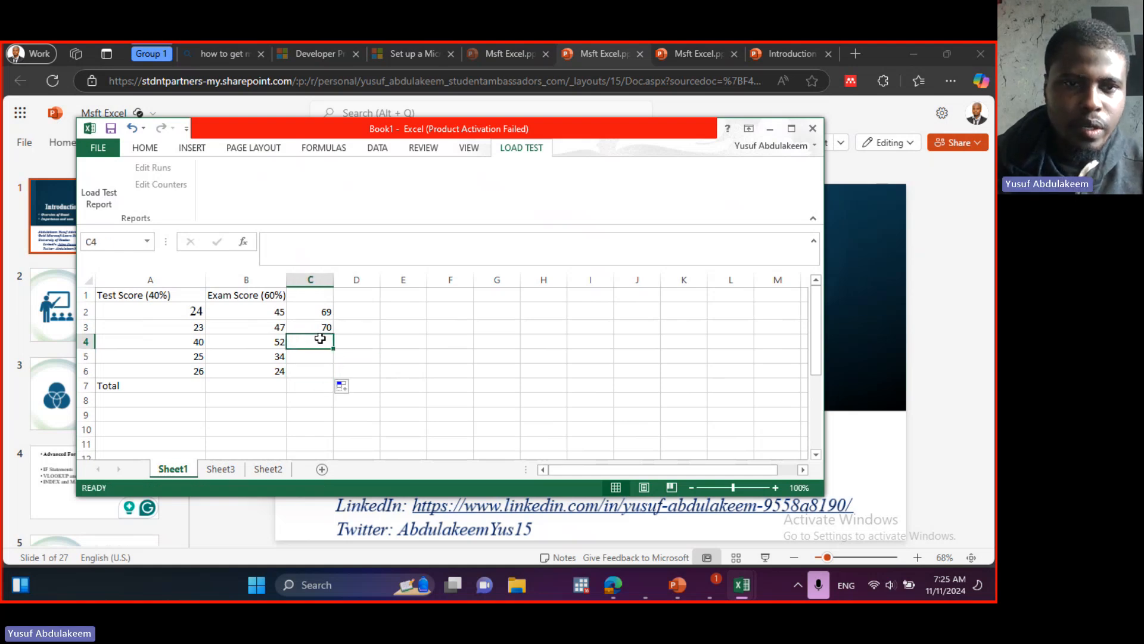
# Enter a SUM formula in cell C4 that adds A4 + B4
pyautogui.doubleClick(311, 339)
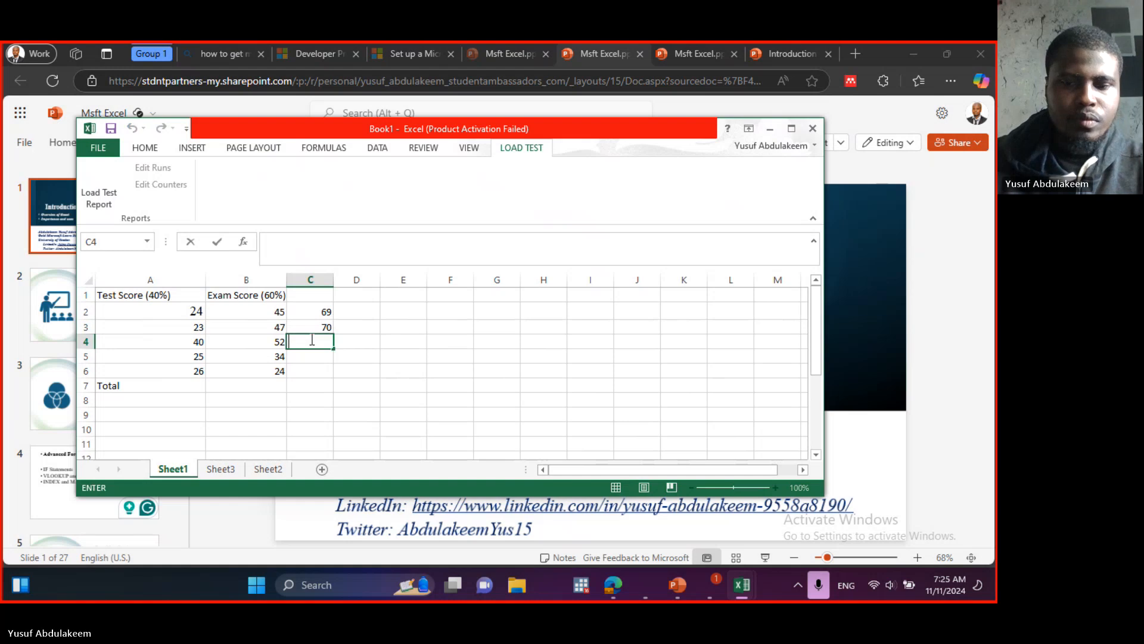
pyautogui.write('=S')
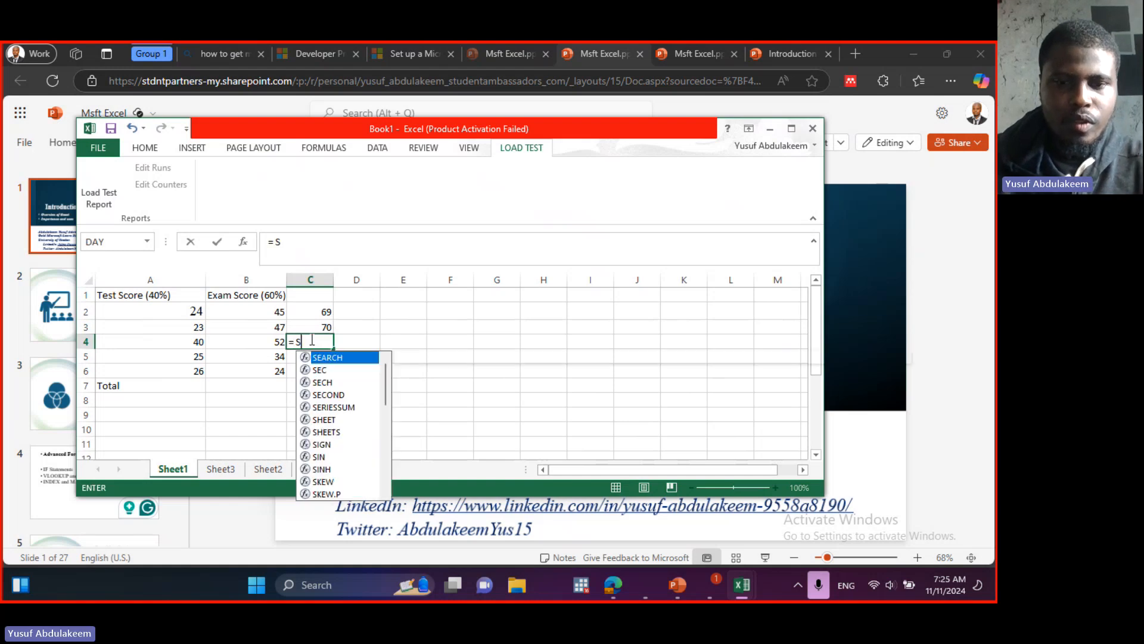
pyautogui.write('um(')
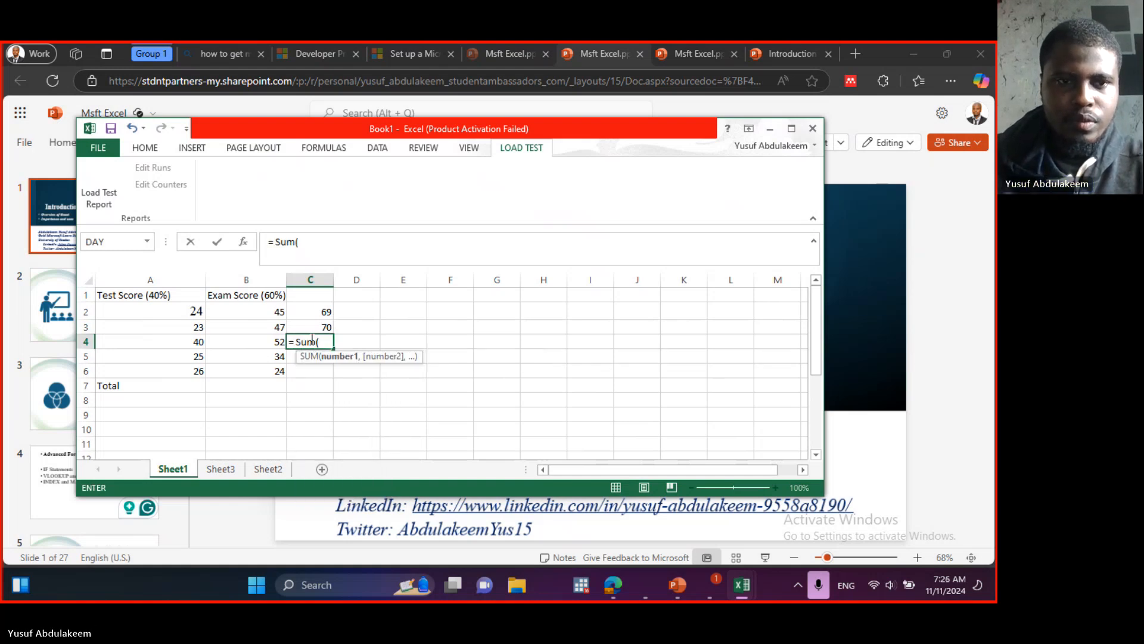
pyautogui.write('A4')
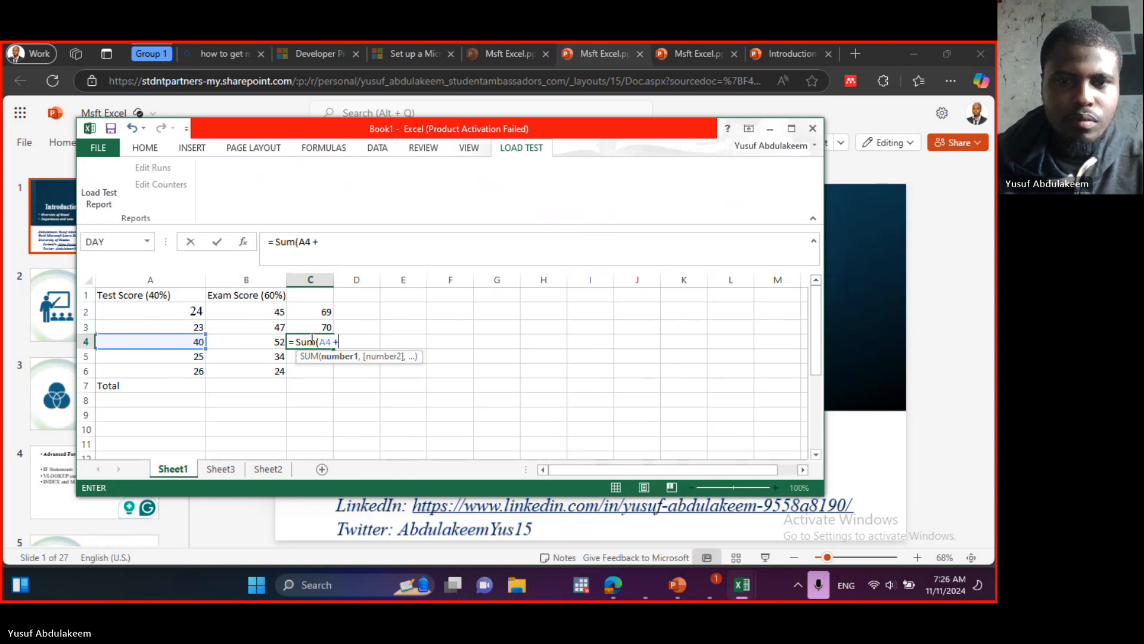
pyautogui.write(' + B4')
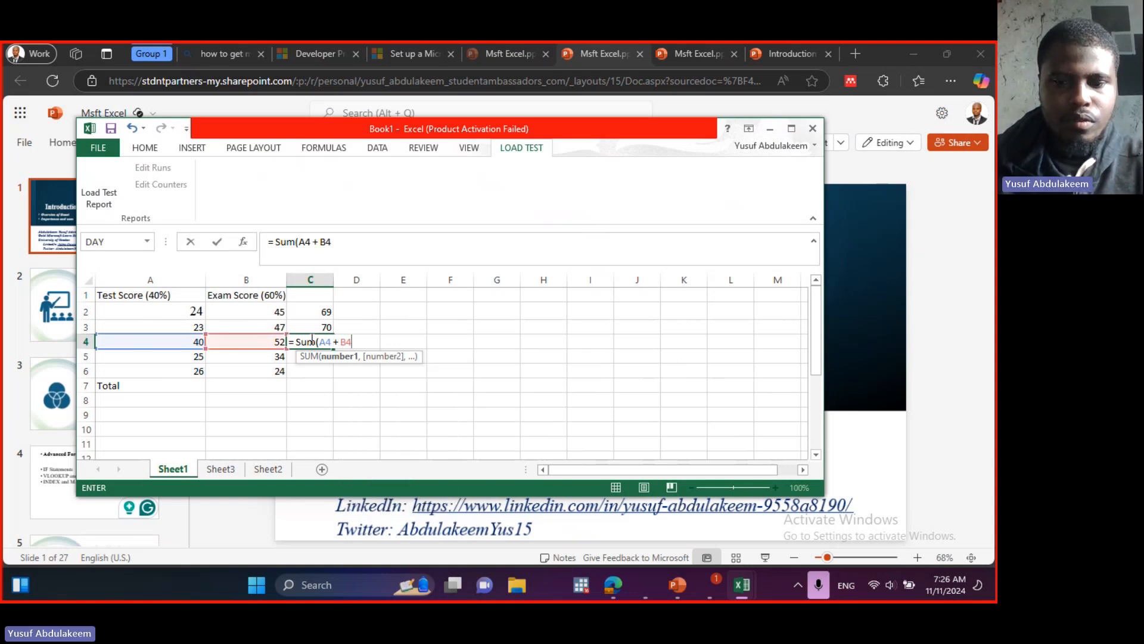
pyautogui.press('Return')
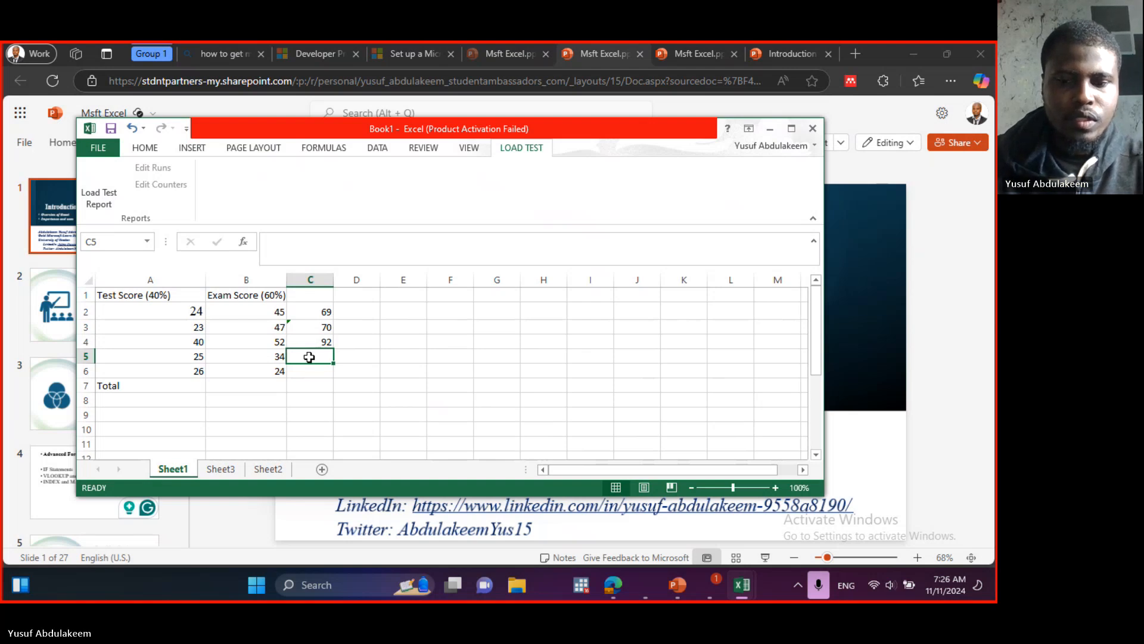
# Enter a SUM formula adding A5 + B5 in cell C5, accepting the suggested correction =Sum(A5+B5)
pyautogui.write('=')
pyautogui.press('BackSpace')
pyautogui.write('=')
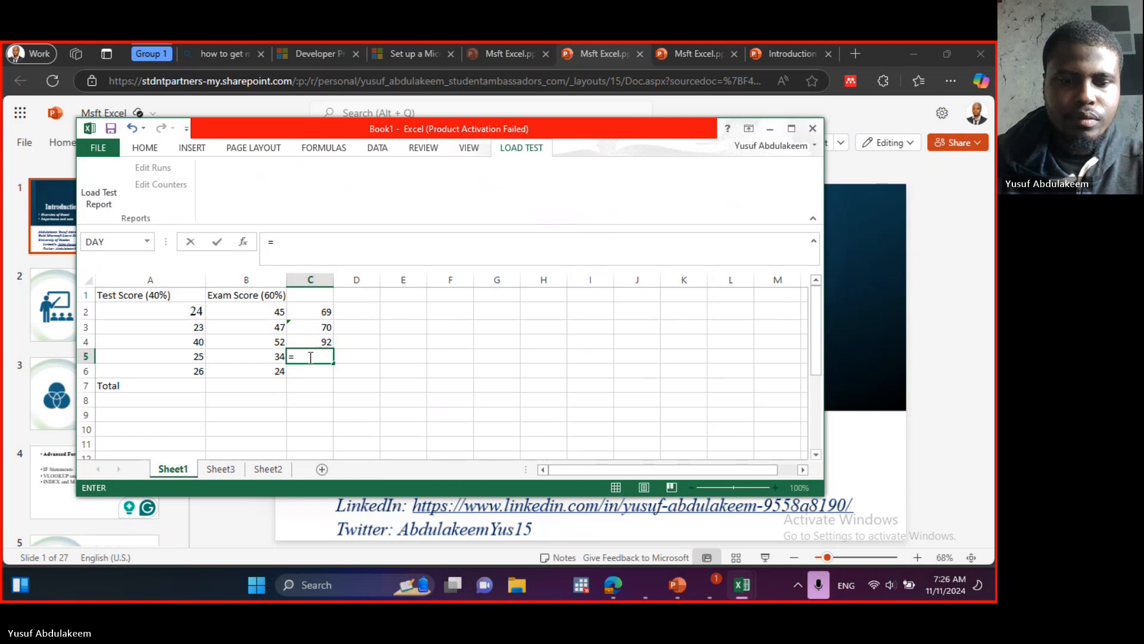
pyautogui.write('Sum')
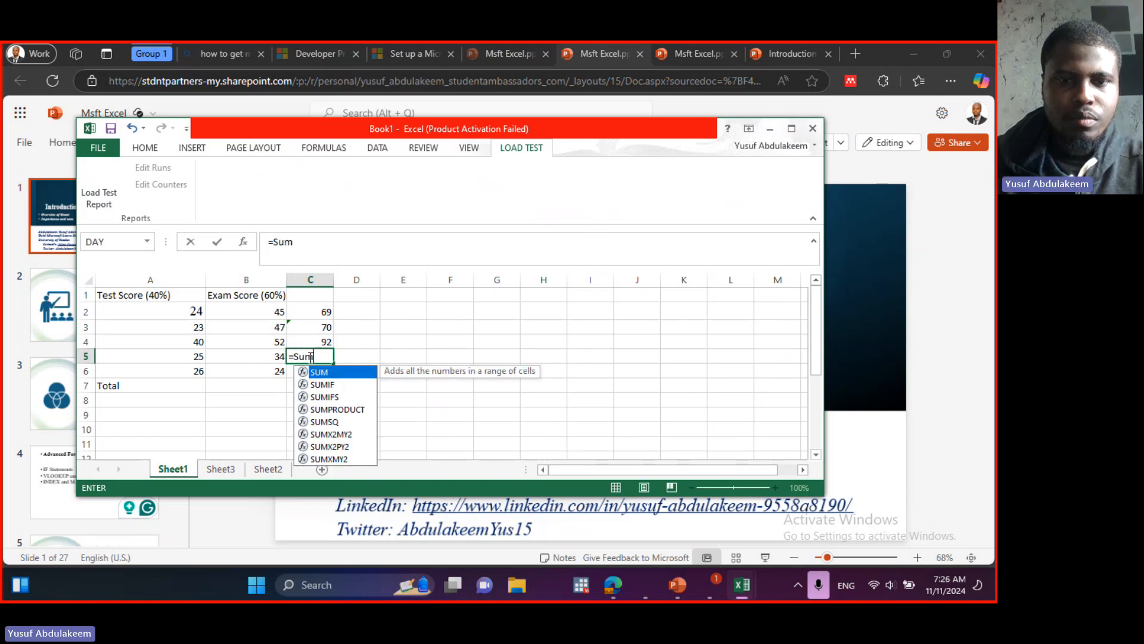
pyautogui.press('Escape')
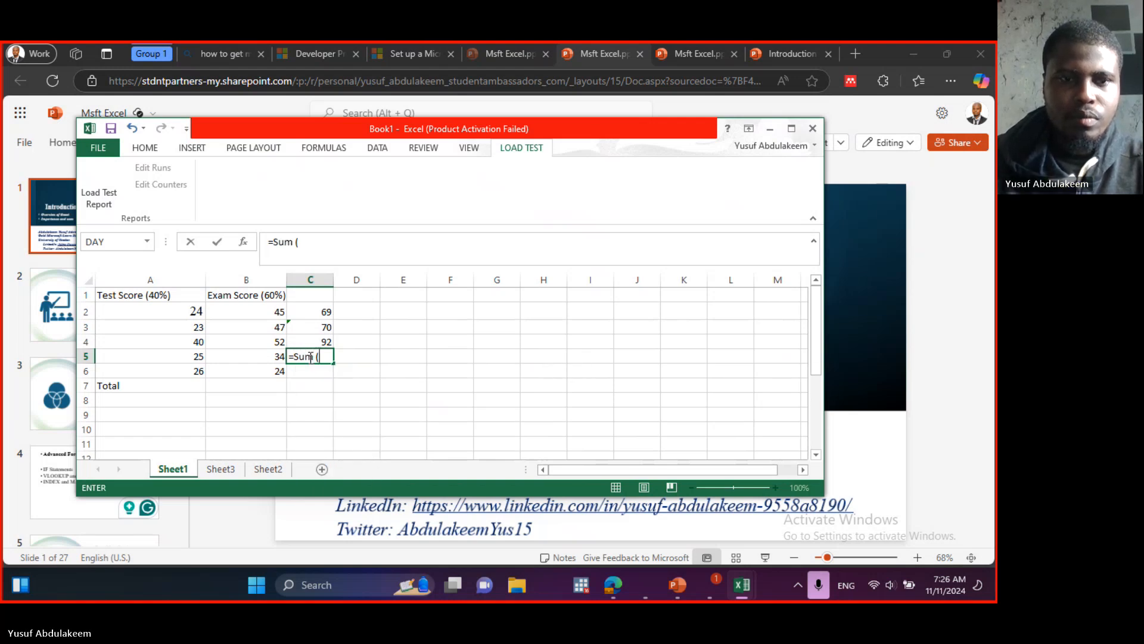
pyautogui.write('(A')
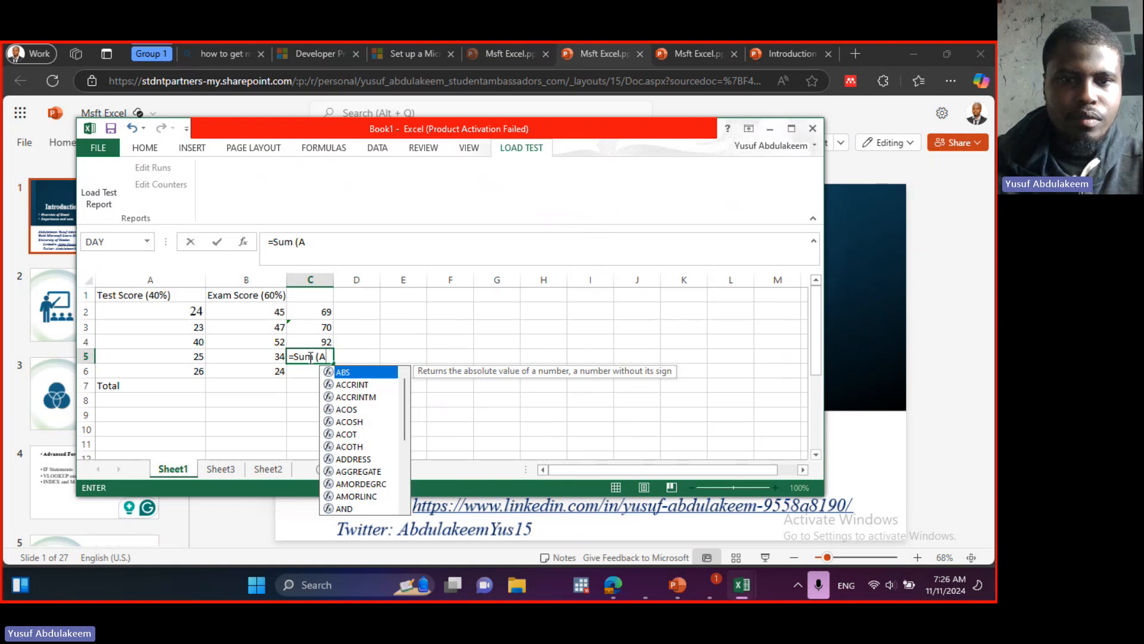
pyautogui.write('5 +')
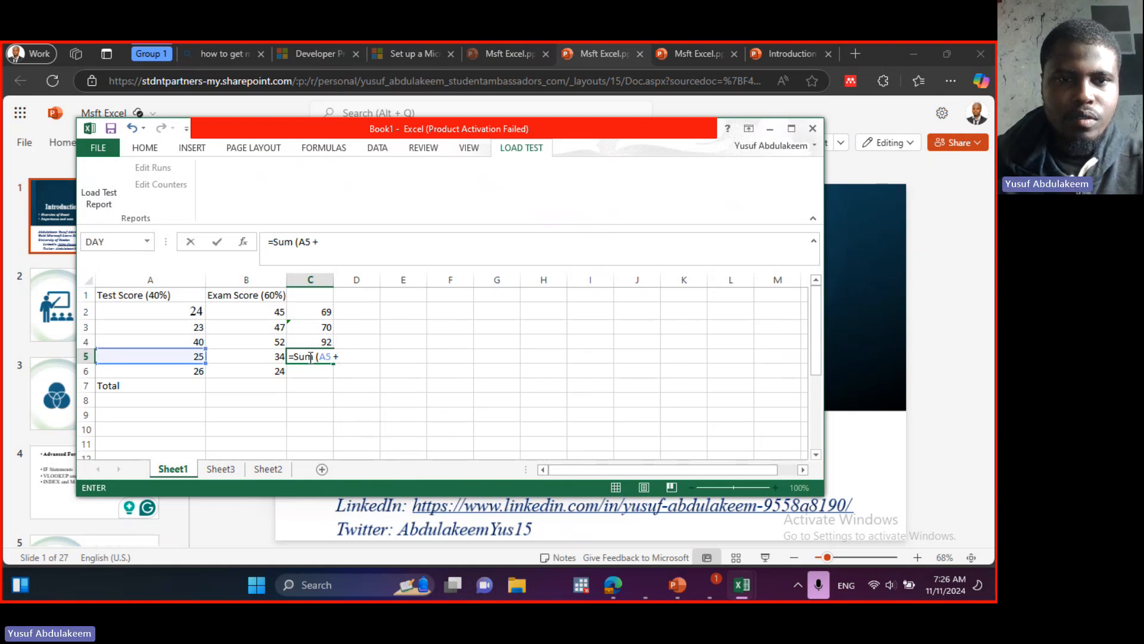
pyautogui.write('B')
pyautogui.press('BackSpace')
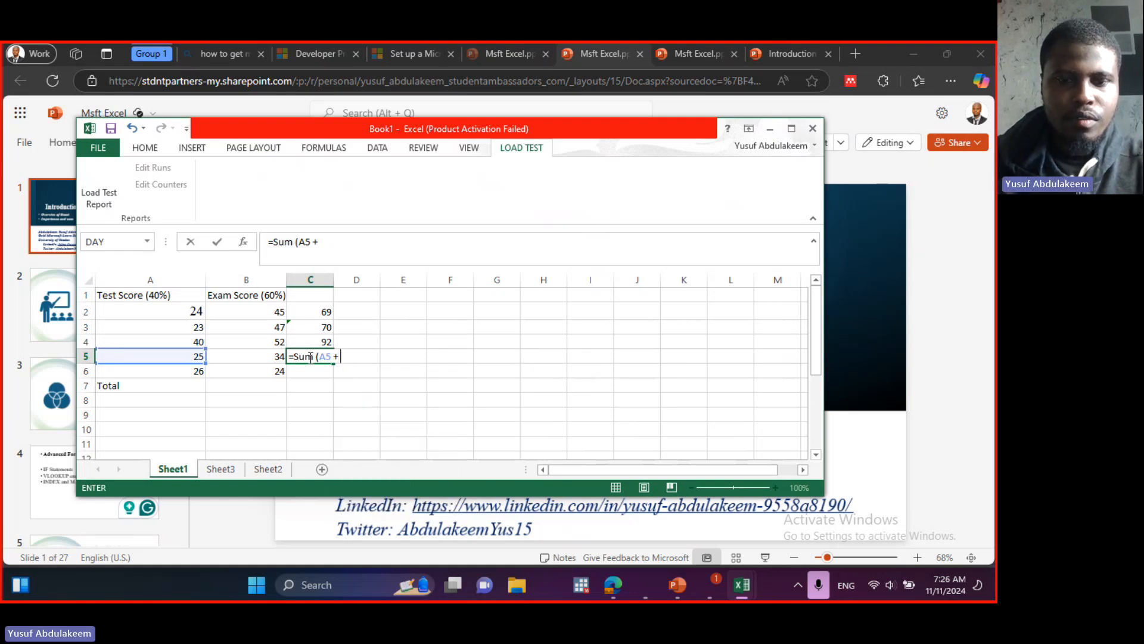
pyautogui.write('B5)')
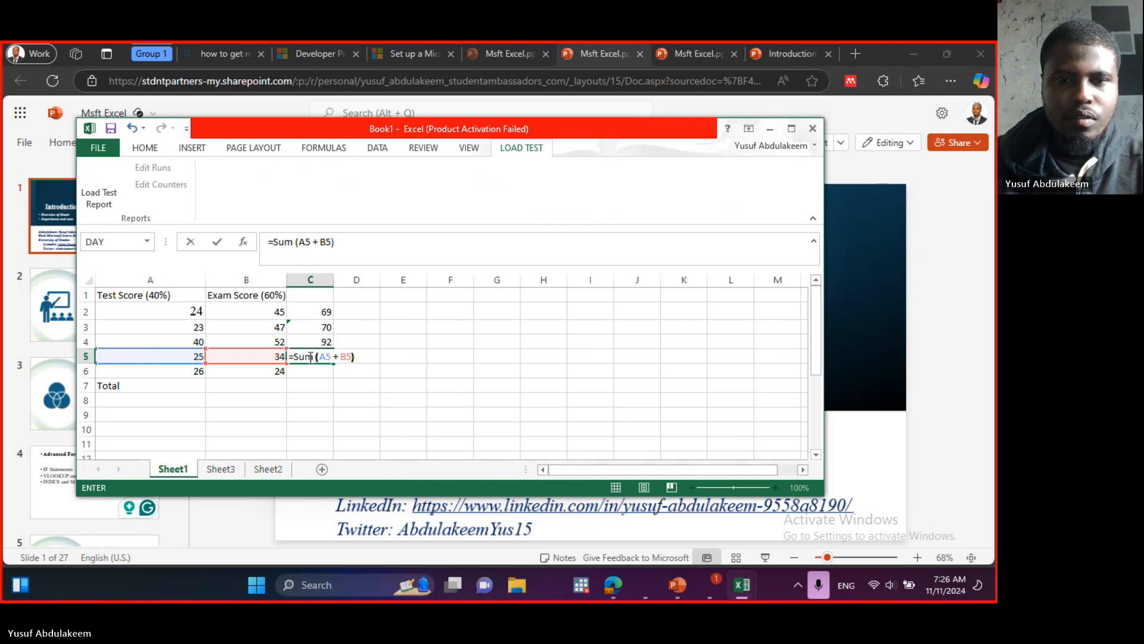
pyautogui.press('Return')
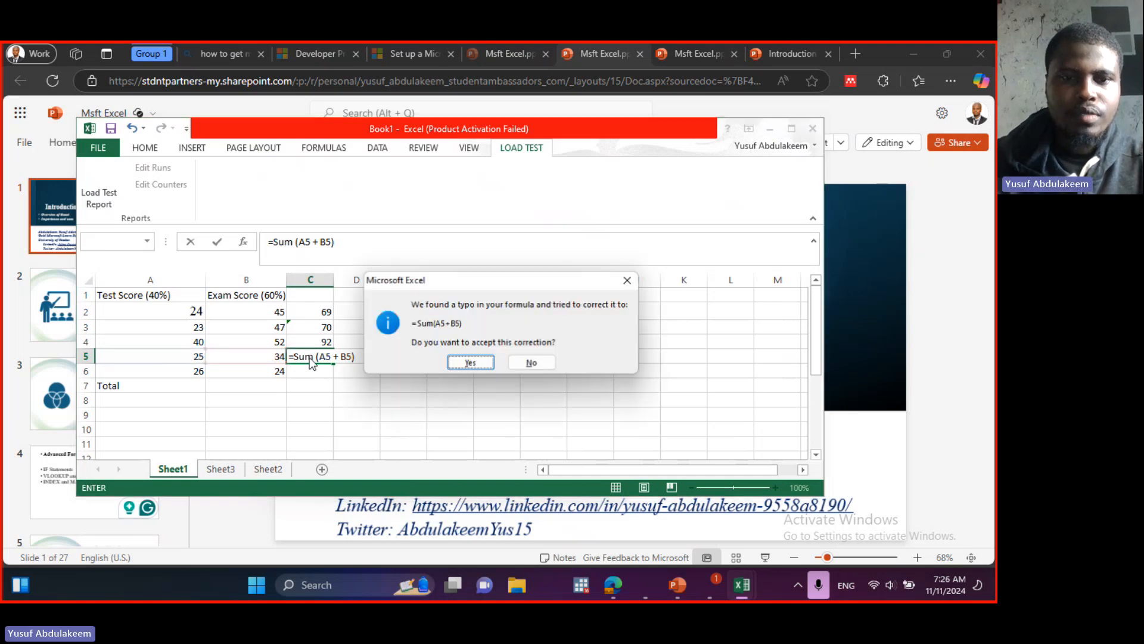
pyautogui.click(470, 363)
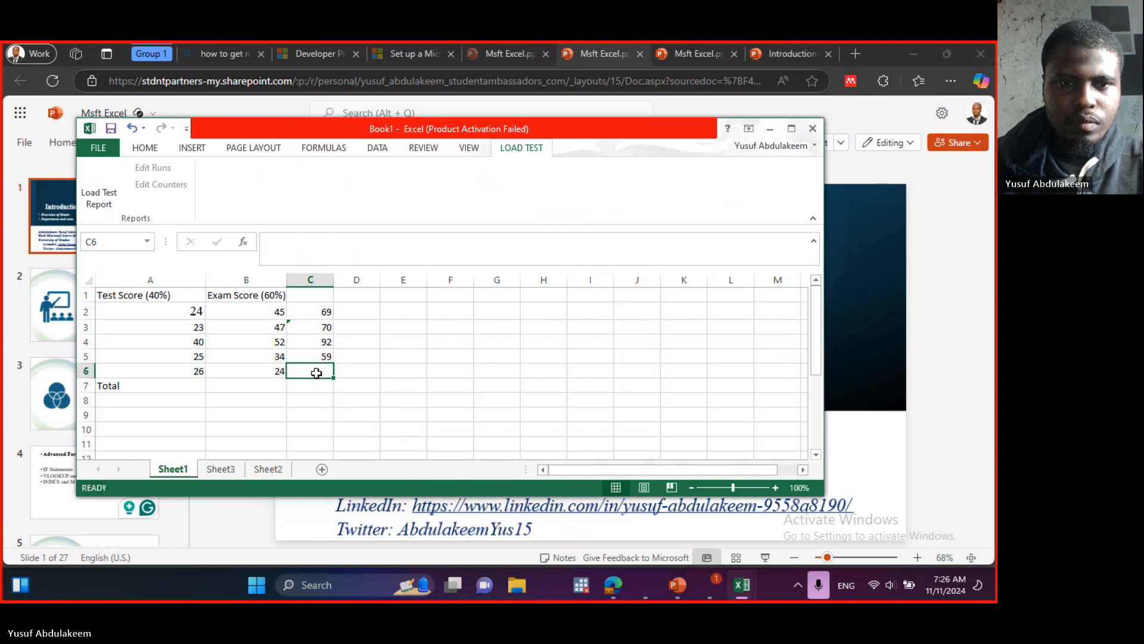
# Enter the formula =sum(A6+B6) in cell C6 to total that row's scores
pyautogui.write('=')
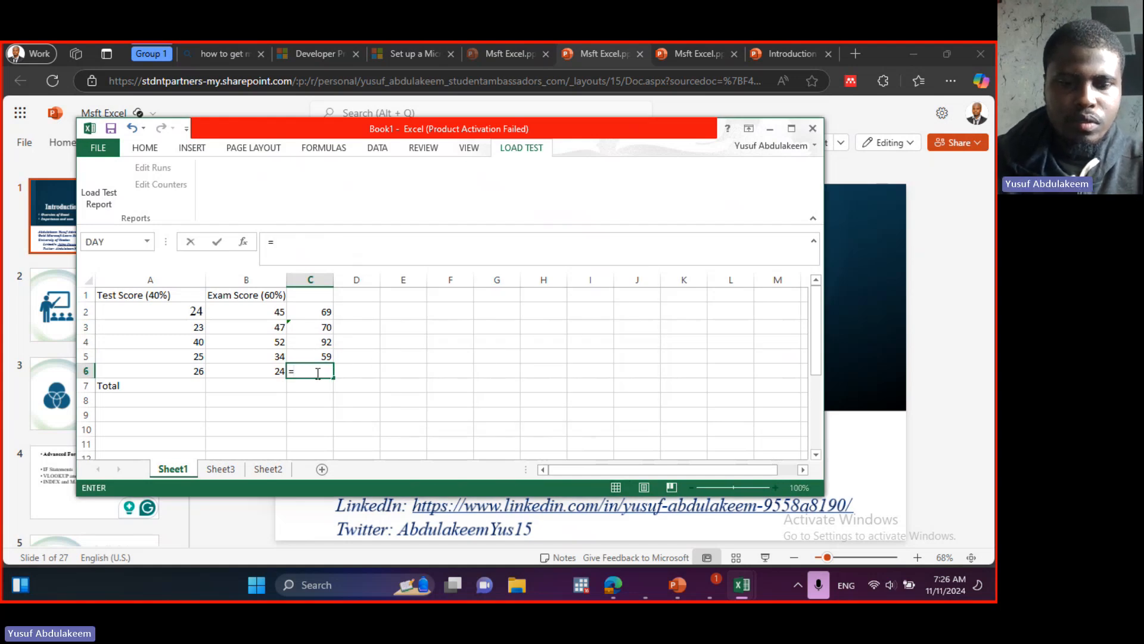
pyautogui.write('sum(')
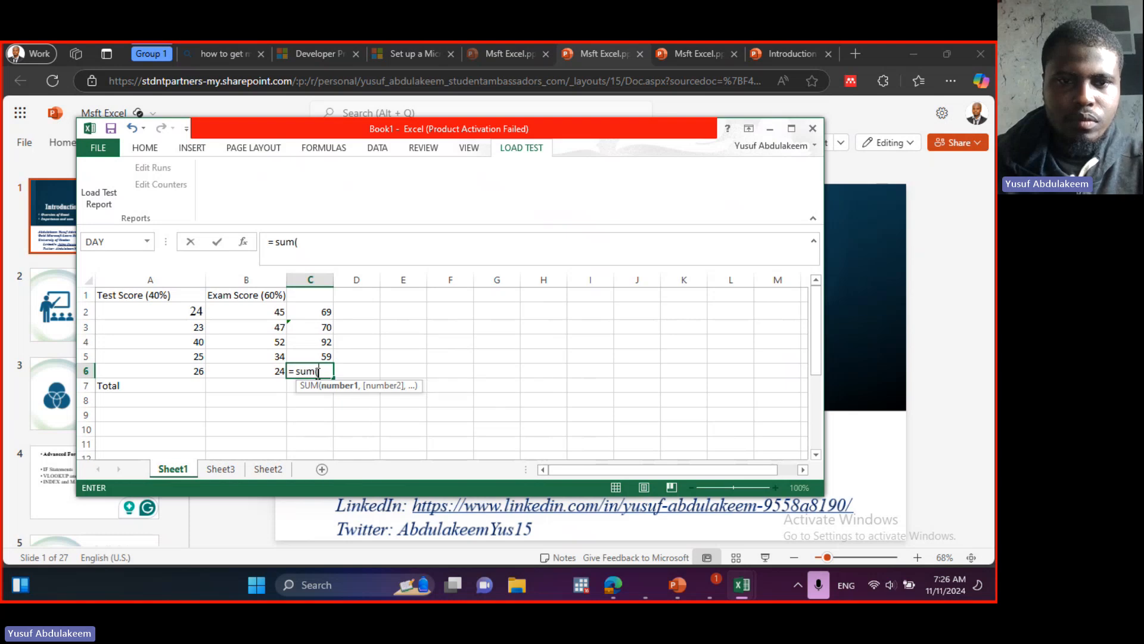
pyautogui.write('A')
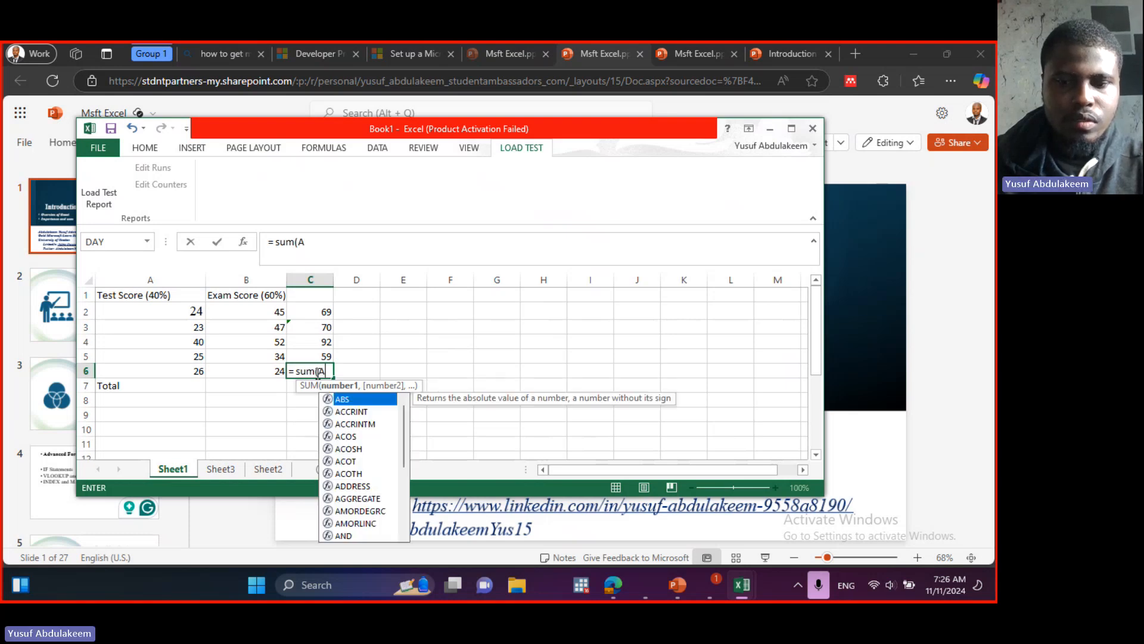
pyautogui.write('6')
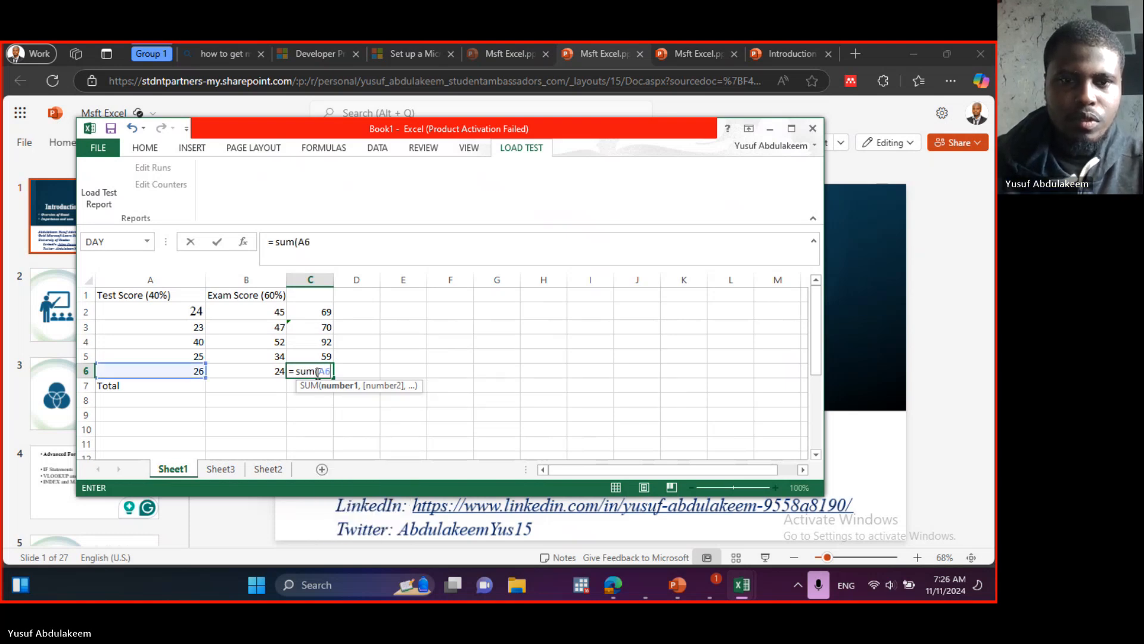
pyautogui.write('+B6)')
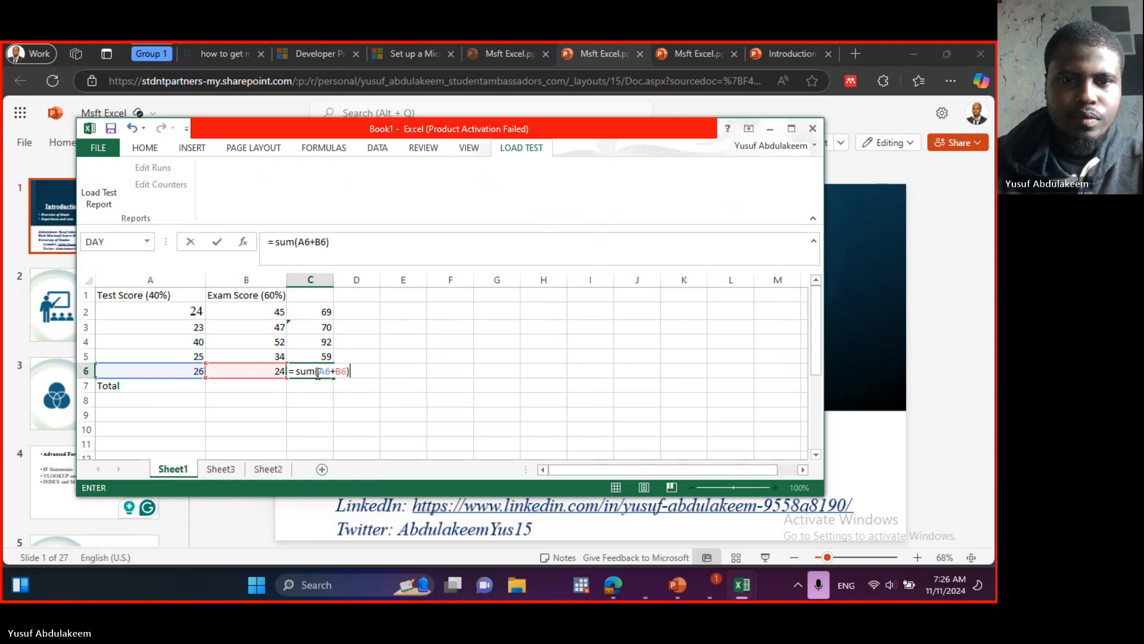
pyautogui.press('Return')
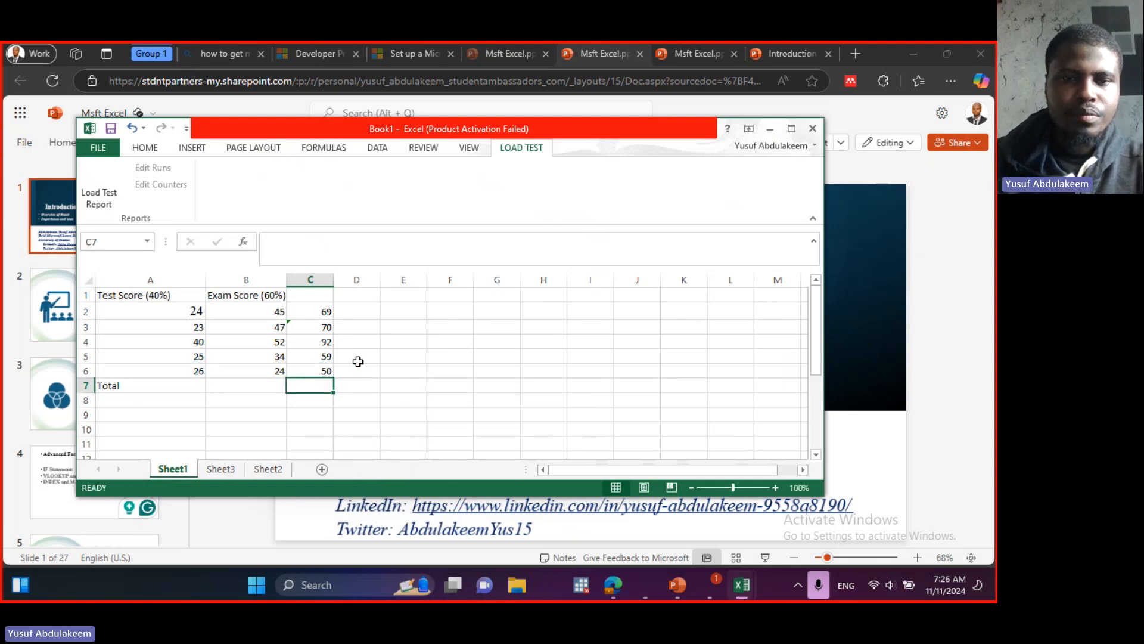
# Enter the heading Addition in cell C1 above the row totals, correcting its spelling
pyautogui.press('Up')
pyautogui.click(314, 298)
pyautogui.write('Adi')
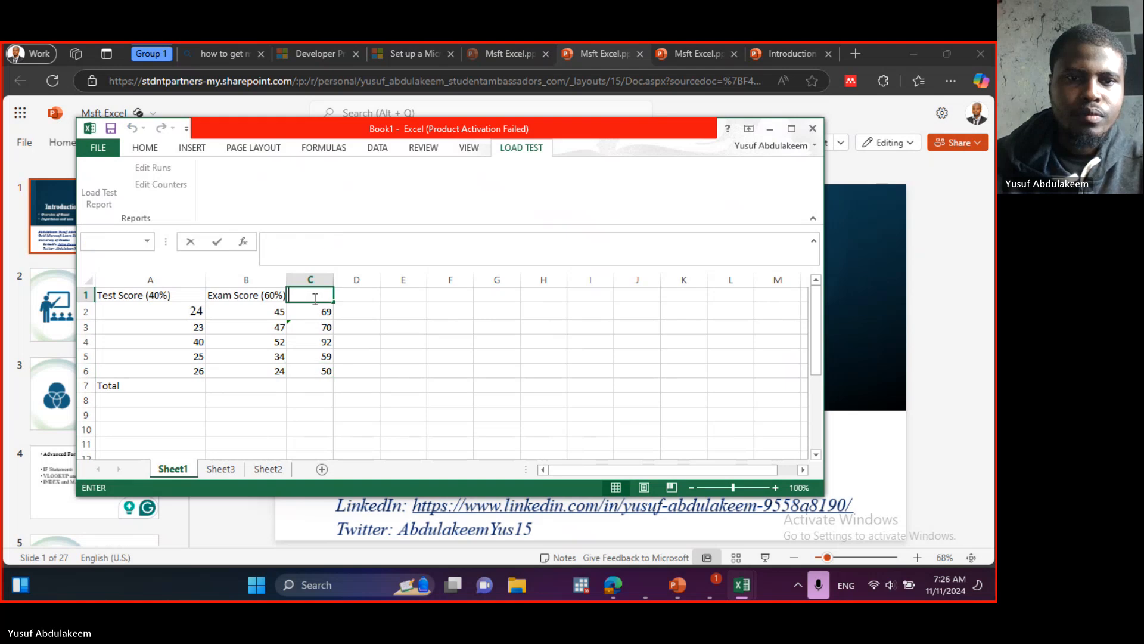
pyautogui.press('BackSpace')
pyautogui.write('d')
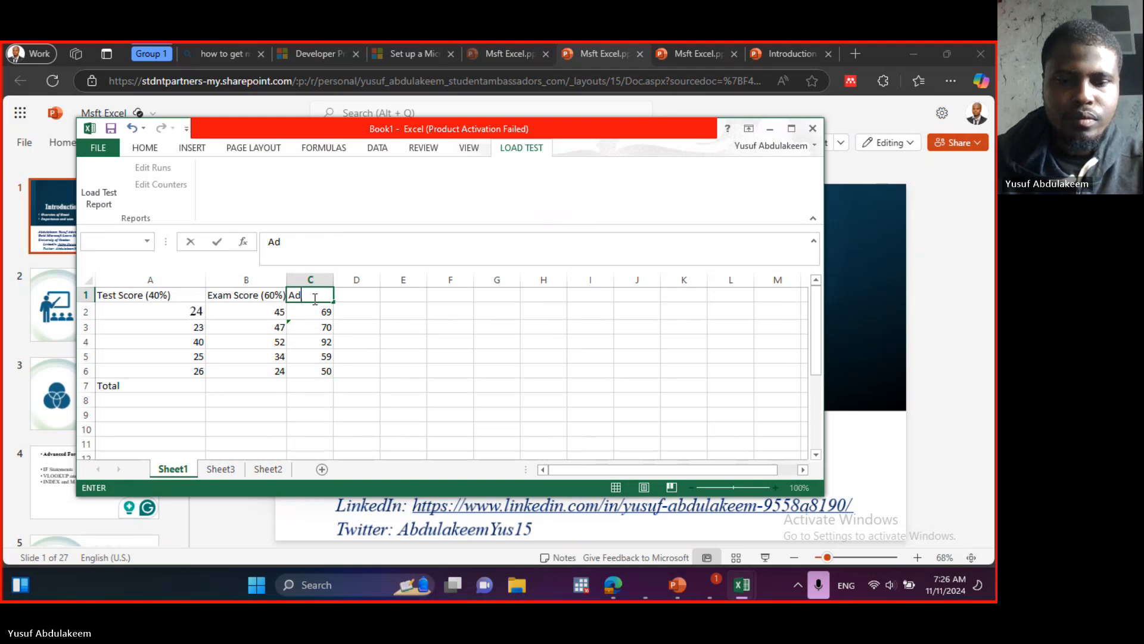
pyautogui.write('itoon')
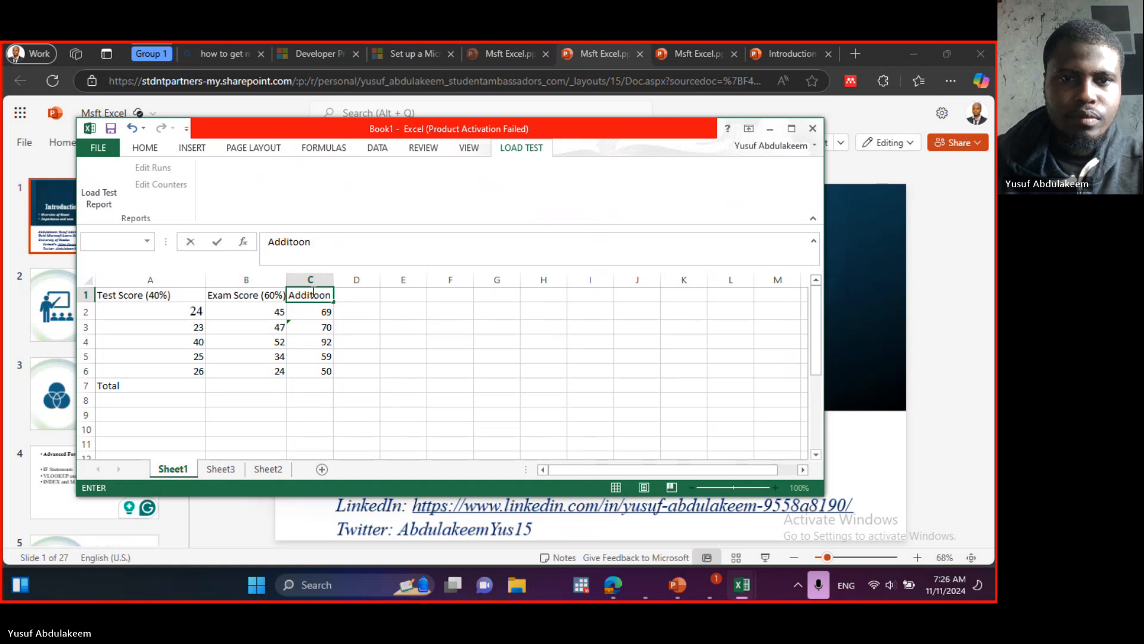
pyautogui.click(319, 296)
pyautogui.press('BackSpace')
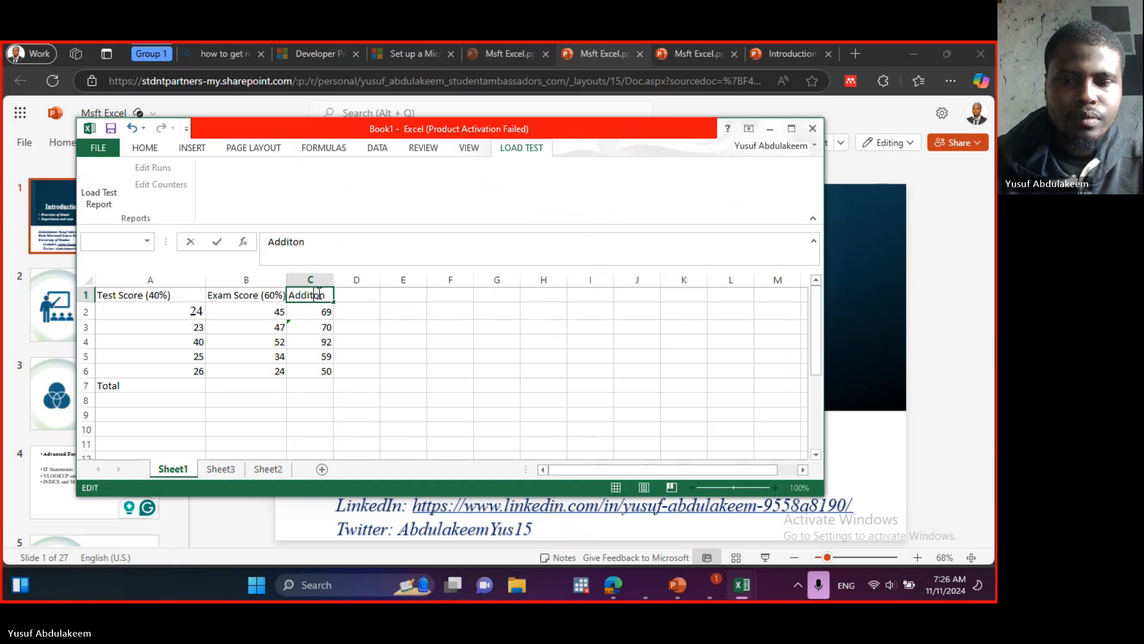
pyautogui.write('i')
# Enter the heading Subtraction in cell D1, beside the Addition heading
pyautogui.click(351, 292)
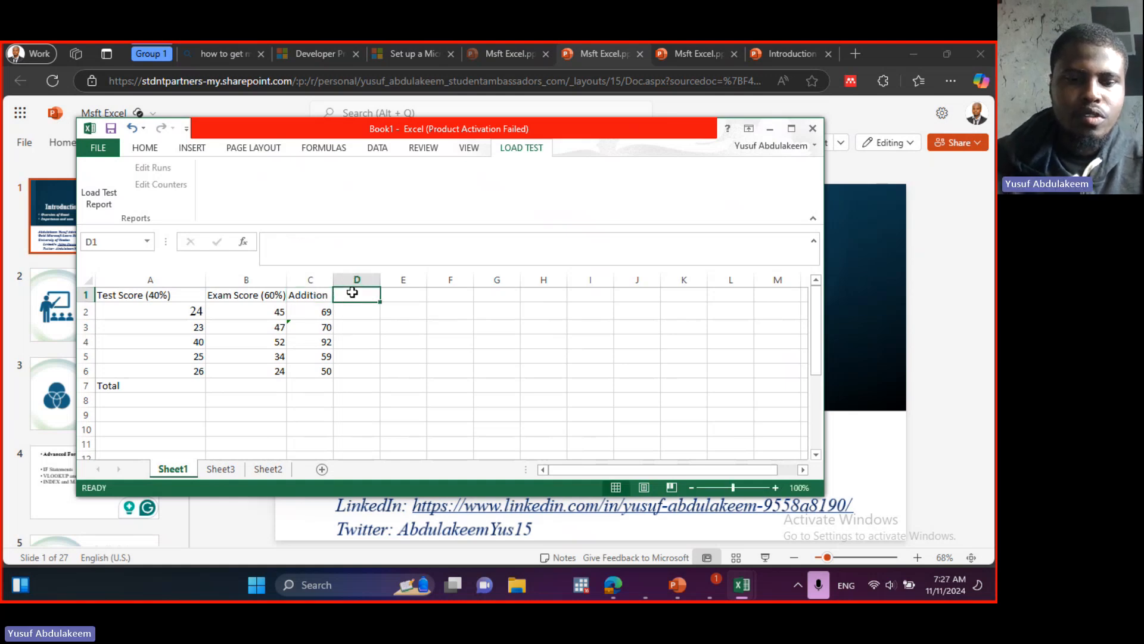
pyautogui.write('Subt')
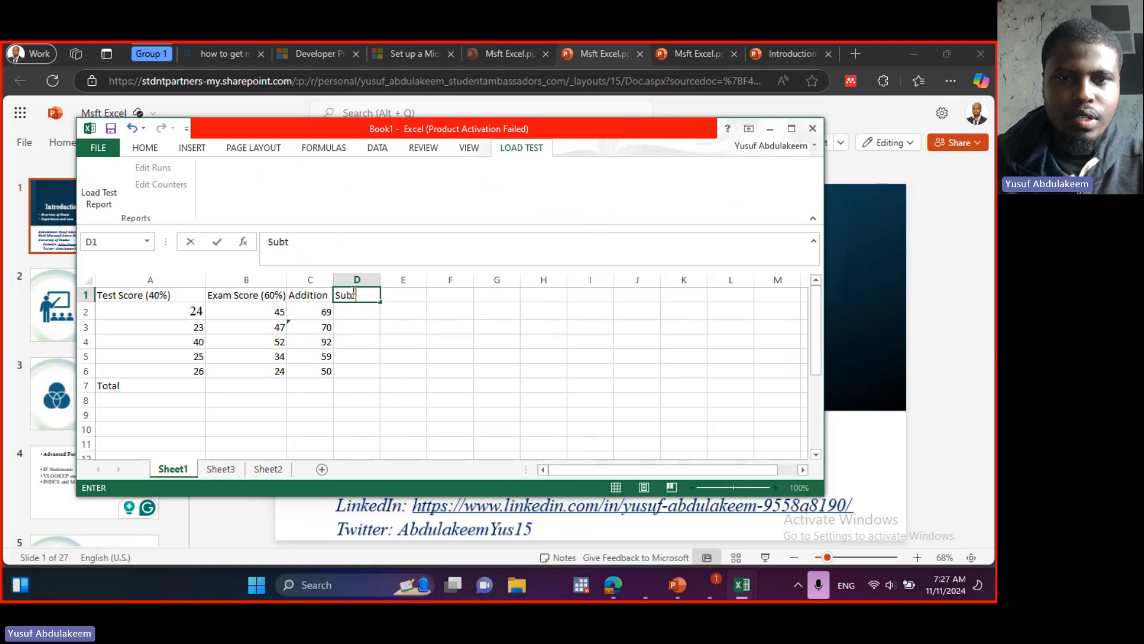
pyautogui.write('raction')
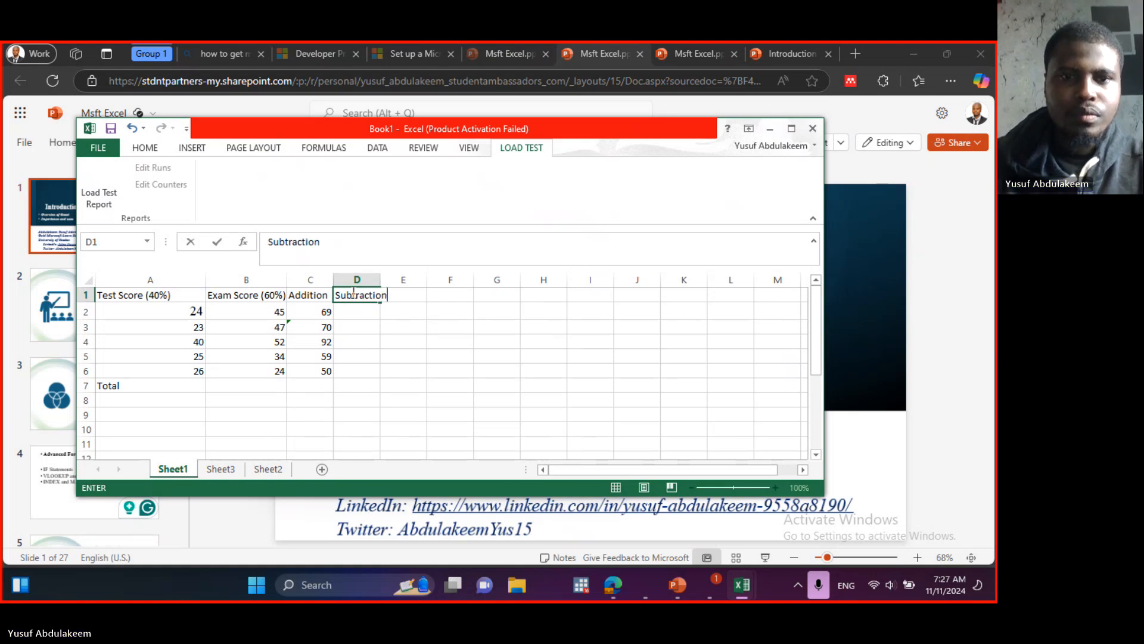
# Try to start a subtraction formula in cell D2 with function names beginning with sub, subt and subta
pyautogui.click(358, 315)
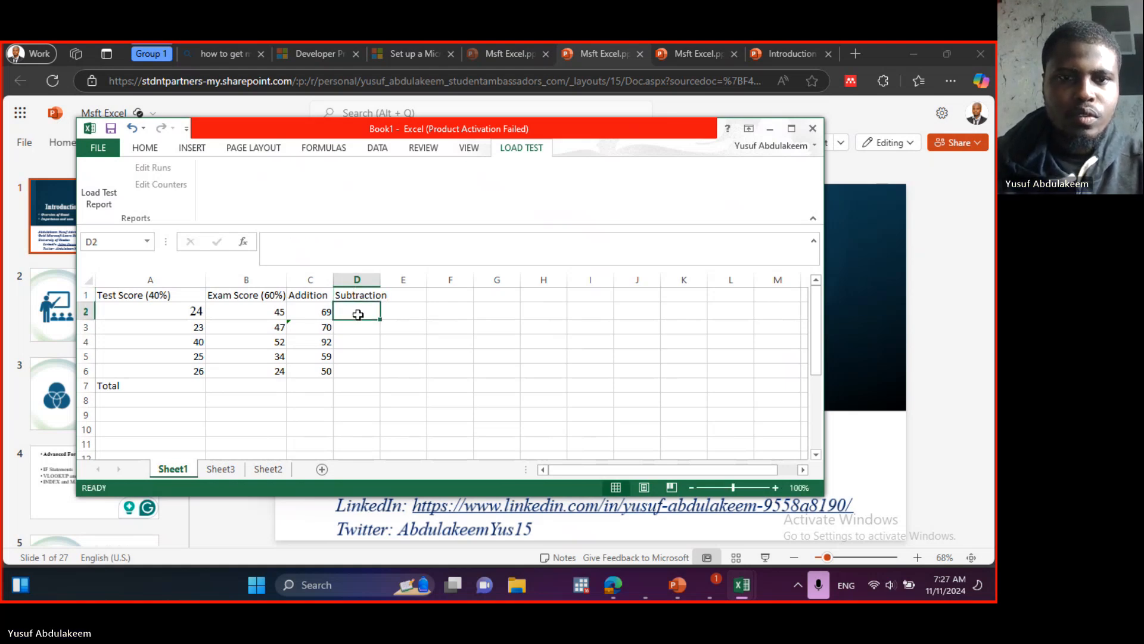
pyautogui.doubleClick(358, 315)
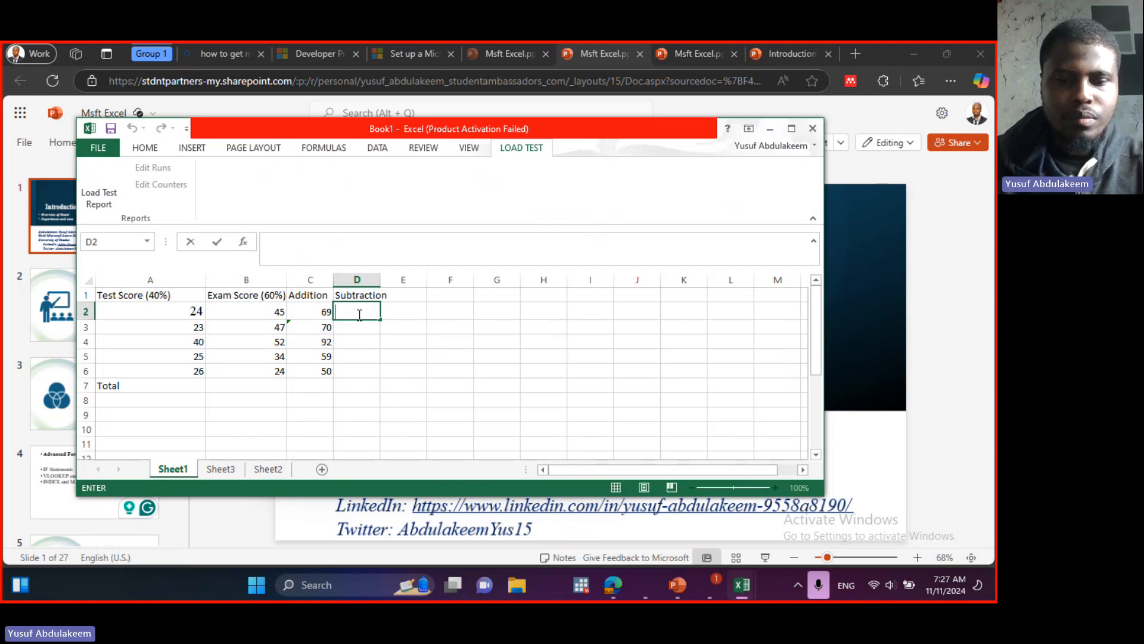
pyautogui.write('sub')
pyautogui.press('BackSpace')
pyautogui.press('BackSpace')
pyautogui.press('BackSpace')
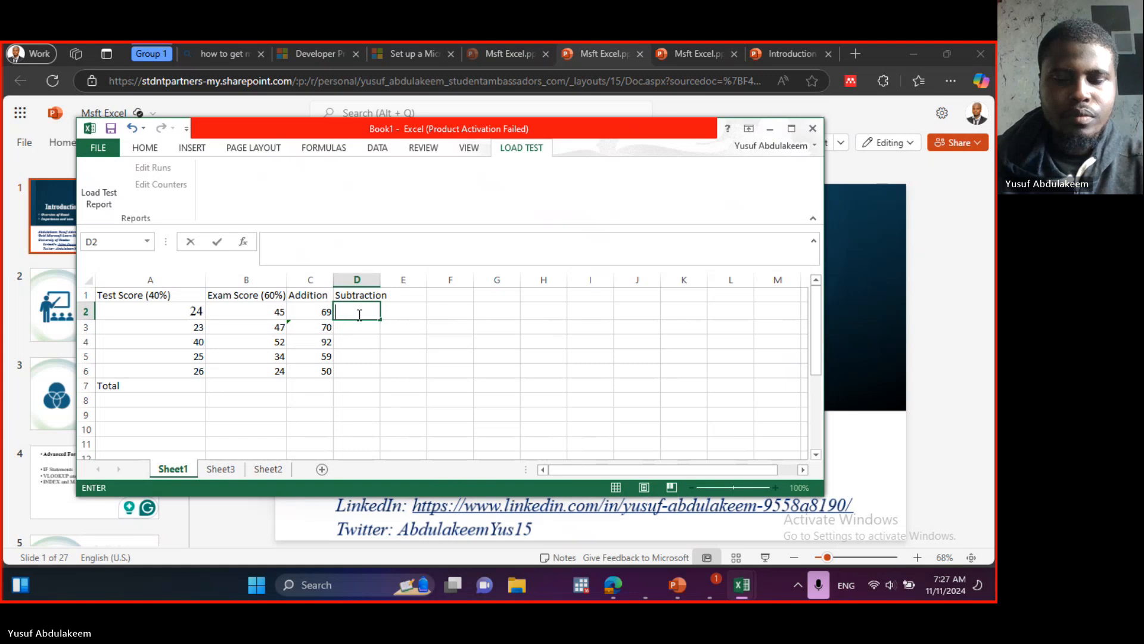
pyautogui.write('+')
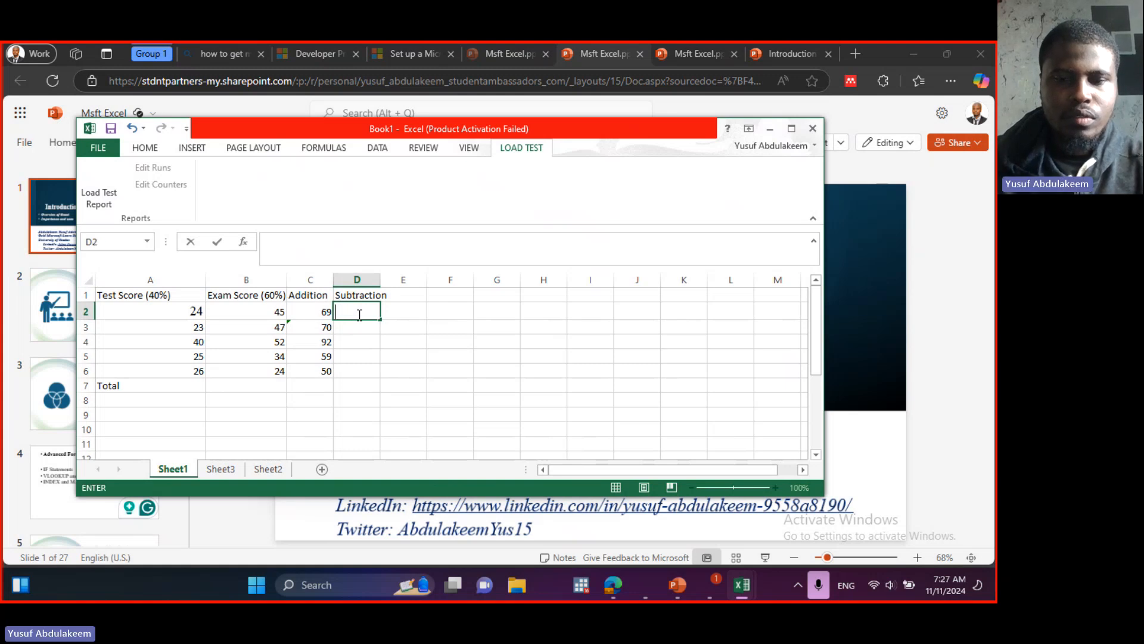
pyautogui.press('BackSpace')
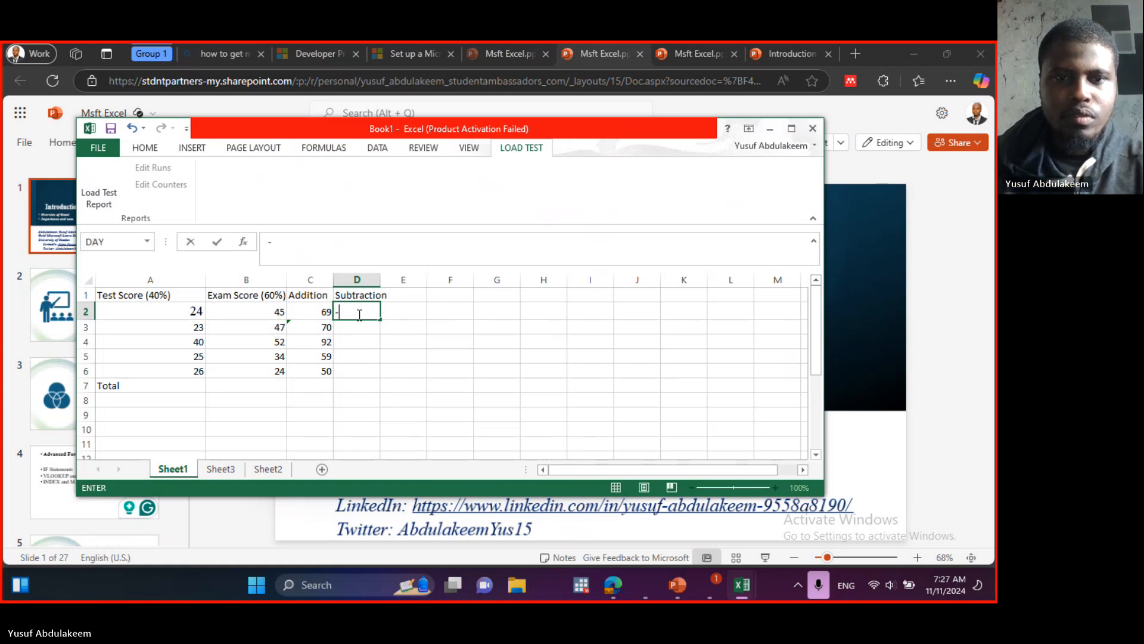
pyautogui.write('= ')
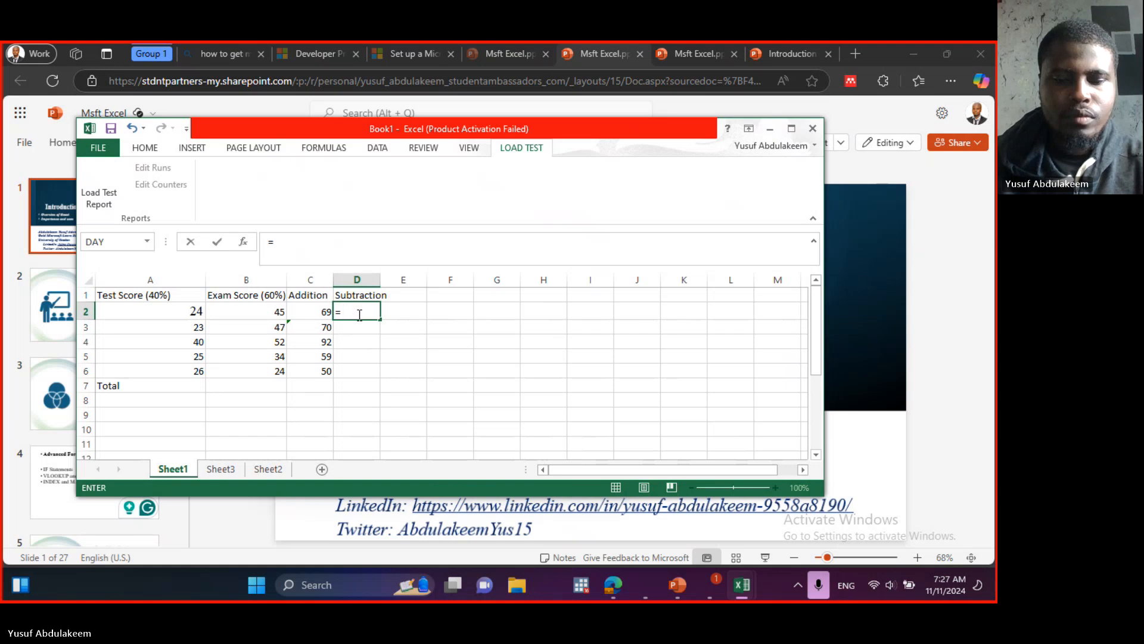
pyautogui.write('sub')
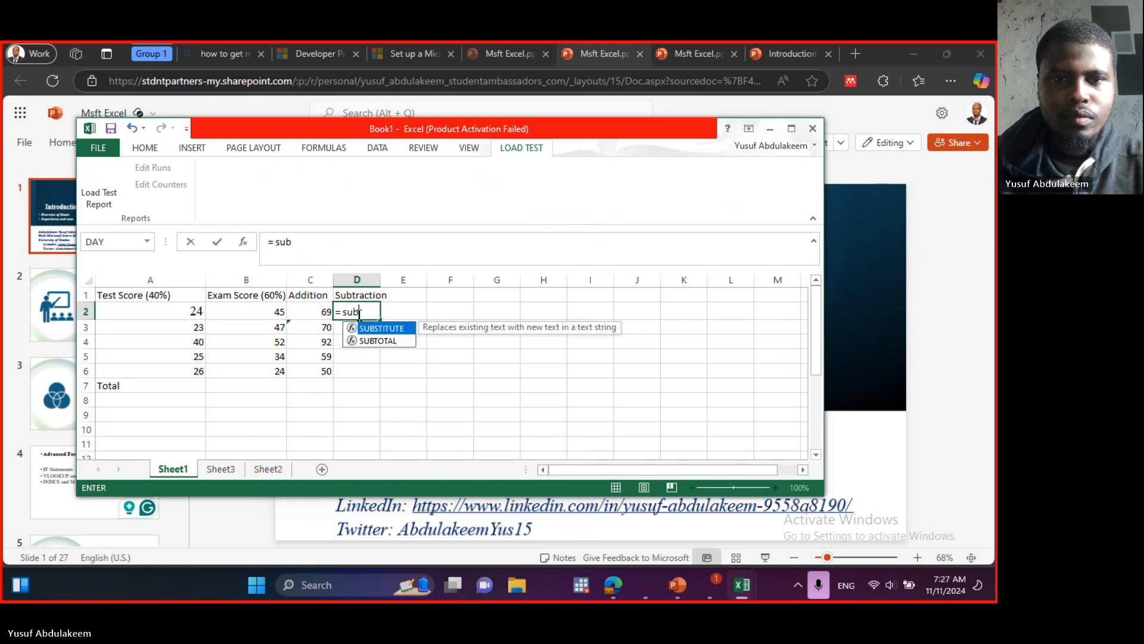
pyautogui.write('t')
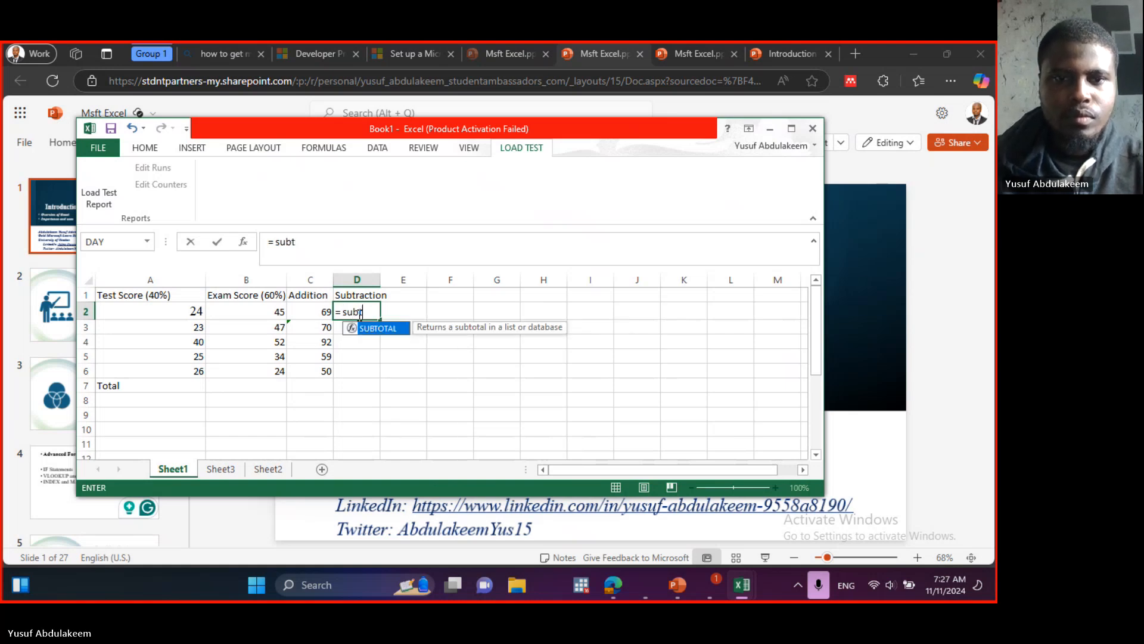
pyautogui.press('BackSpace')
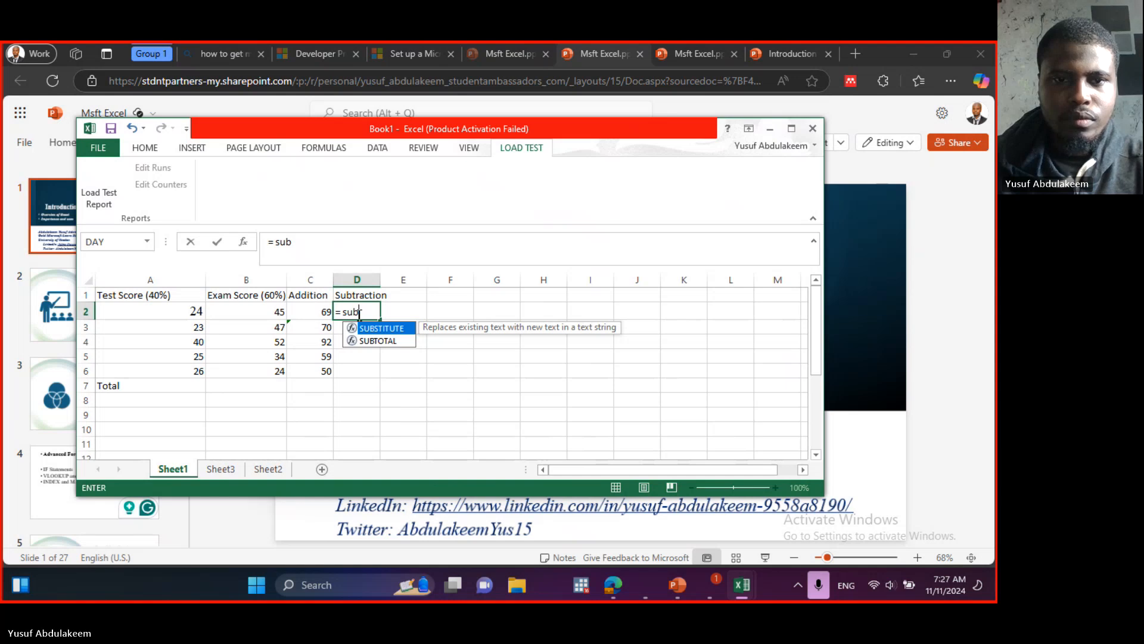
pyautogui.write('t')
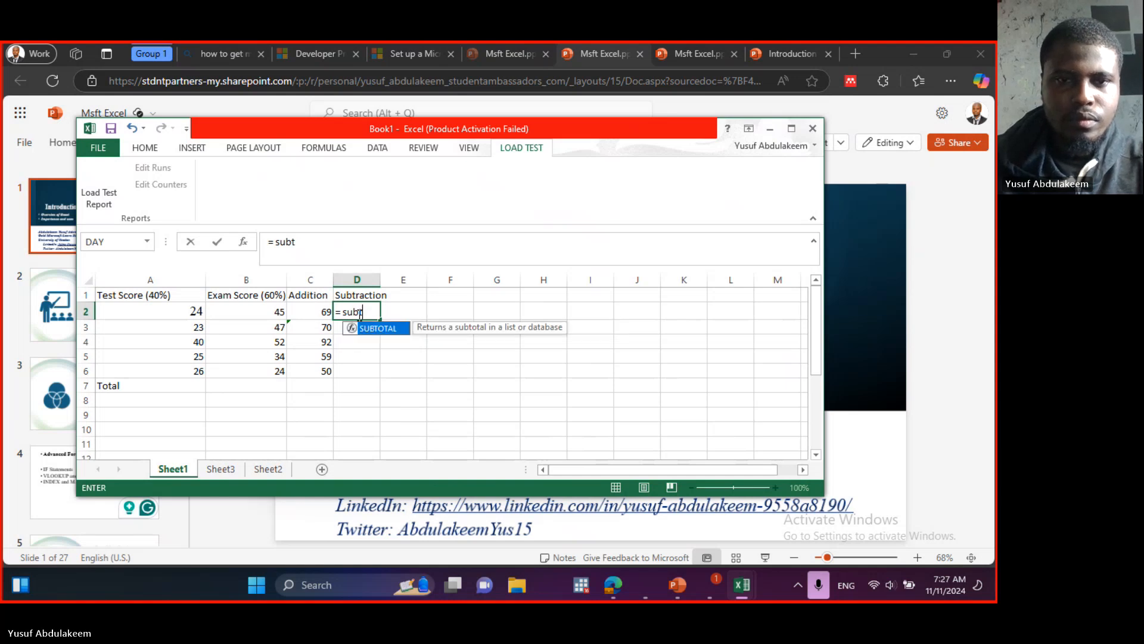
pyautogui.press('BackSpace')
pyautogui.press('BackSpace')
pyautogui.press('BackSpace')
pyautogui.press('BackSpace')
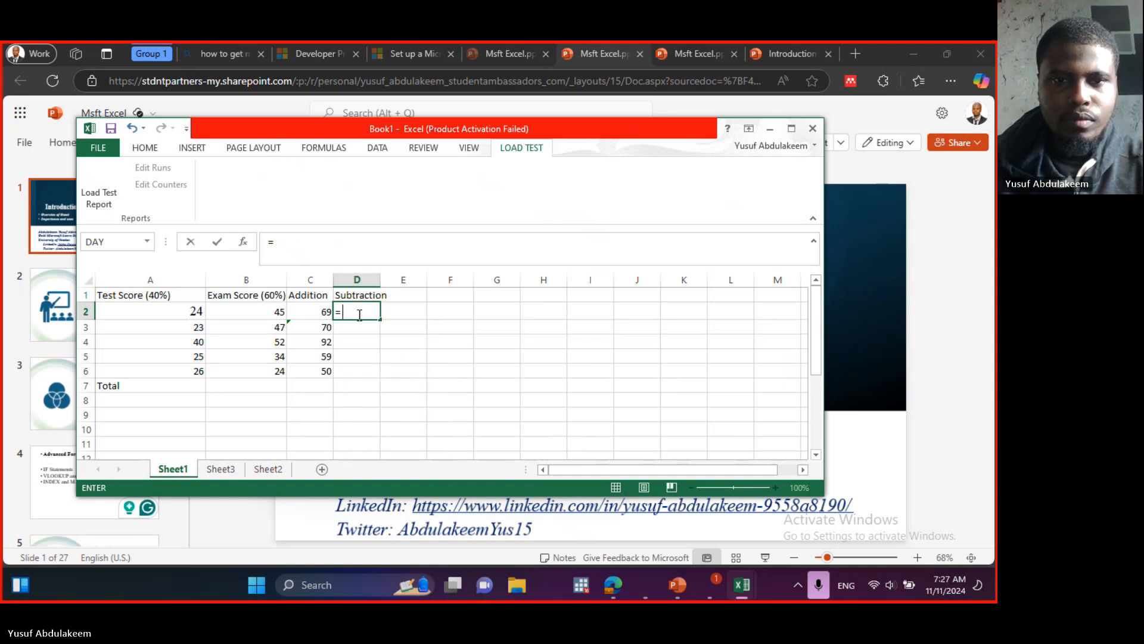
pyautogui.write('subta')
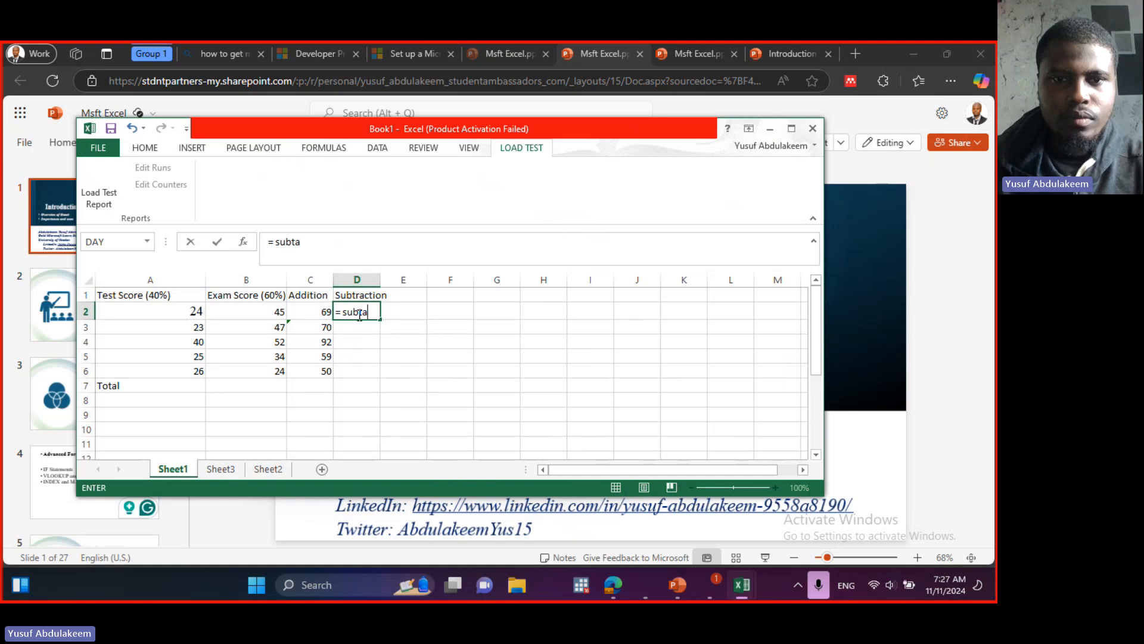
pyautogui.write('ct')
pyautogui.press('BackSpace')
pyautogui.press('BackSpace')
pyautogui.press('BackSpace')
pyautogui.press('BackSpace')
pyautogui.press('BackSpace')
pyautogui.press('BackSpace')
pyautogui.press('BackSpace')
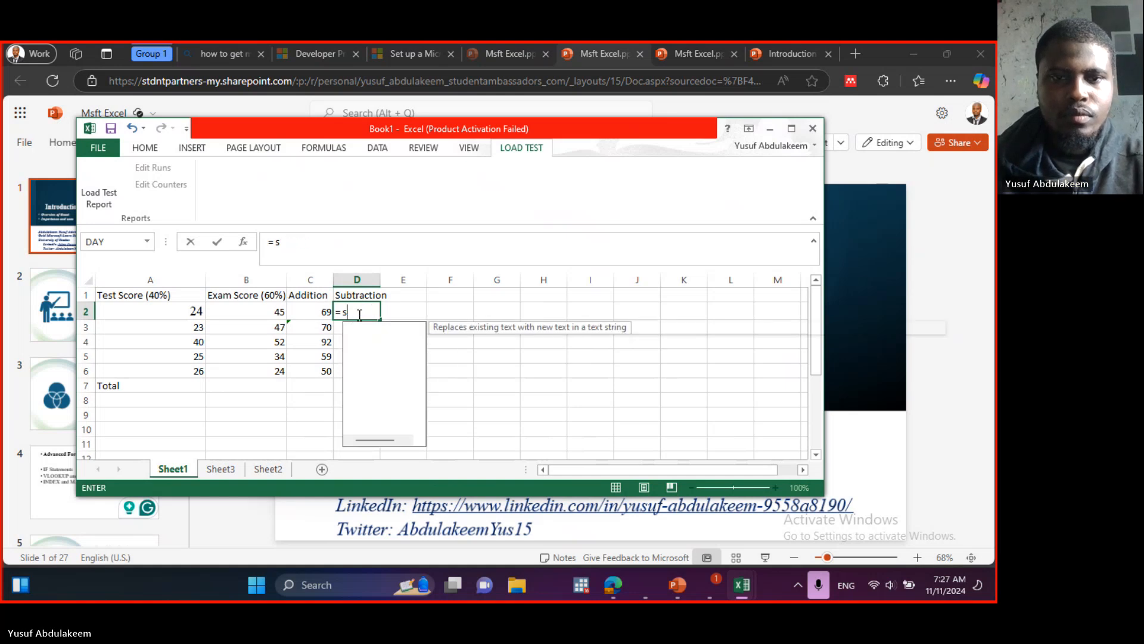
# Try a function name beginning with minu in the cell D2 formula, and clear it back to the equals sign
pyautogui.write('minu')
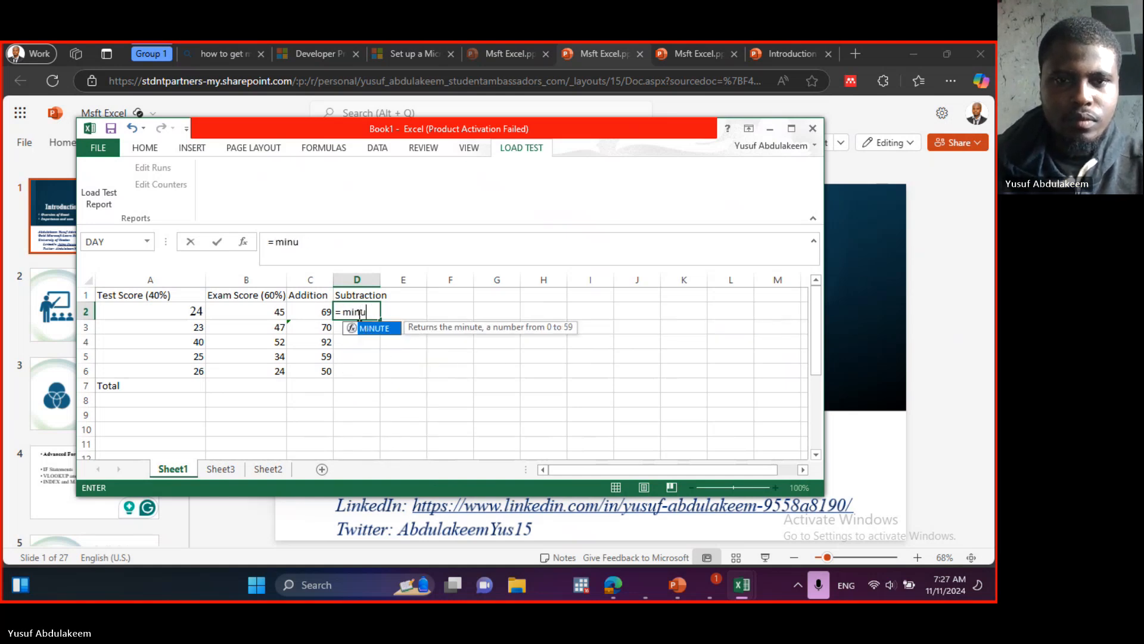
pyautogui.press('BackSpace')
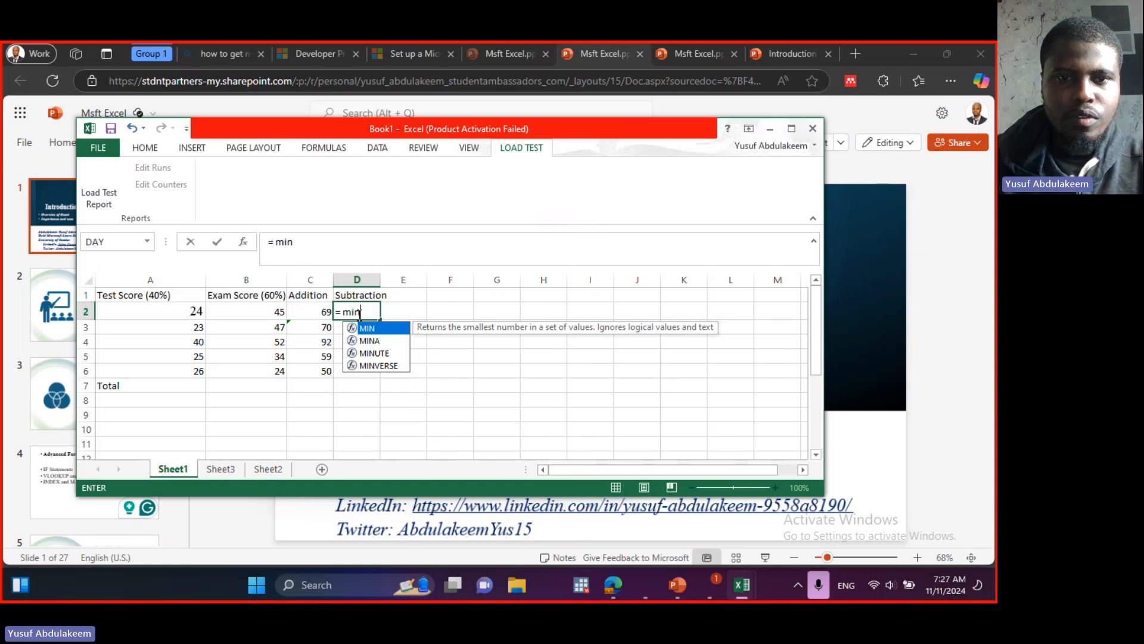
pyautogui.press('BackSpace')
pyautogui.press('BackSpace')
pyautogui.press('BackSpace')
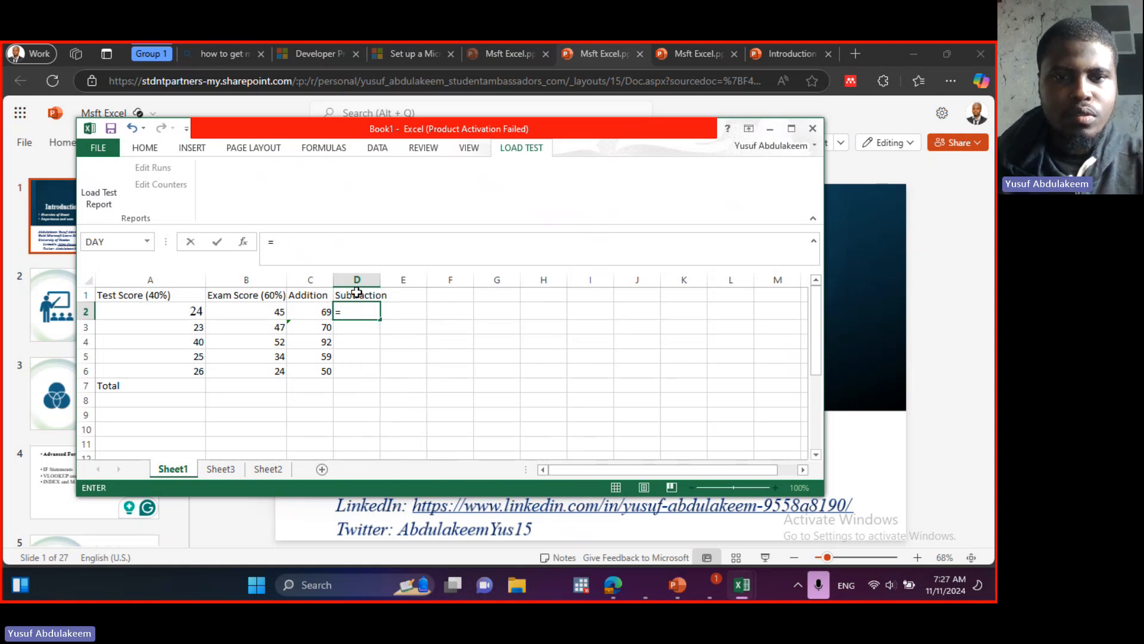
# Replace the Subtraction heading in cell D1 with Multiplication
pyautogui.click(357, 294)
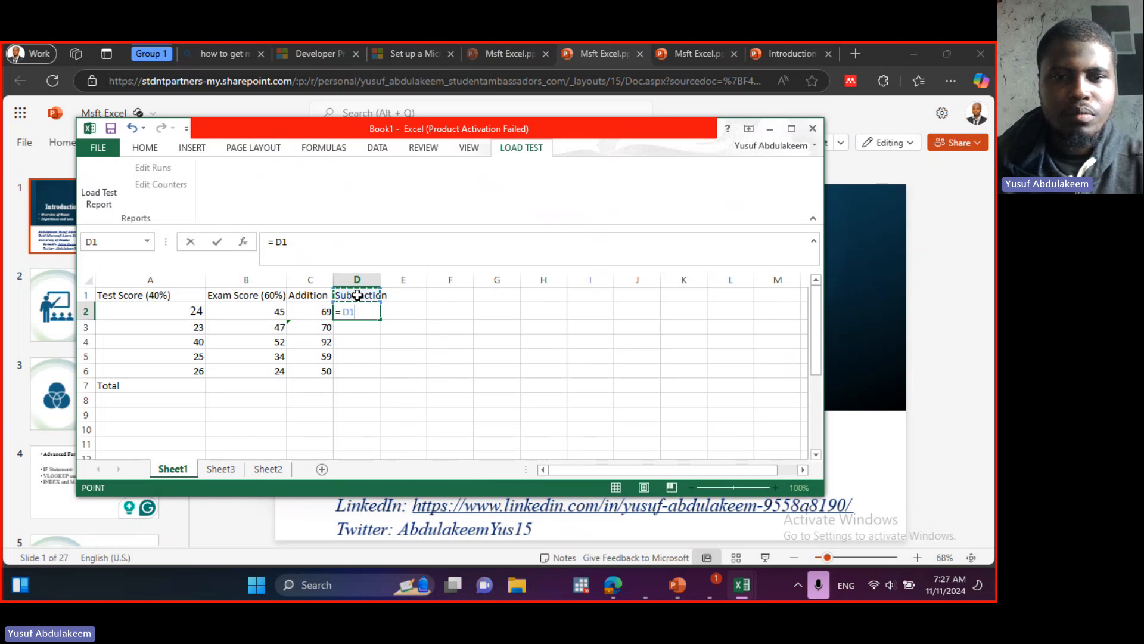
pyautogui.write('Mi')
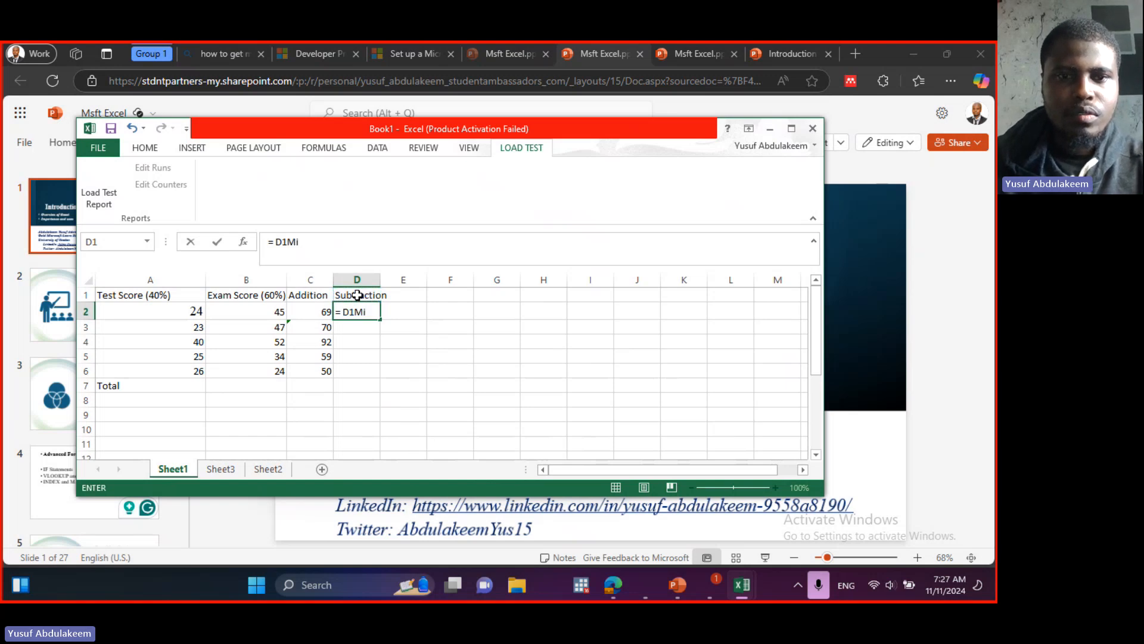
pyautogui.doubleClick(357, 295)
pyautogui.write('A')
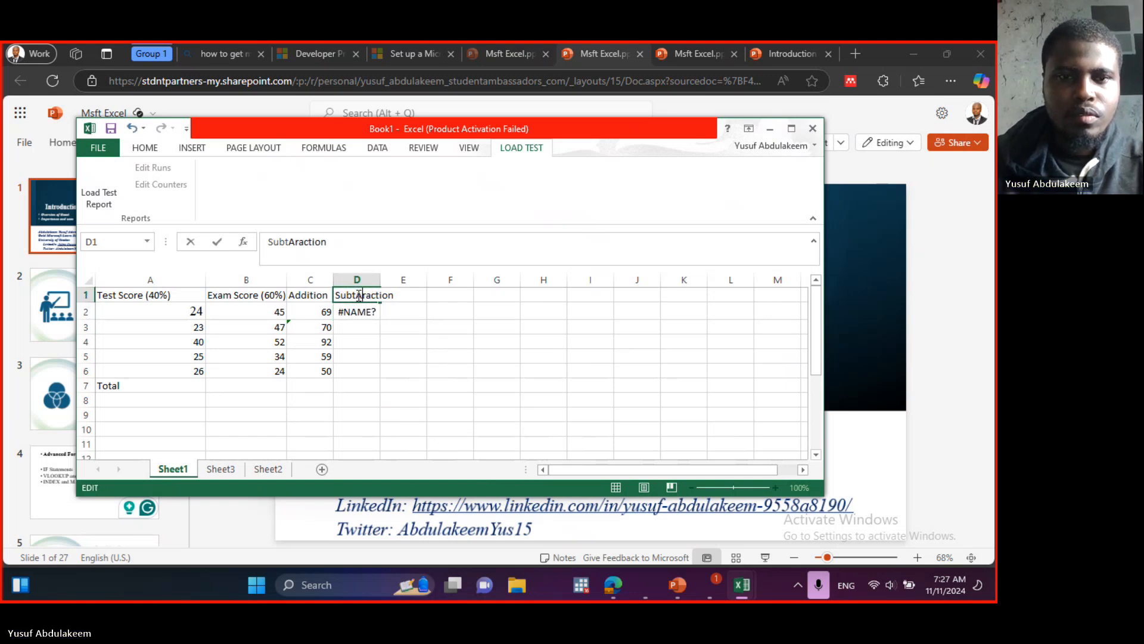
pyautogui.press('BackSpace')
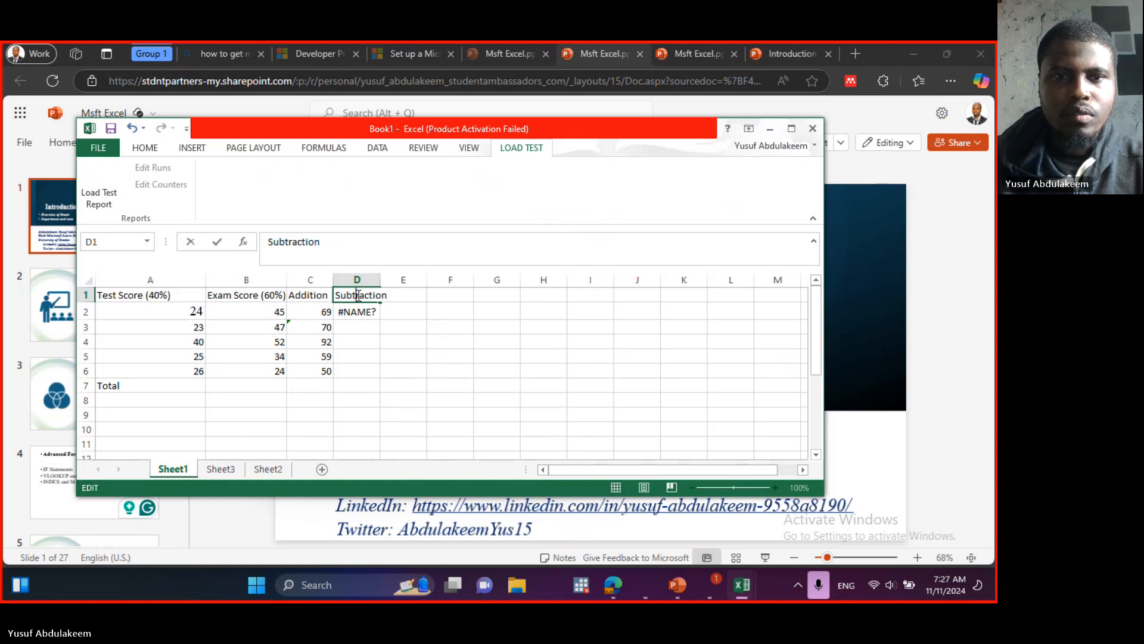
pyautogui.moveTo(387, 295); pyautogui.dragTo(334, 302)
pyautogui.write('Mniu')
pyautogui.press('BackSpace')
pyautogui.press('BackSpace')
pyautogui.press('Left')
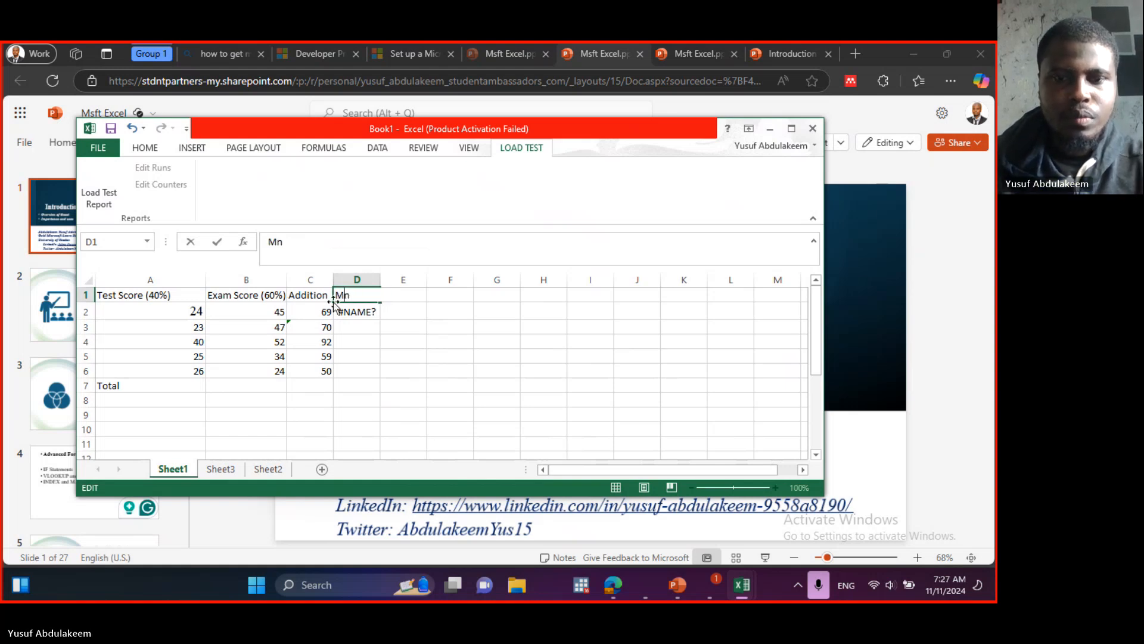
pyautogui.write('ultiplic')
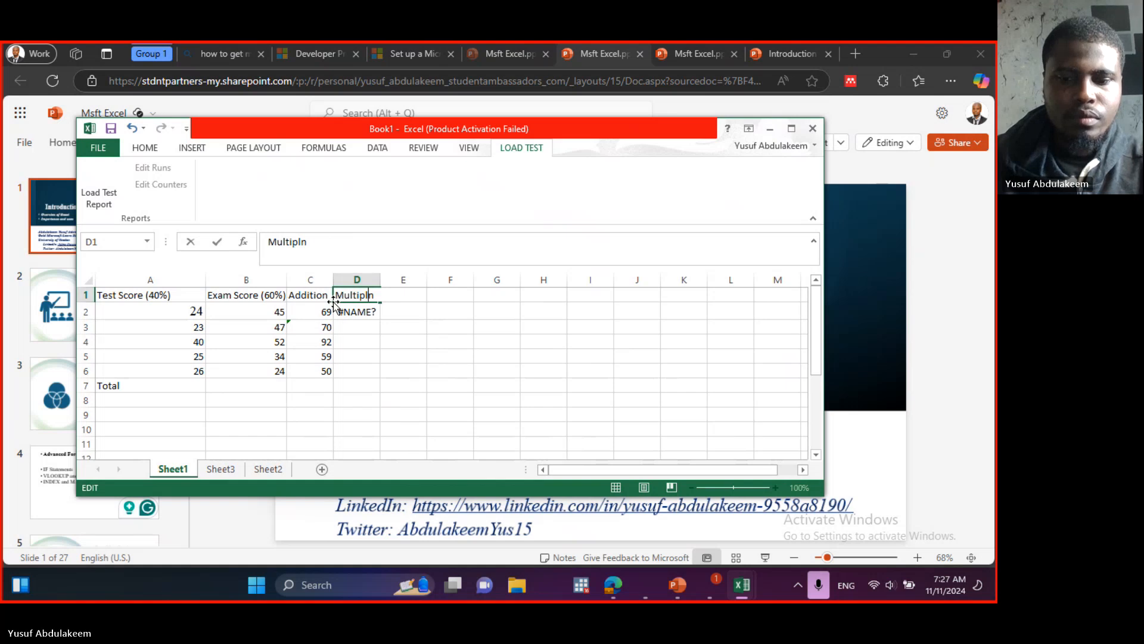
pyautogui.write('ation')
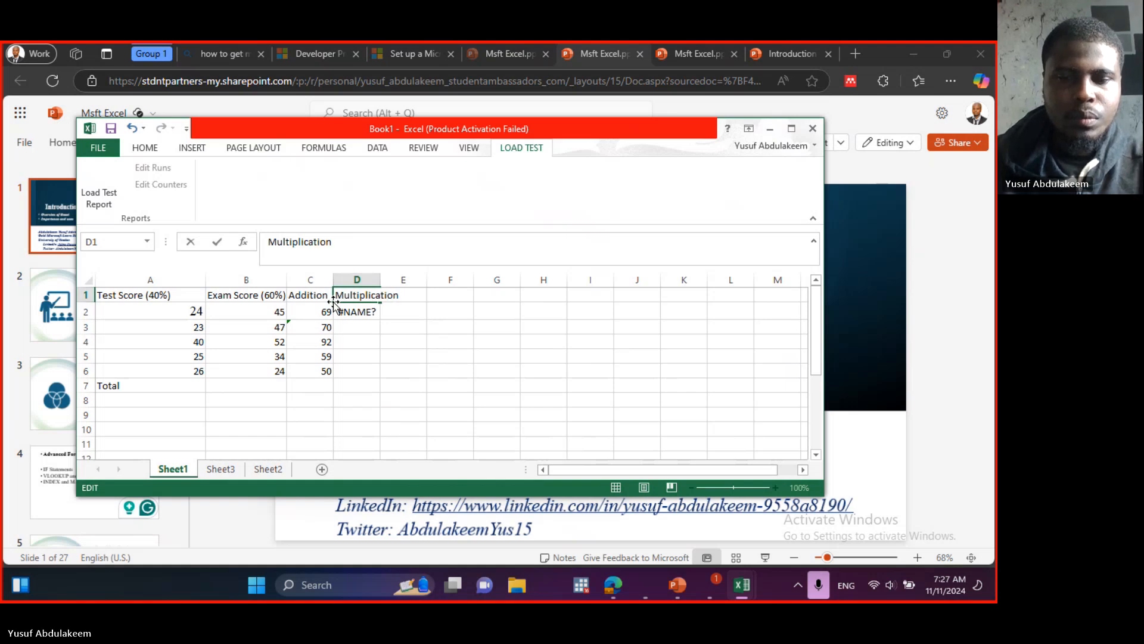
# Clear the stray text D1Mi from the formula in cell D2, keeping only the equals sign
pyautogui.click(356, 310)
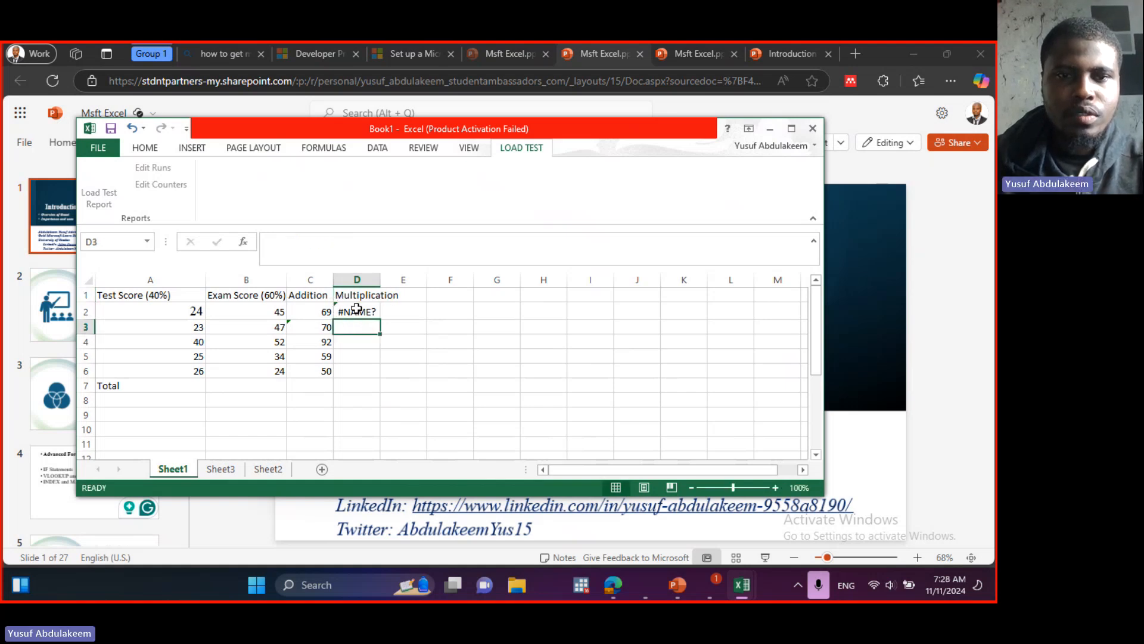
pyautogui.doubleClick(354, 311)
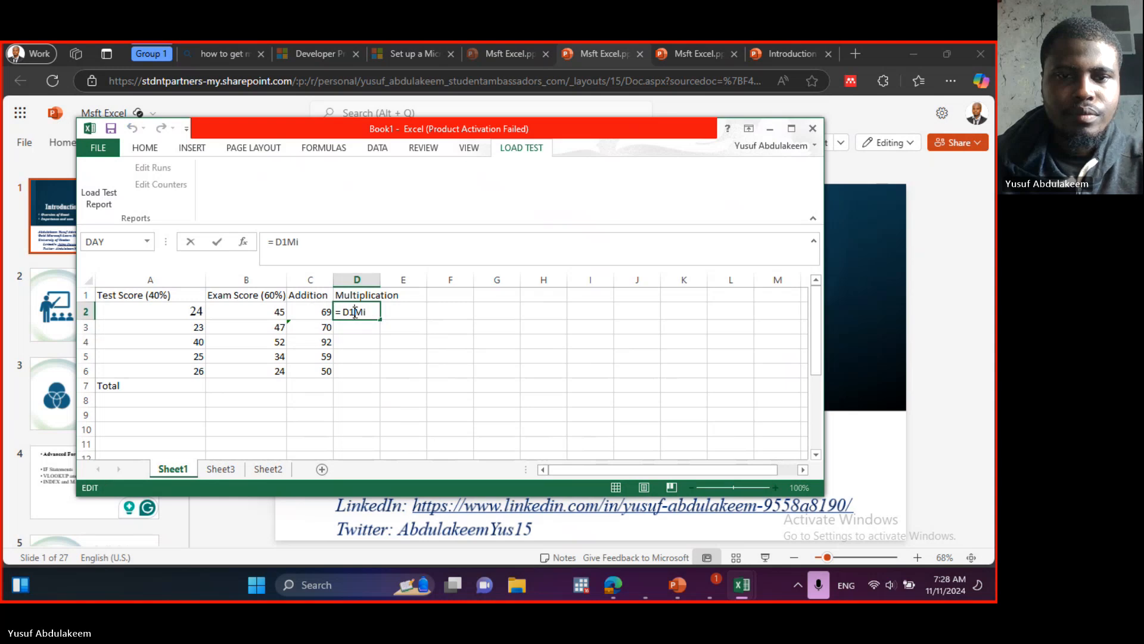
pyautogui.moveTo(366, 311); pyautogui.dragTo(346, 313)
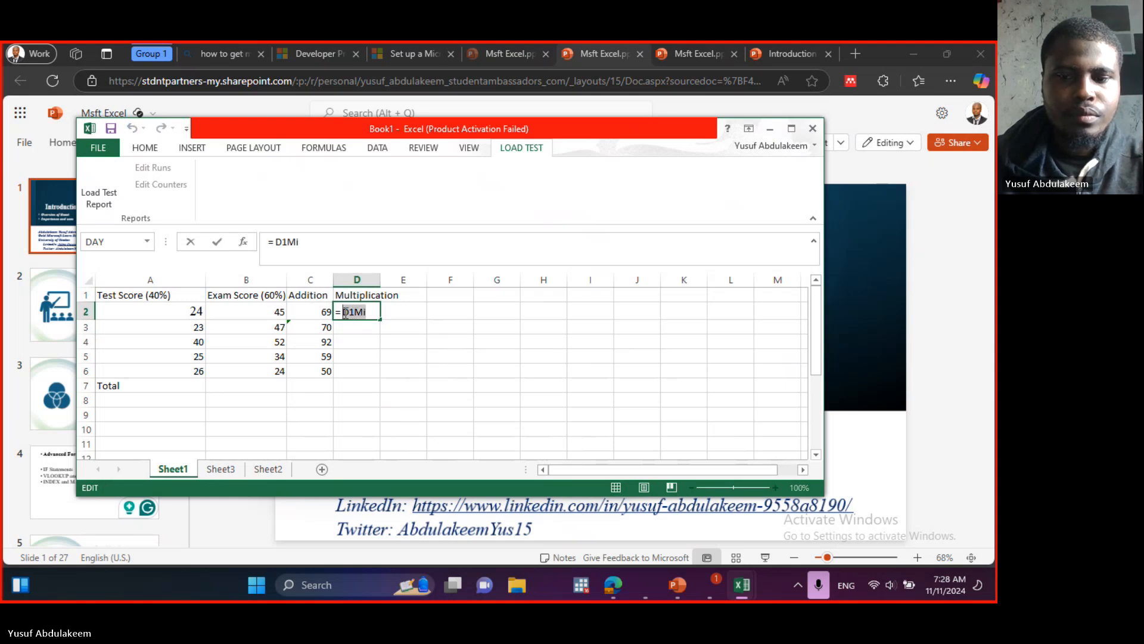
pyautogui.press('BackSpace')
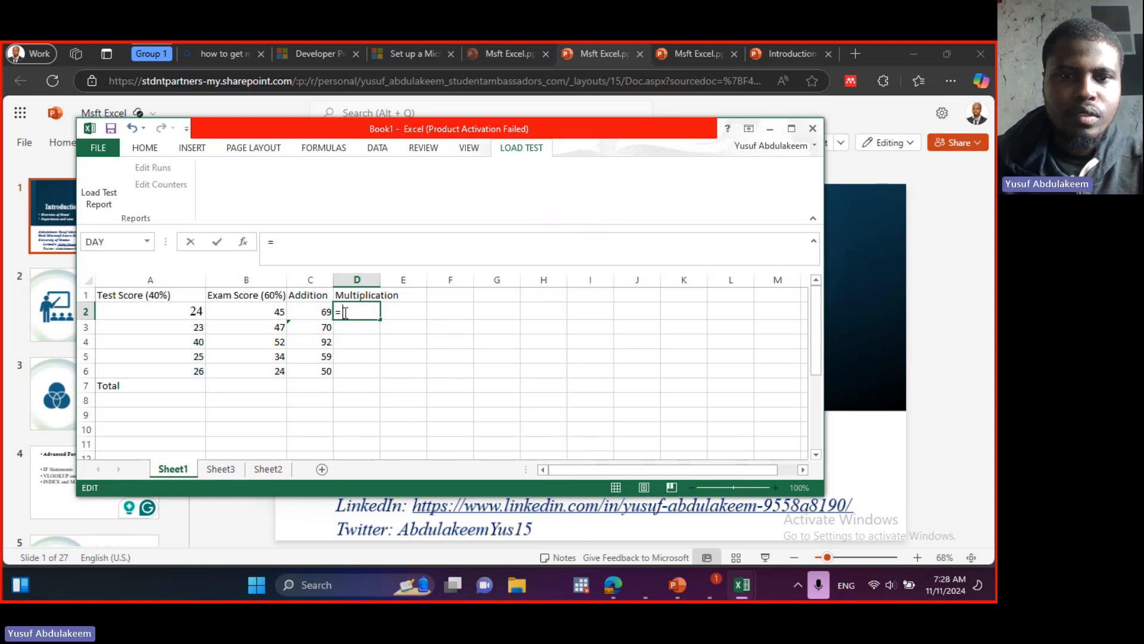
# Try a function name beginning with mu in the cell D2 formula, and clear it back to the equals sign
pyautogui.write('mu')
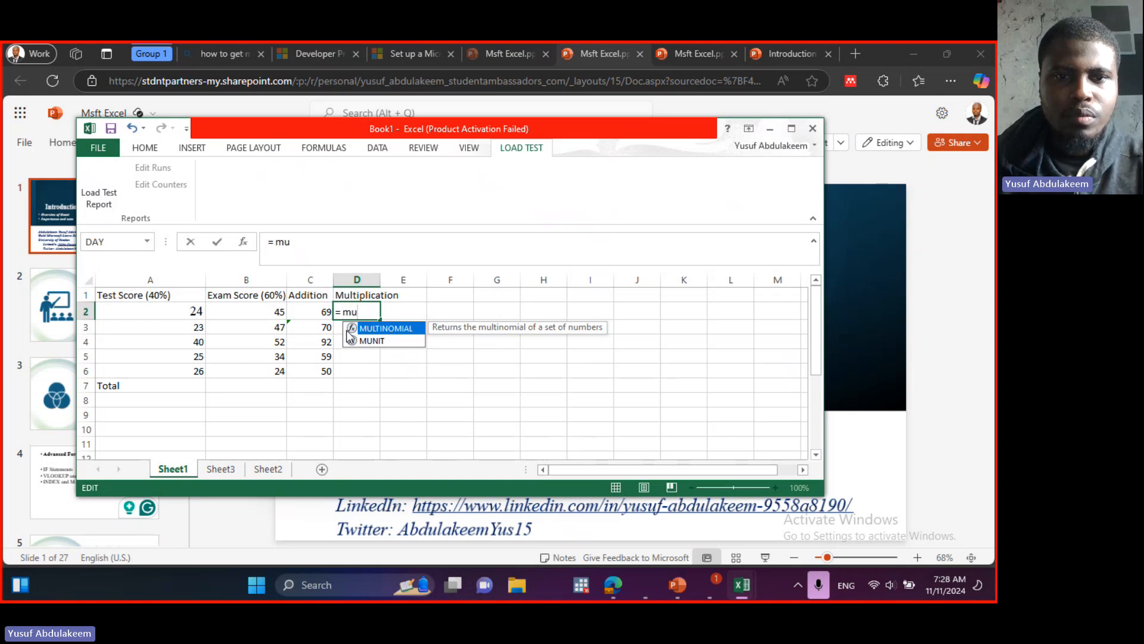
pyautogui.press('BackSpace')
pyautogui.press('BackSpace')
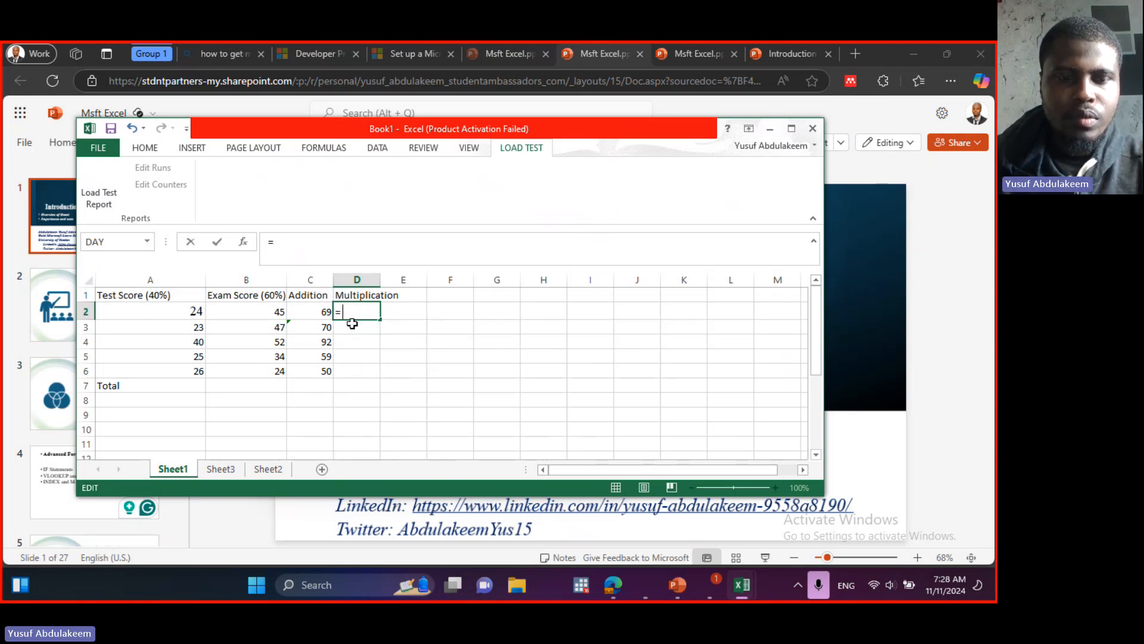
# Complete the formula in cell D2 as =A1 *B1 under the Multiplication heading
pyautogui.write('A')
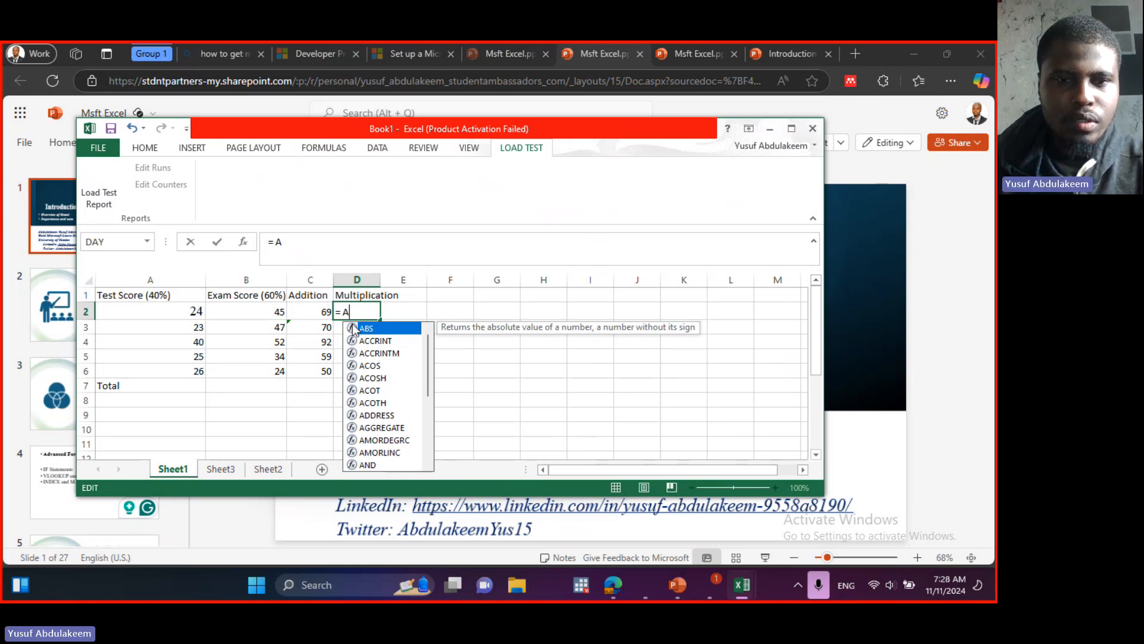
pyautogui.write('1 *')
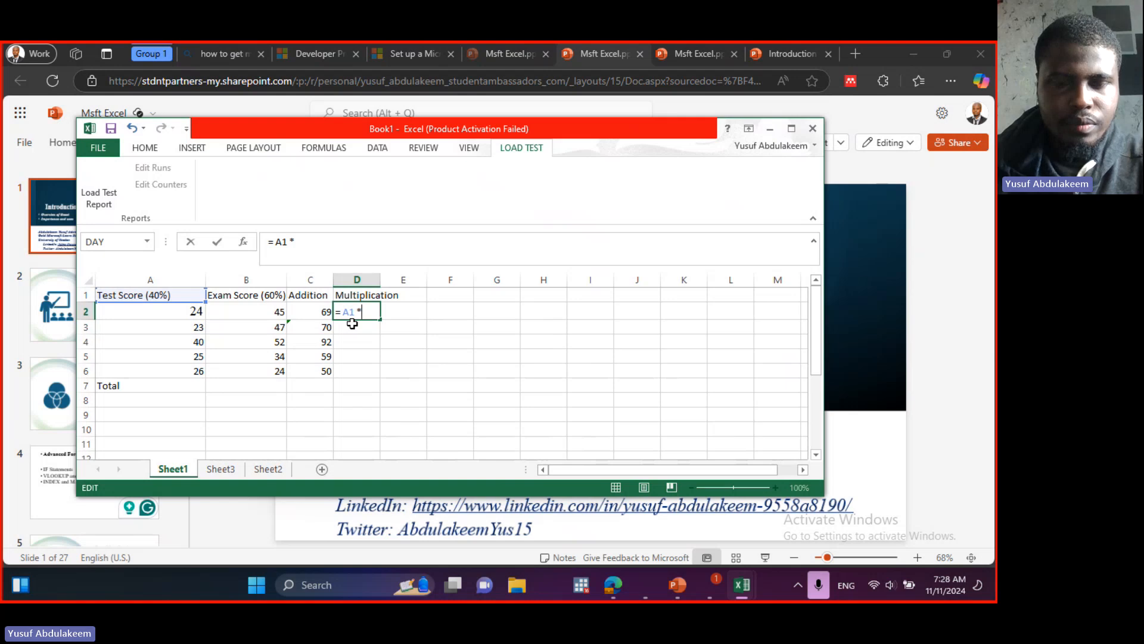
pyautogui.write('B2')
pyautogui.press('BackSpace')
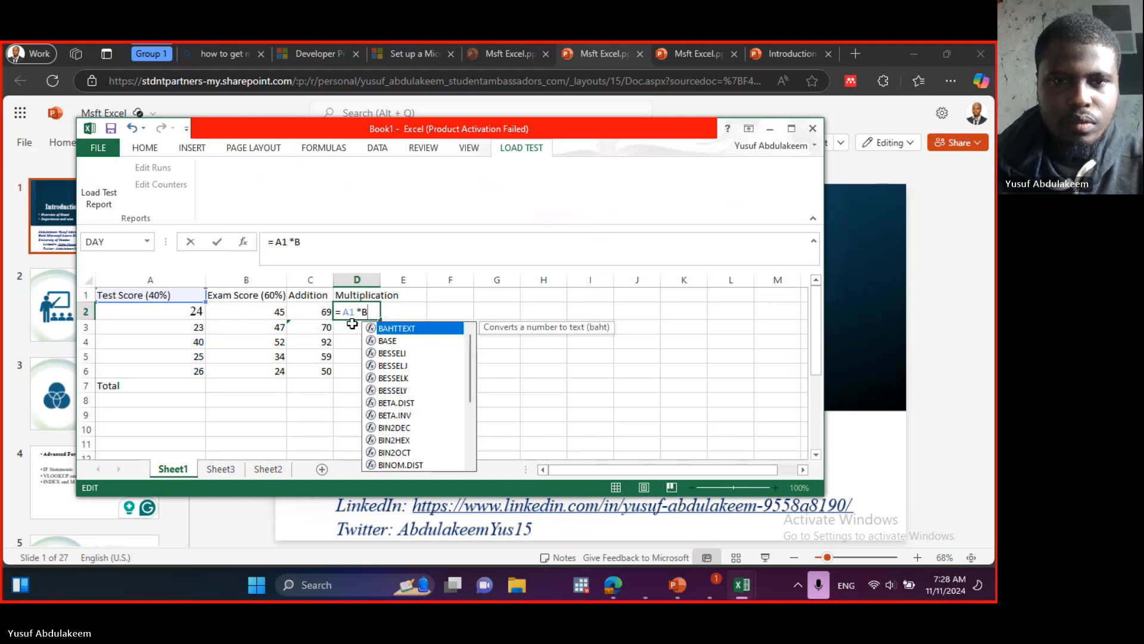
pyautogui.press('Return')
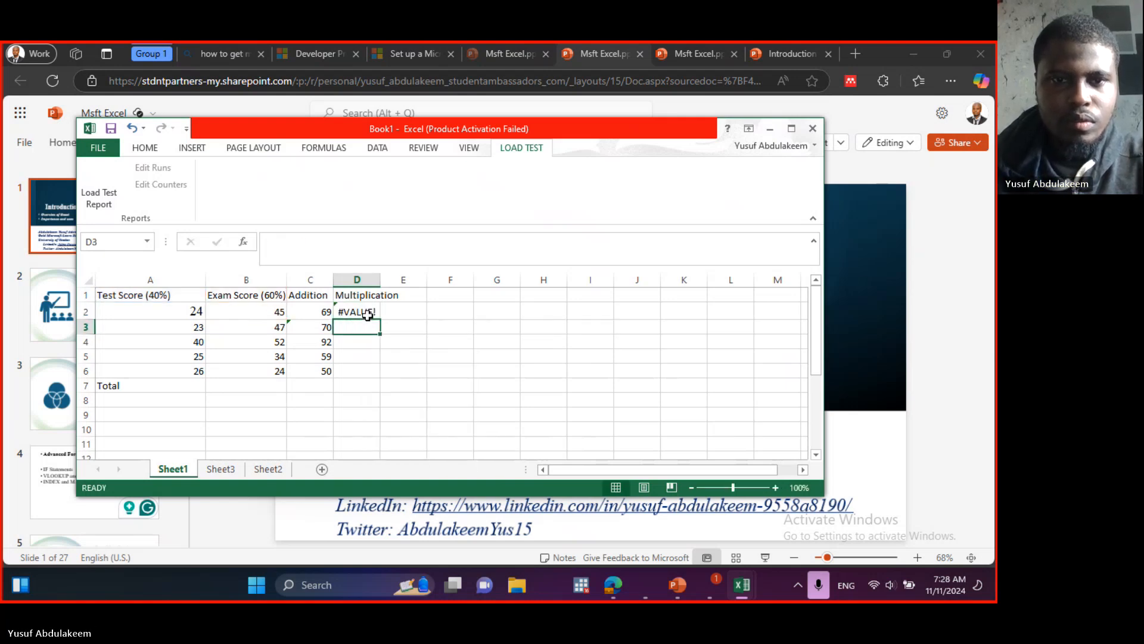
pyautogui.doubleClick(368, 313)
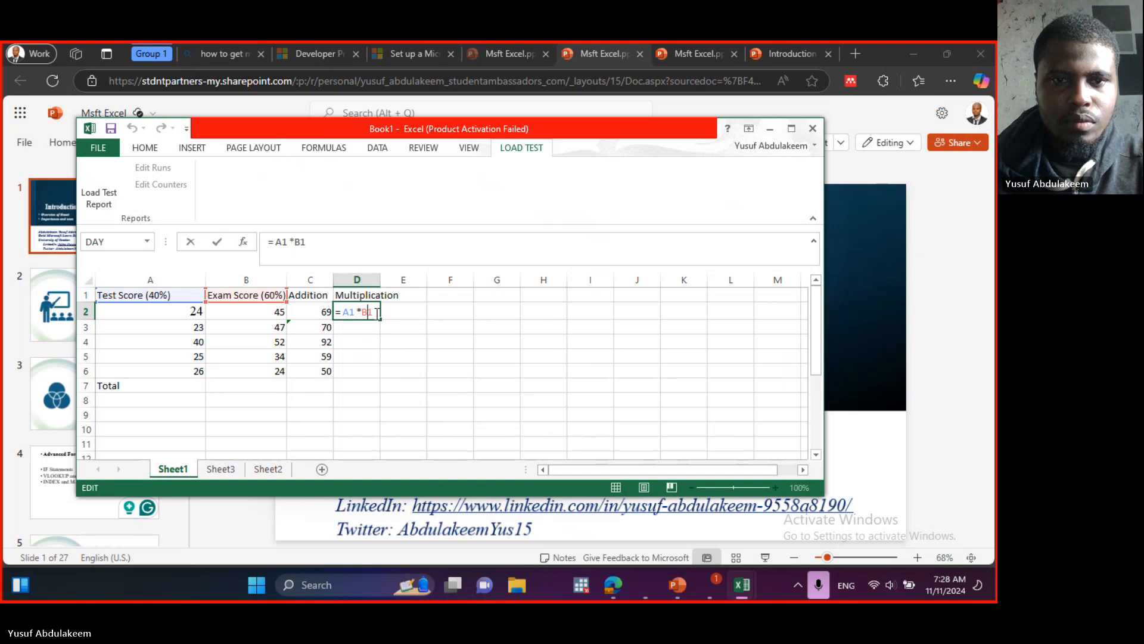
pyautogui.click(362, 325)
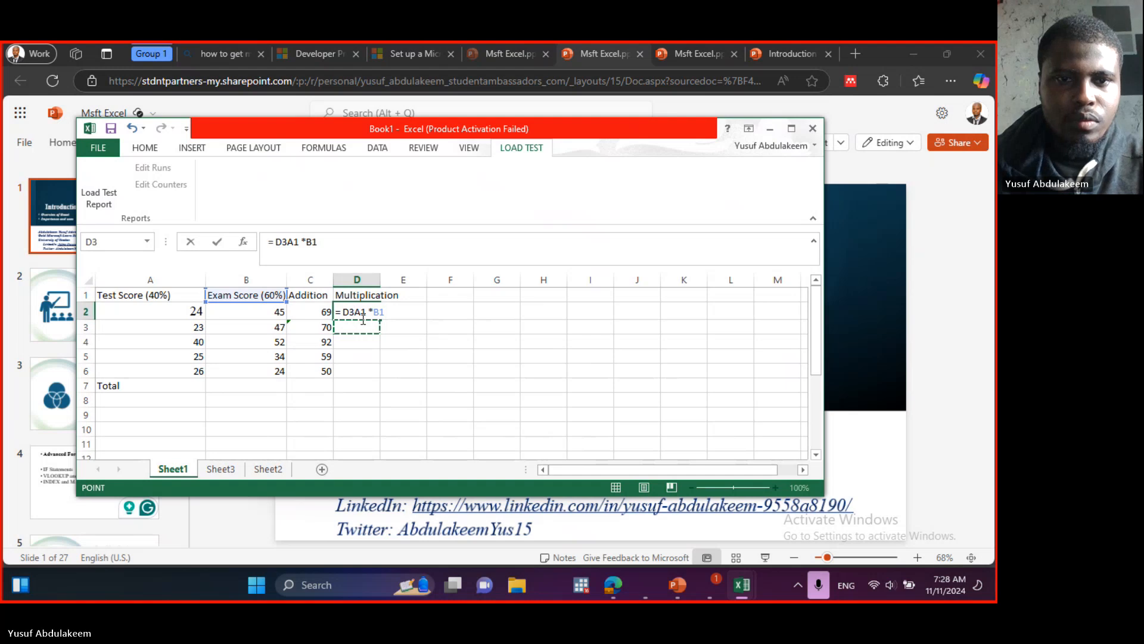
pyautogui.press('BackSpace')
pyautogui.press('BackSpace')
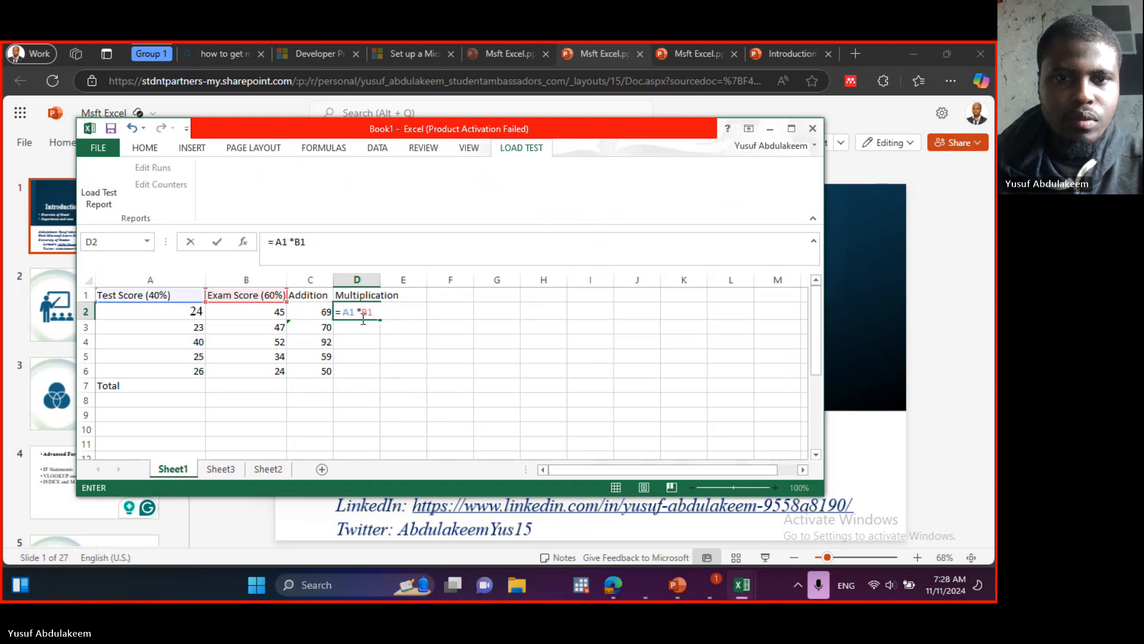
pyautogui.press('Return')
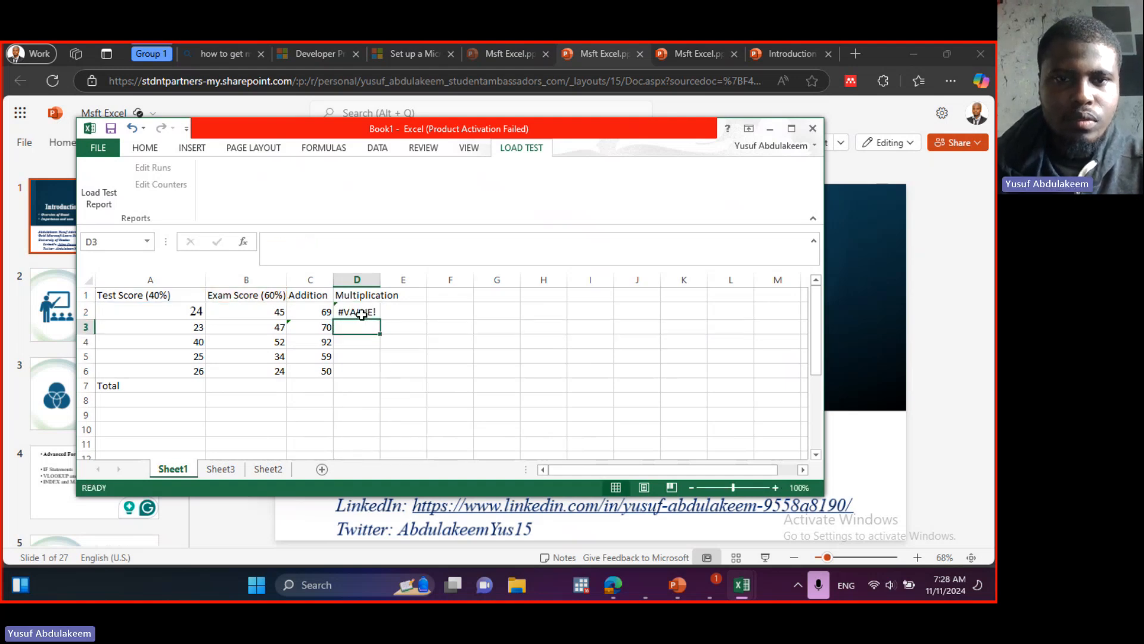
# Correct the formula in cell D2 to =A2 *B2 so it multiplies the first row's test and exam scores
pyautogui.doubleClick(364, 311)
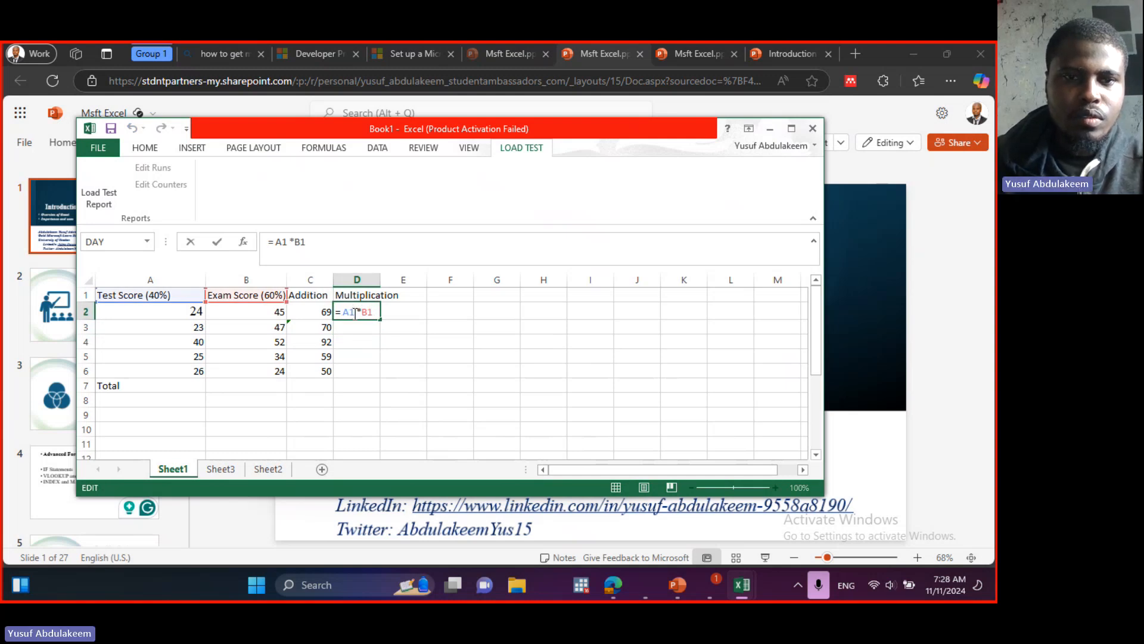
pyautogui.click(356, 311)
pyautogui.press('BackSpace')
pyautogui.write('2')
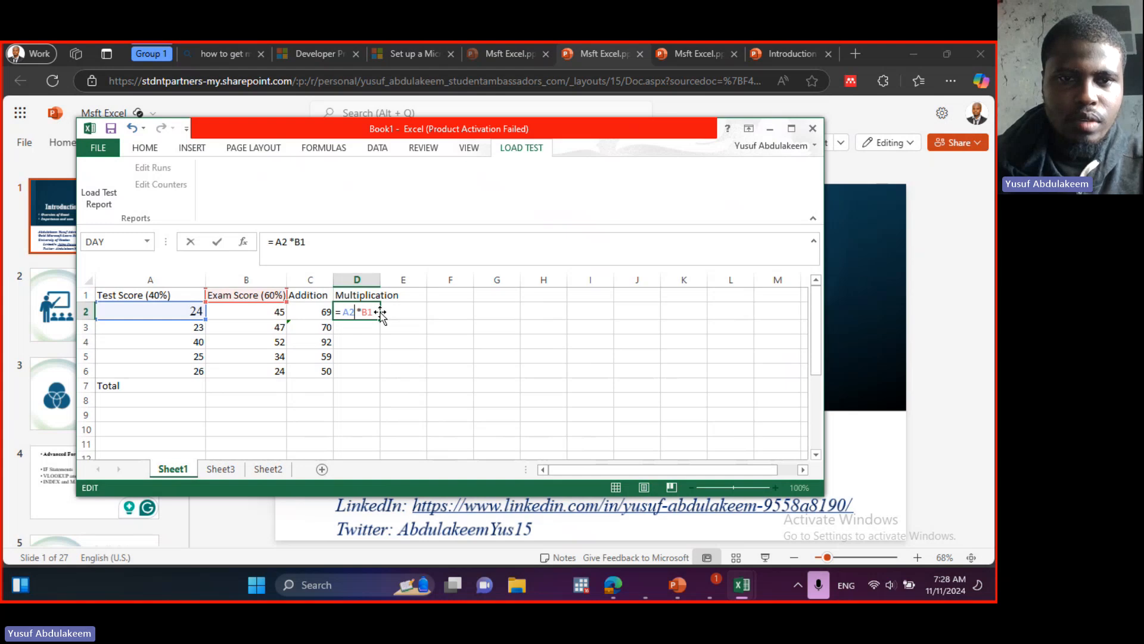
pyautogui.press('BackSpace')
pyautogui.write('2')
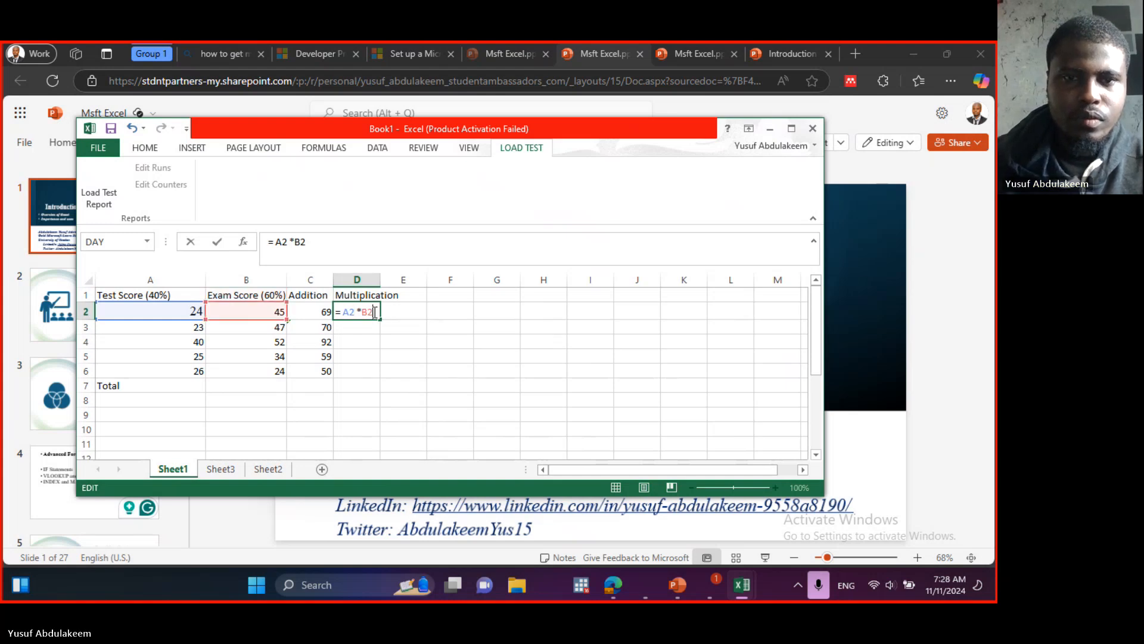
pyautogui.press('Return')
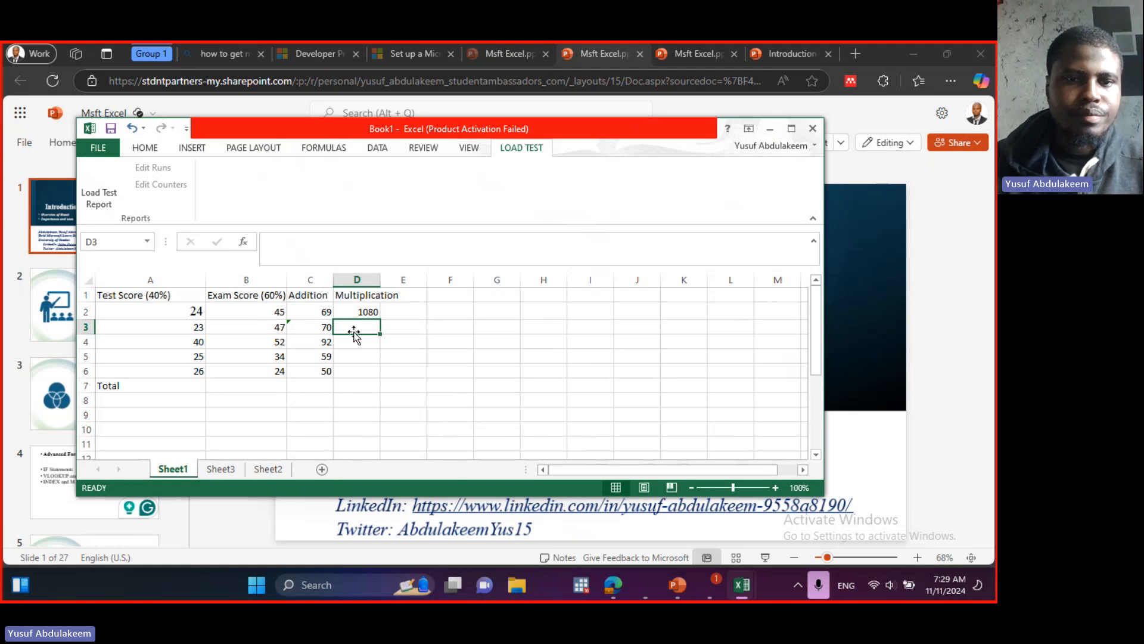
# Enter B3*A3 in cell D3 for the second row of scores
pyautogui.write('B')
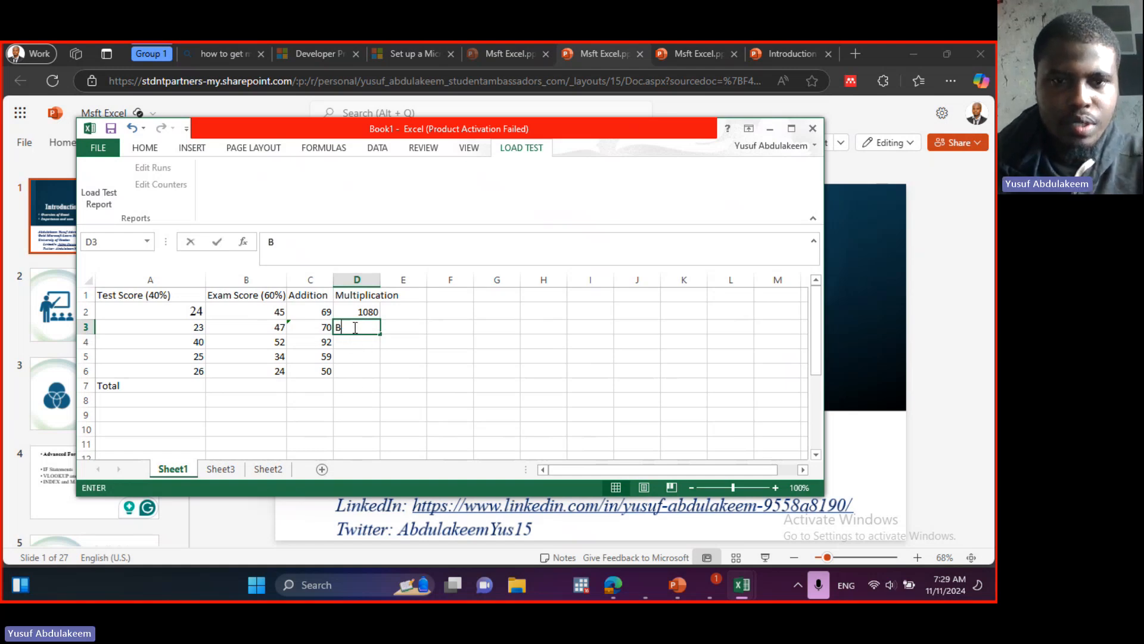
pyautogui.write('3')
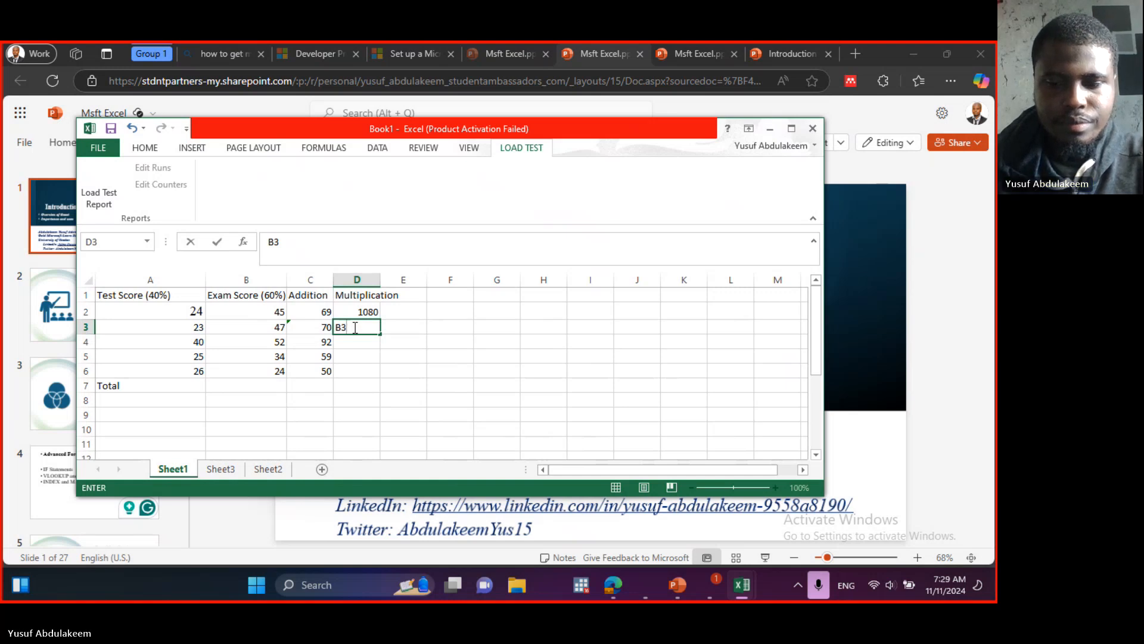
pyautogui.write('*')
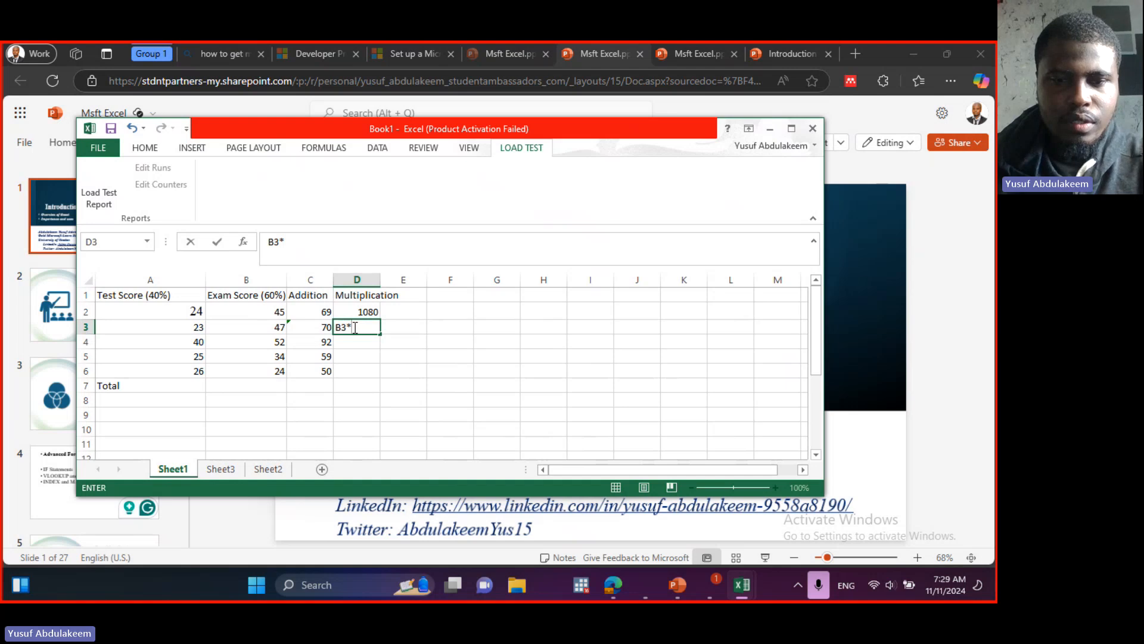
pyautogui.write('A3')
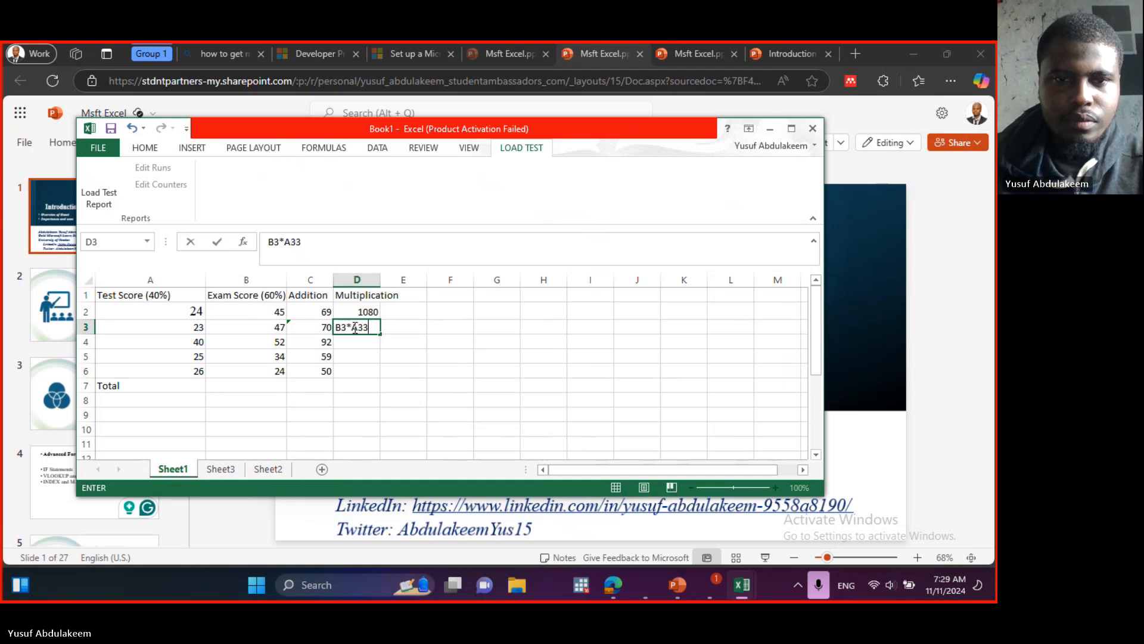
pyautogui.press('Return')
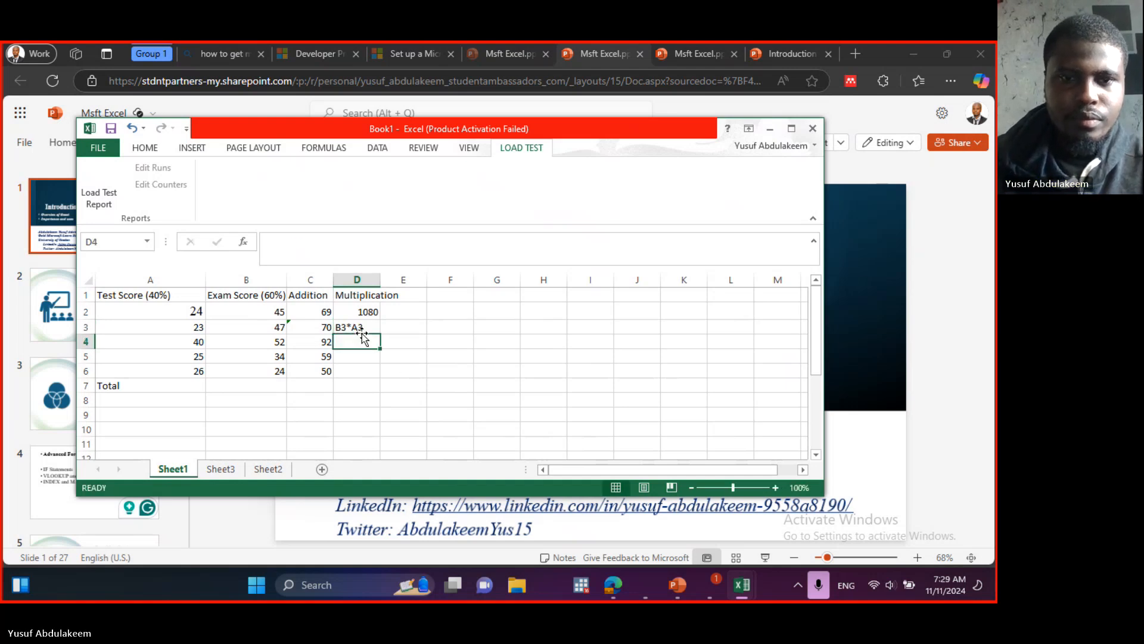
# Add the missing equals sign to the cell D3 entry, making it the formula =B3*A3
pyautogui.click(345, 328)
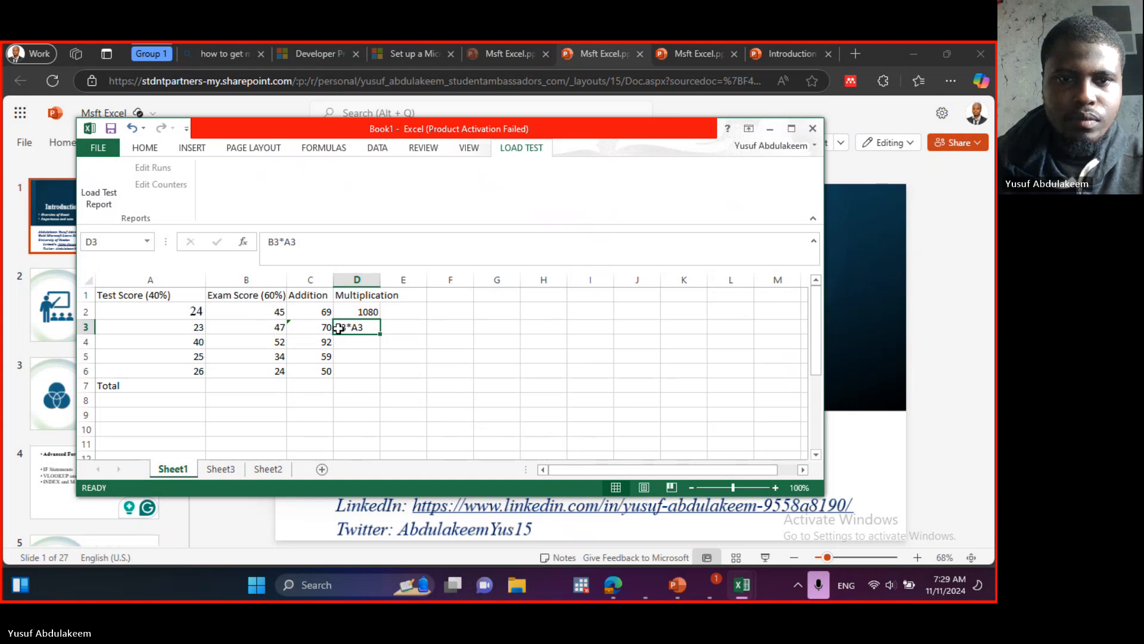
pyautogui.doubleClick(337, 329)
pyautogui.write('=')
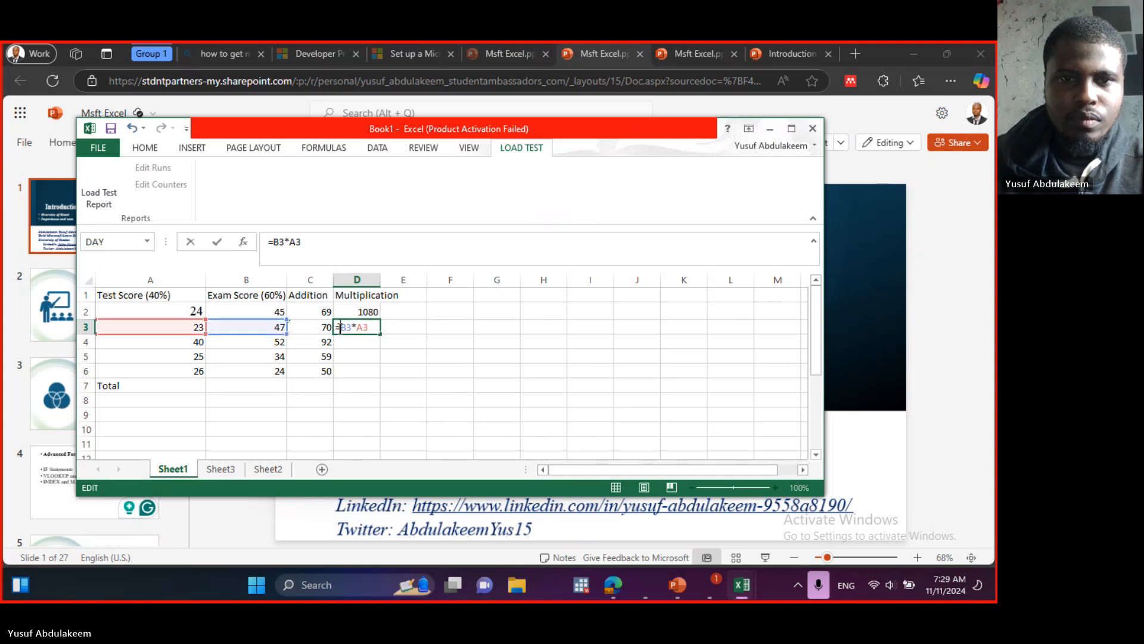
pyautogui.press('Return')
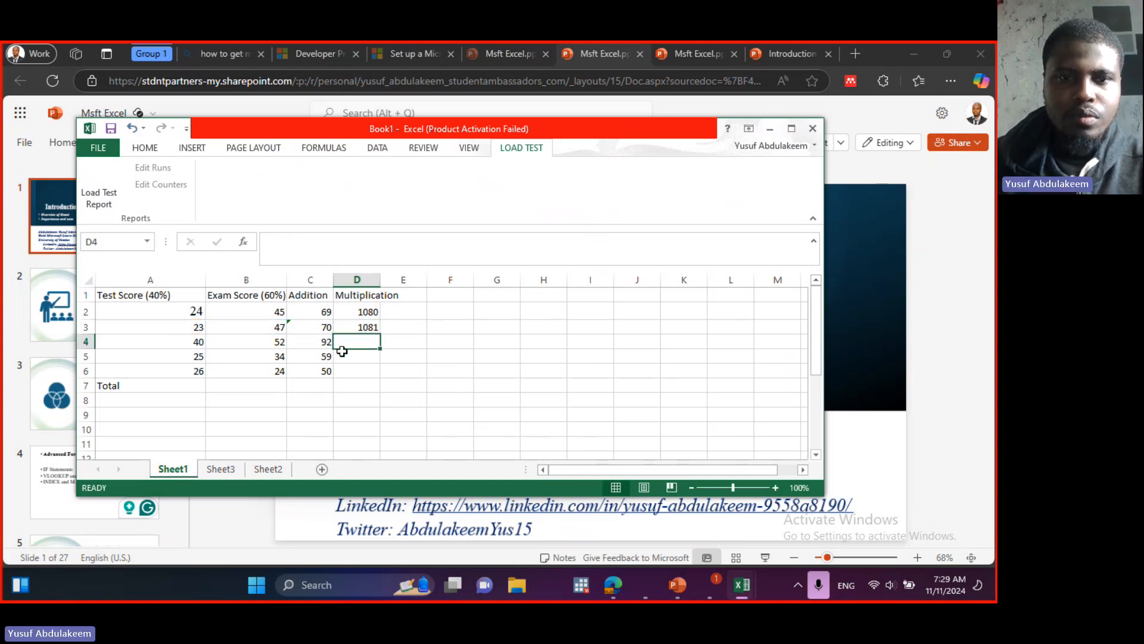
# Enter the formula =B4*A4 in cell D4 to multiply the third row's exam and test scores
pyautogui.write('=')
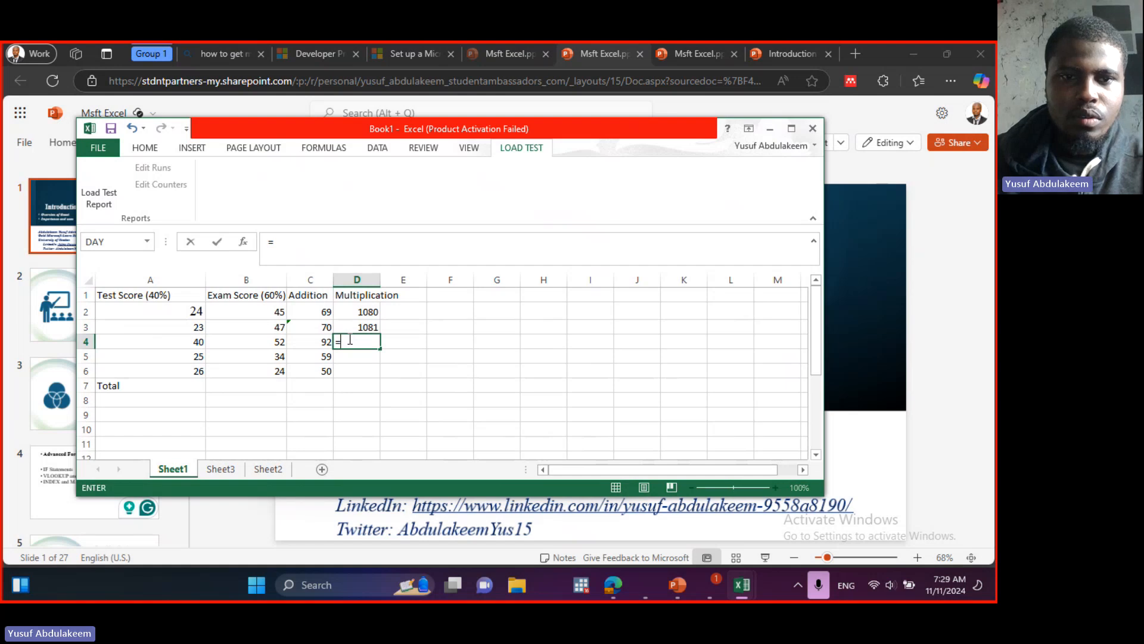
pyautogui.write('B')
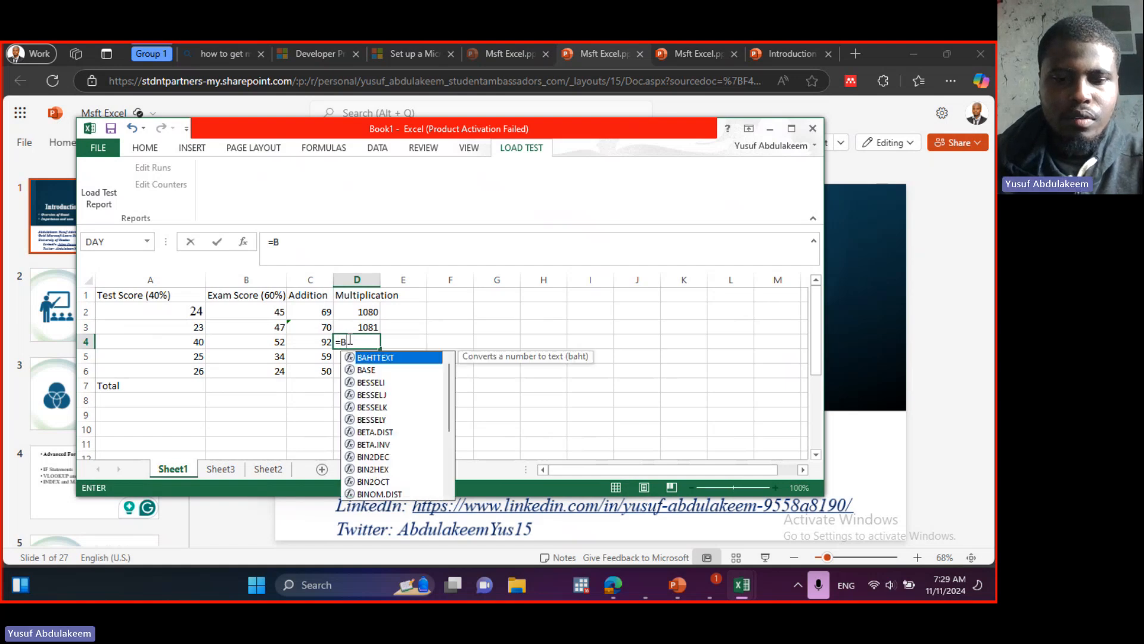
pyautogui.write('4')
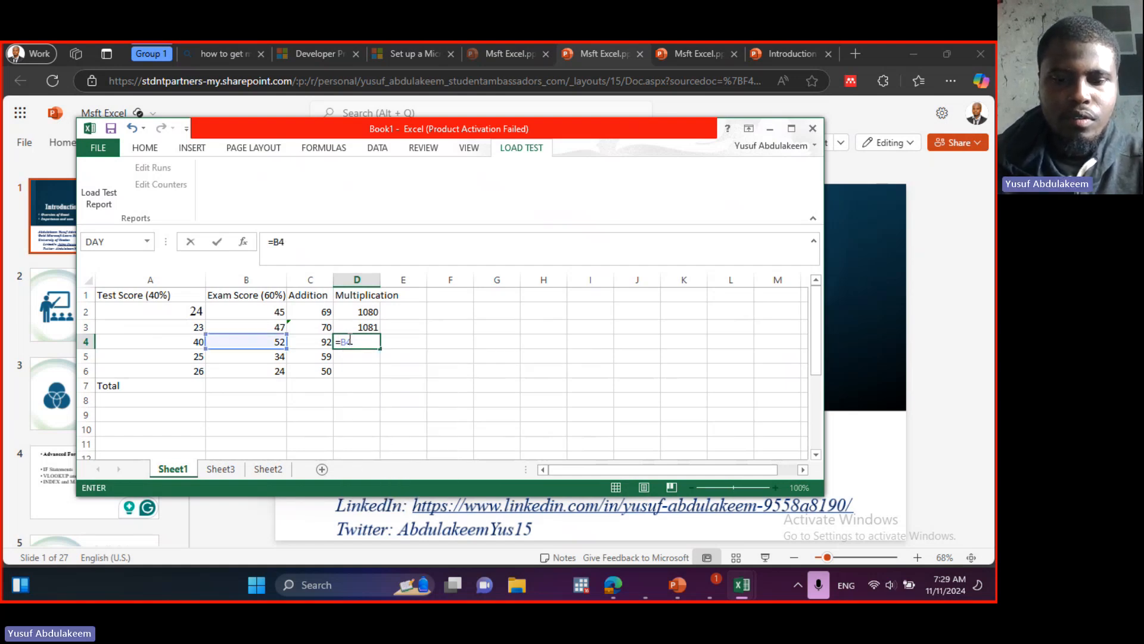
pyautogui.write('*A')
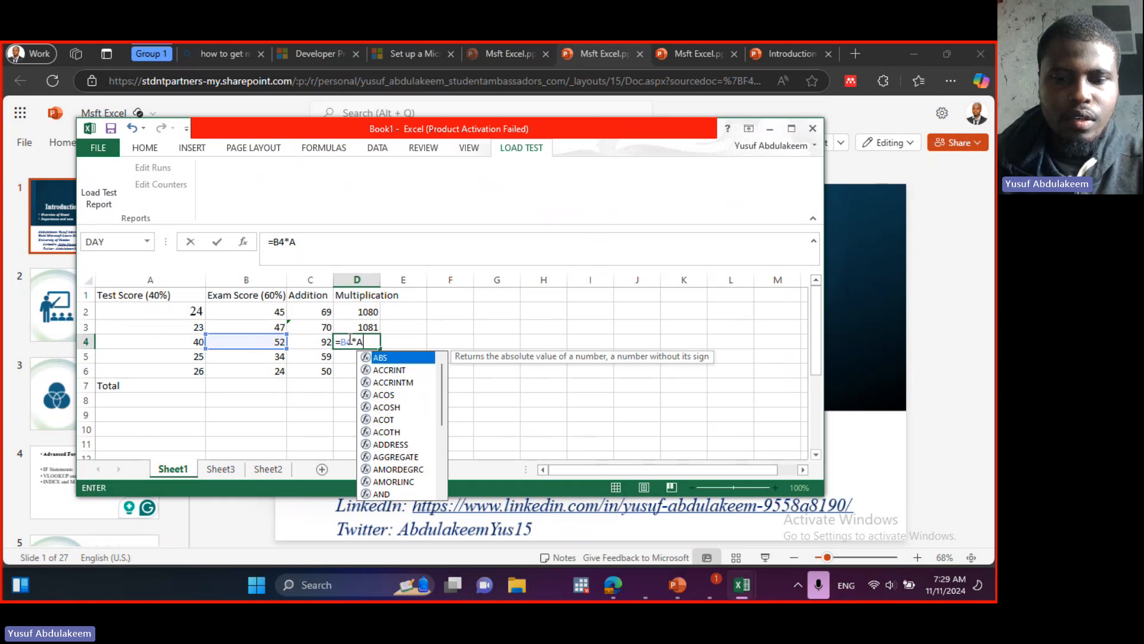
pyautogui.write('4')
pyautogui.press('Return')
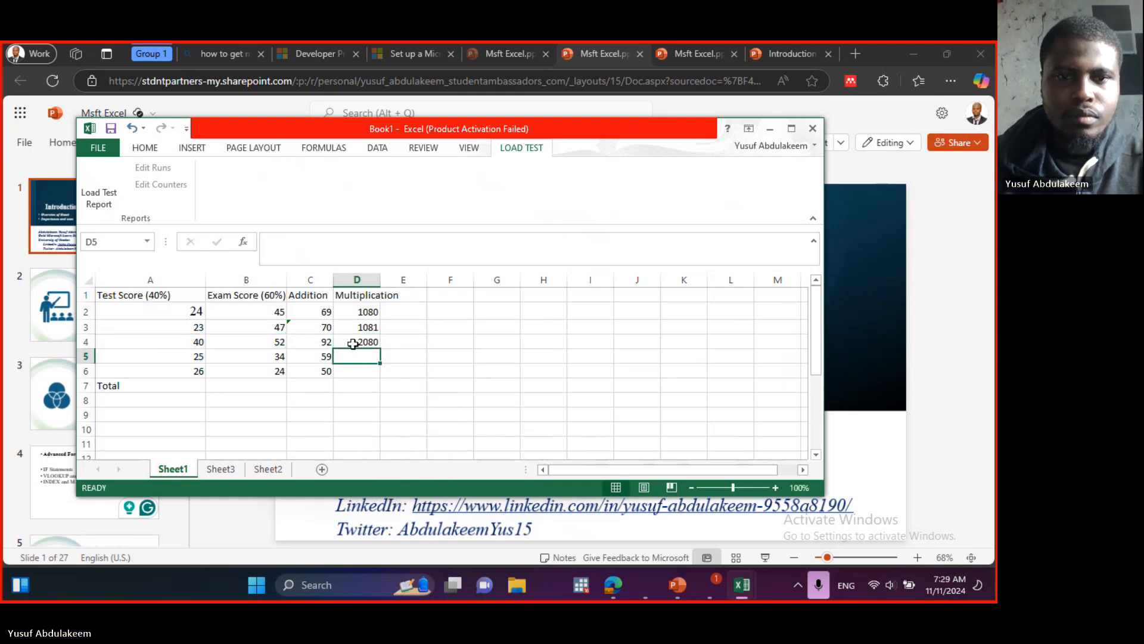
pyautogui.write('B')
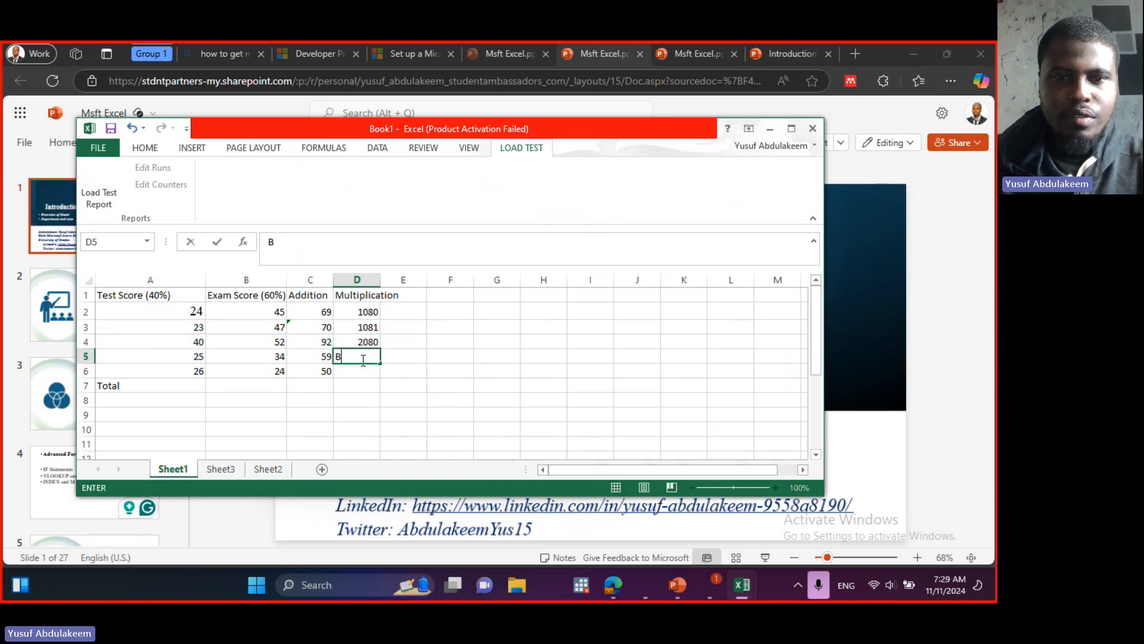
pyautogui.press('BackSpace')
pyautogui.write('_')
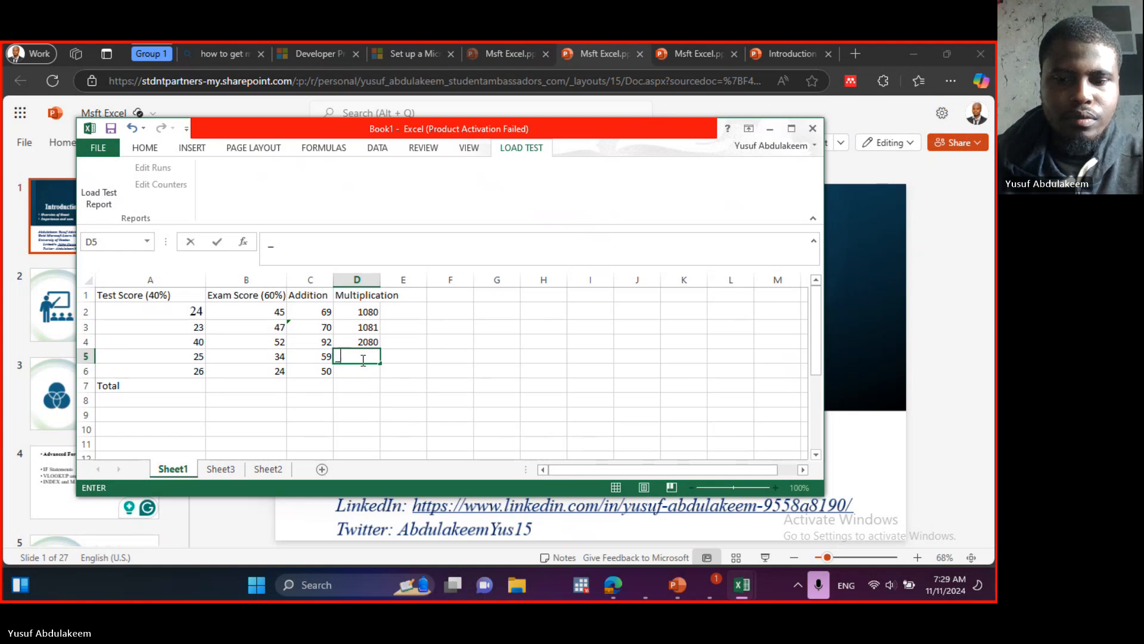
pyautogui.write('=B')
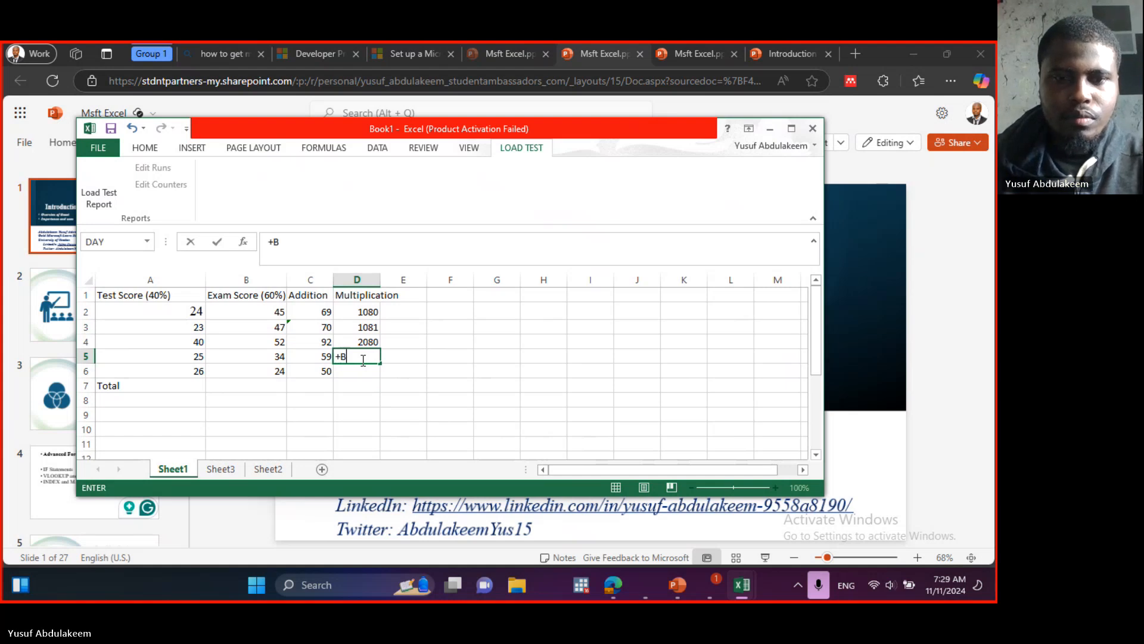
pyautogui.press('BackSpace')
pyautogui.press('BackSpace')
# Enter the formula =B5*A5 in cell D5 to multiply the fourth row's scores
pyautogui.write('=')
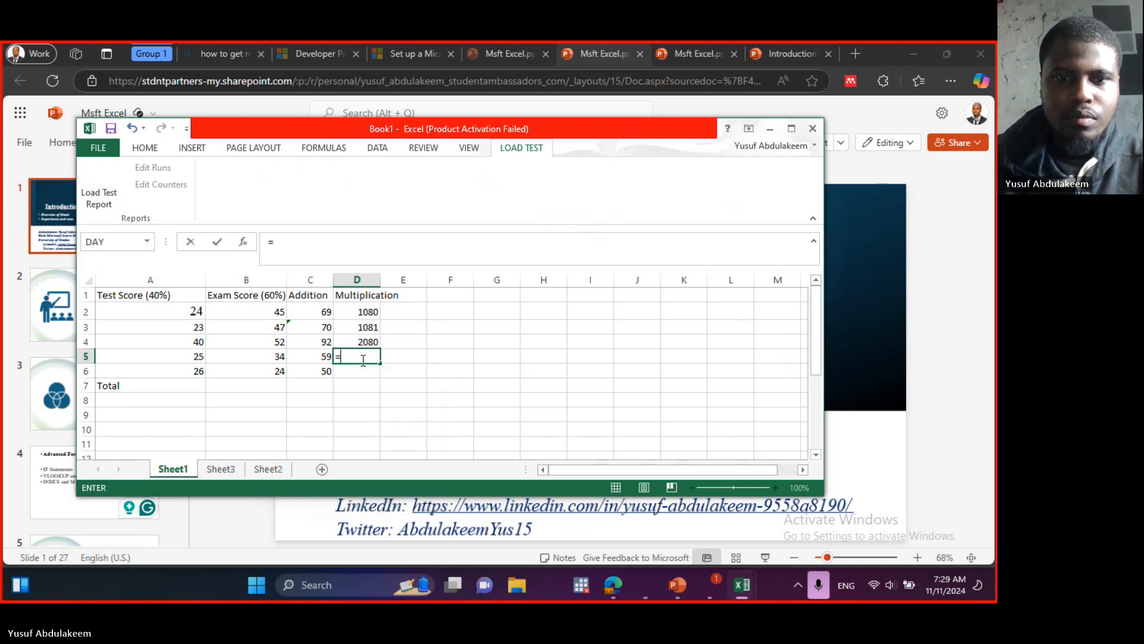
pyautogui.write('B')
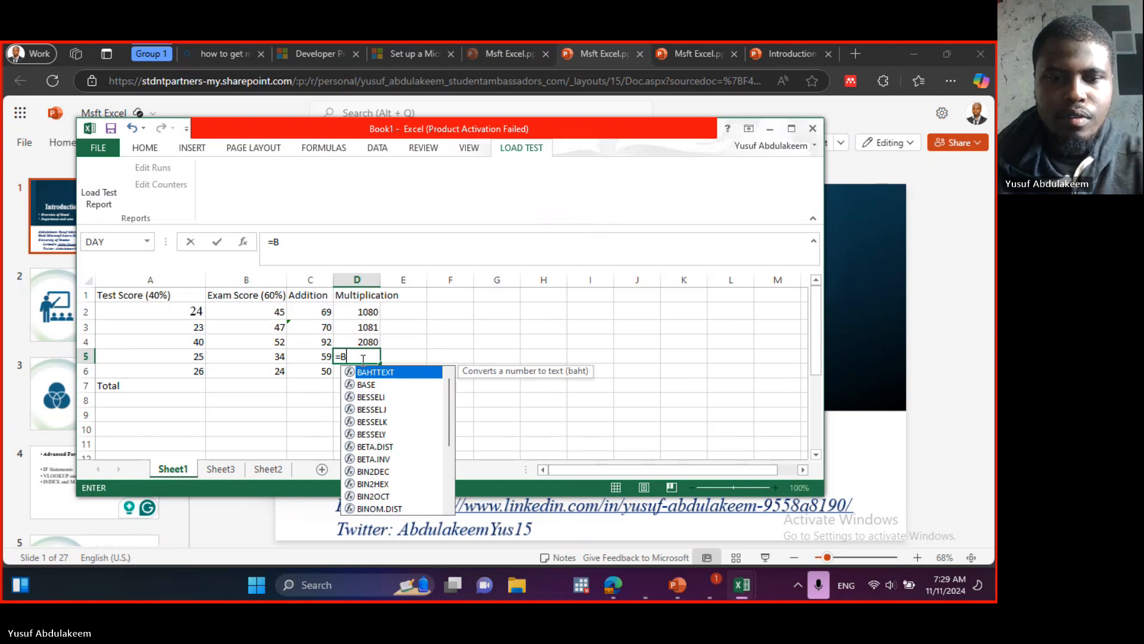
pyautogui.write('5*')
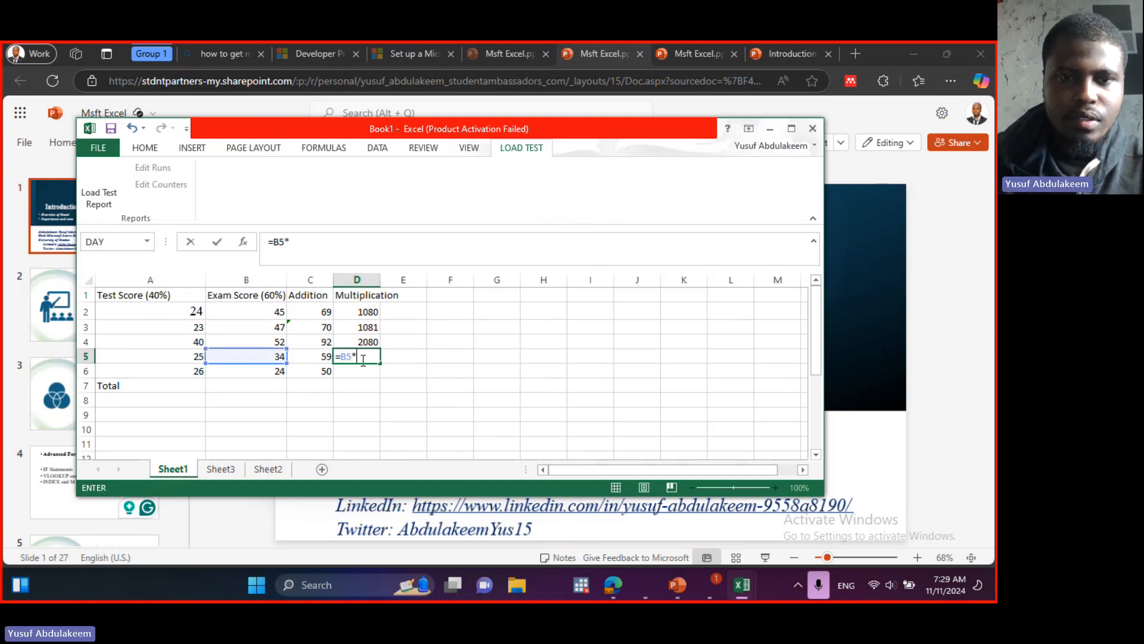
pyautogui.write('A5')
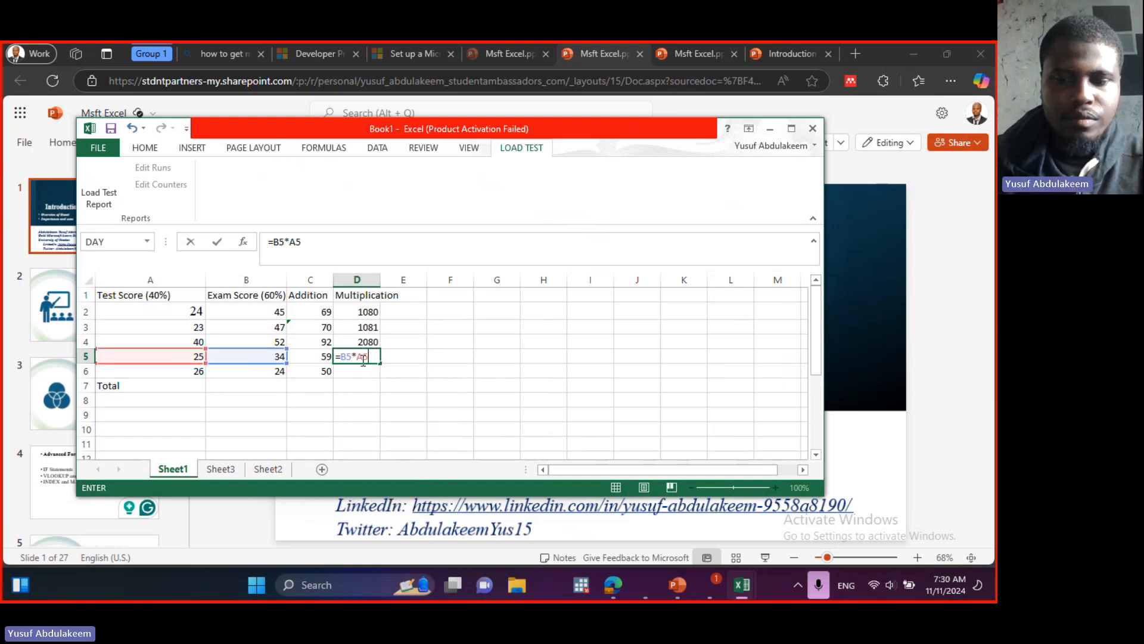
pyautogui.press('Return')
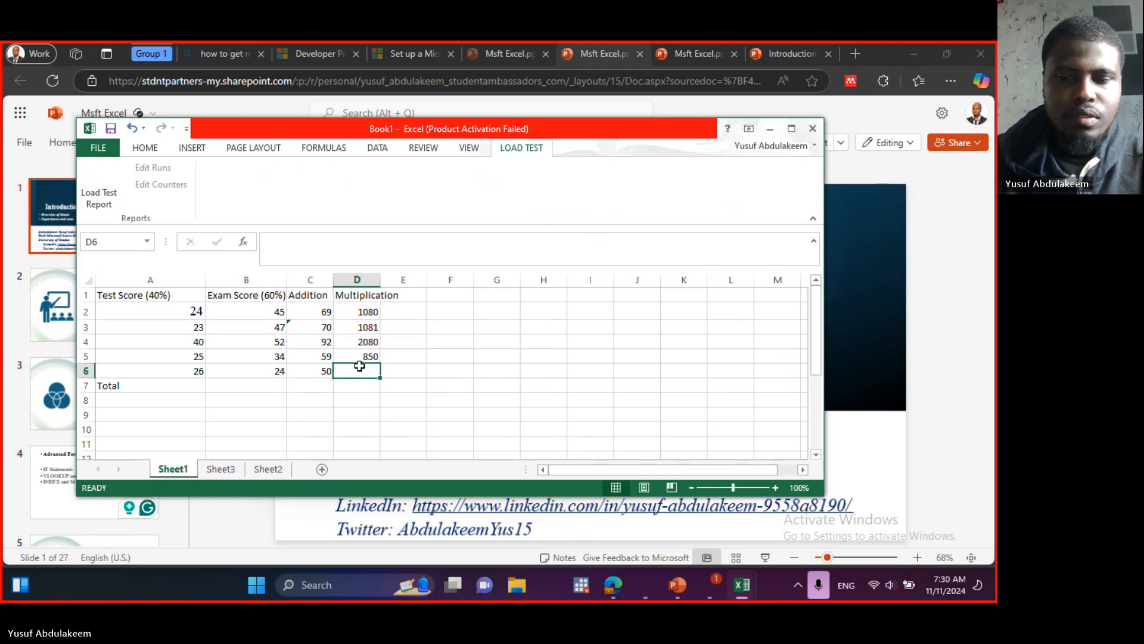
# Enter the formula =B6*A6 in cell D6 to multiply the last row's scores
pyautogui.write('=B')
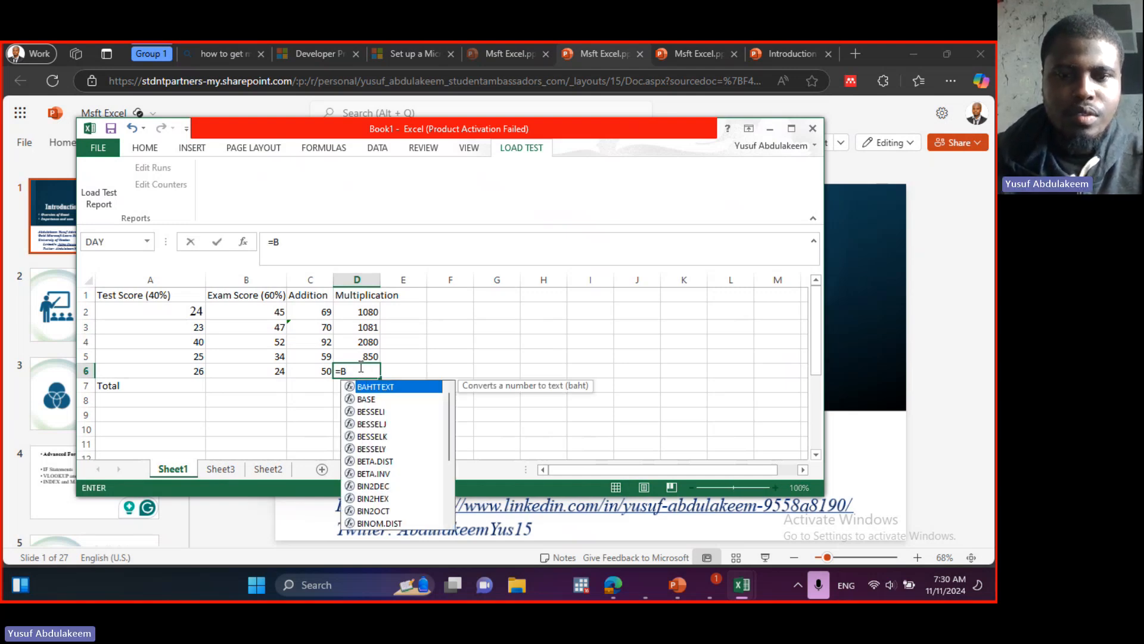
pyautogui.write('6*')
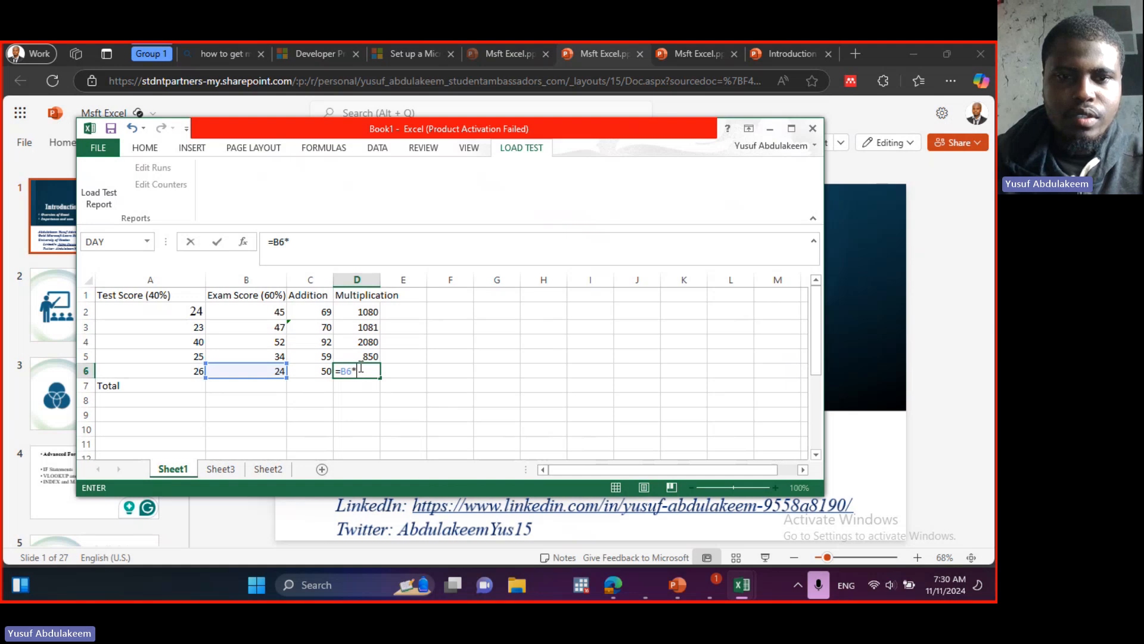
pyautogui.write('A6')
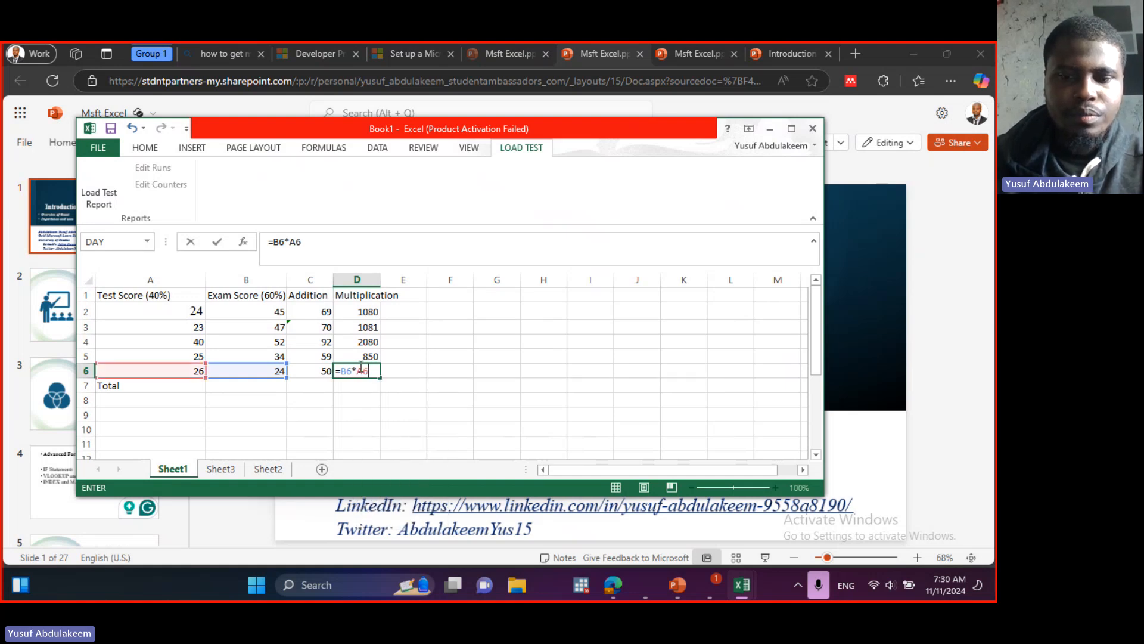
pyautogui.press('Return')
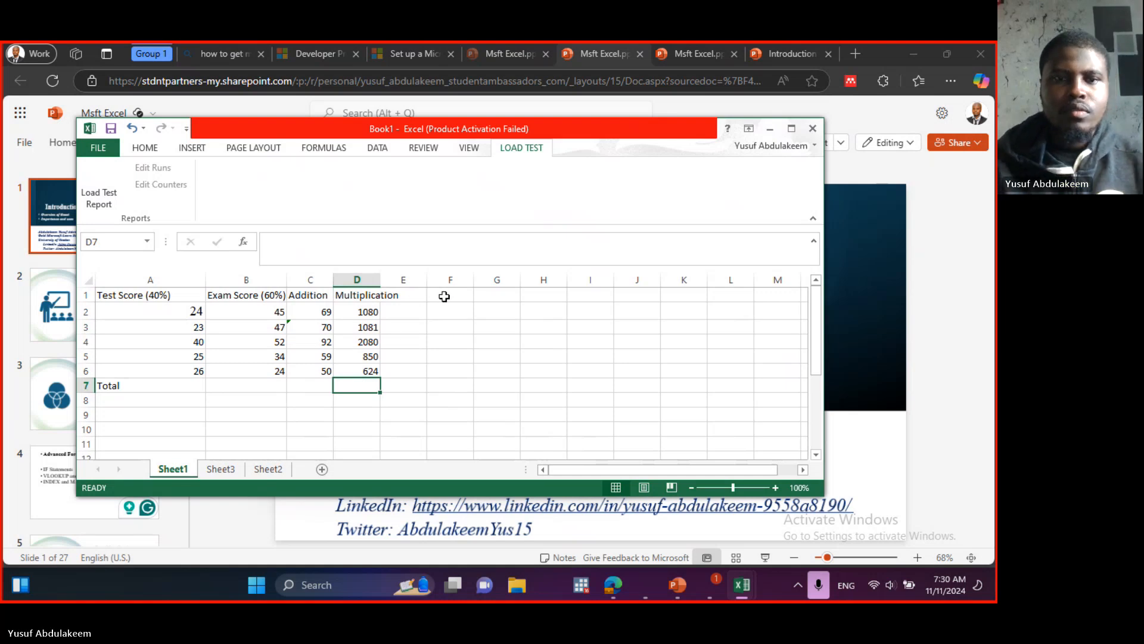
# Widen column D to fit its Multiplication heading and add the heading Subtraction in cell E1
pyautogui.moveTo(380, 280); pyautogui.dragTo(401, 281)
pyautogui.click(420, 301)
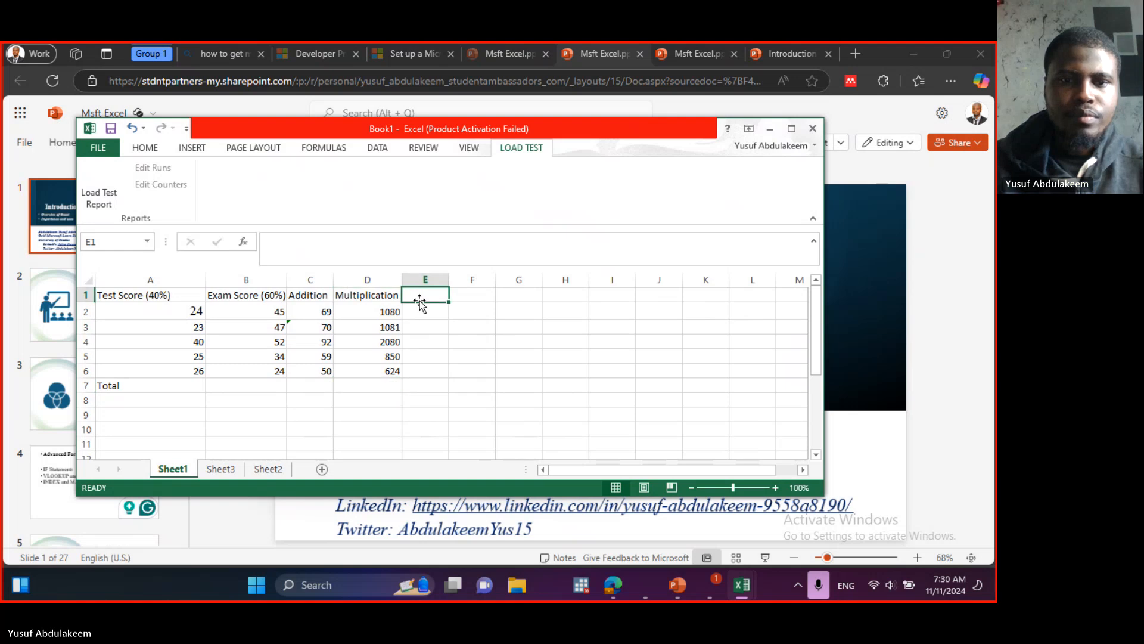
pyautogui.write('Su')
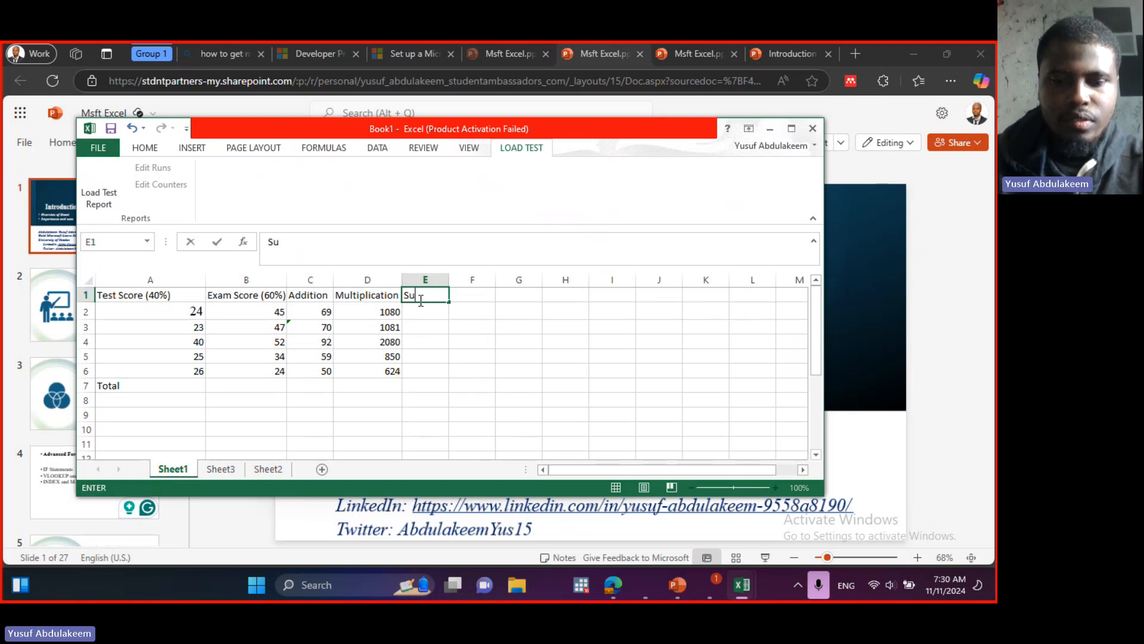
pyautogui.write('btraction')
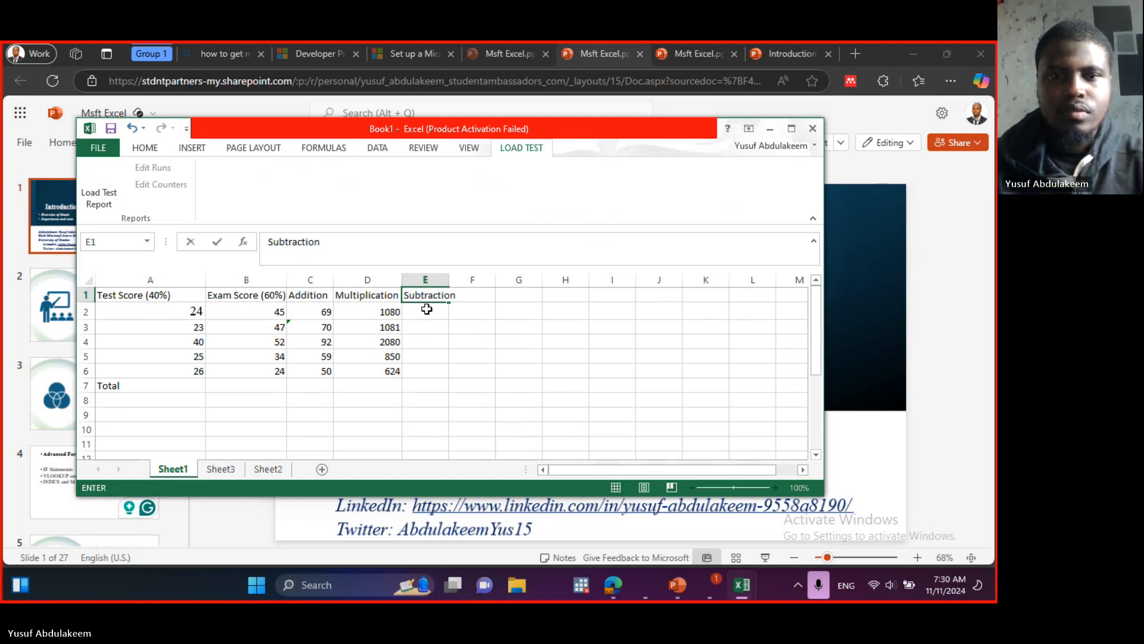
pyautogui.press('Return')
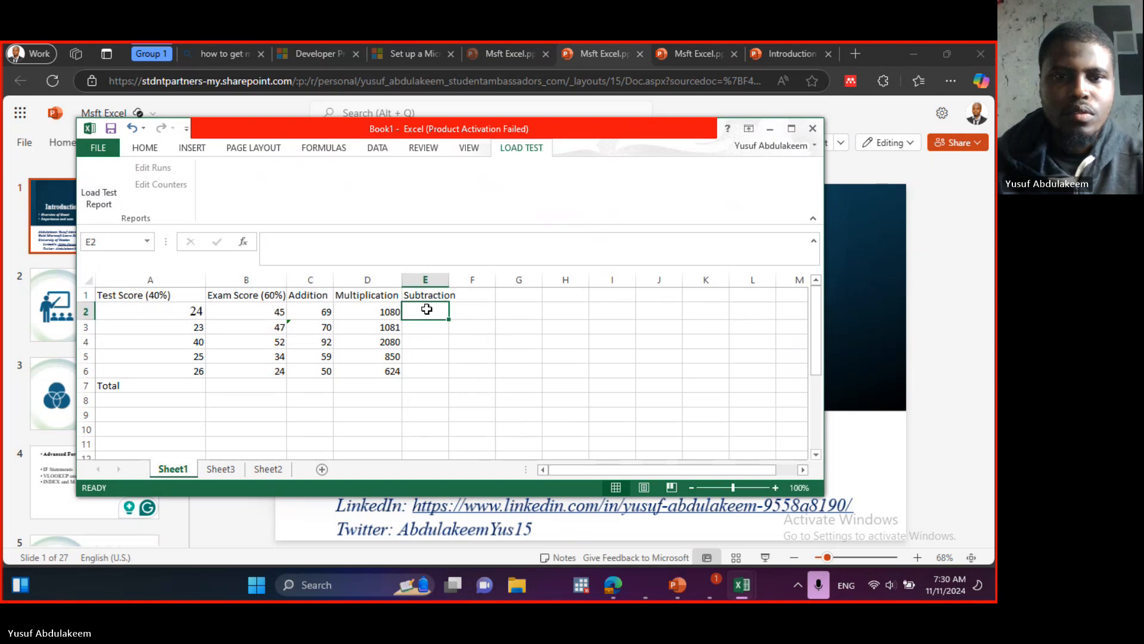
# Enter the formula = B2-A2 in cell E2 to subtract the first row's test score from its exam score
pyautogui.write('= ')
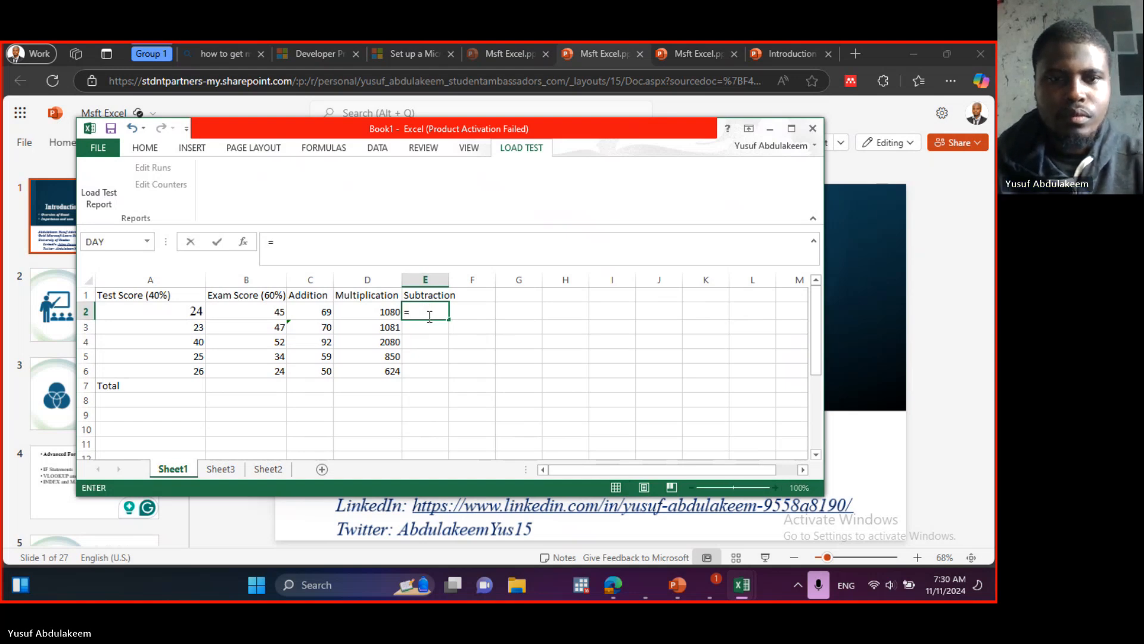
pyautogui.write('C')
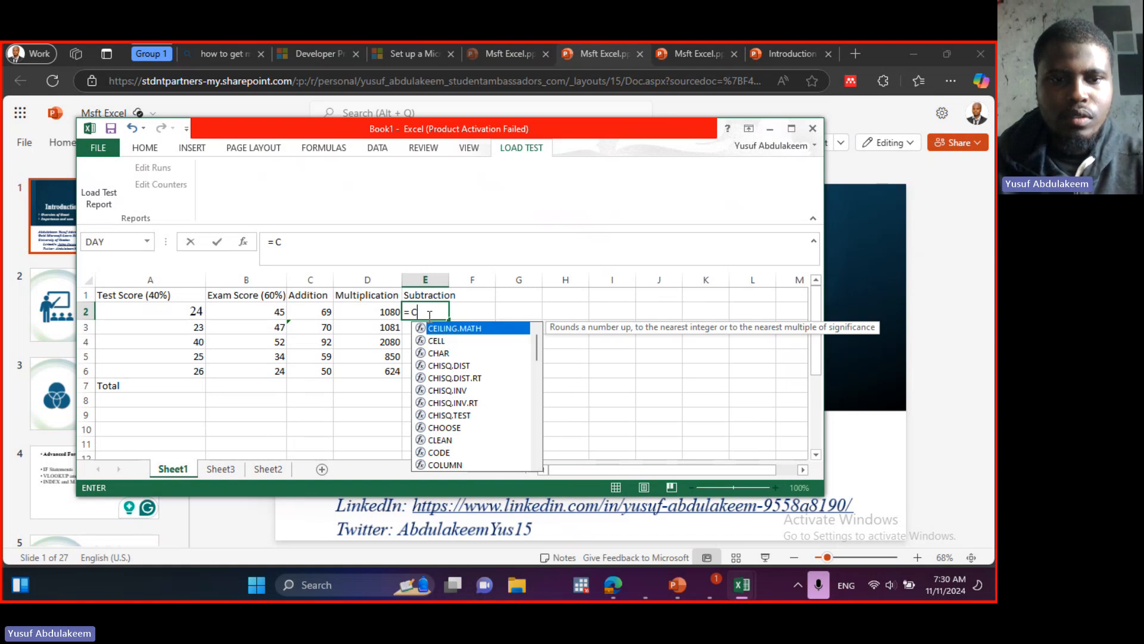
pyautogui.write('2-')
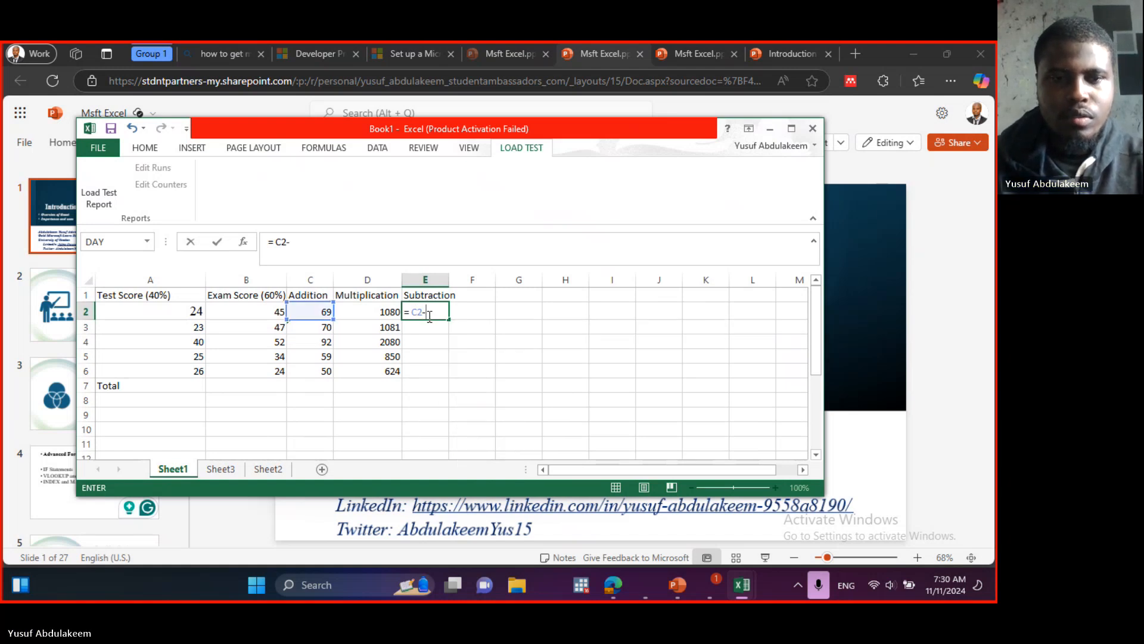
pyautogui.press('BackSpace')
pyautogui.press('BackSpace')
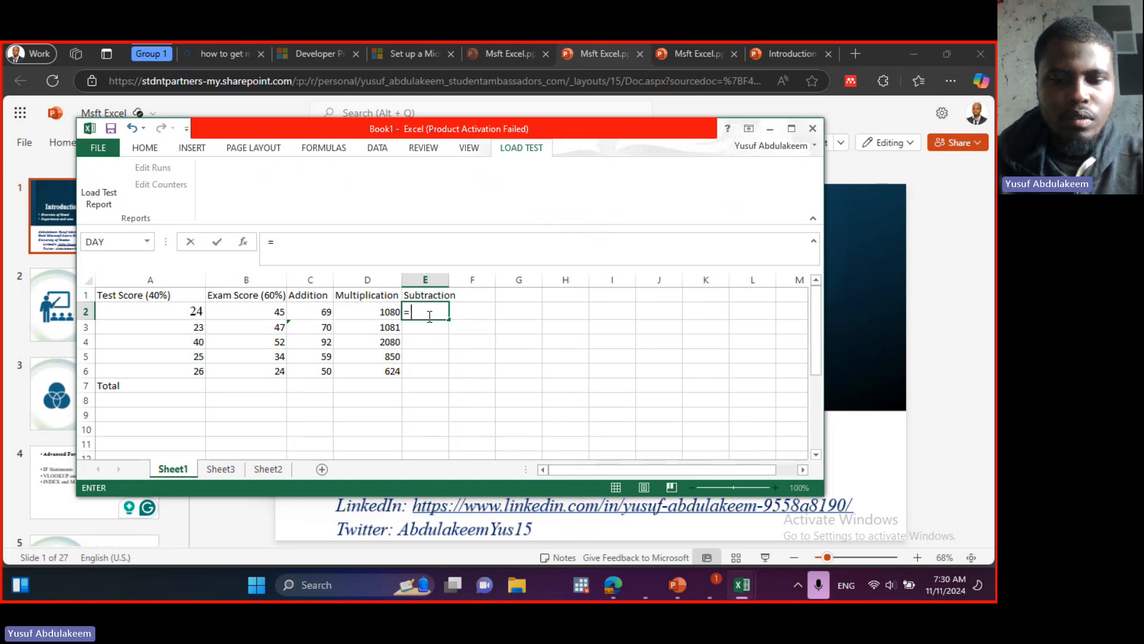
pyautogui.write('B3')
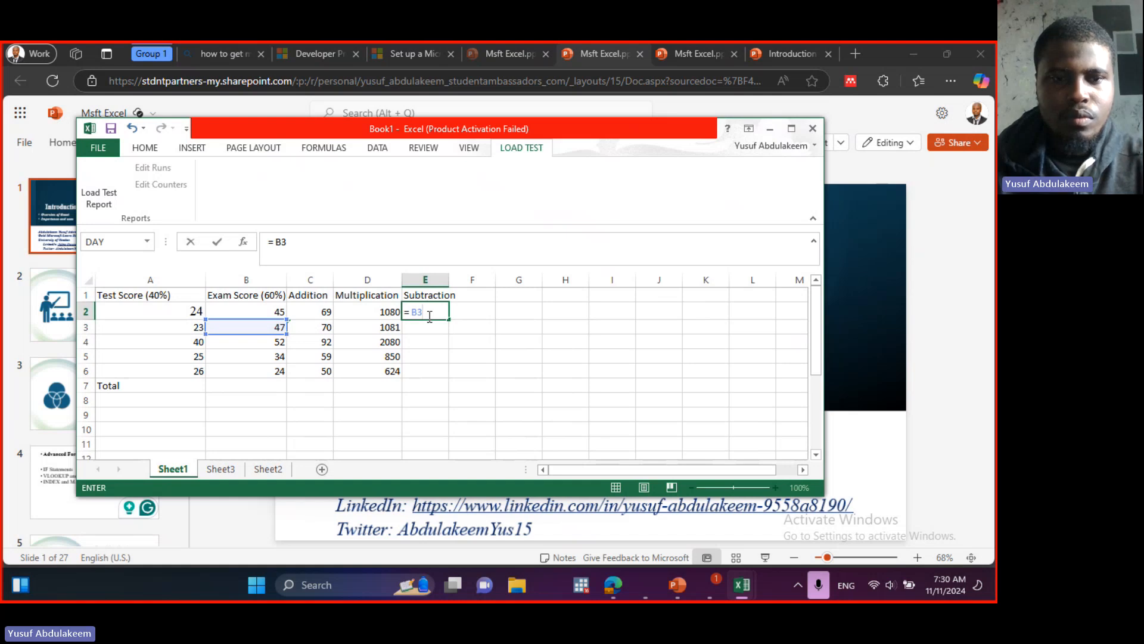
pyautogui.press('BackSpace')
pyautogui.write('2-')
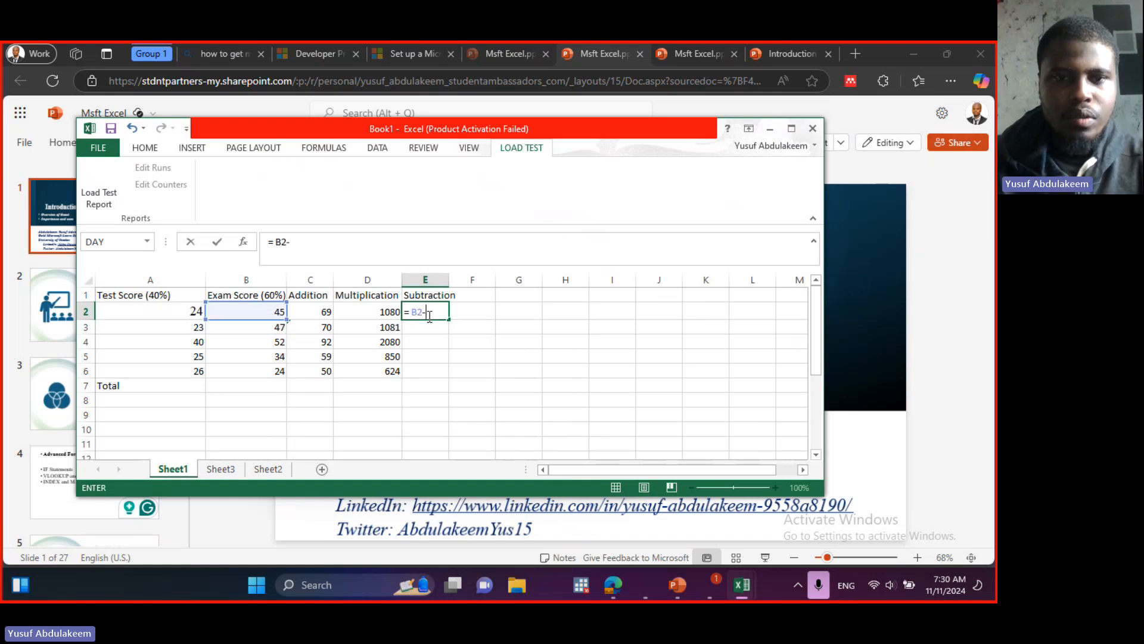
pyautogui.write('A2')
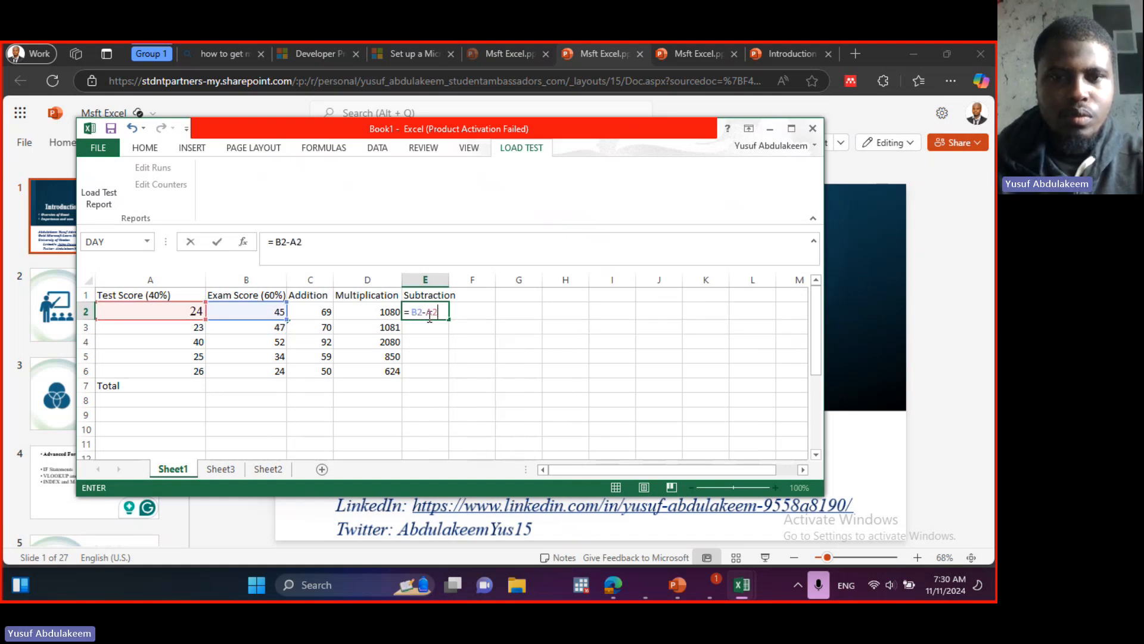
pyautogui.press('Return')
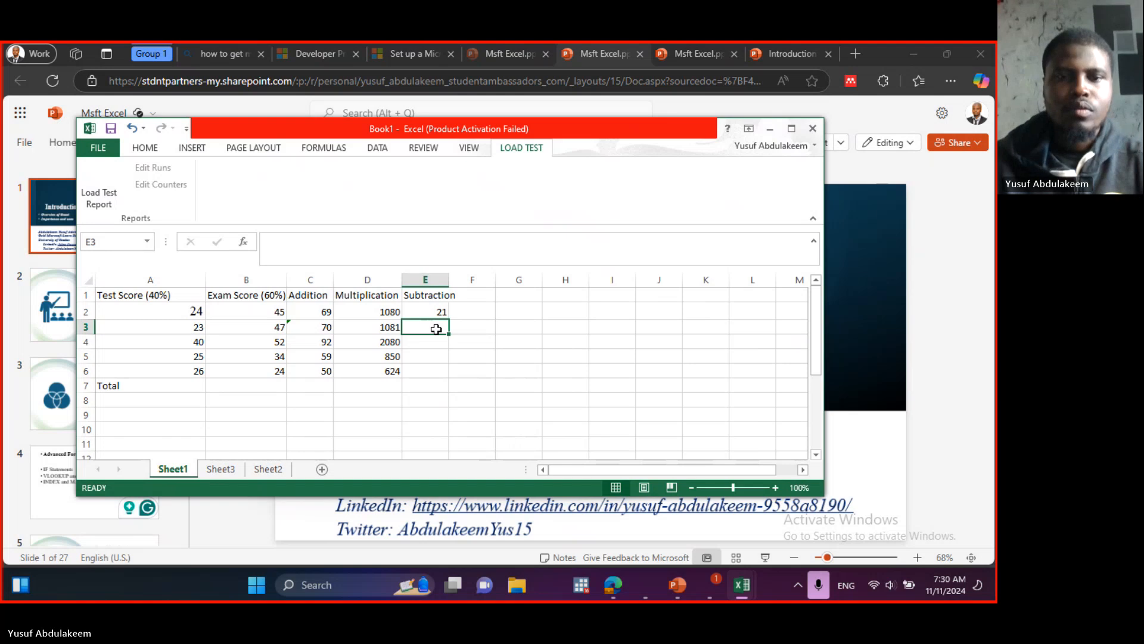
# Enter the formula =B3-A3 in cell E3 to subtract the second row's test score from its exam score
pyautogui.write('=')
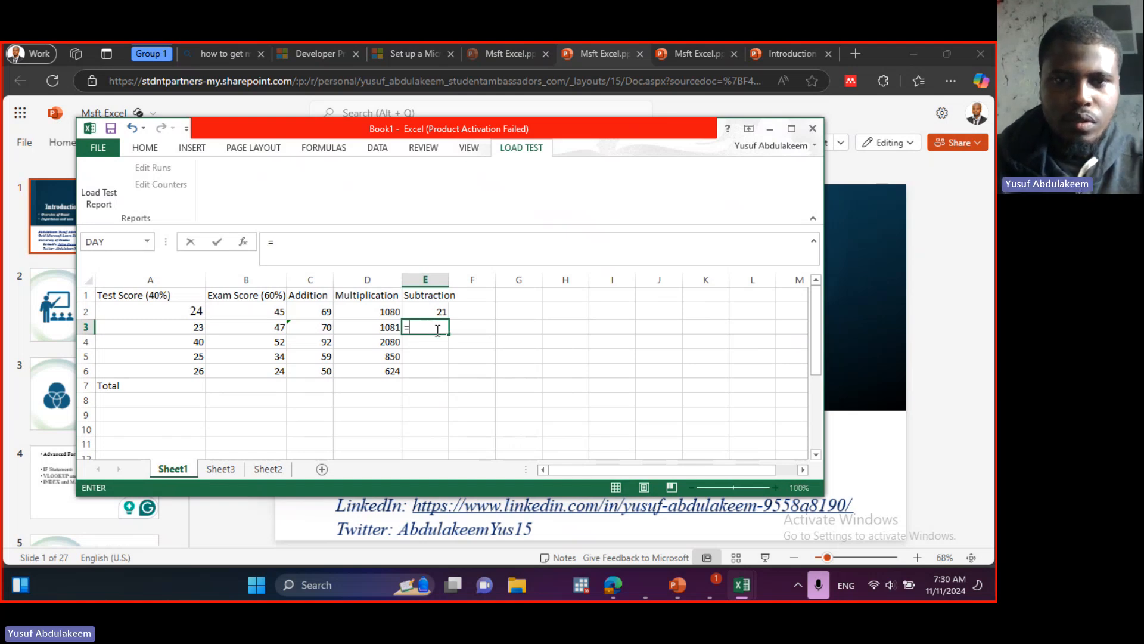
pyautogui.write('B')
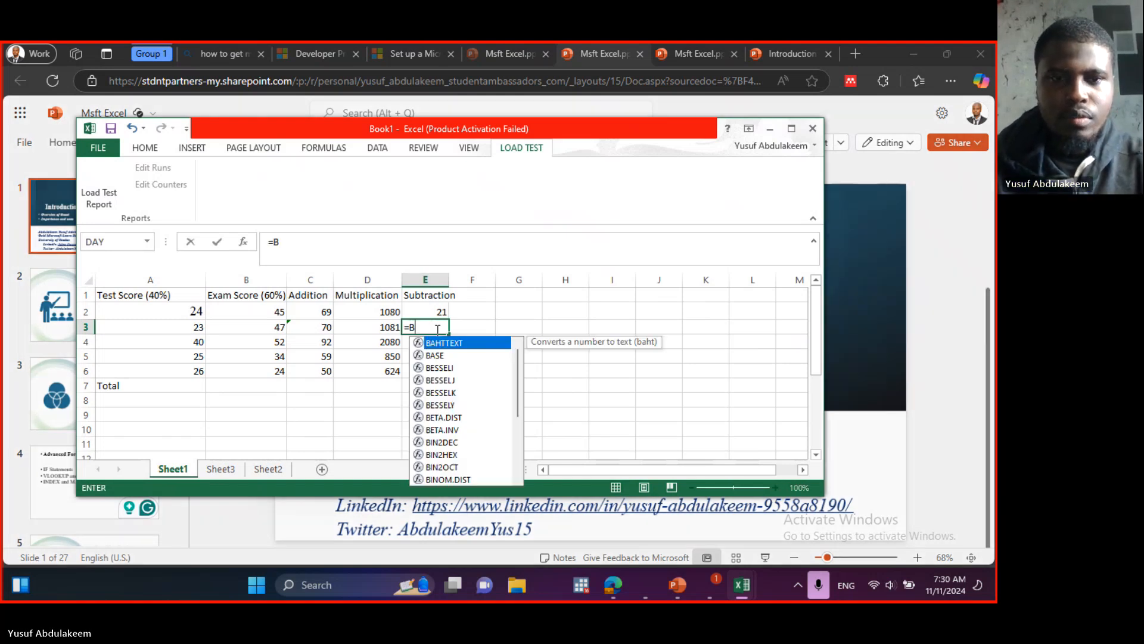
pyautogui.write('3-A3')
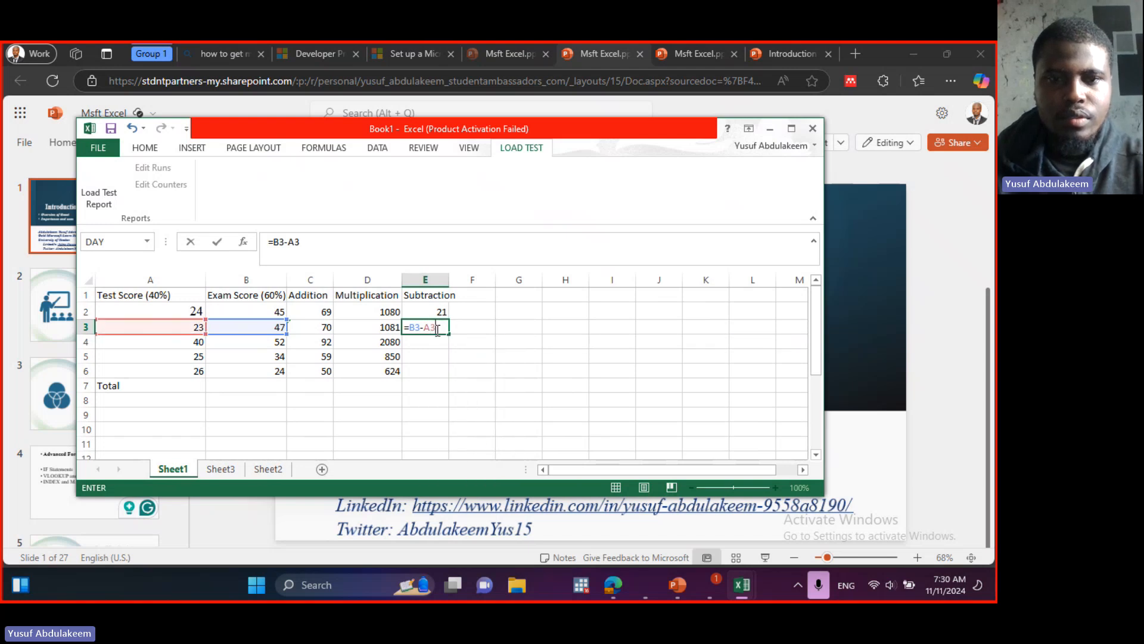
pyautogui.press('Return')
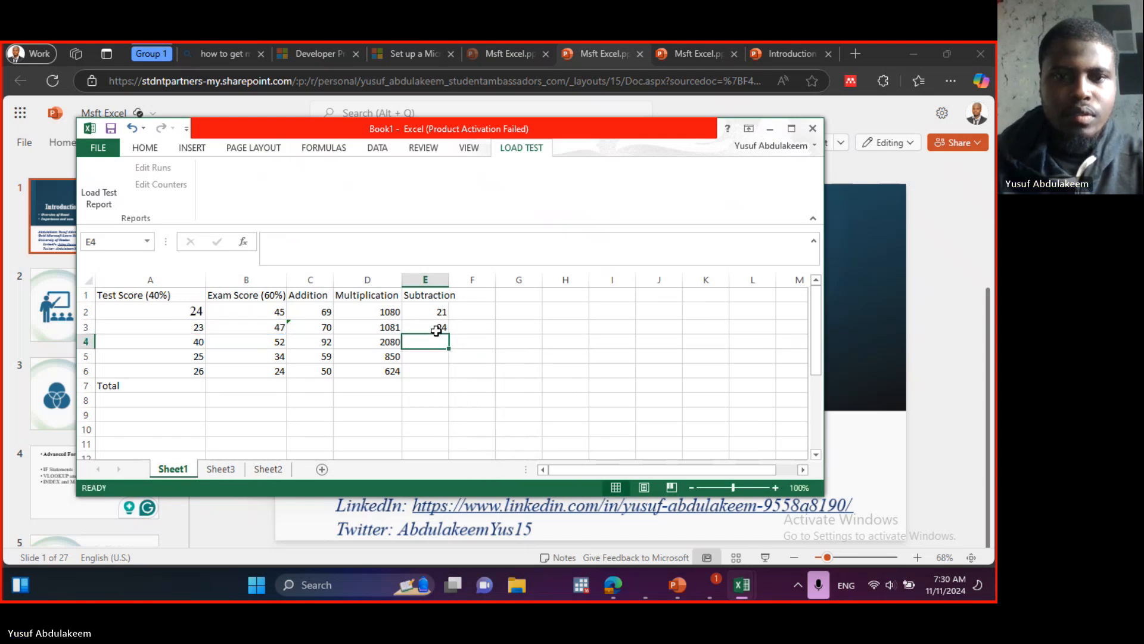
# Enter the formula =B4-A4 in cell E4 to subtract the third row's test score from its exam score
pyautogui.write('+')
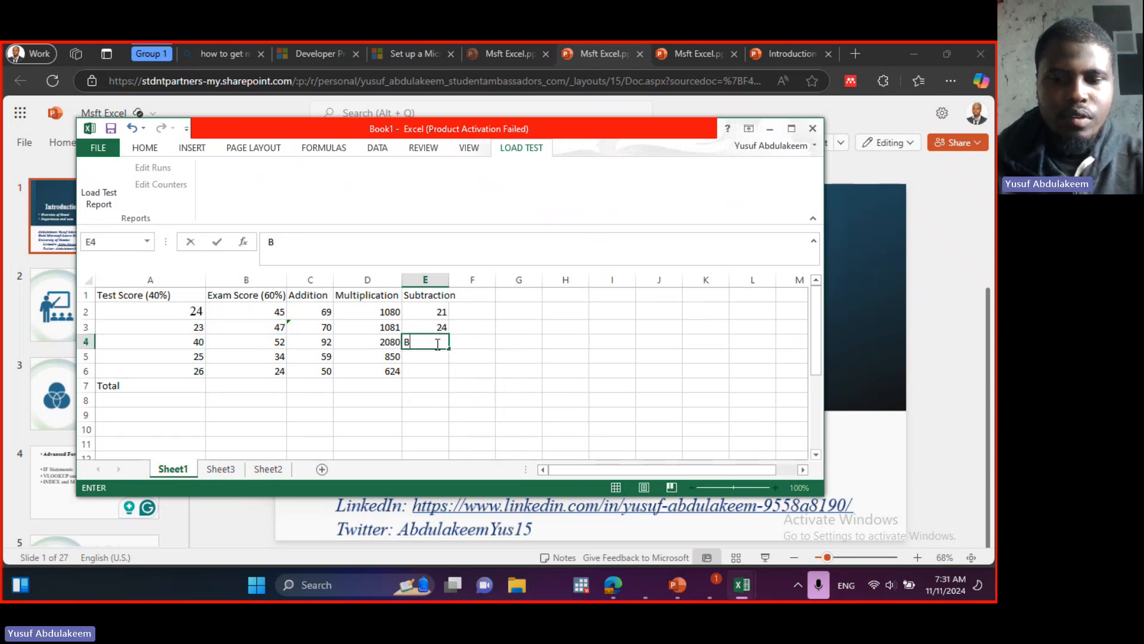
pyautogui.press('BackSpace')
pyautogui.write('=')
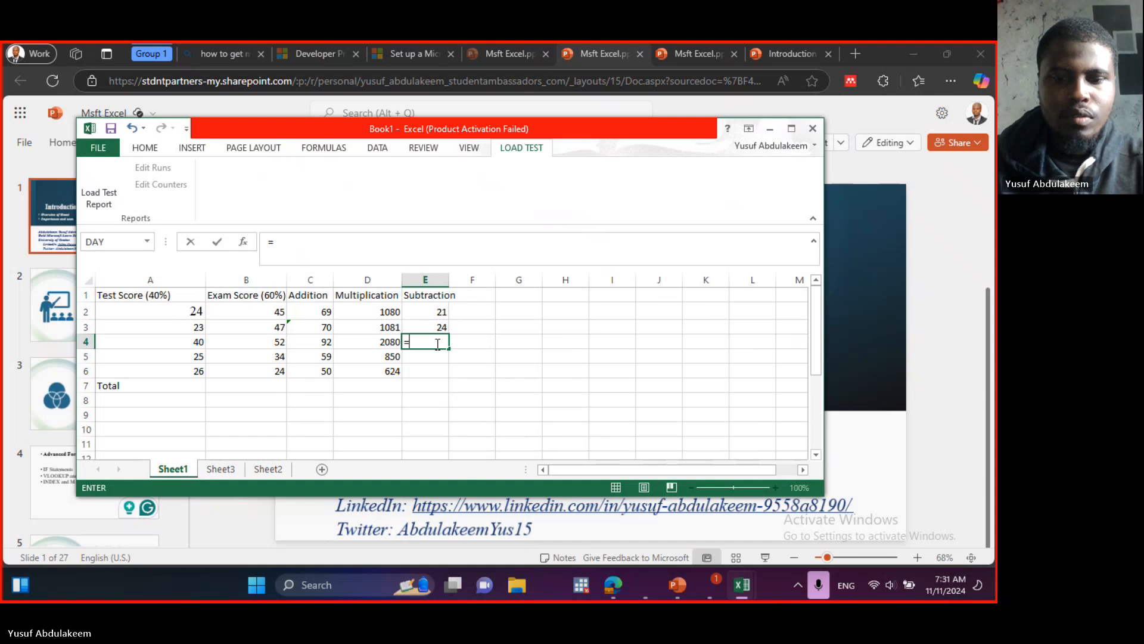
pyautogui.write('B4-')
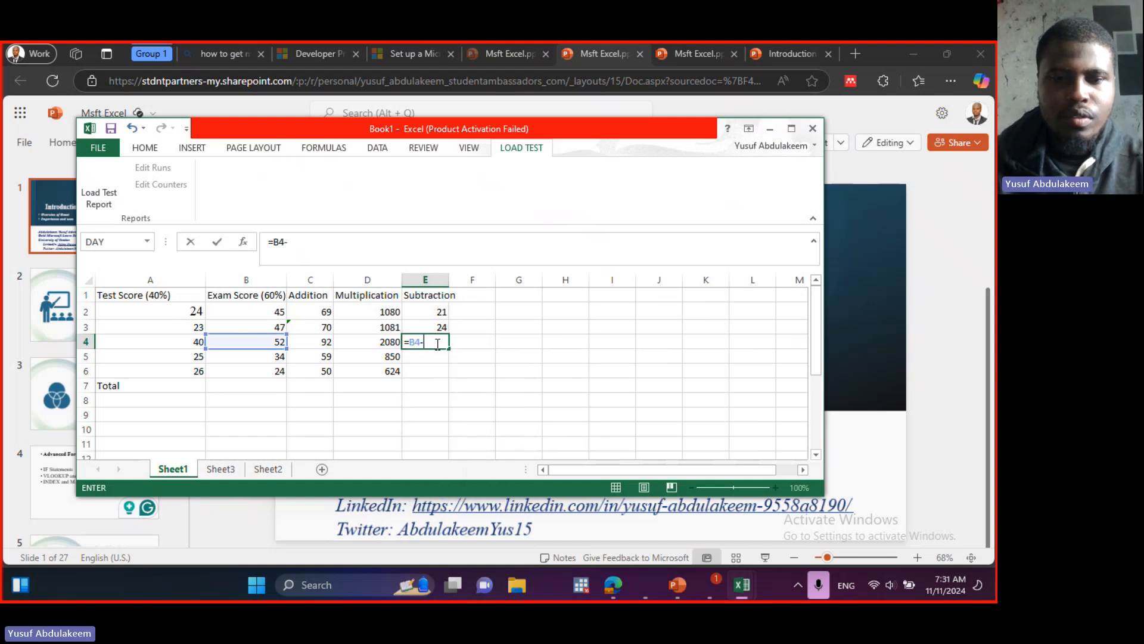
pyautogui.write('A4')
pyautogui.press('Return')
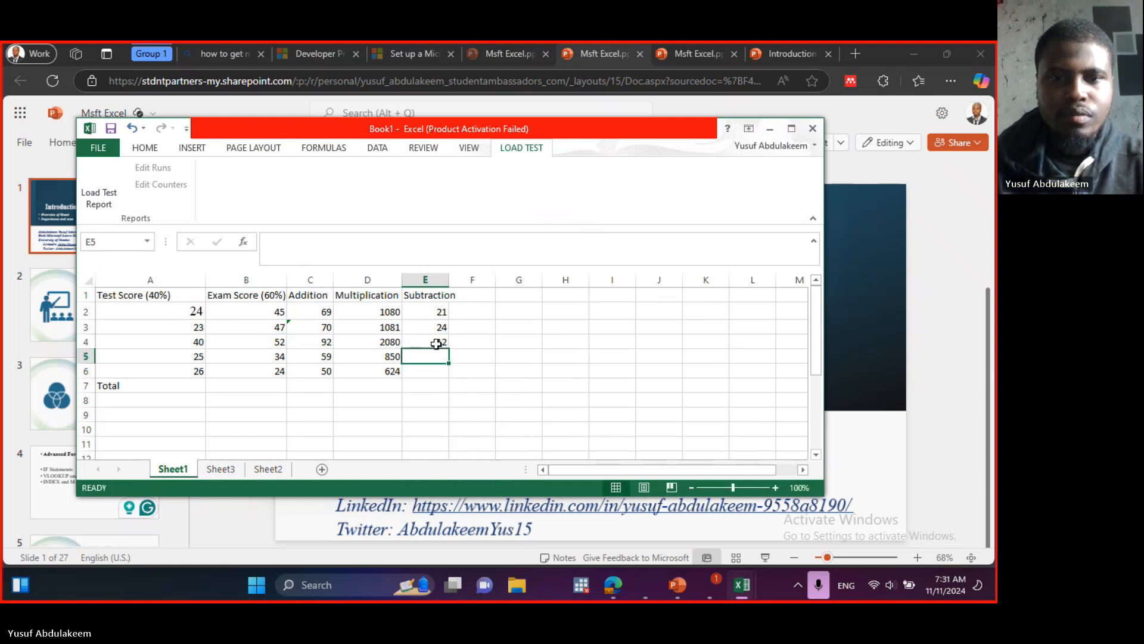
# Enter the formula =B5-A5 in cell E5 to subtract the fourth row's test score from its exam score
pyautogui.write('=')
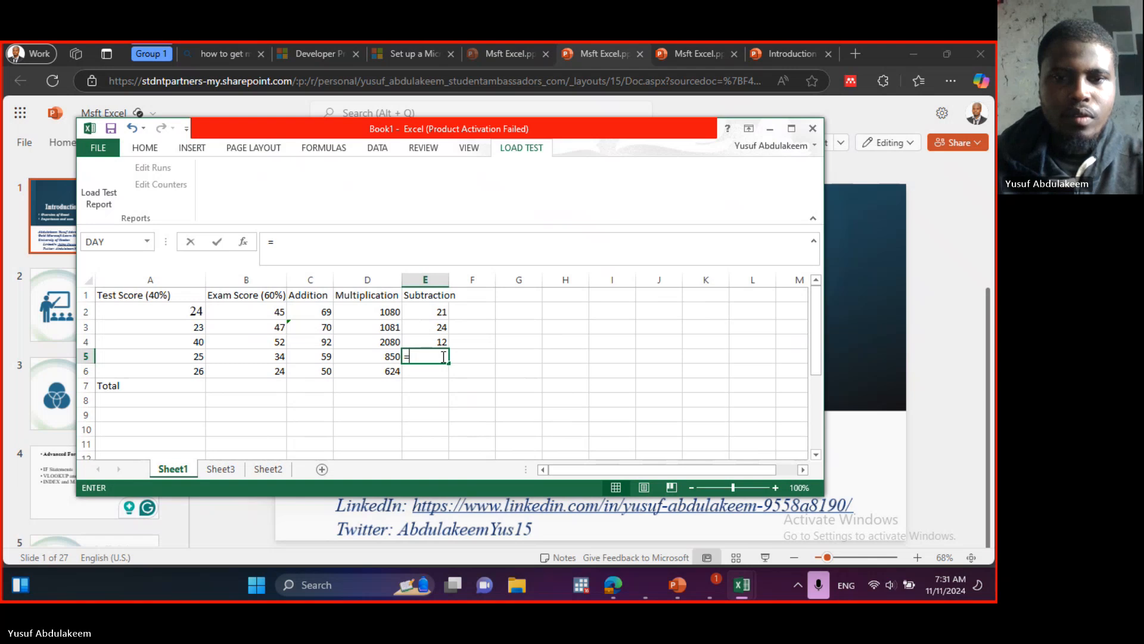
pyautogui.write('B6')
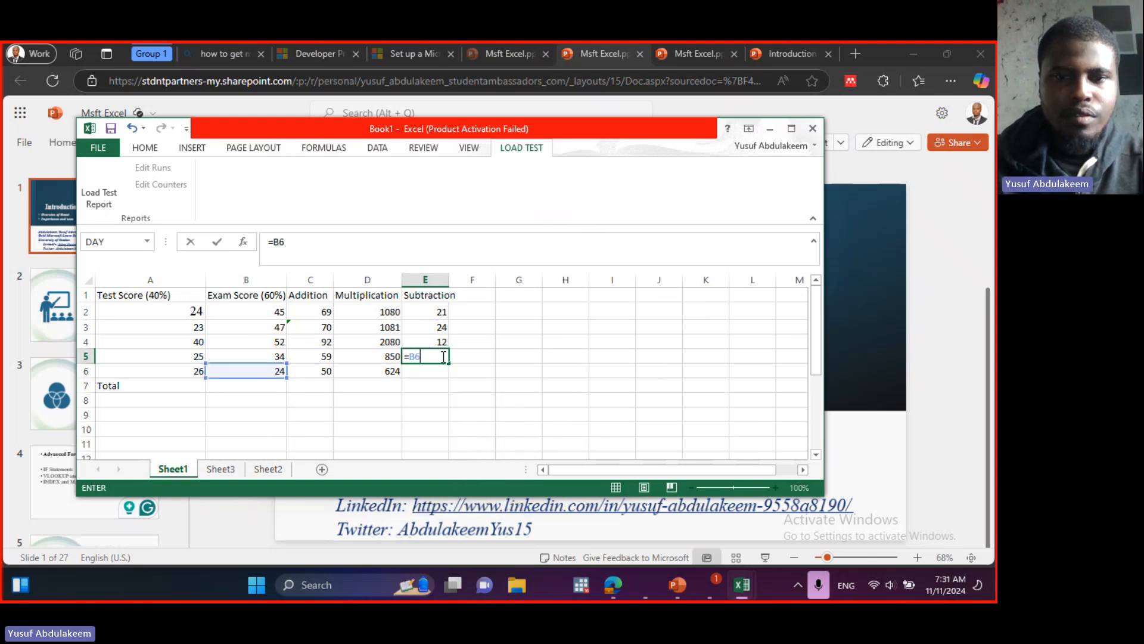
pyautogui.press('BackSpace')
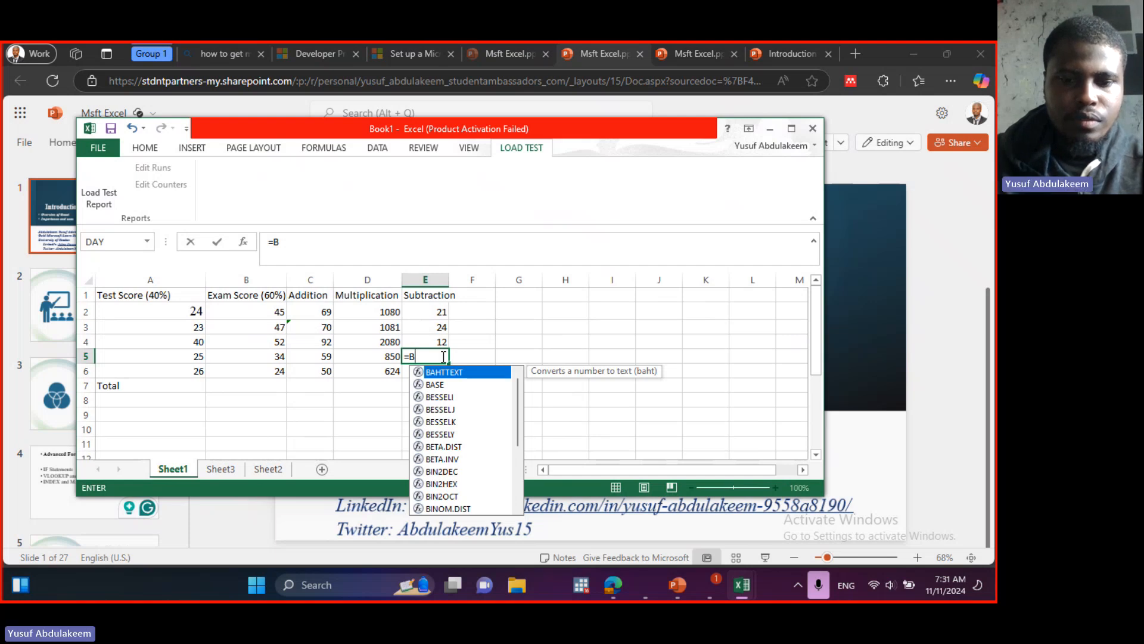
pyautogui.write('5-A')
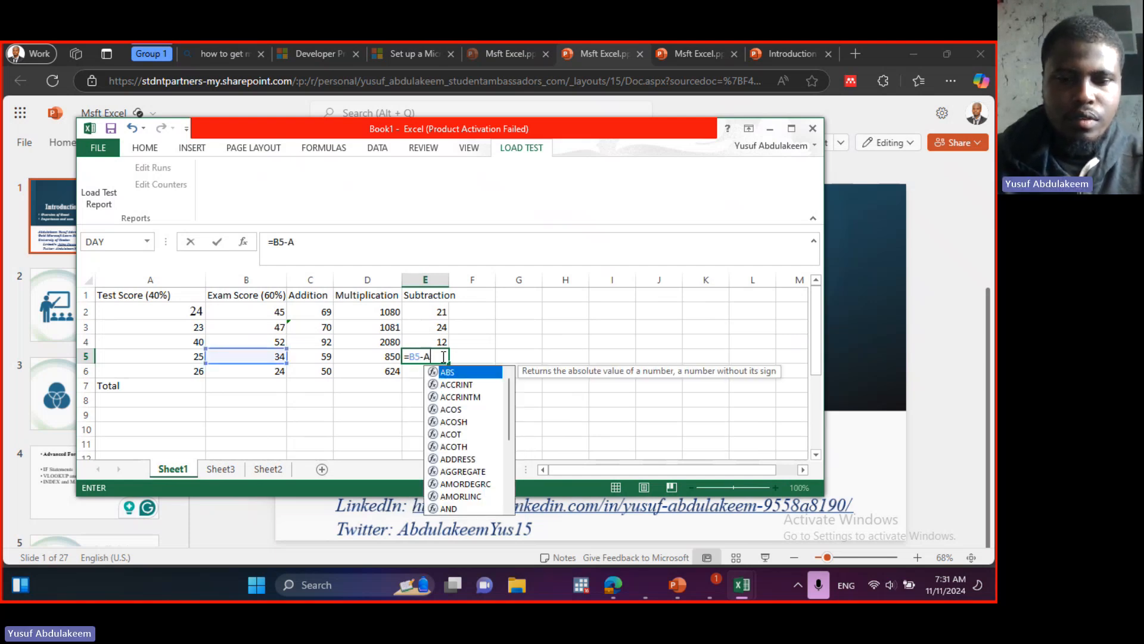
pyautogui.write('5')
pyautogui.press('Return')
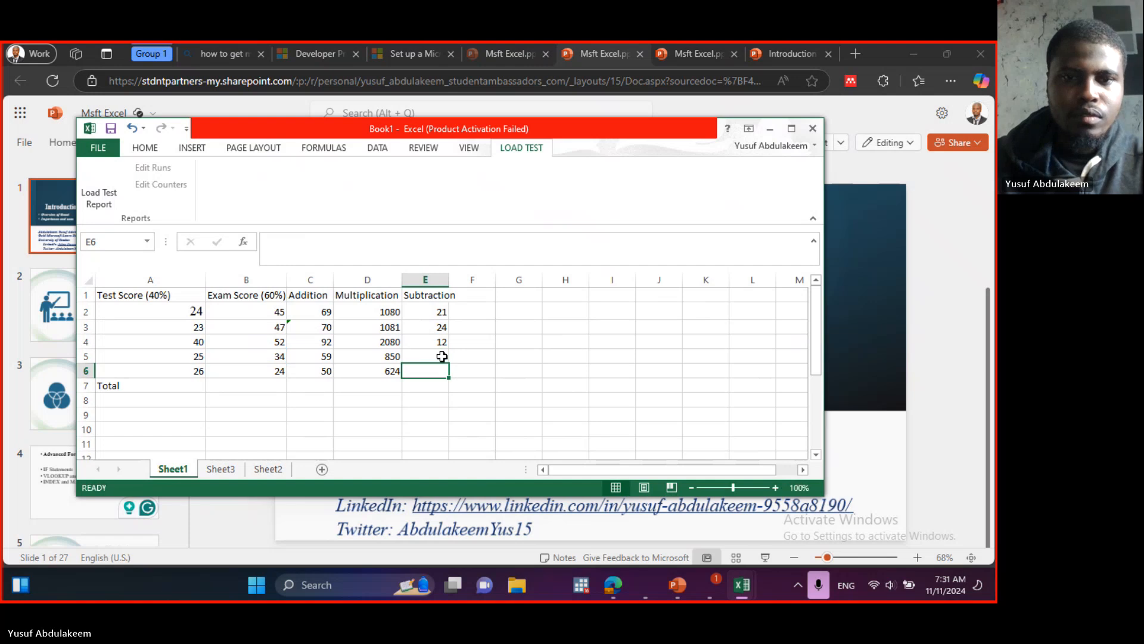
# Enter the formula =B6-A6 in cell E6 to subtract the last row's test score from its exam score
pyautogui.write('B')
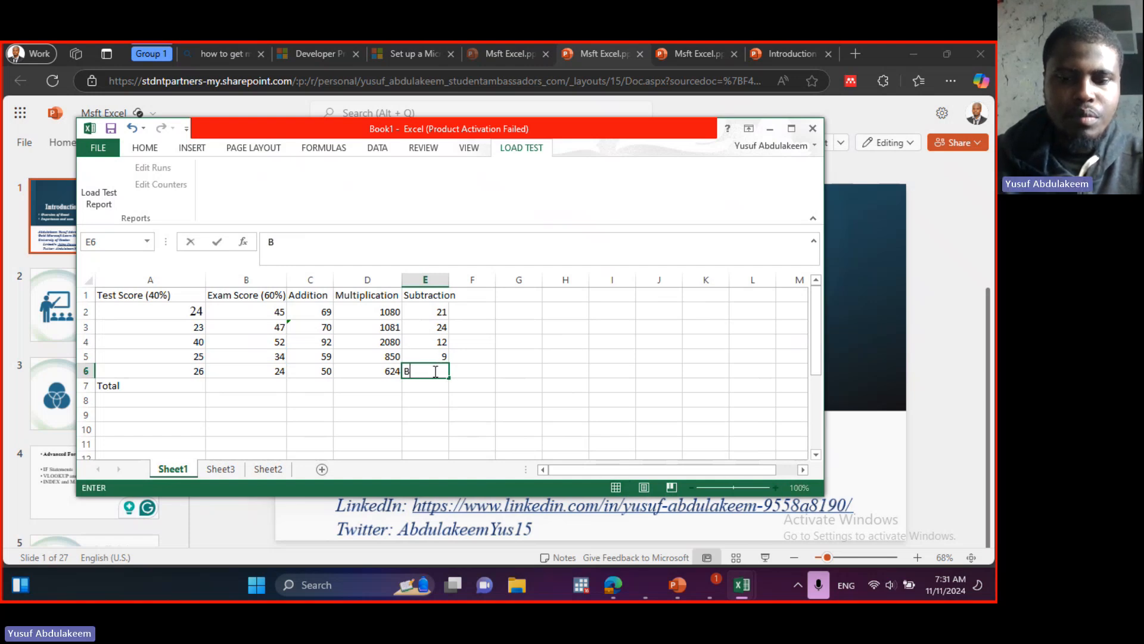
pyautogui.press('BackSpace')
pyautogui.write('=B')
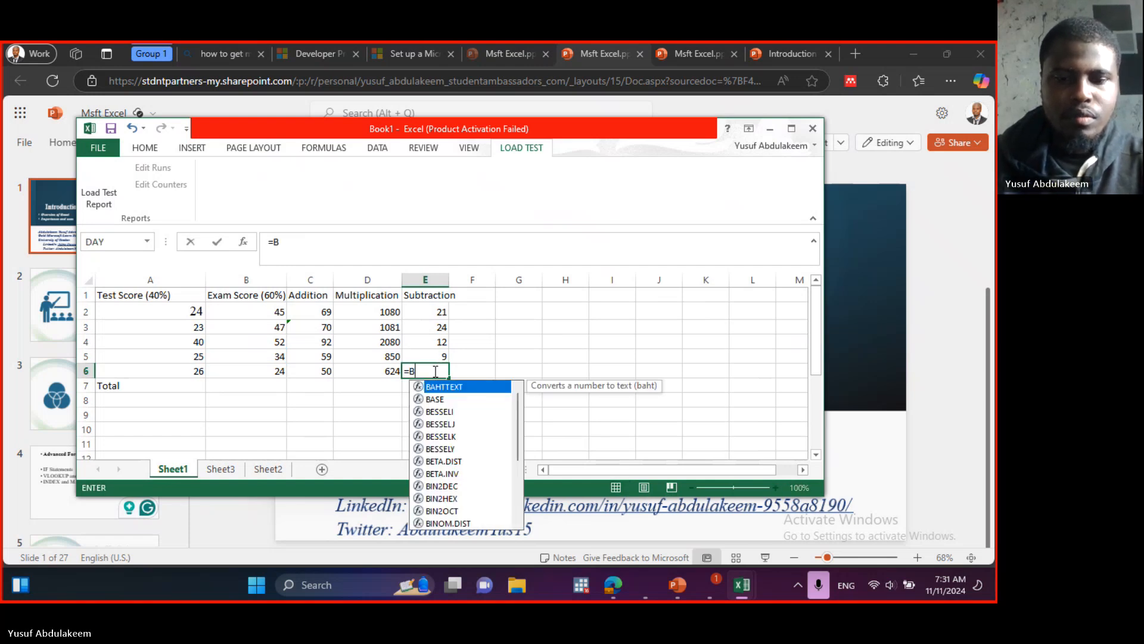
pyautogui.write('6-A')
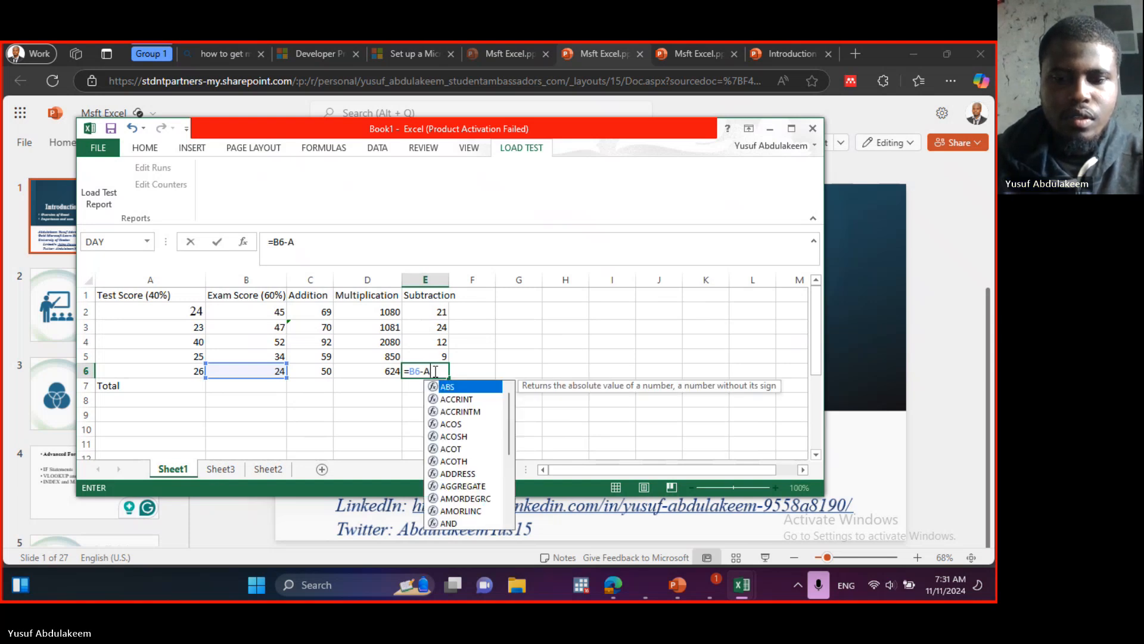
pyautogui.write('6')
pyautogui.press('Return')
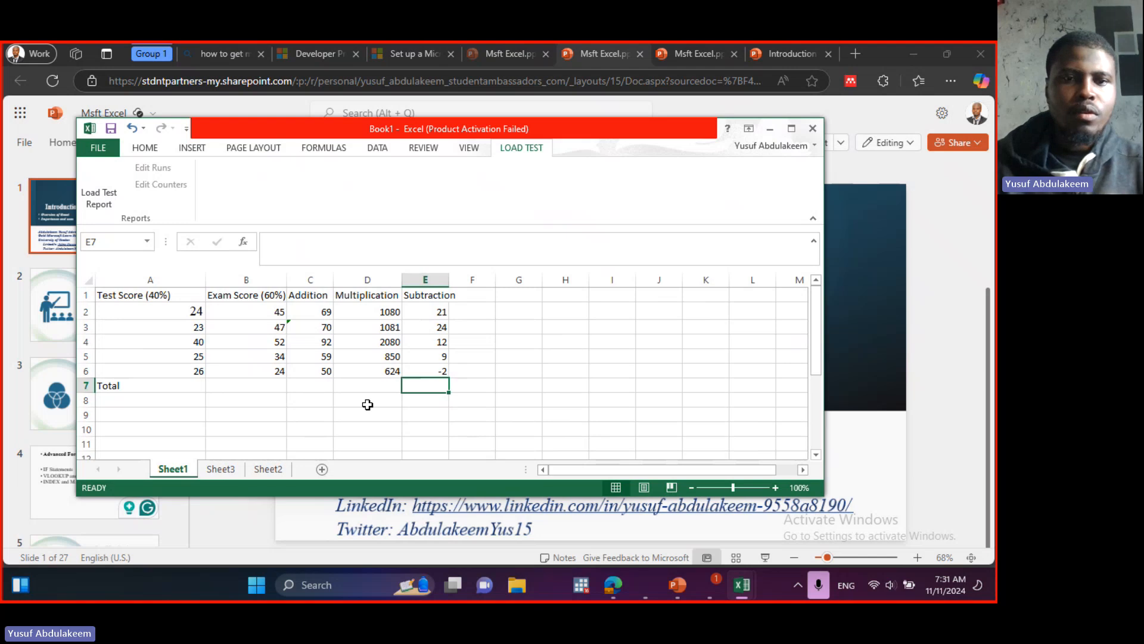
# Add the heading Division in cell F1 and enter the formula =B2/A2 in cell F2
pyautogui.click(470, 296)
pyautogui.write('Division')
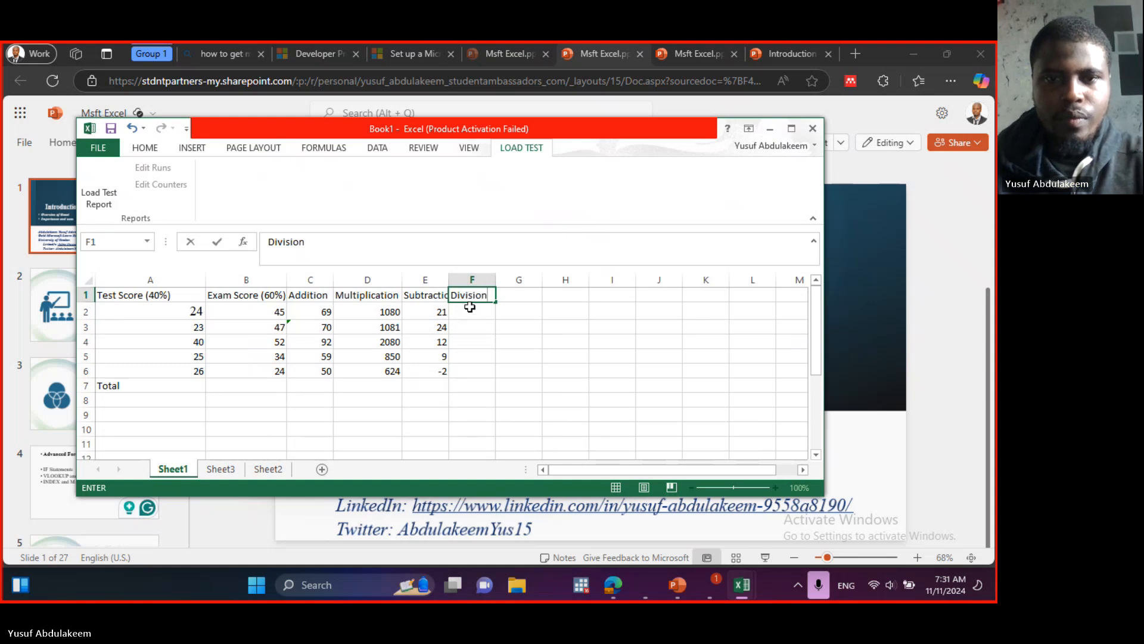
pyautogui.click(469, 307)
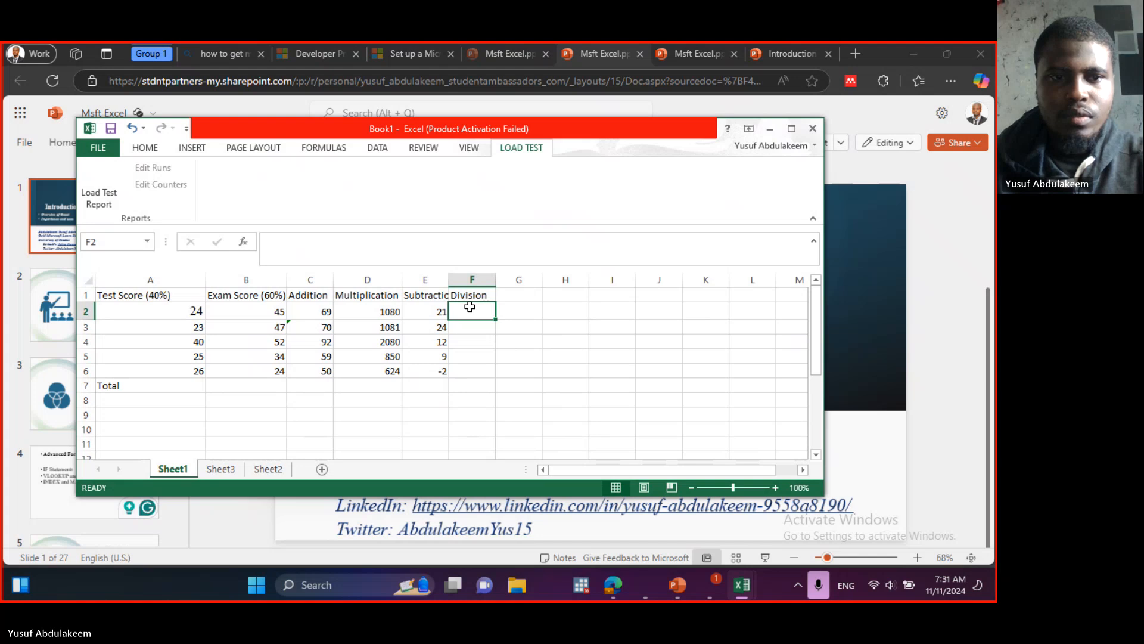
pyautogui.write('=C')
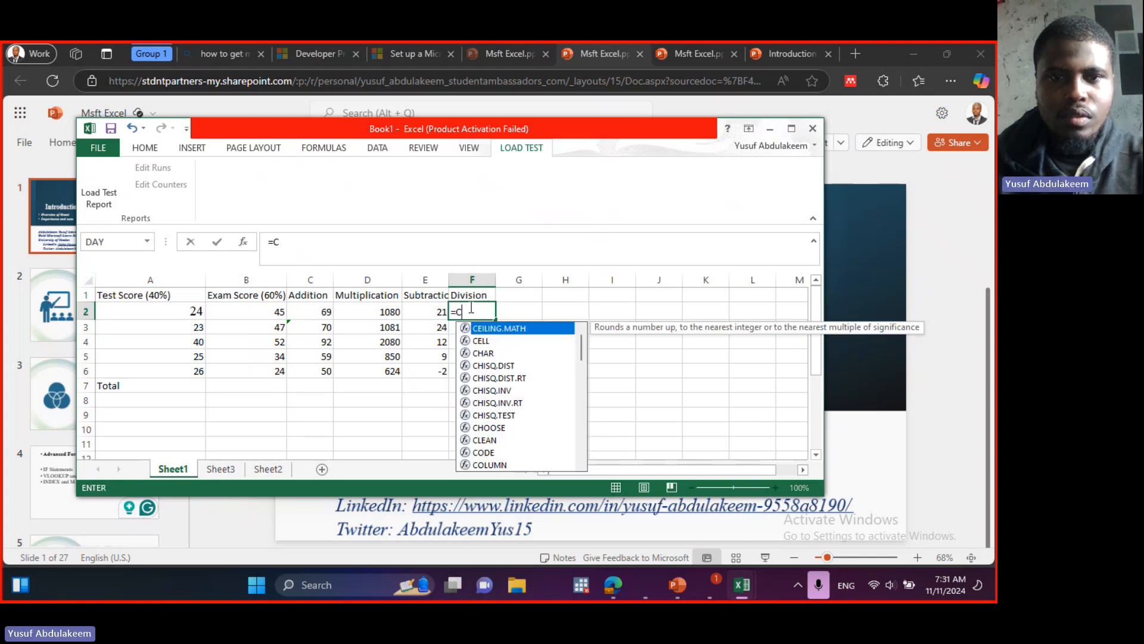
pyautogui.press('BackSpace')
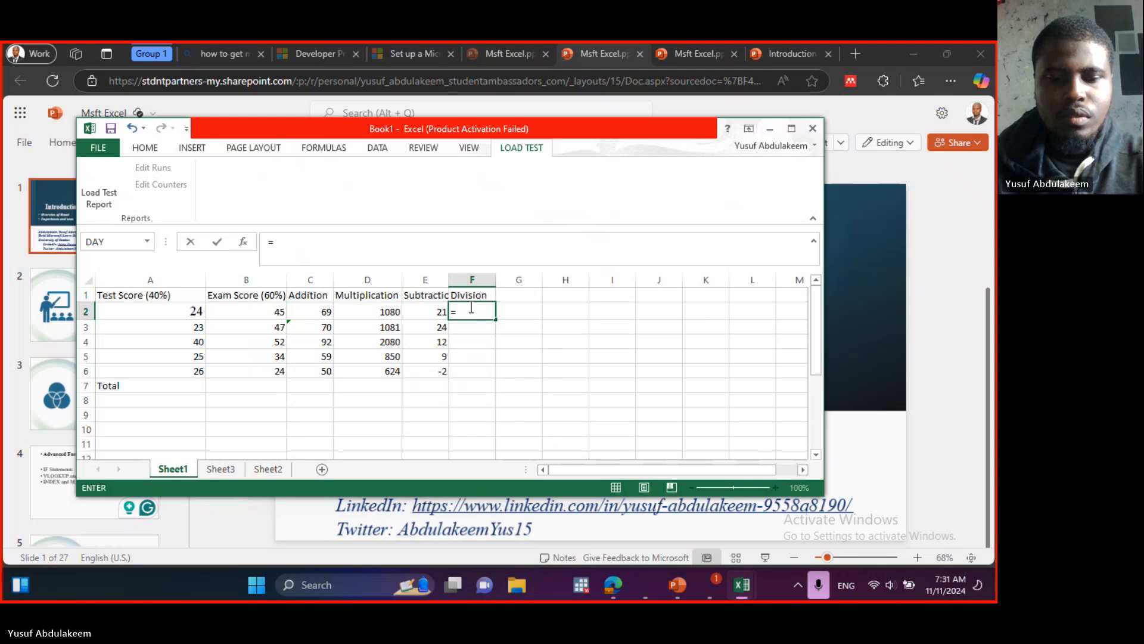
pyautogui.write('B')
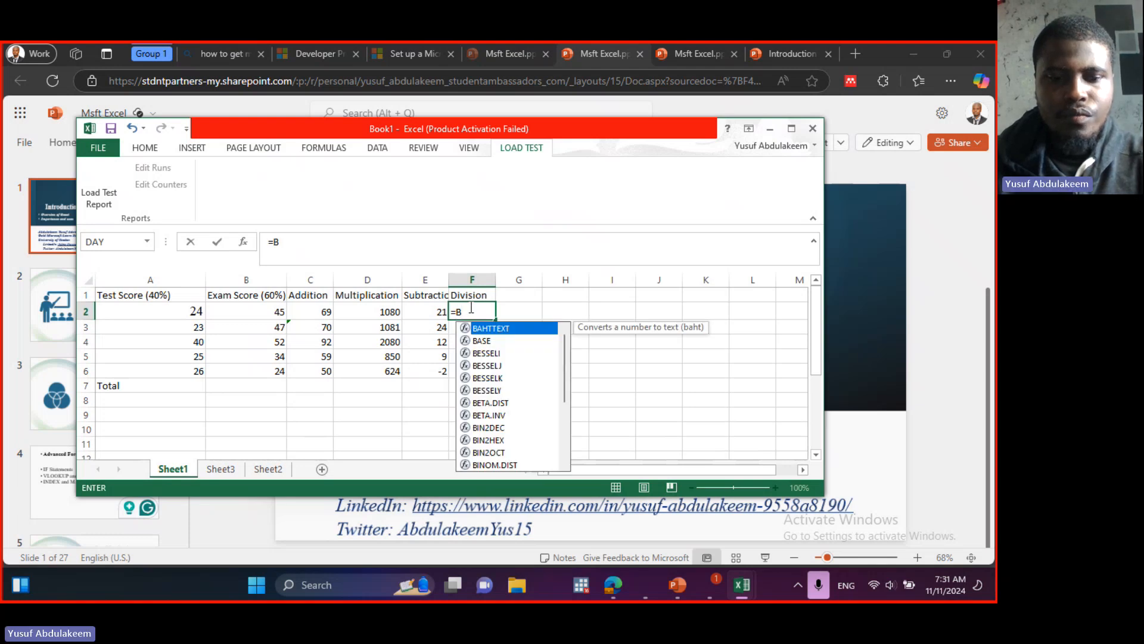
pyautogui.write('2')
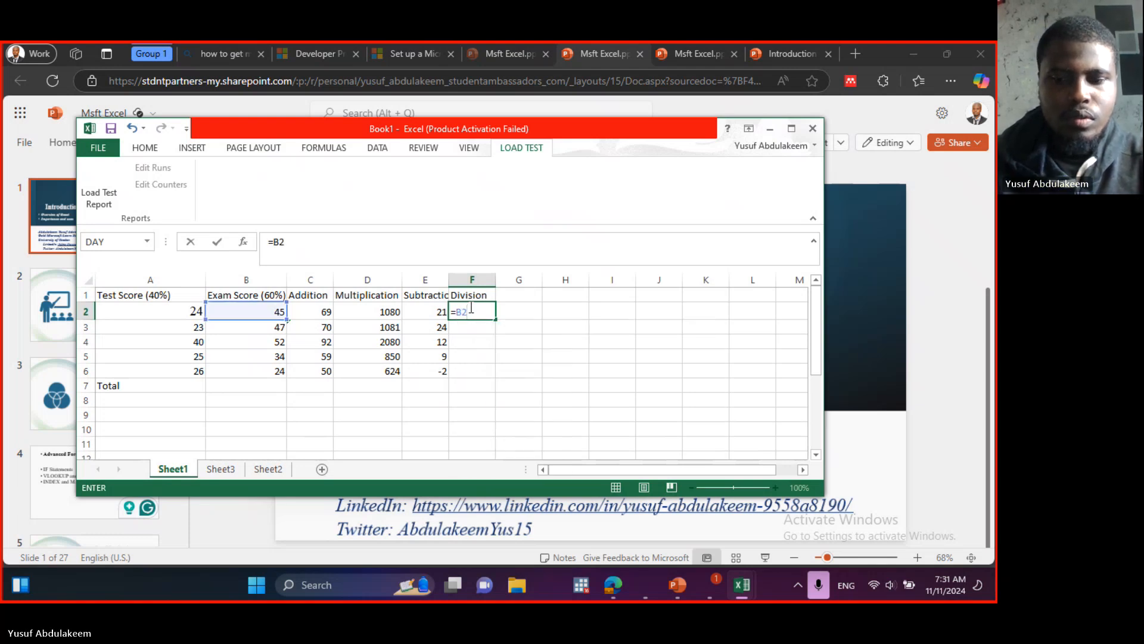
pyautogui.write('/A2')
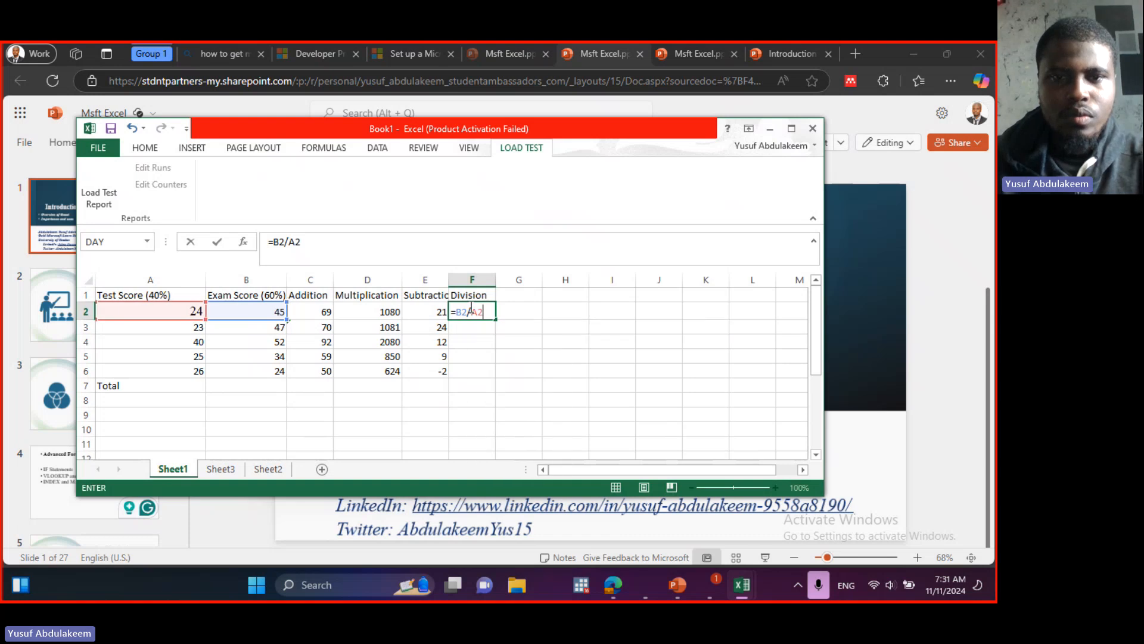
pyautogui.press('Return')
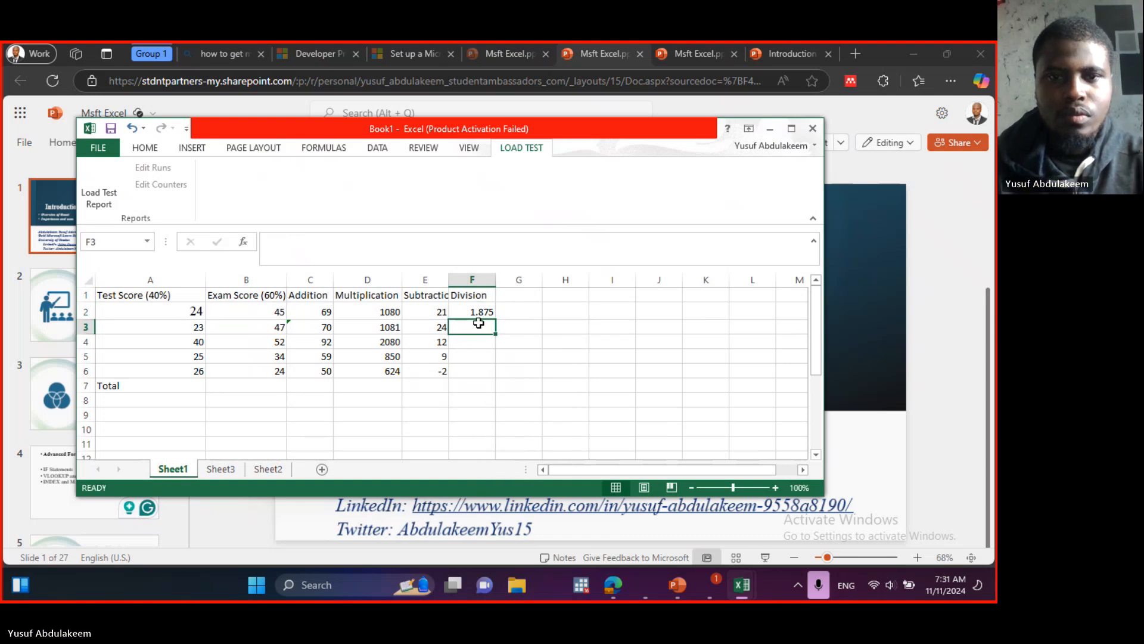
# Divide the exam scores by the test scores with the formulas =B3/A3 in cell F3 and =B4/A4 in cell F4
pyautogui.write('=')
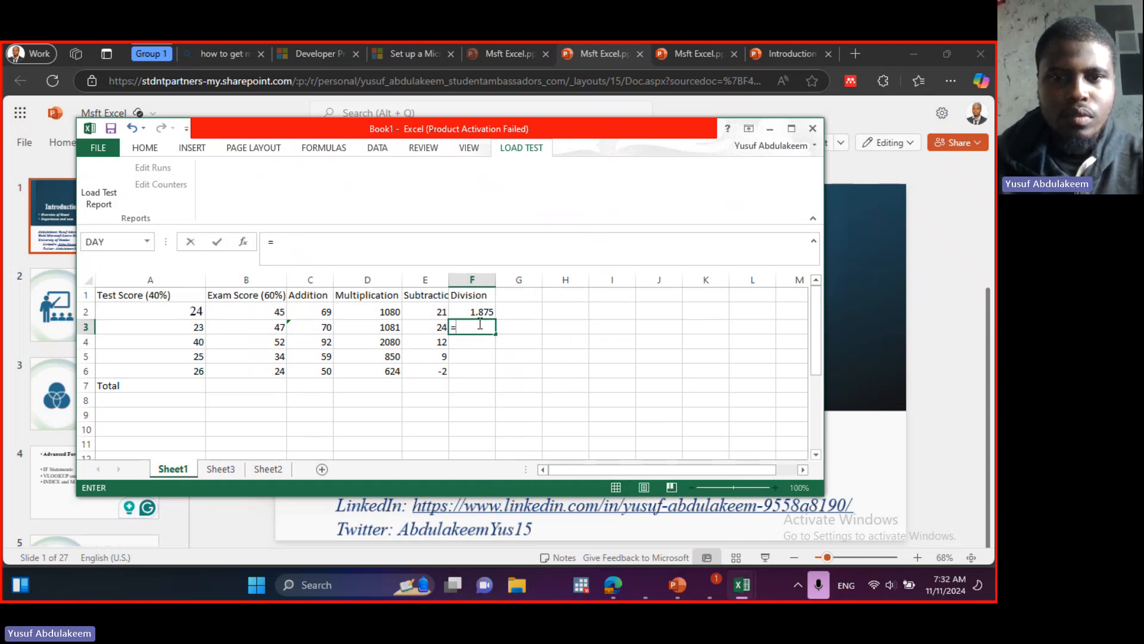
pyautogui.write('B3')
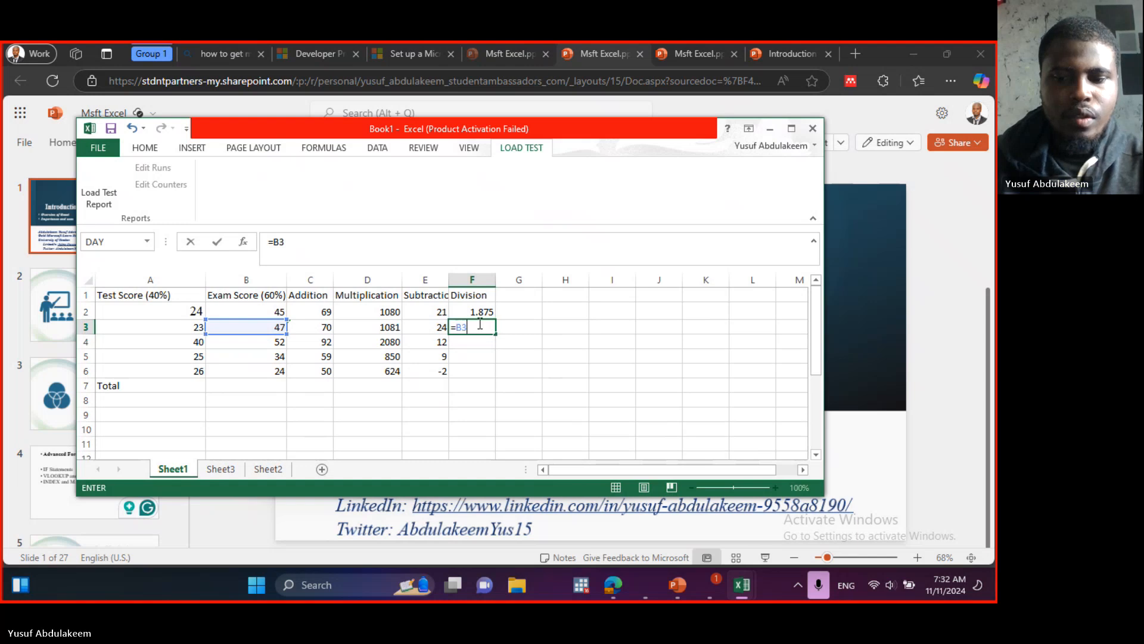
pyautogui.write('/A3')
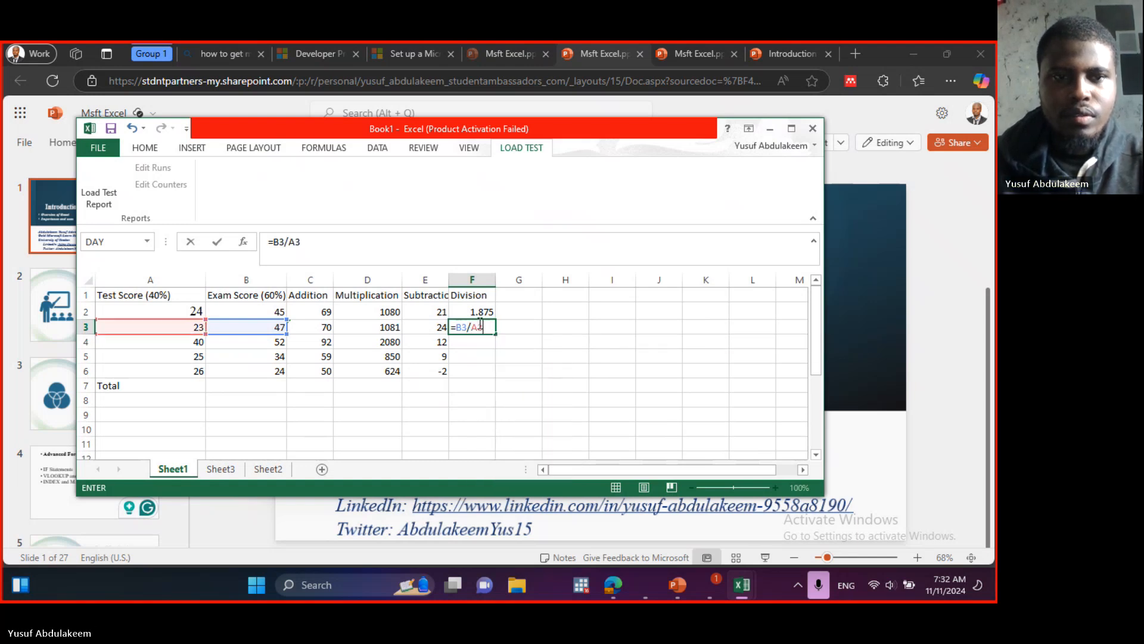
pyautogui.press('Return')
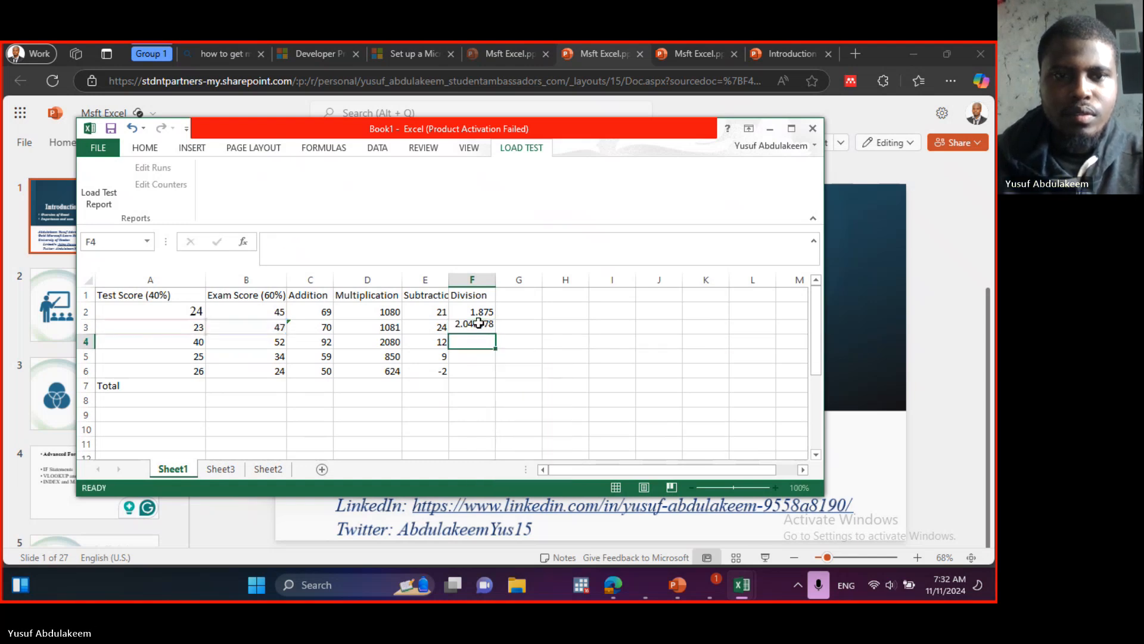
pyautogui.write('=')
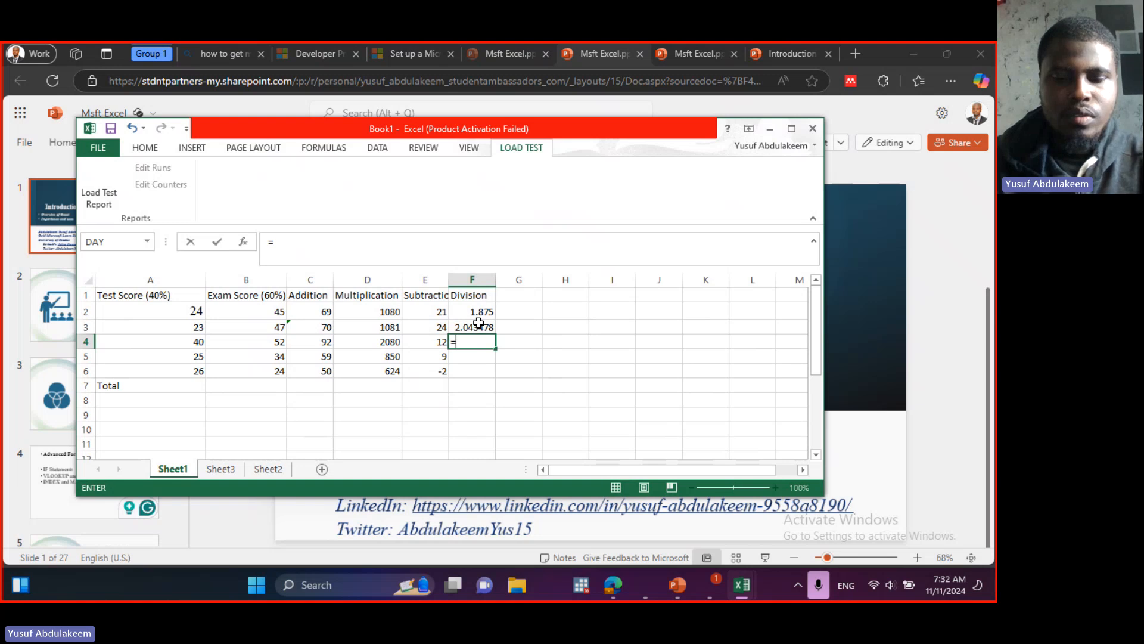
pyautogui.write('B4')
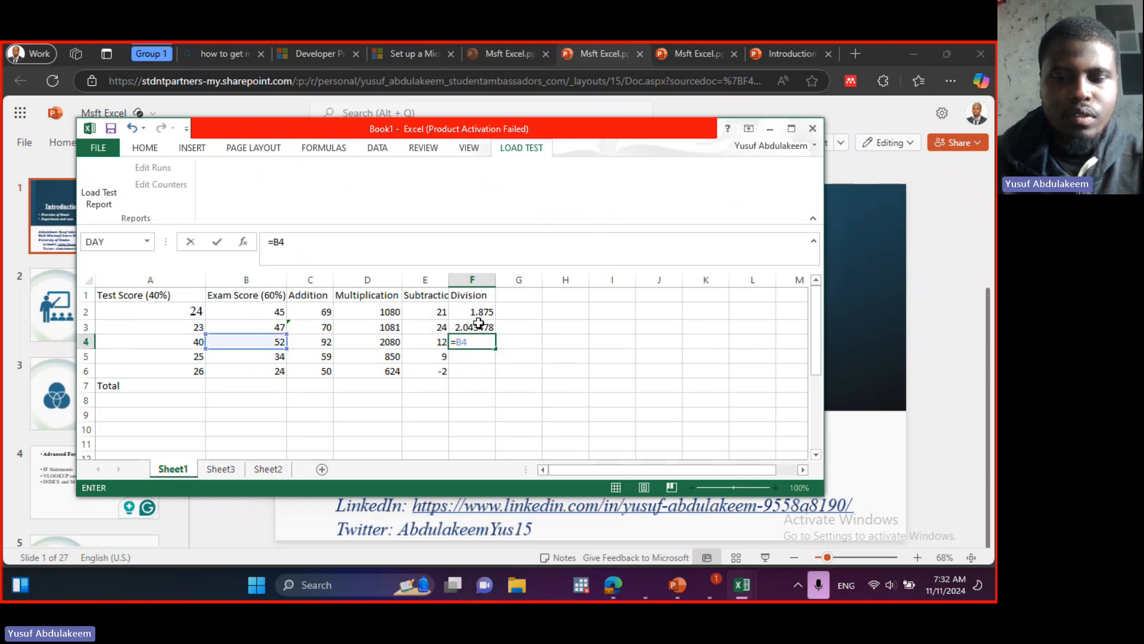
pyautogui.write('/A4')
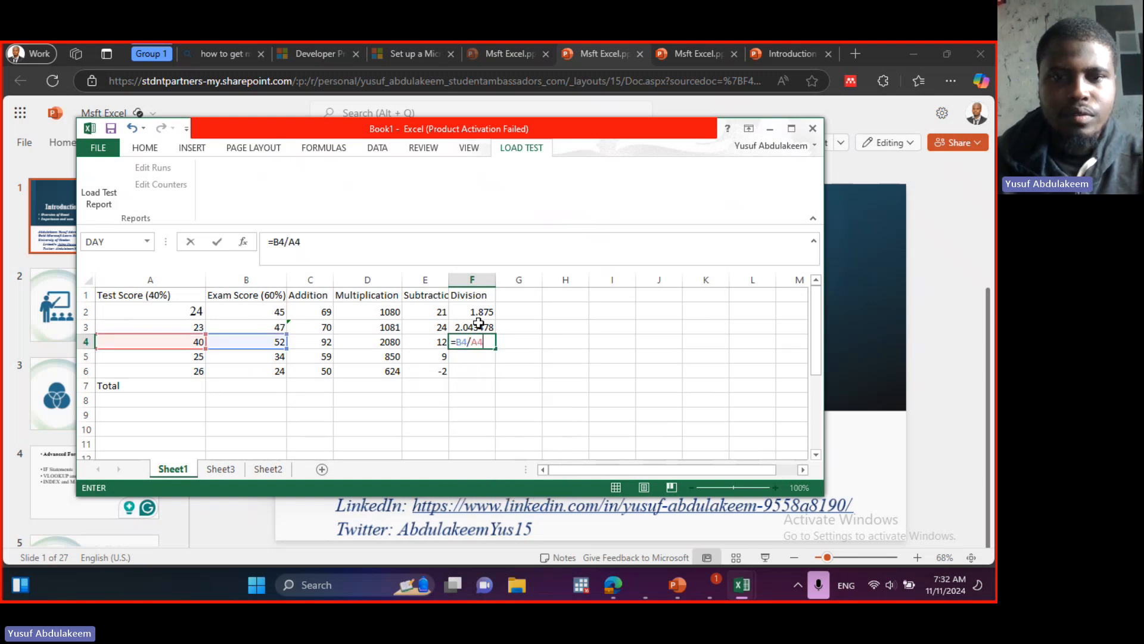
pyautogui.press('Return')
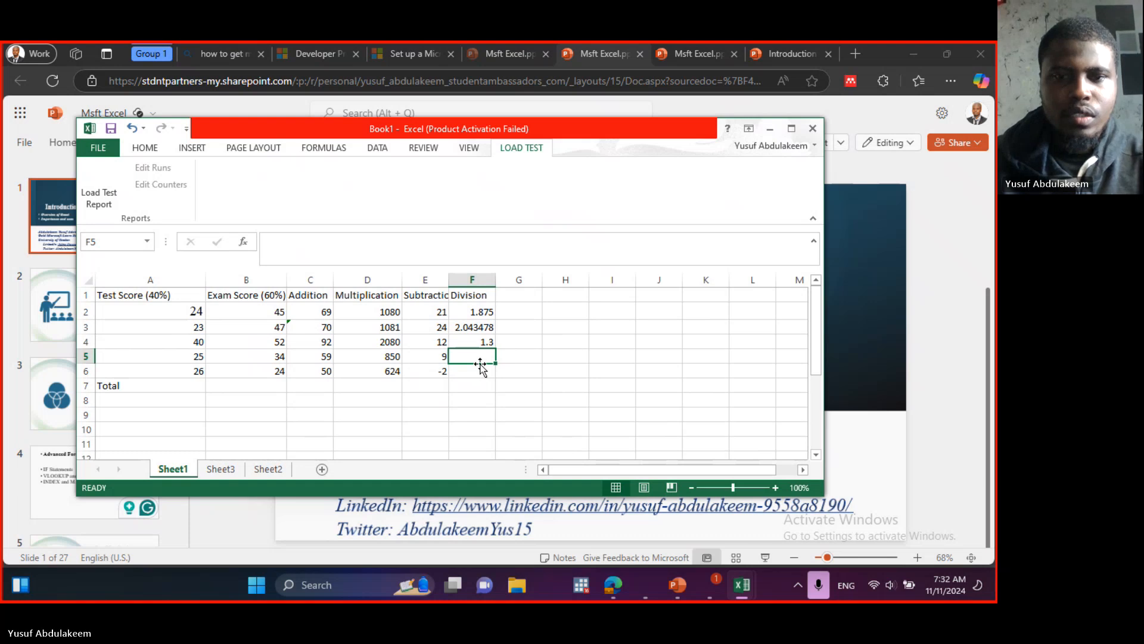
# Complete the Division column with the formulas =B5/A5 in cell F5 and =B6/A6 in cell F6
pyautogui.write('=B5')
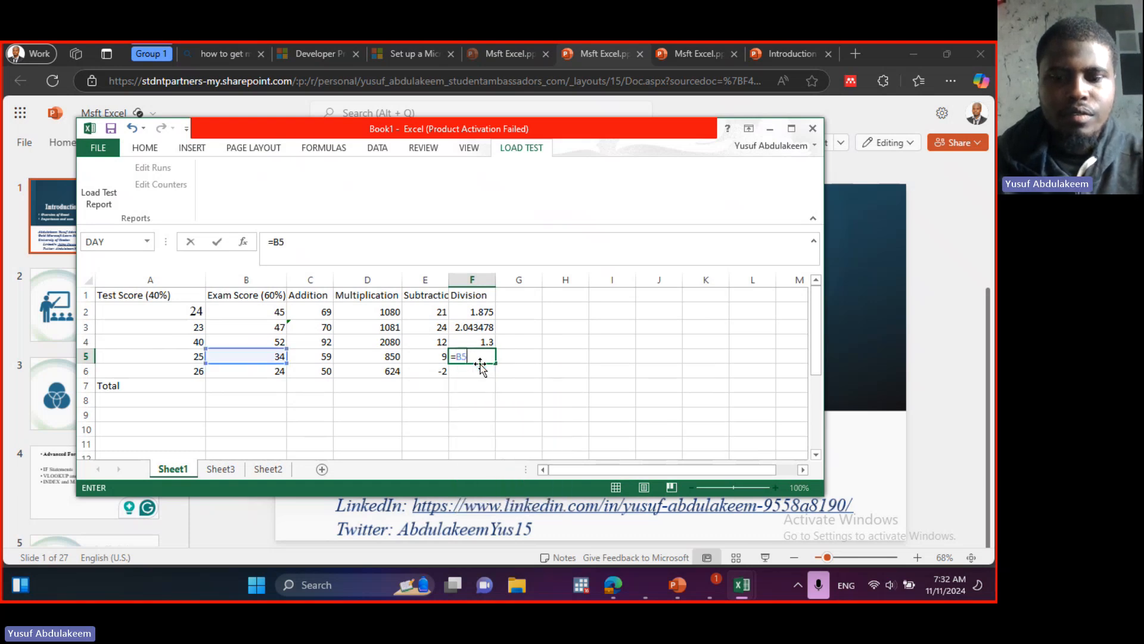
pyautogui.write('/A5')
pyautogui.press('Return')
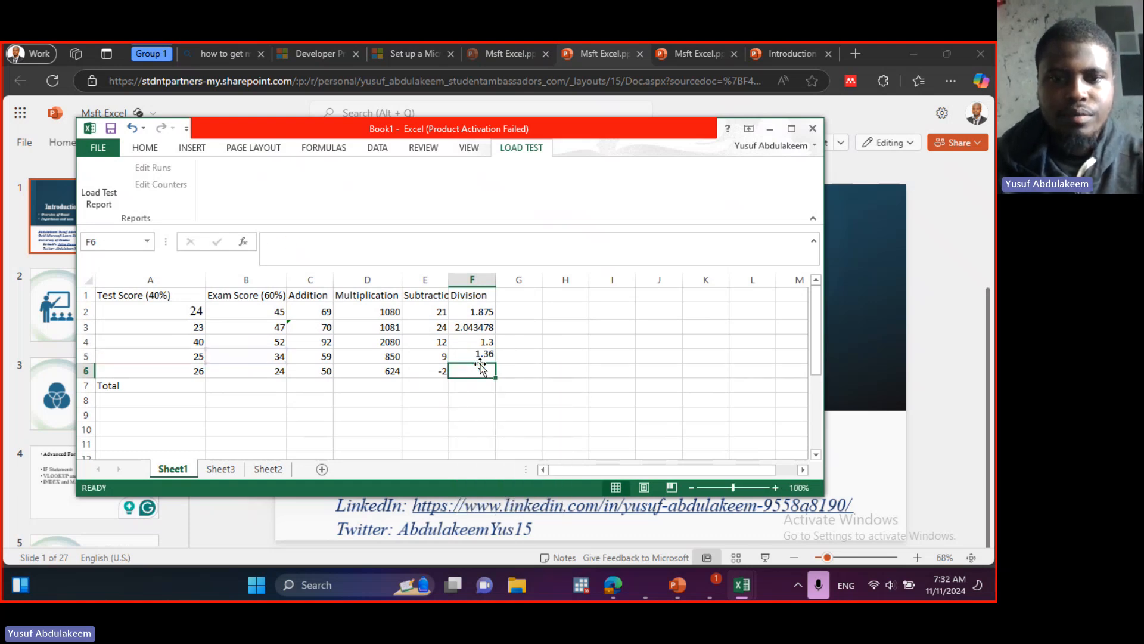
pyautogui.write('=B6')
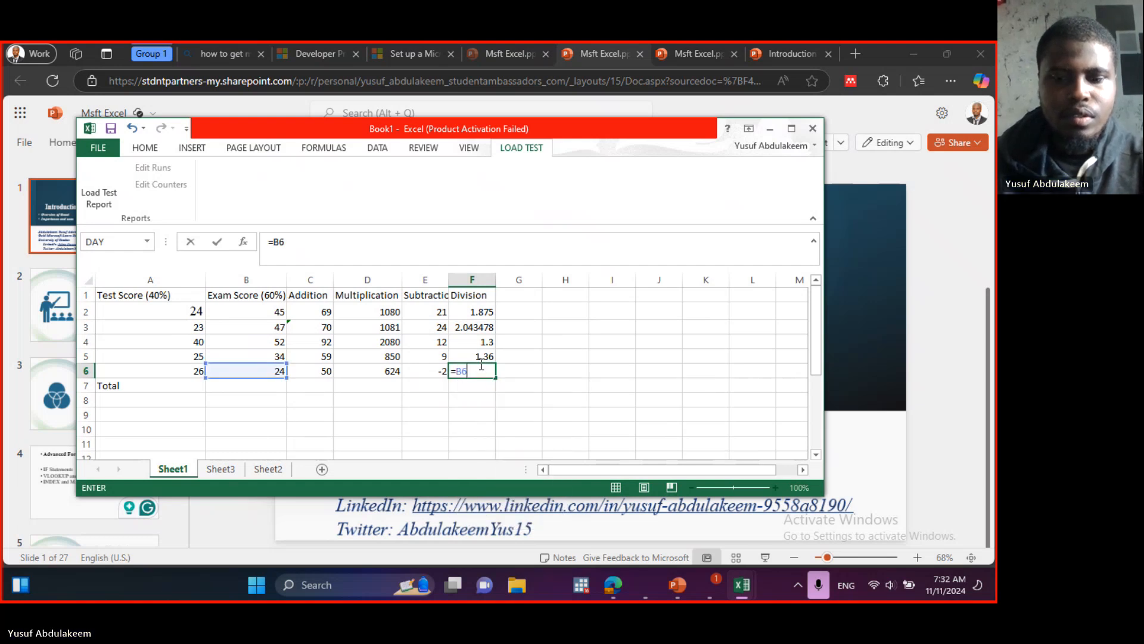
pyautogui.write('/A6')
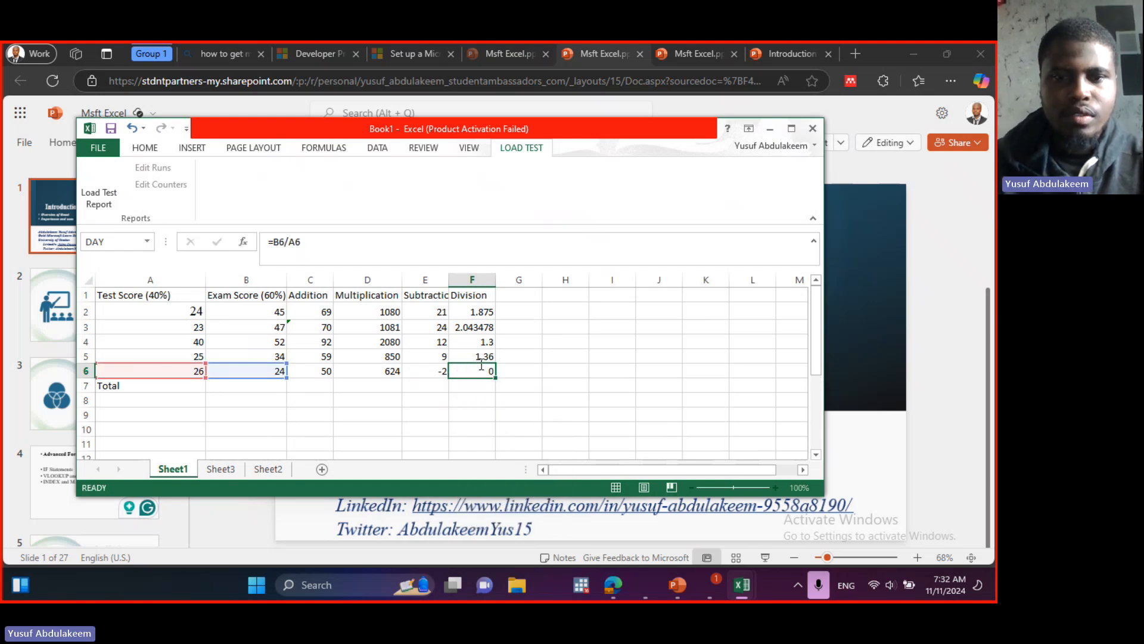
pyautogui.press('Return')
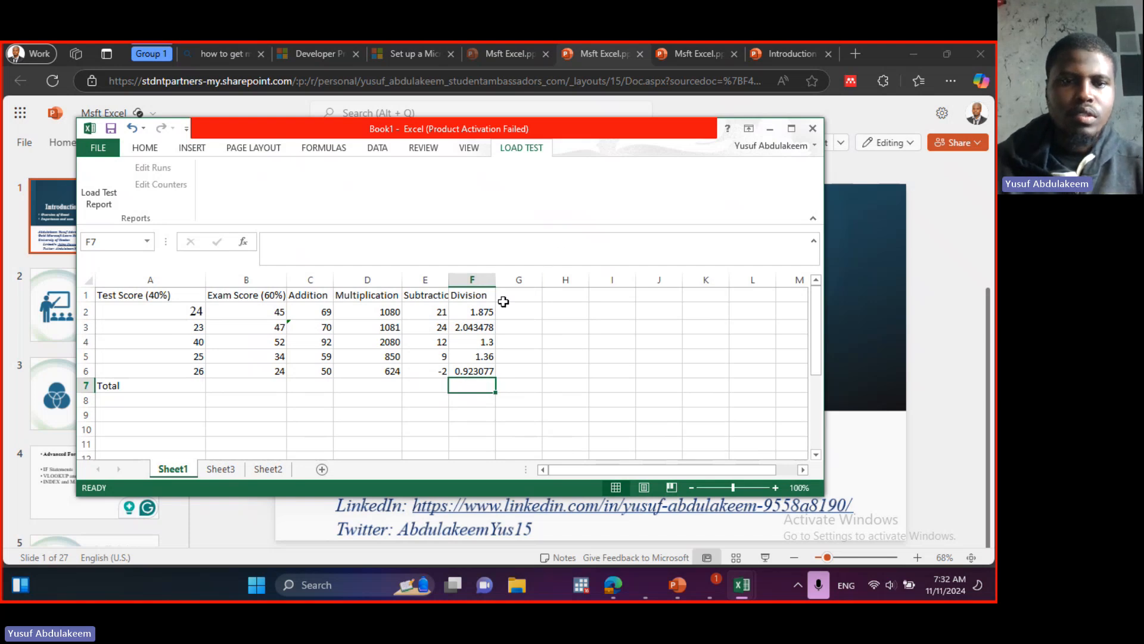
pyautogui.click(232, 322)
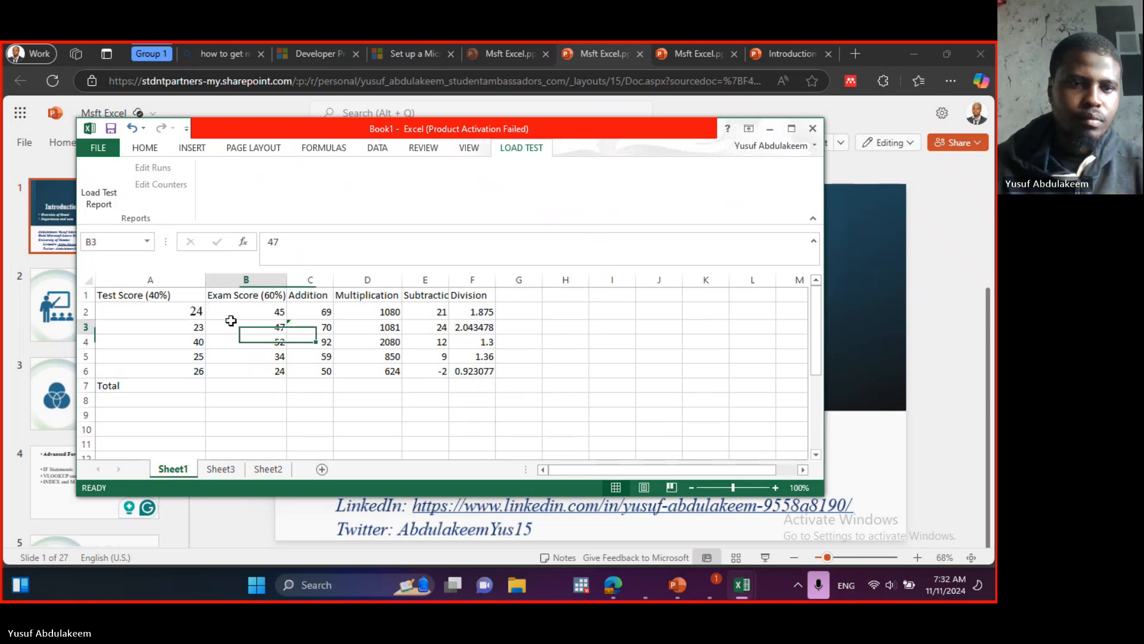
pyautogui.click(150, 309)
pyautogui.rightClick(152, 310)
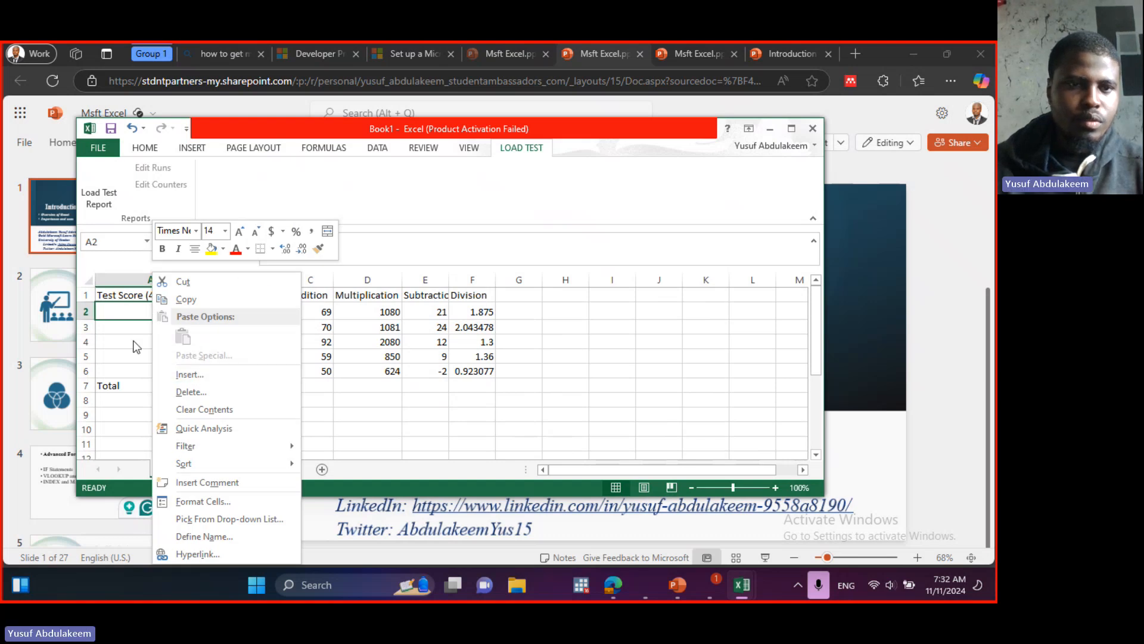
pyautogui.click(144, 308)
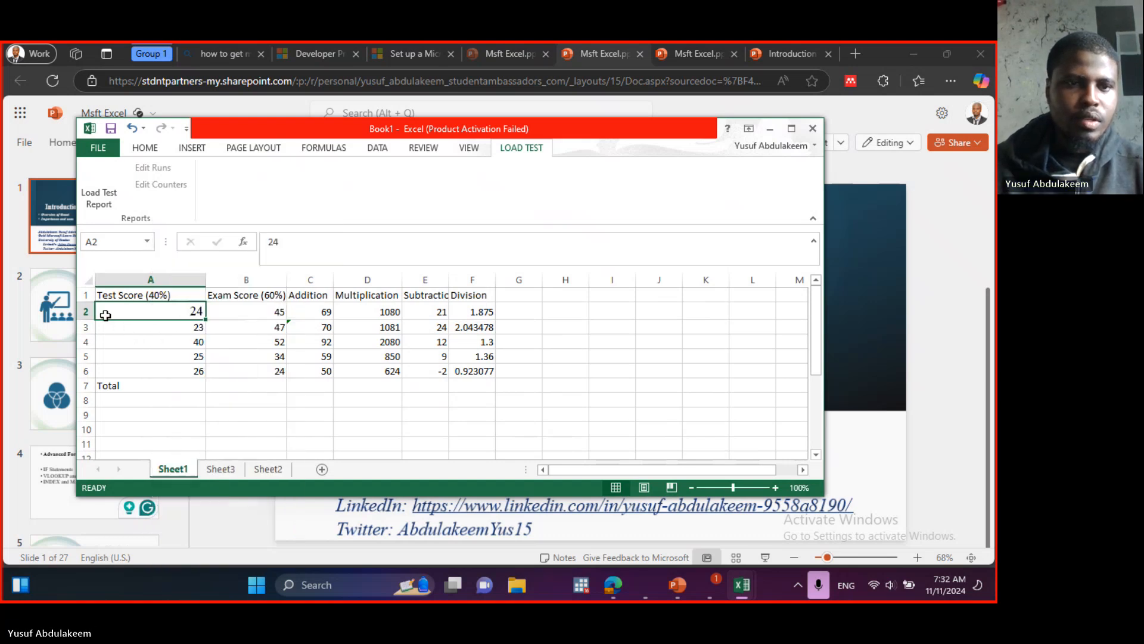
pyautogui.rightClick(155, 312)
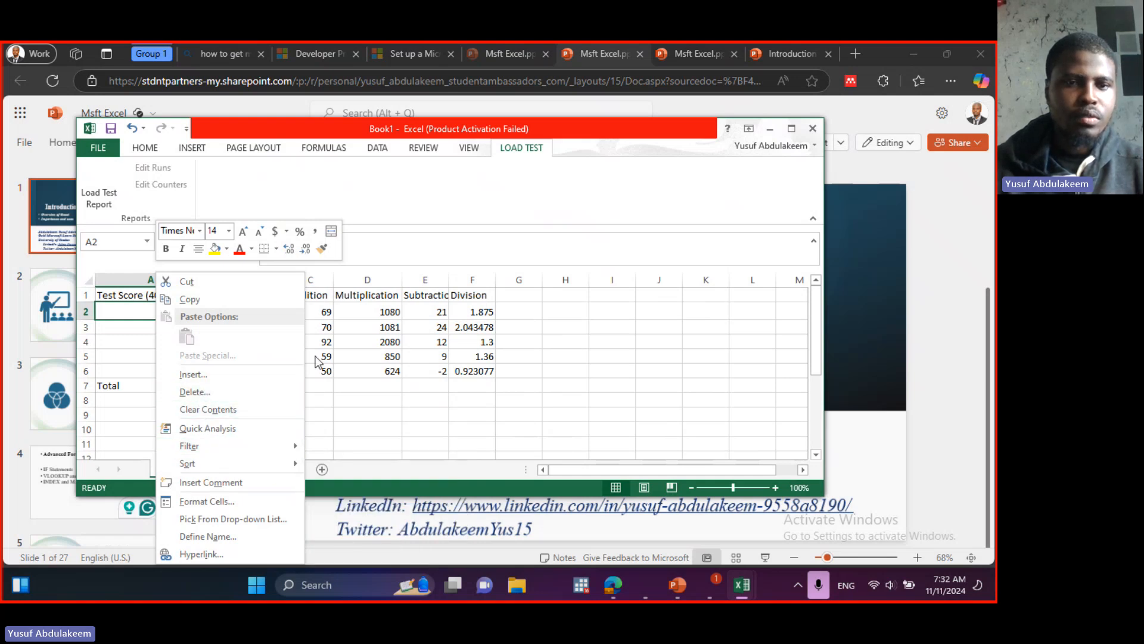
pyautogui.press('Escape')
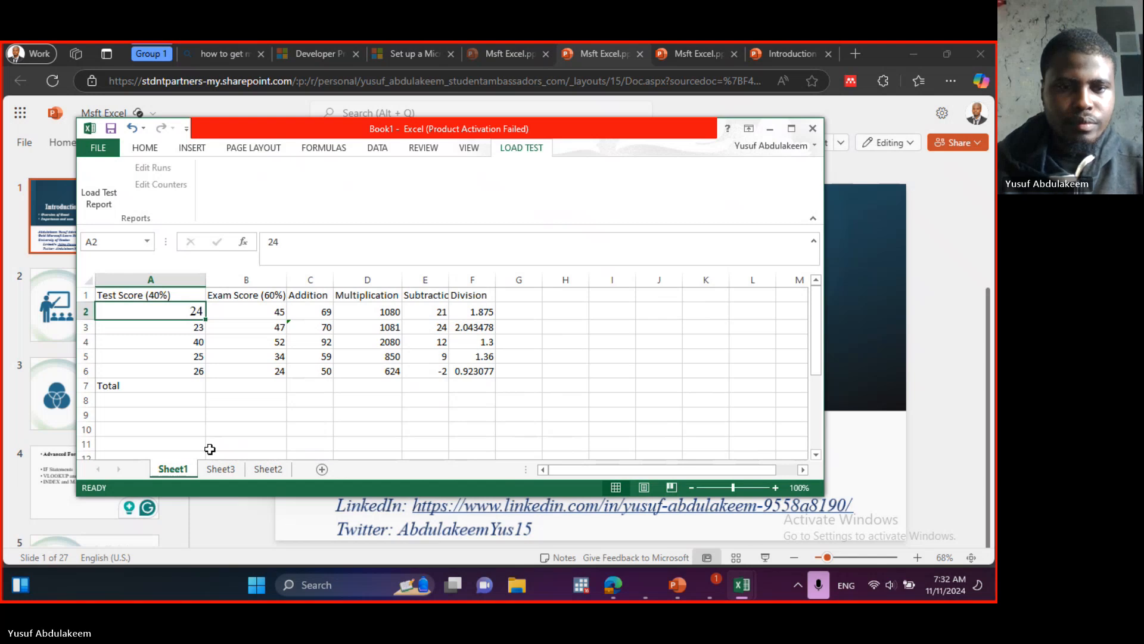